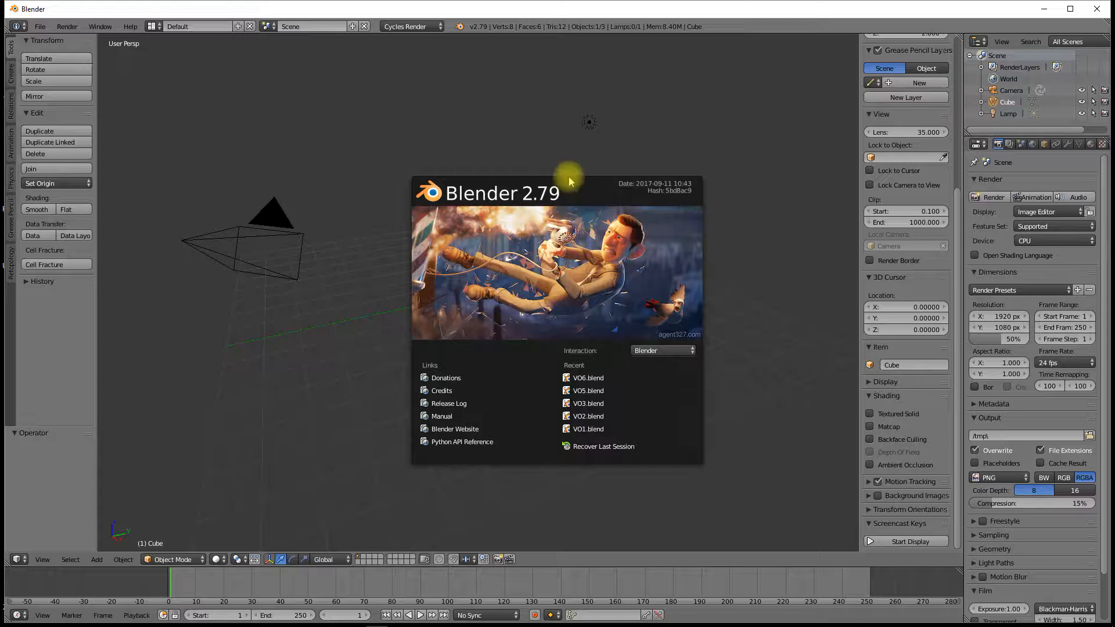
Step: Show the default scene in front orthographic view and start the screencast key display
{"action": "left_click", "coordinate": [466, 90]}
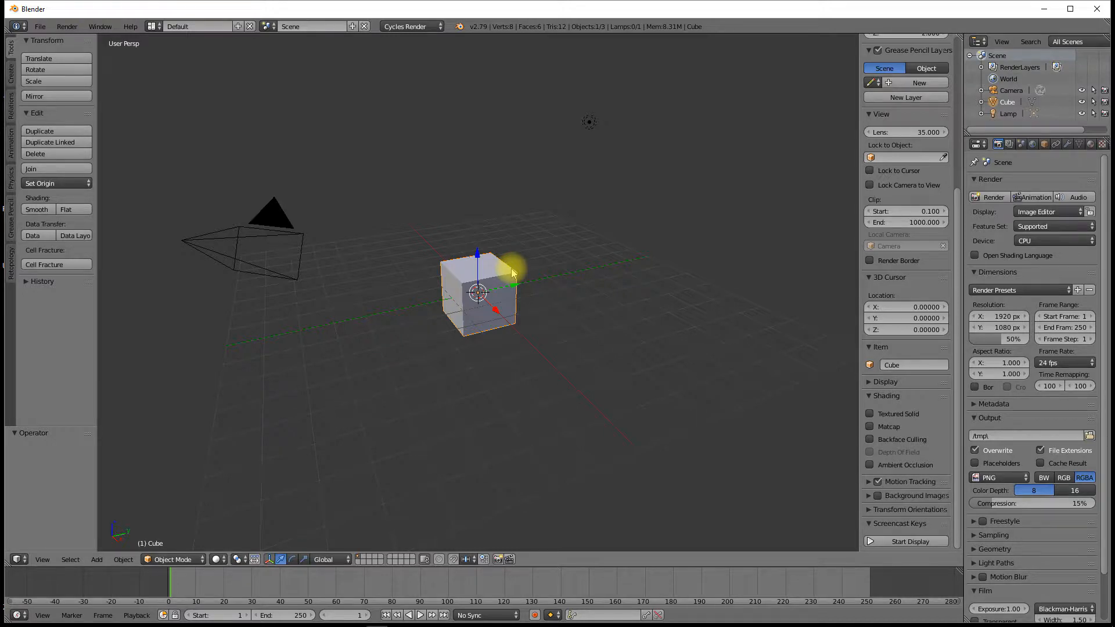
{"action": "key", "text": "KP_1"}
{"action": "key", "text": "KP_5"}
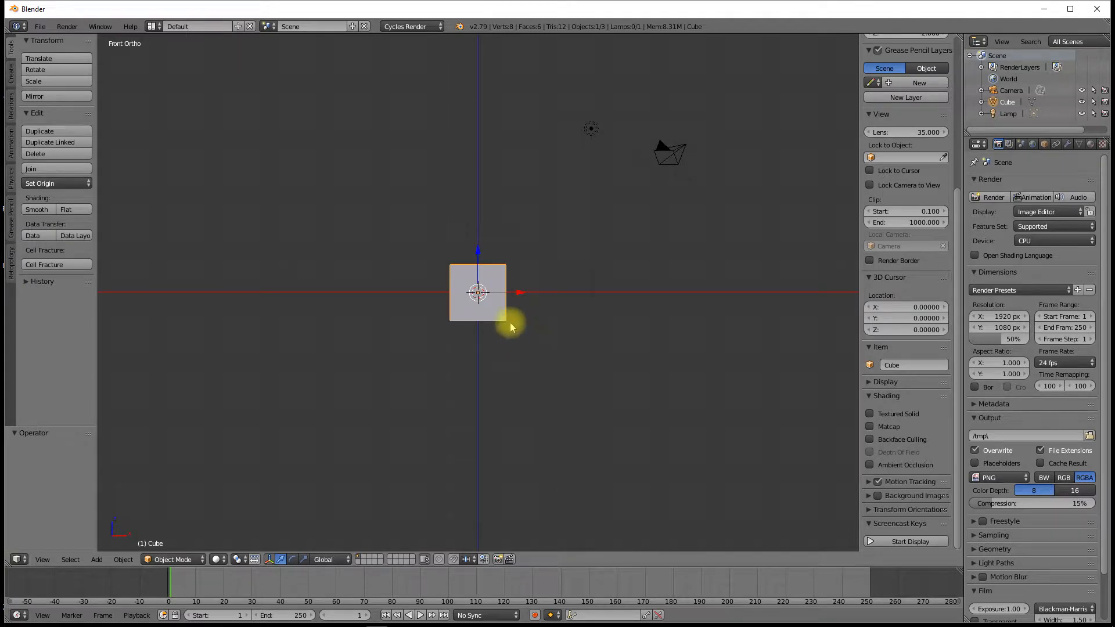
{"action": "left_click", "coordinate": [892, 540]}
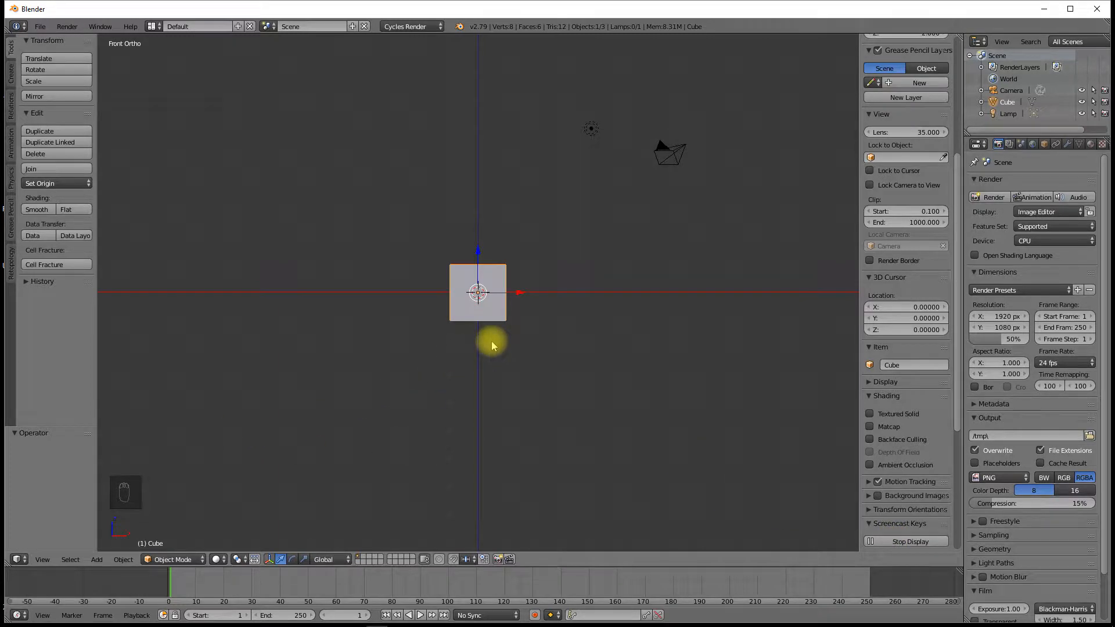
Step: Scale the default cube by 0.1 and frame it in the view
{"action": "key", "text": "s"}
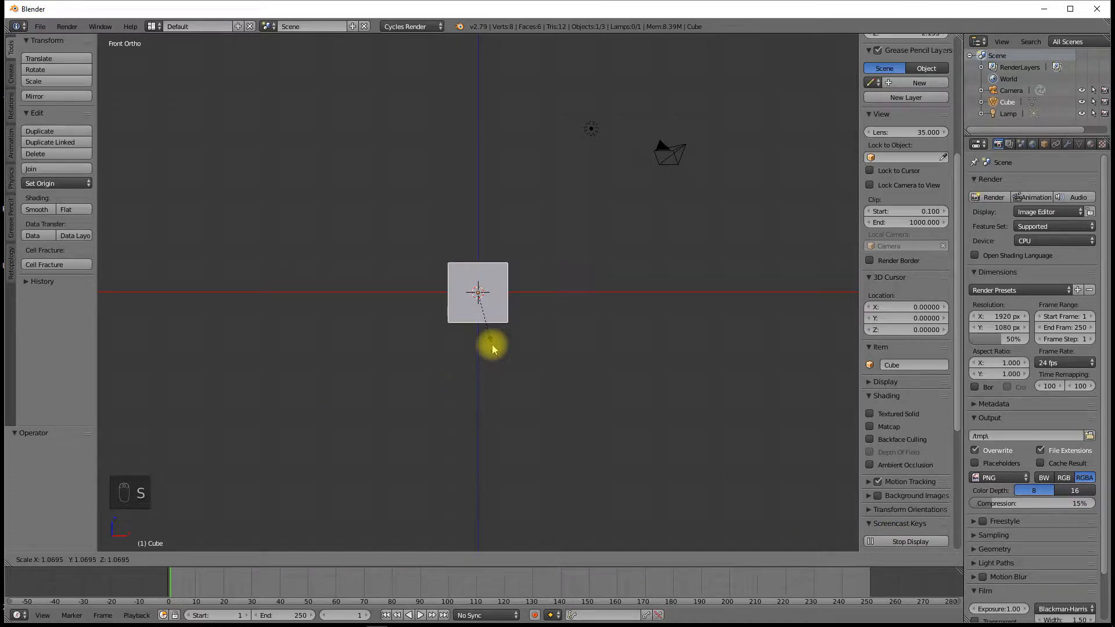
{"action": "type", "text": ".1"}
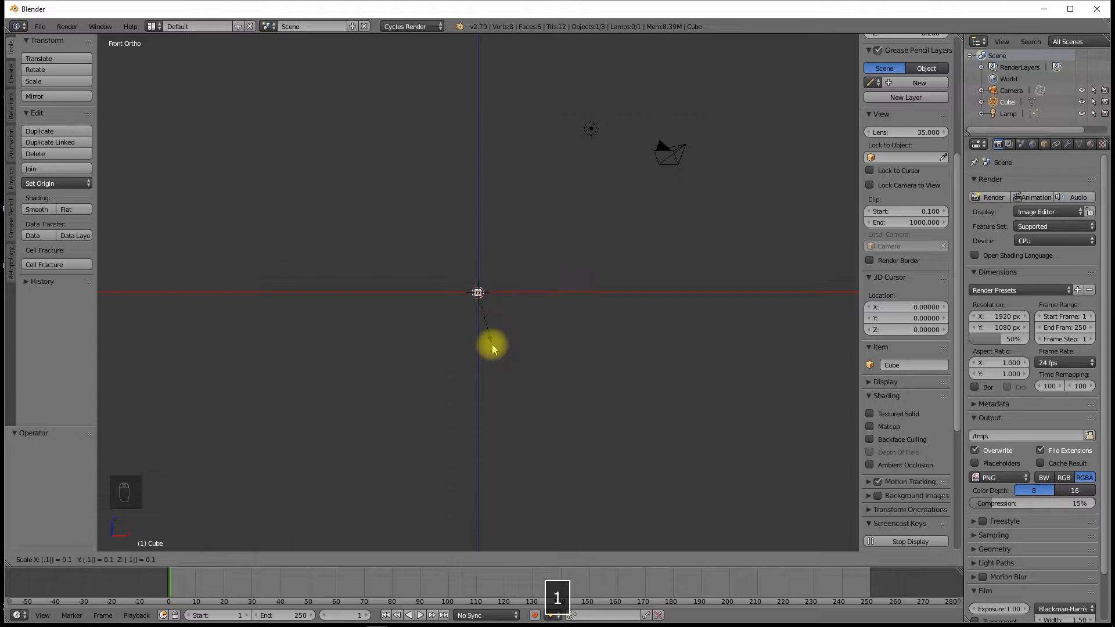
{"action": "key", "text": "Return"}
{"action": "key", "text": "KP_Decimal"}
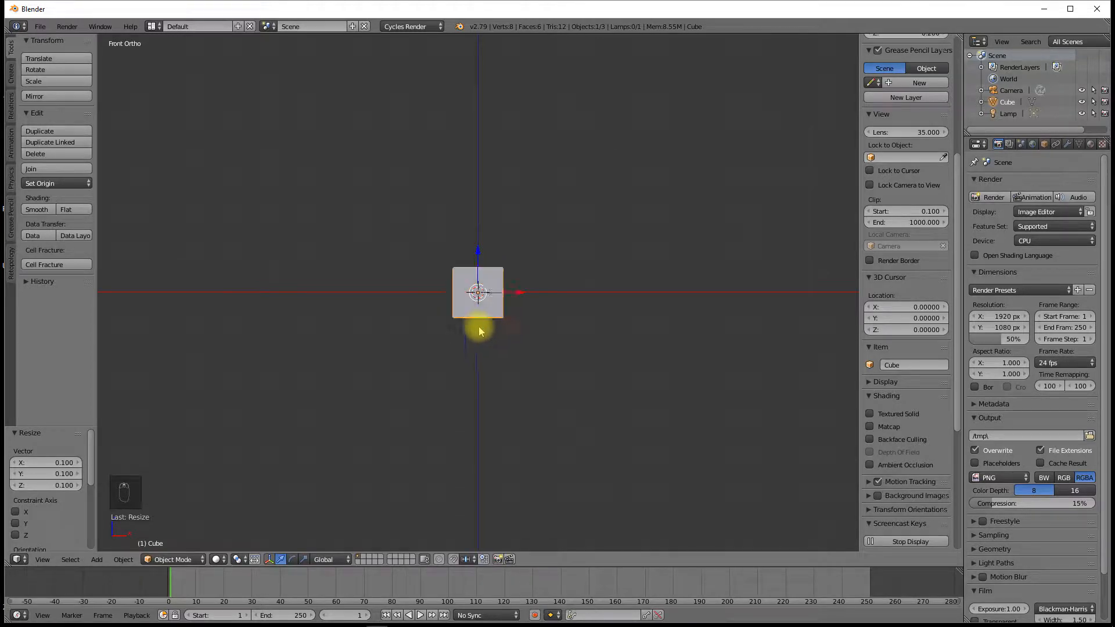
{"action": "scroll", "coordinate": [500, 323], "scroll_direction": "up", "scroll_amount": 1}
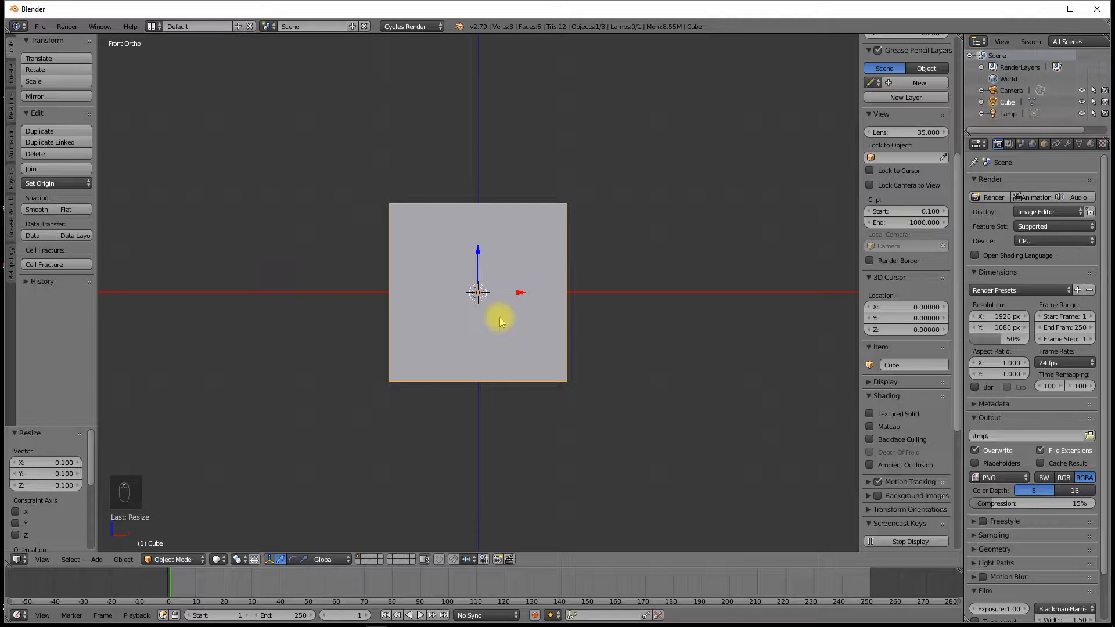
Step: In wireframe edit mode, extrude the cube's +X face about 0.013 outward and scale it by about 0.857
{"action": "key", "text": "Tab"}
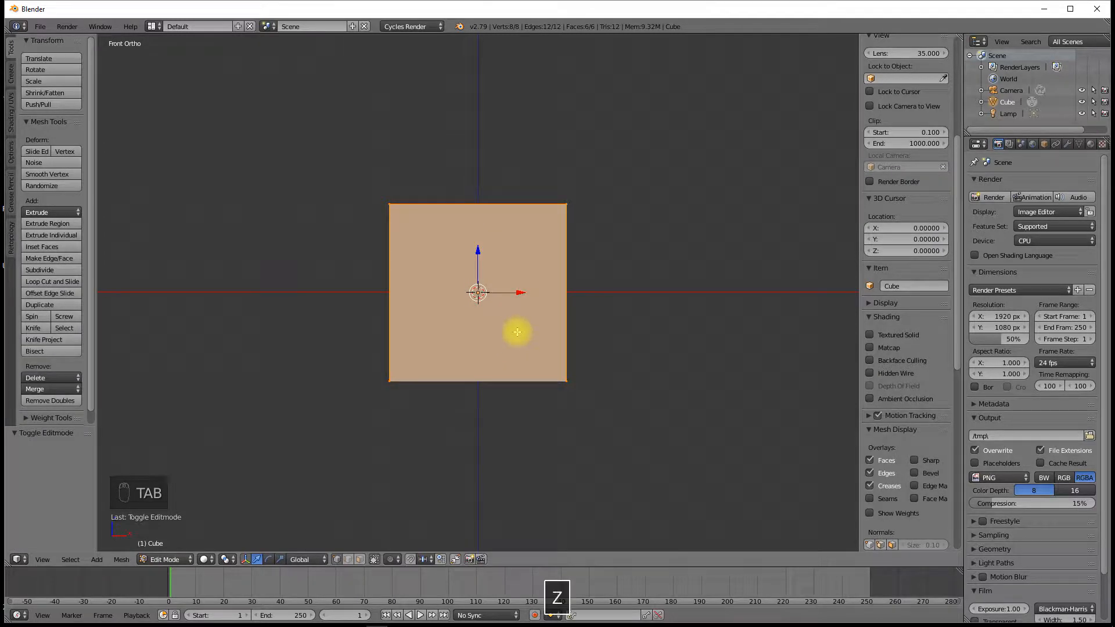
{"action": "key", "text": "z"}
{"action": "key", "text": "a"}
{"action": "key", "text": "b"}
{"action": "left_click_drag", "start_coordinate": [516, 158], "coordinate": [639, 395]}
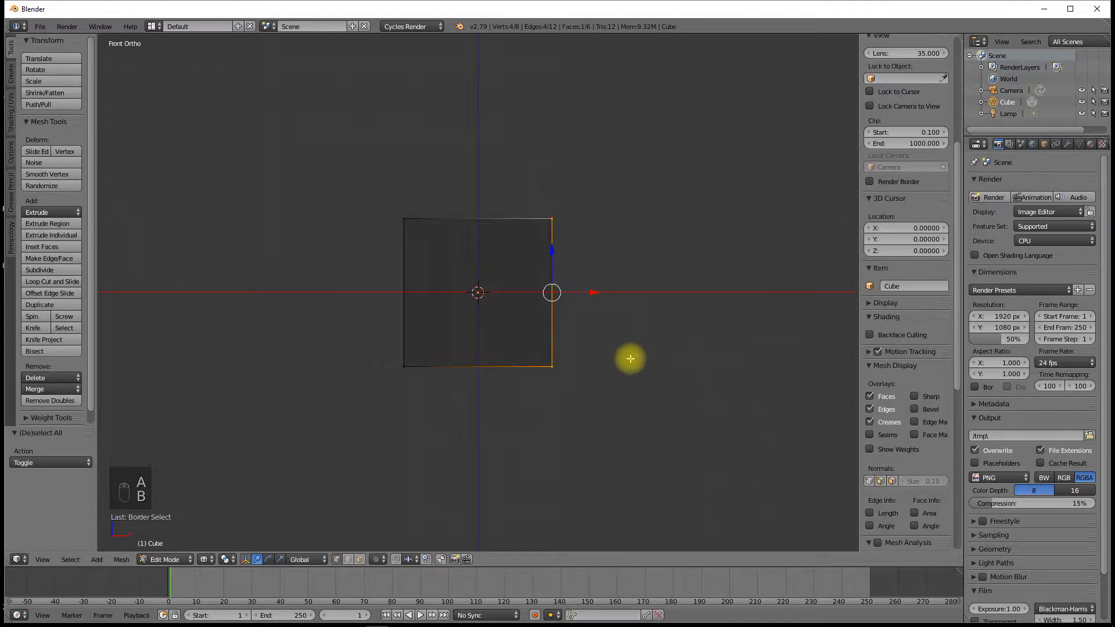
{"action": "key", "text": "e"}
{"action": "left_click", "coordinate": [634, 378]}
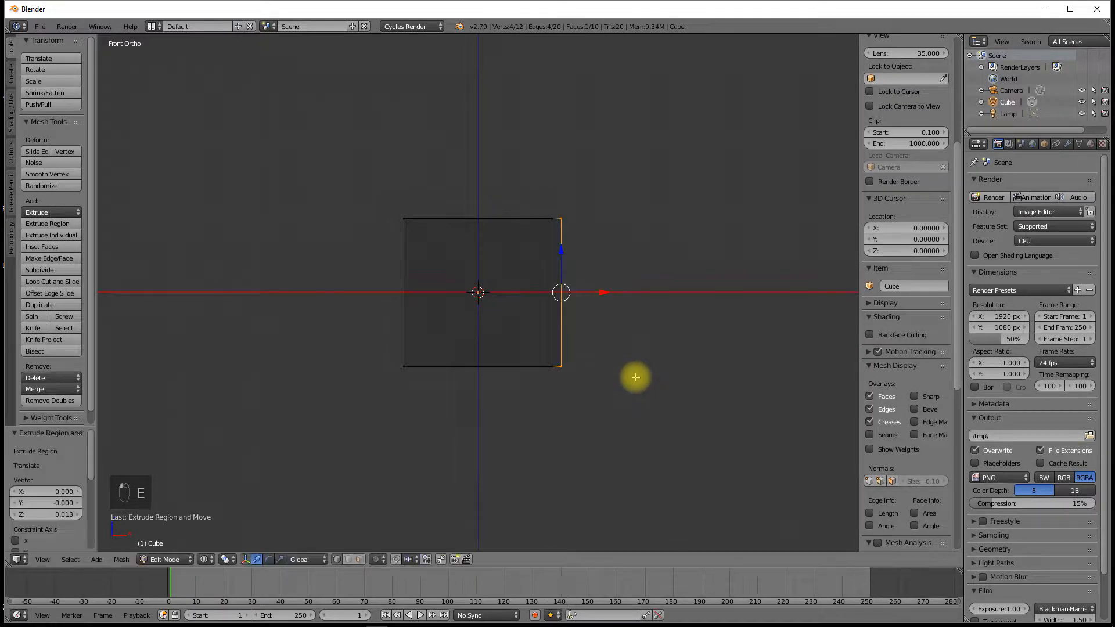
{"action": "key", "text": "s"}
{"action": "left_click", "coordinate": [606, 398]}
{"action": "scroll", "coordinate": [616, 384], "scroll_direction": "down", "scroll_amount": 2}
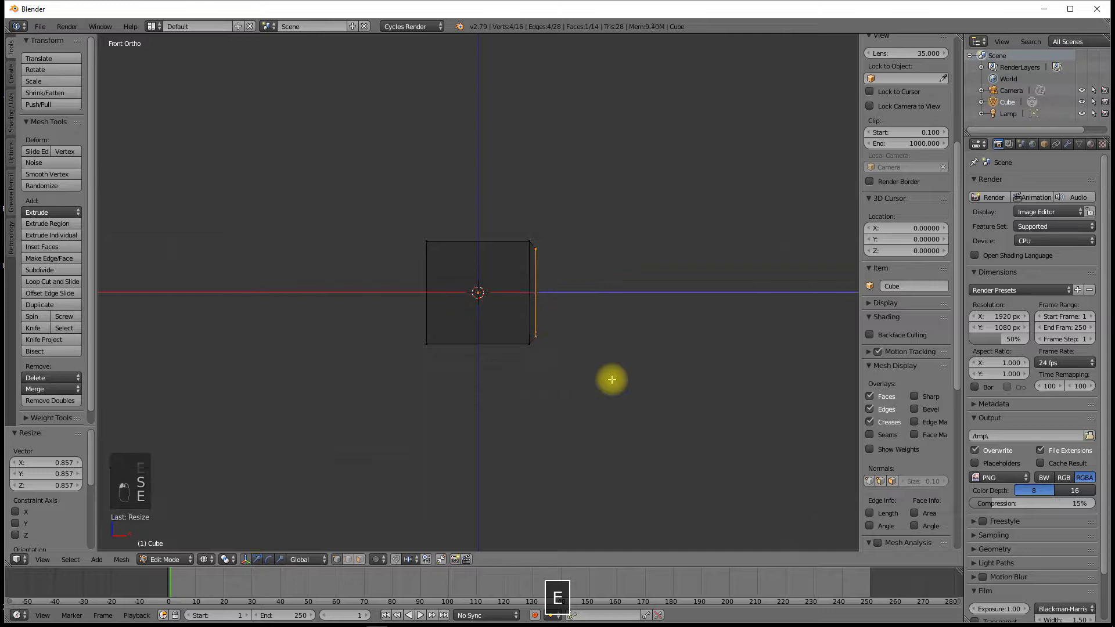
Step: Extrude the end face about 0.017 and scale it by about 1.121 to finish the first joint groove
{"action": "key", "text": "e"}
{"action": "left_click", "coordinate": [615, 379]}
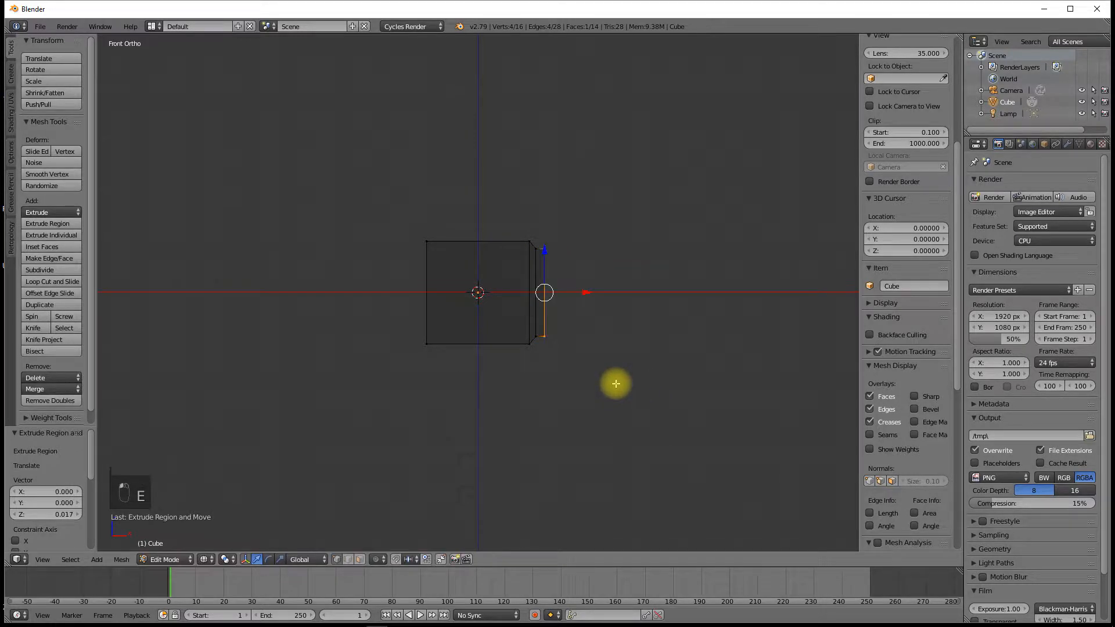
{"action": "key", "text": "s"}
{"action": "left_click", "coordinate": [596, 407]}
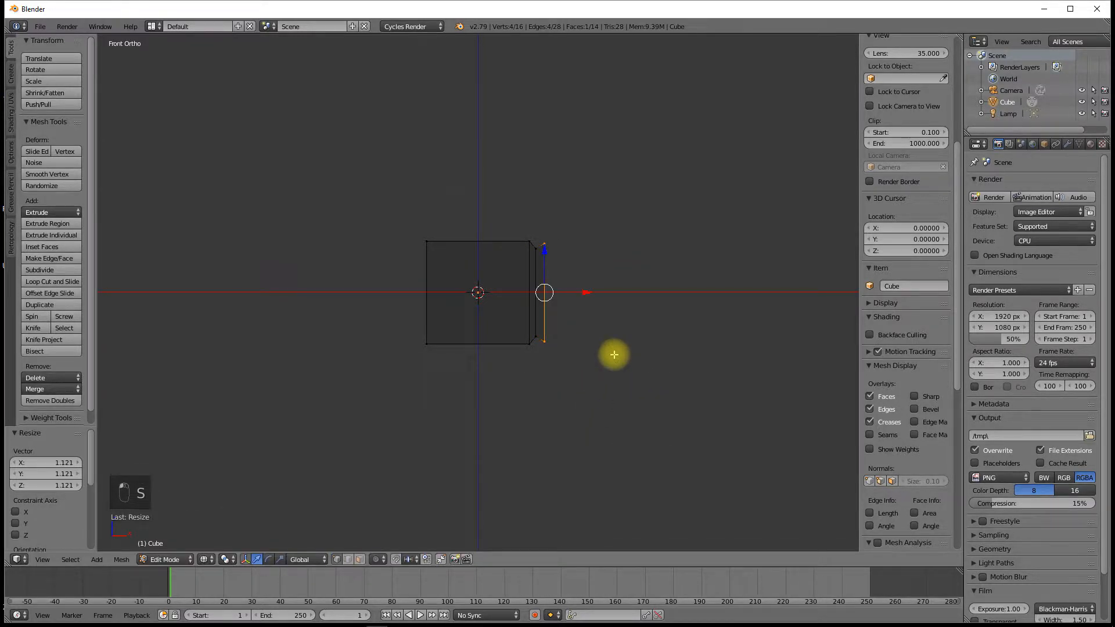
Step: Extrude the middle finger segment about 0.254, plus a further 0.019 with its end face scaled by about 0.85
{"action": "key", "text": "e"}
{"action": "left_click", "coordinate": [745, 353]}
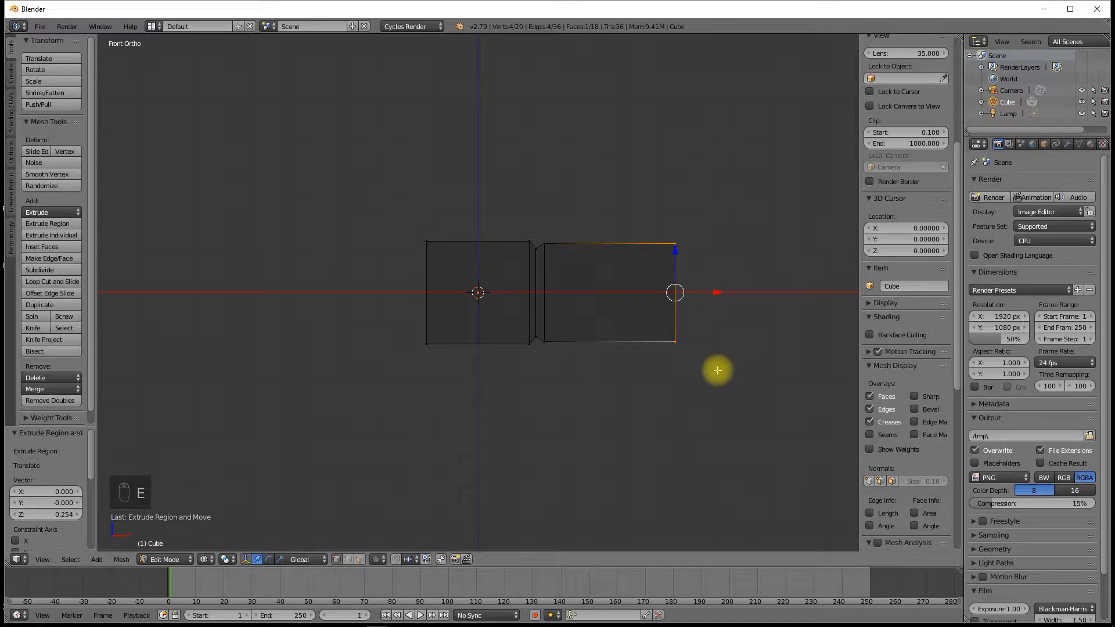
{"action": "key", "text": "e"}
{"action": "left_click", "coordinate": [725, 371]}
{"action": "key", "text": "s"}
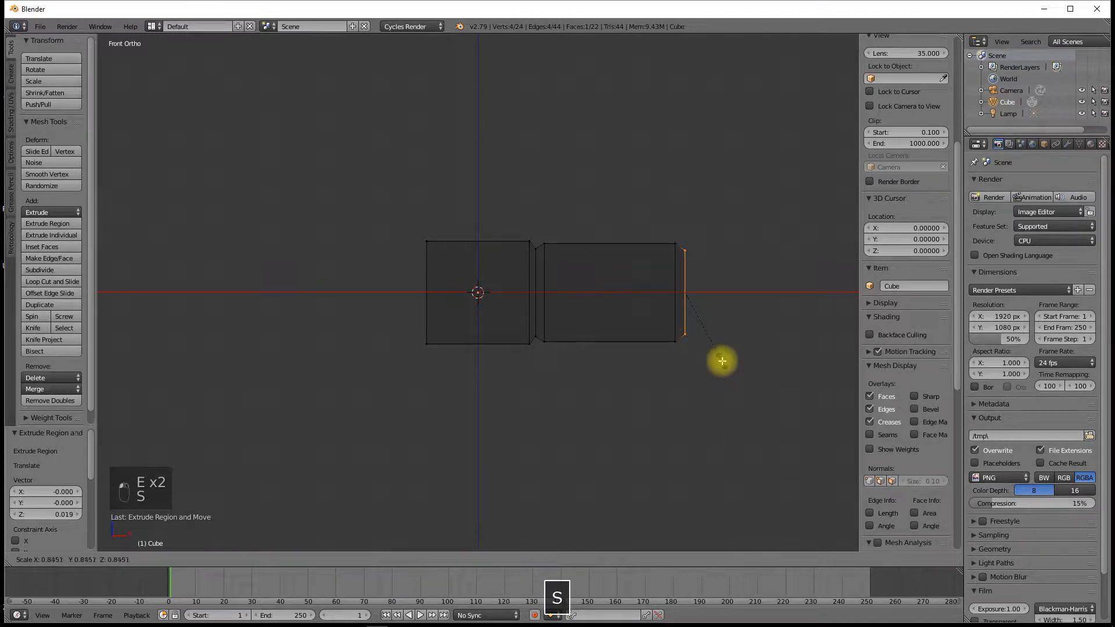
{"action": "left_click", "coordinate": [721, 361]}
Step: Finish the second groove by extruding about 0.011 and scaling by 1.065, and extrude the last segment about 0.207
{"action": "key", "text": "e"}
{"action": "left_click", "coordinate": [727, 365]}
{"action": "key", "text": "s"}
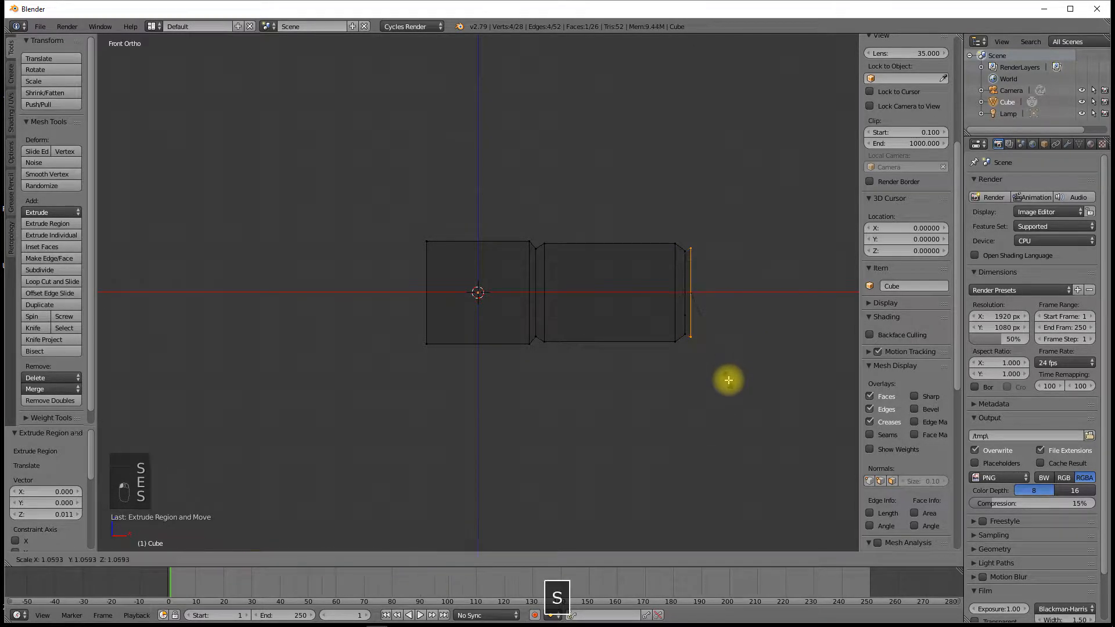
{"action": "left_click", "coordinate": [728, 380]}
{"action": "key", "text": "e"}
{"action": "scroll", "coordinate": [738, 368], "scroll_direction": "down", "scroll_amount": 1}
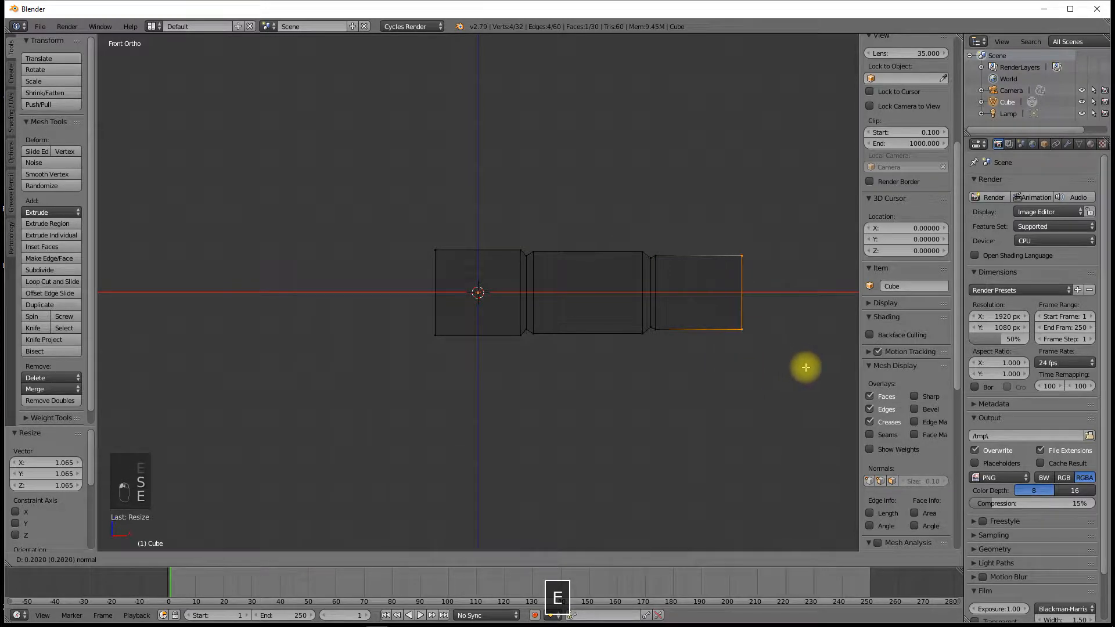
{"action": "left_click", "coordinate": [808, 368]}
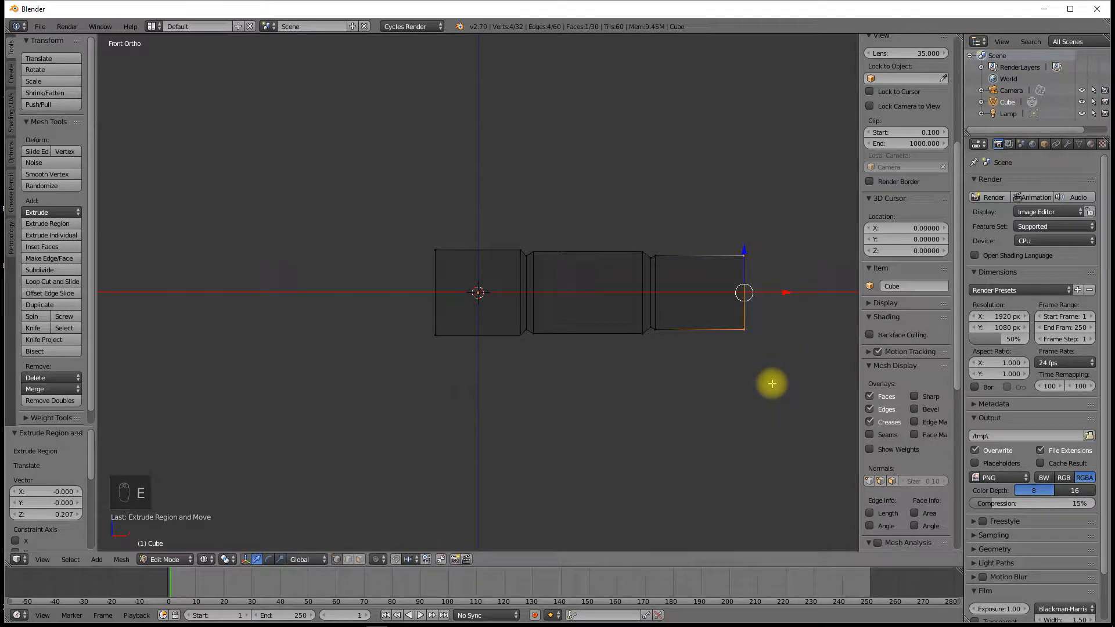
Step: Taper the fingertip by extruding the end face about 0.043 and scaling it by about 0.65
{"action": "key", "text": "e"}
{"action": "left_click", "coordinate": [789, 389]}
{"action": "key", "text": "s"}
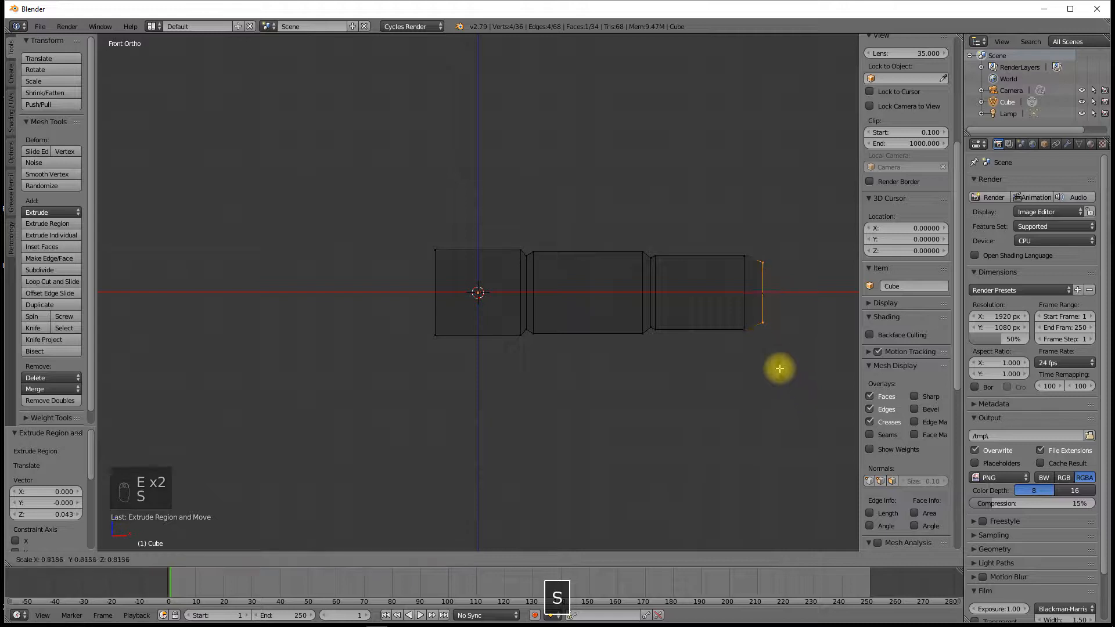
{"action": "left_click", "coordinate": [774, 357]}
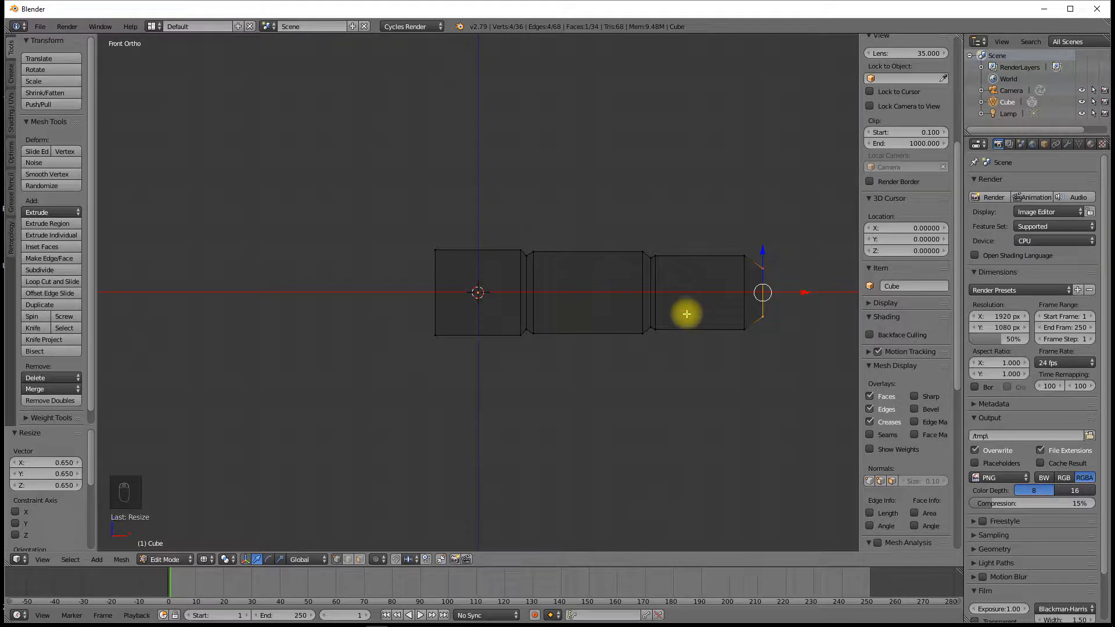
Step: Extrude the last segment's top face and adjoining sloped tip face in place and scale them by about 0.772 for a nail outline
{"action": "middle_click_drag", "start_coordinate": [678, 303], "coordinate": [519, 264], "text": "shift"}
{"action": "scroll", "coordinate": [550, 343], "scroll_direction": "up", "scroll_amount": 3}
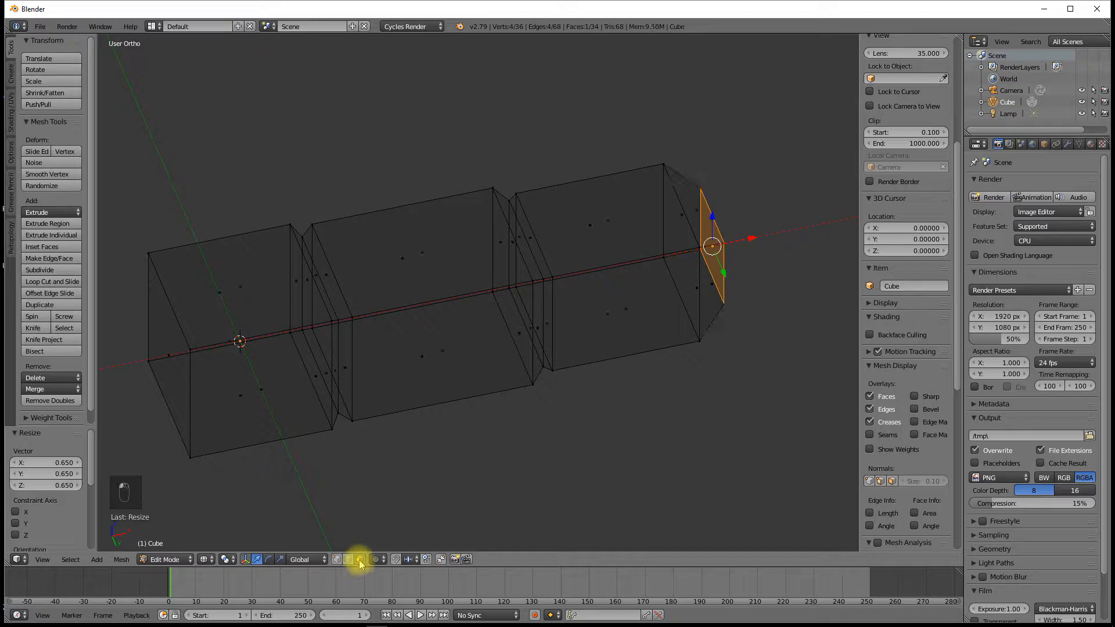
{"action": "right_click", "coordinate": [626, 218]}
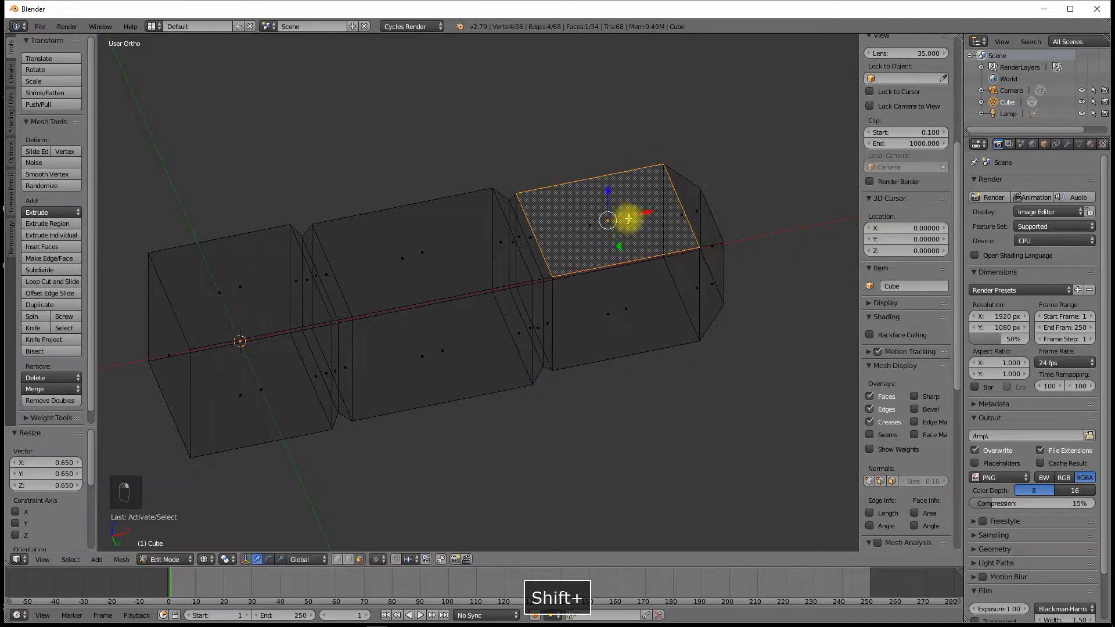
{"action": "right_click", "coordinate": [688, 216], "text": "shift"}
{"action": "key", "text": "z"}
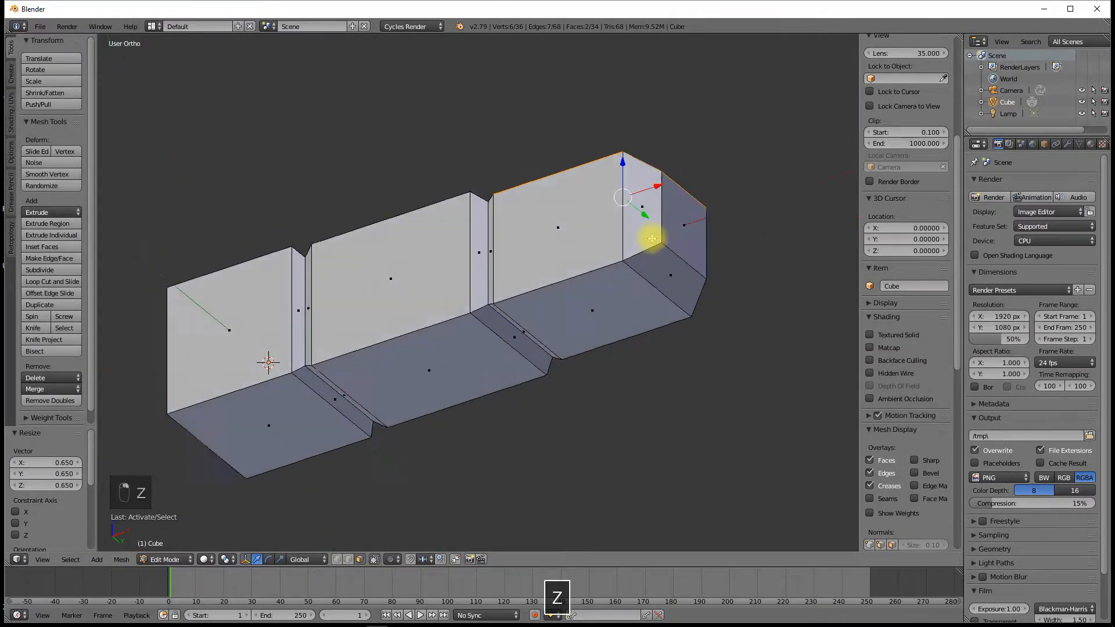
{"action": "mouse_move", "coordinate": [598, 186]}
{"action": "middle_mouse_down"}
{"action": "mouse_move", "coordinate": [617, 326]}
{"action": "mouse_move", "coordinate": [640, 320]}
{"action": "mouse_move", "coordinate": [646, 290]}
{"action": "middle_mouse_up"}
{"action": "key", "text": "KP_7"}
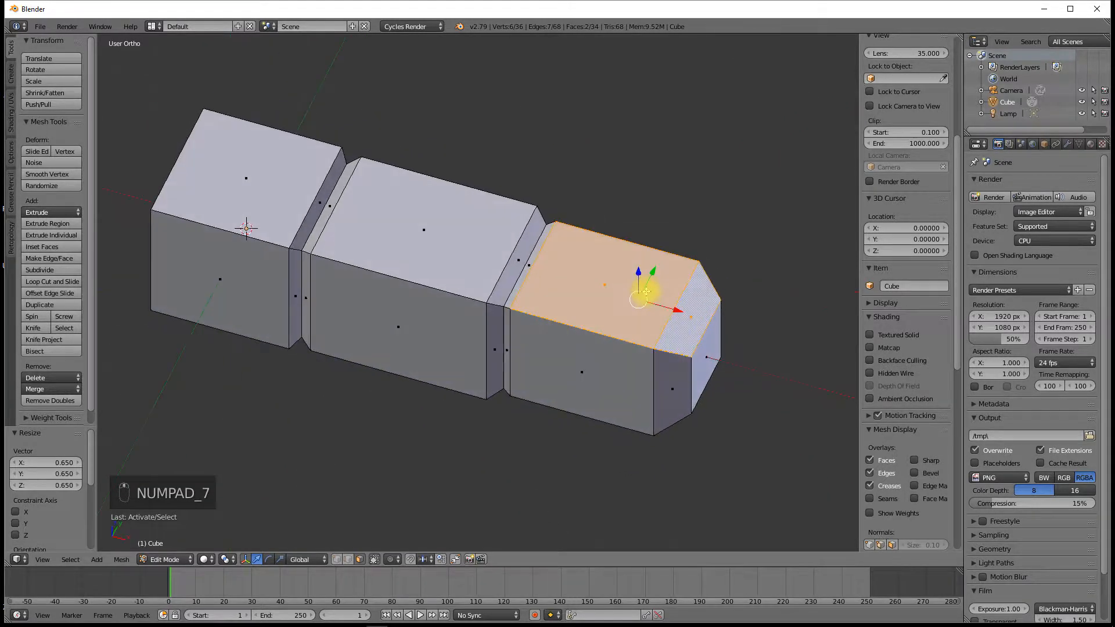
{"action": "key", "text": "e"}
{"action": "key", "text": "Escape"}
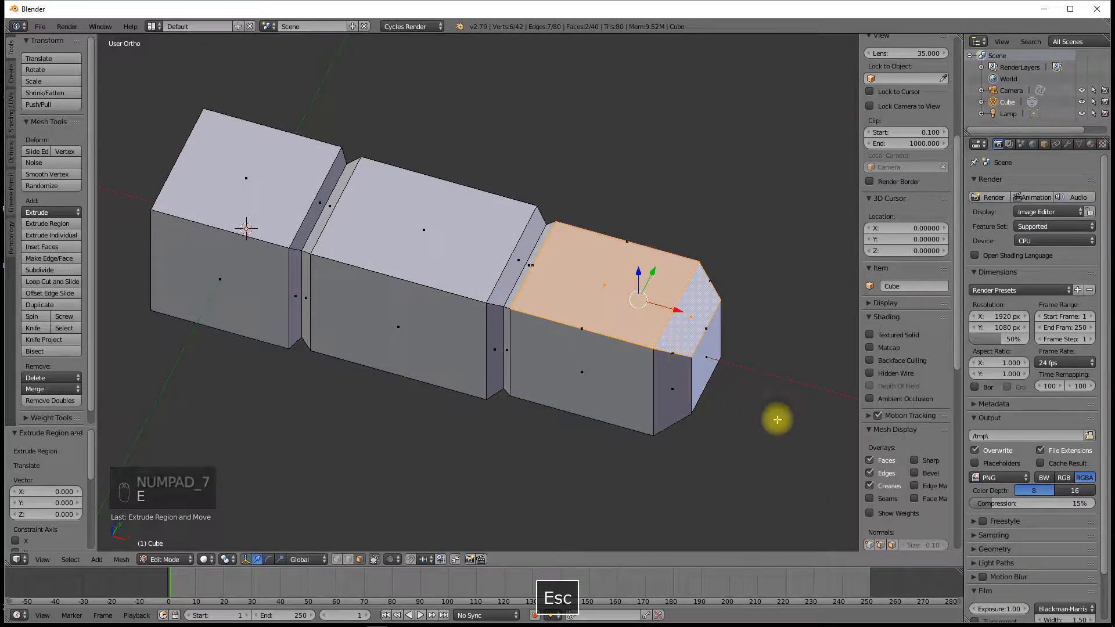
{"action": "key", "text": "s"}
{"action": "left_click", "coordinate": [740, 403]}
Step: Lower the inset nail faces about 0.010 along Z and extrude them outward about 0.023
{"action": "middle_click_drag", "start_coordinate": [740, 404], "coordinate": [689, 338]}
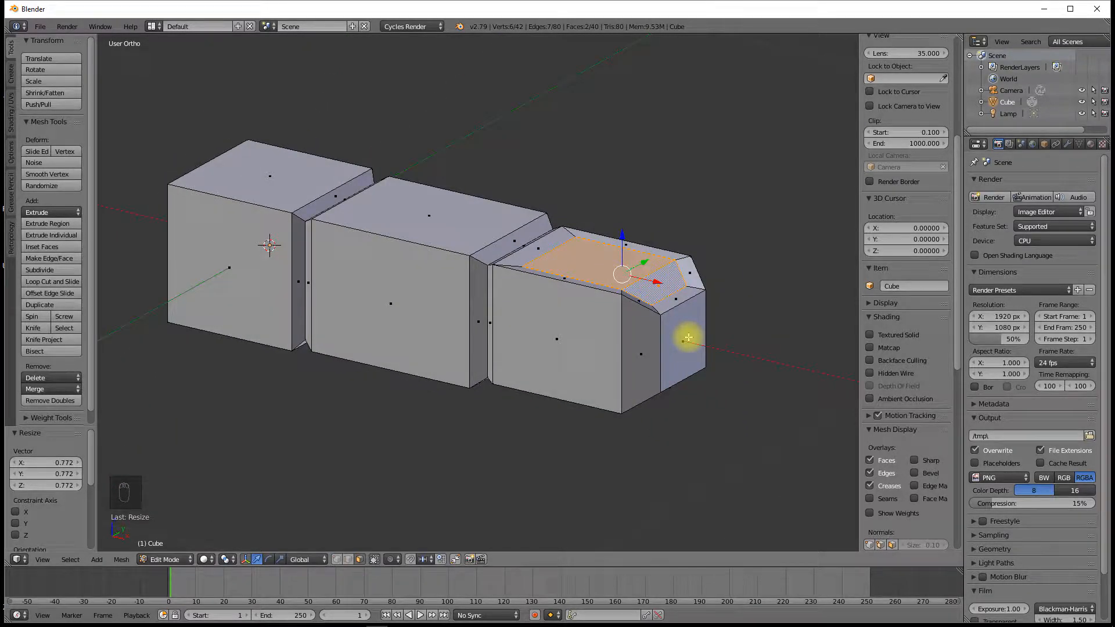
{"action": "key", "text": "g"}
{"action": "key", "text": "z"}
{"action": "left_click", "coordinate": [689, 343]}
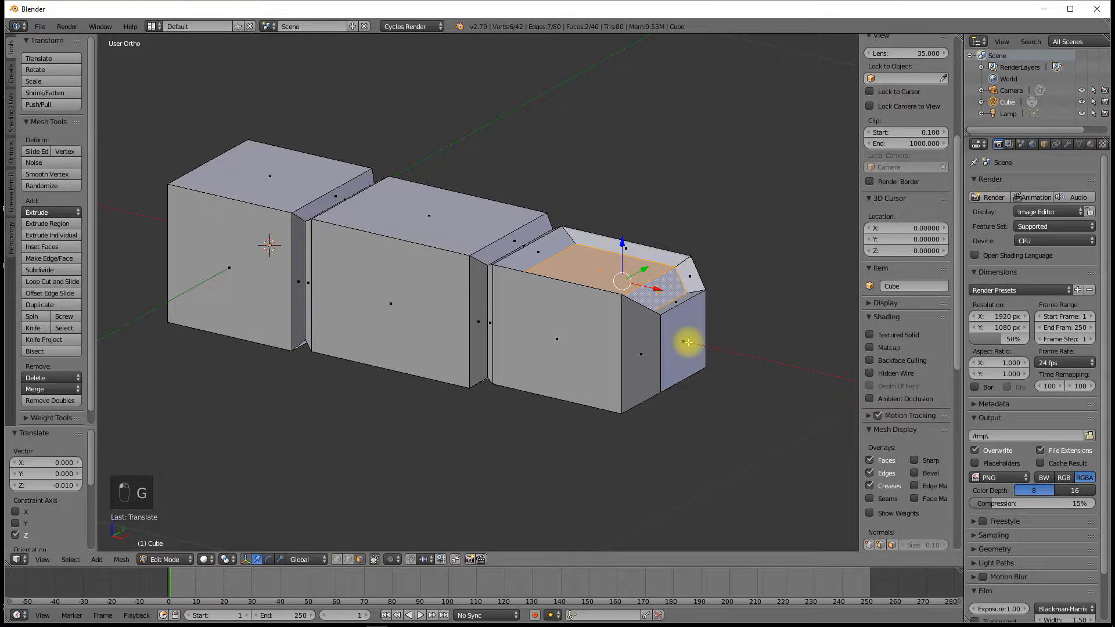
{"action": "key", "text": "e"}
{"action": "left_click", "coordinate": [680, 327]}
Step: Extrude the nail's front edge face slightly forward and scale it by about 0.489
{"action": "right_click", "coordinate": [671, 299]}
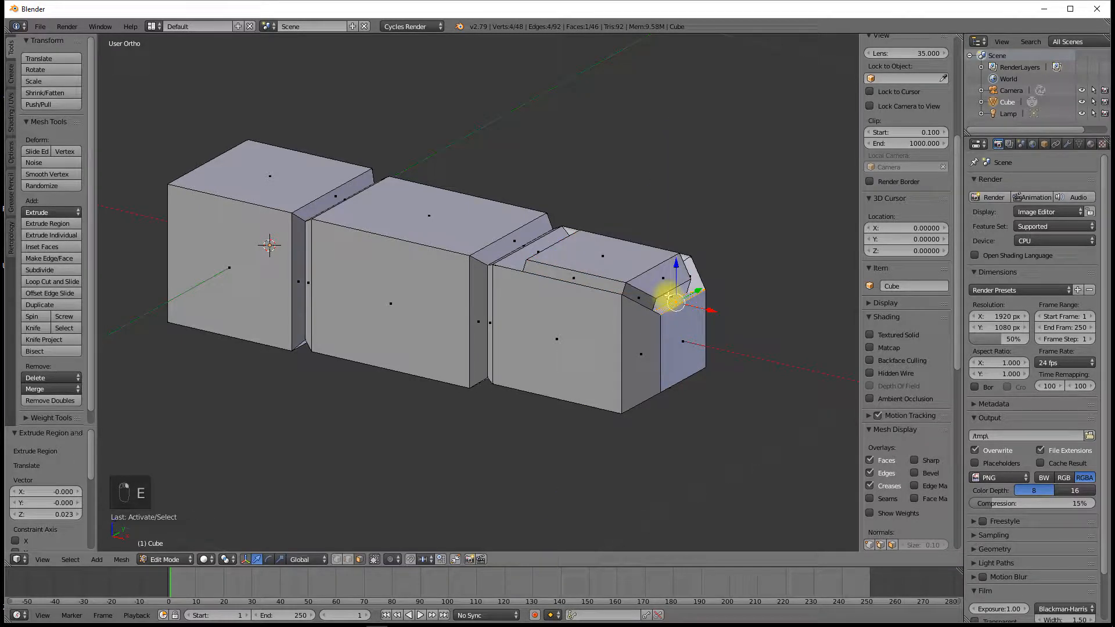
{"action": "key", "text": "e"}
{"action": "left_click", "coordinate": [682, 317]}
{"action": "key", "text": "s"}
{"action": "left_click", "coordinate": [680, 311]}
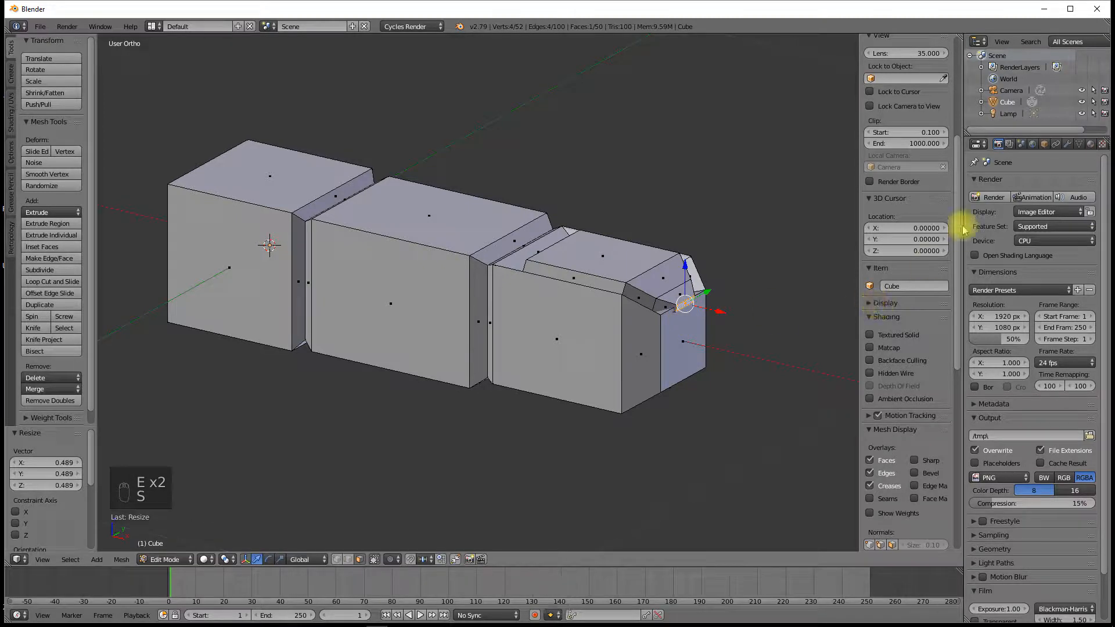
Step: Add a Subdivision Surface modifier to the finger mesh
{"action": "left_click", "coordinate": [1068, 144]}
{"action": "left_click", "coordinate": [1028, 183]}
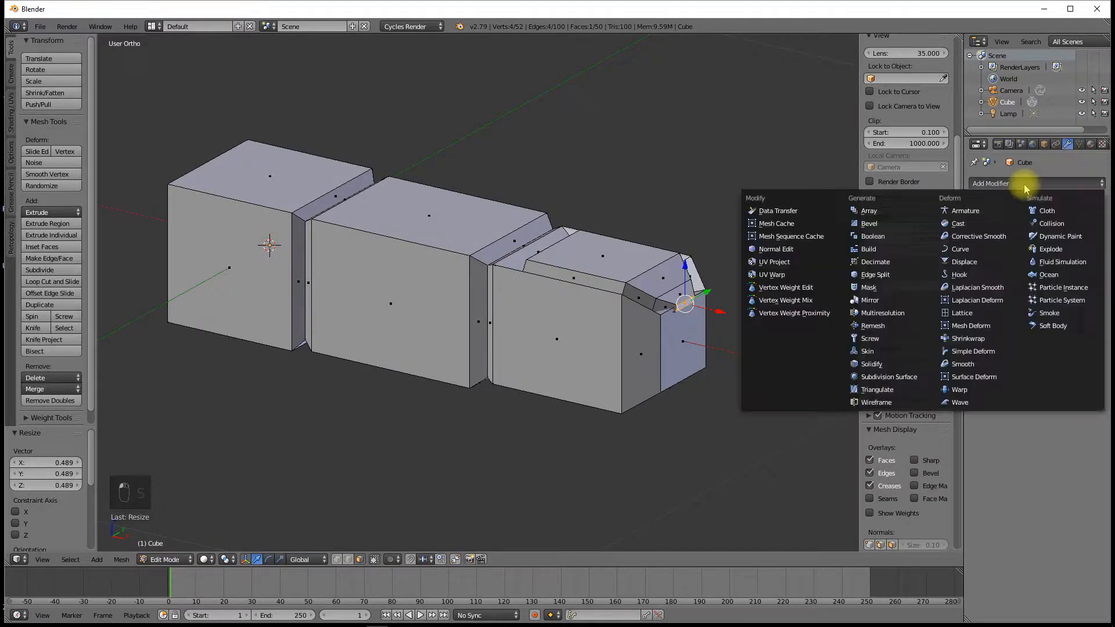
{"action": "left_click", "coordinate": [877, 378]}
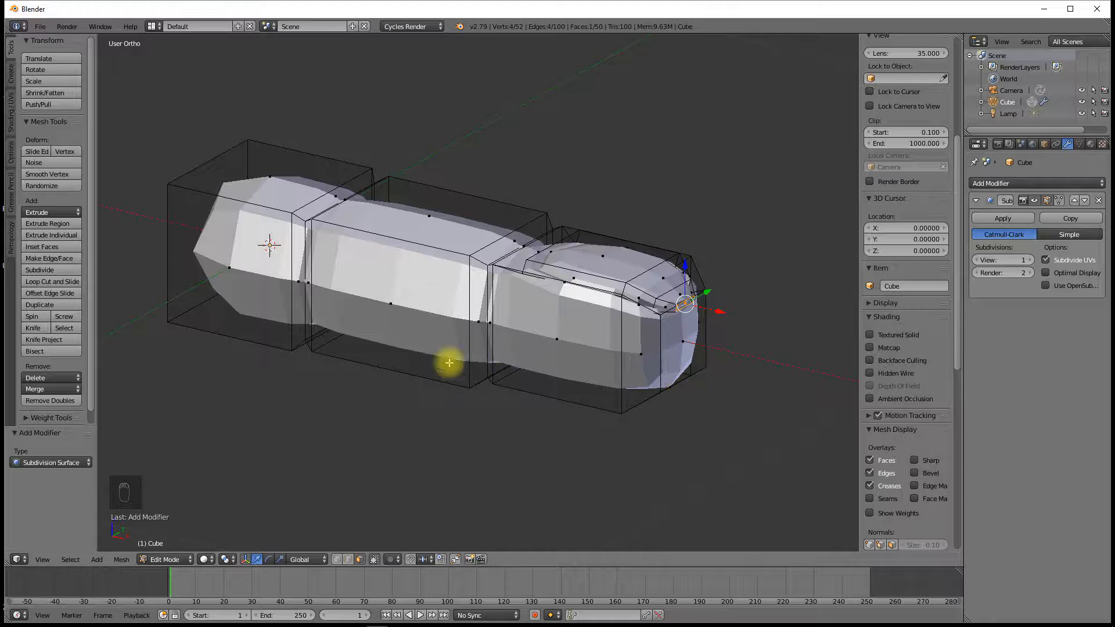
Step: Apply smooth shading to all faces of the finger mesh
{"action": "key", "text": "a"}
{"action": "key", "text": "a"}
{"action": "key", "text": "a"}
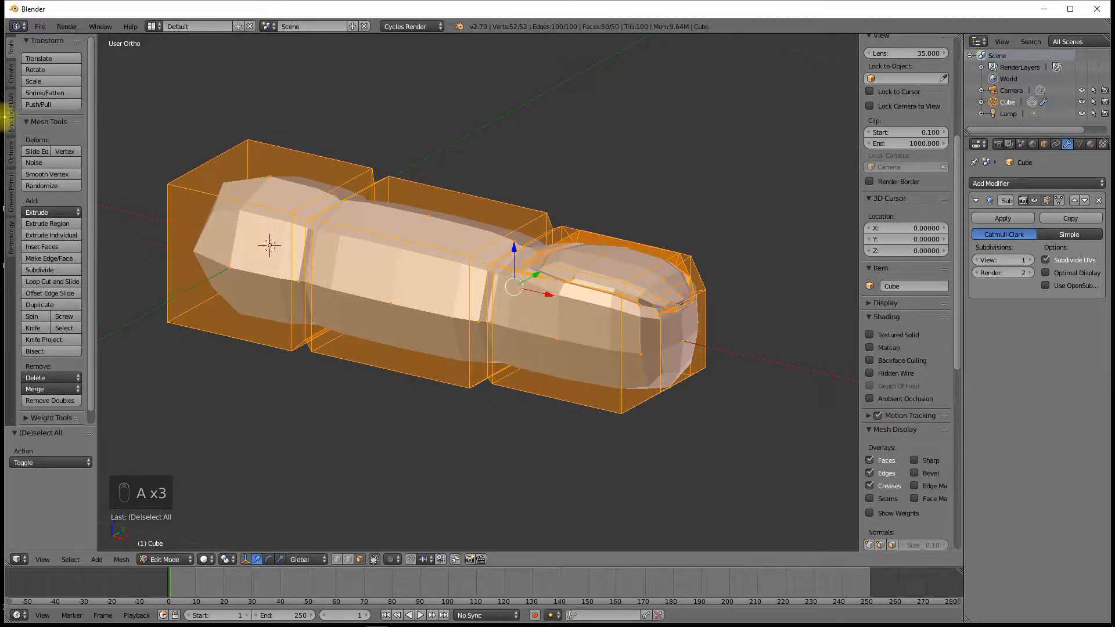
{"action": "left_click", "coordinate": [11, 117]}
{"action": "left_click", "coordinate": [37, 70]}
Step: Delete the end face at the finger's base to leave it open
{"action": "middle_click_drag", "start_coordinate": [501, 265], "coordinate": [351, 356]}
{"action": "right_click", "coordinate": [328, 362]}
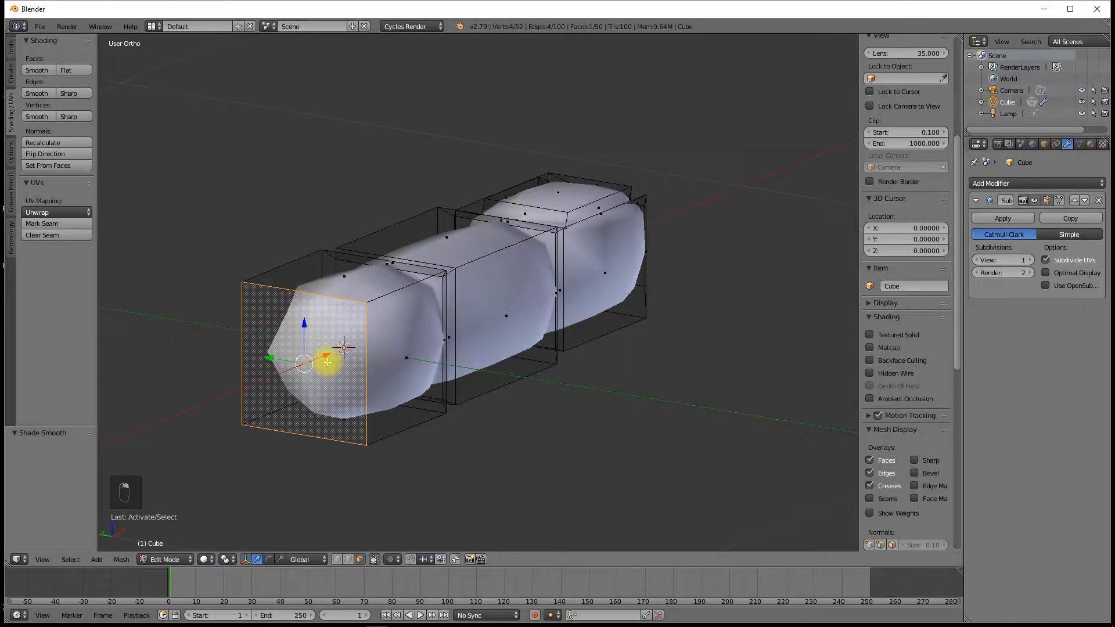
{"action": "key", "text": "x"}
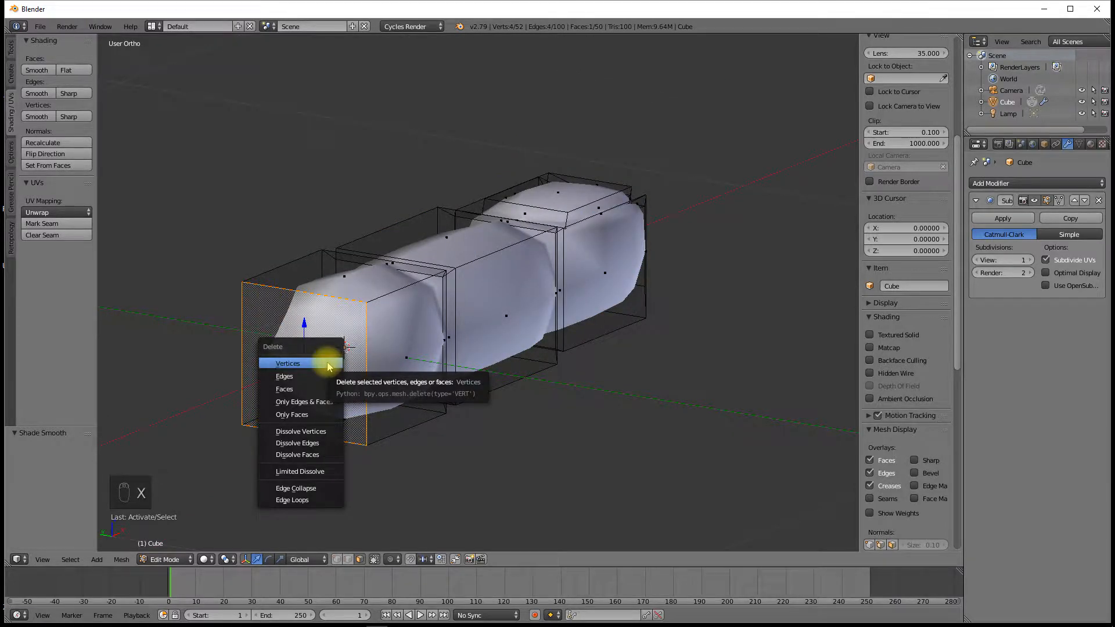
{"action": "left_click", "coordinate": [291, 389]}
Step: Add one lengthwise loop cut along the sides of the finger at mid-height
{"action": "middle_click_drag", "start_coordinate": [394, 321], "coordinate": [531, 416]}
{"action": "key", "text": "ctrl+r"}
{"action": "left_click", "coordinate": [379, 366]}
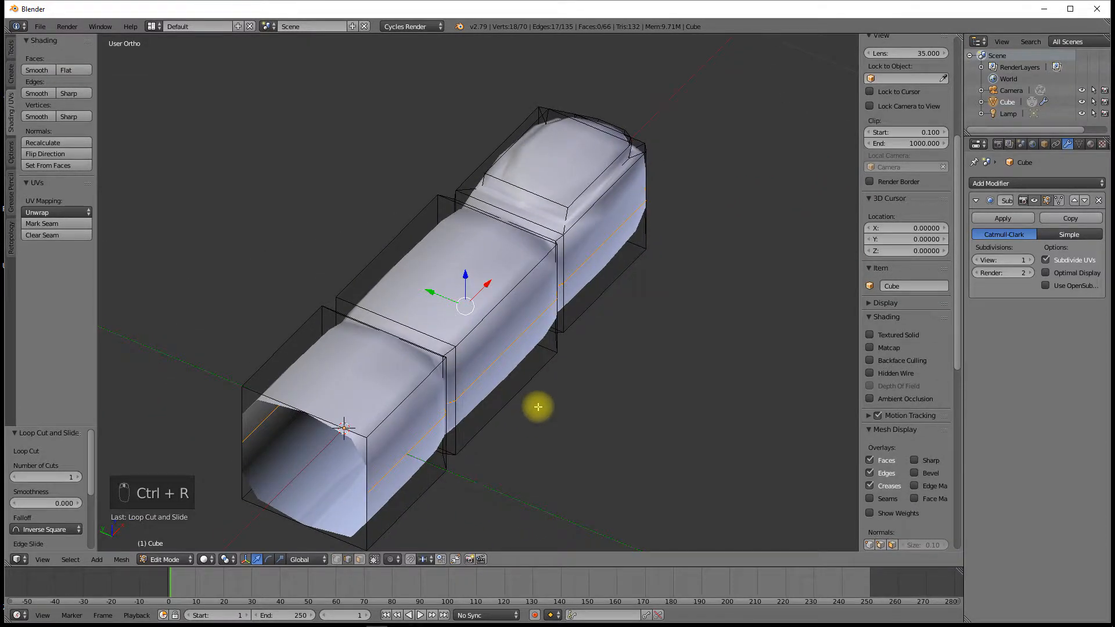
Step: Scale the new lengthwise loop outward along Y by a factor of about 1.08 to round the finger's sides
{"action": "key", "text": "s"}
{"action": "key", "text": "y"}
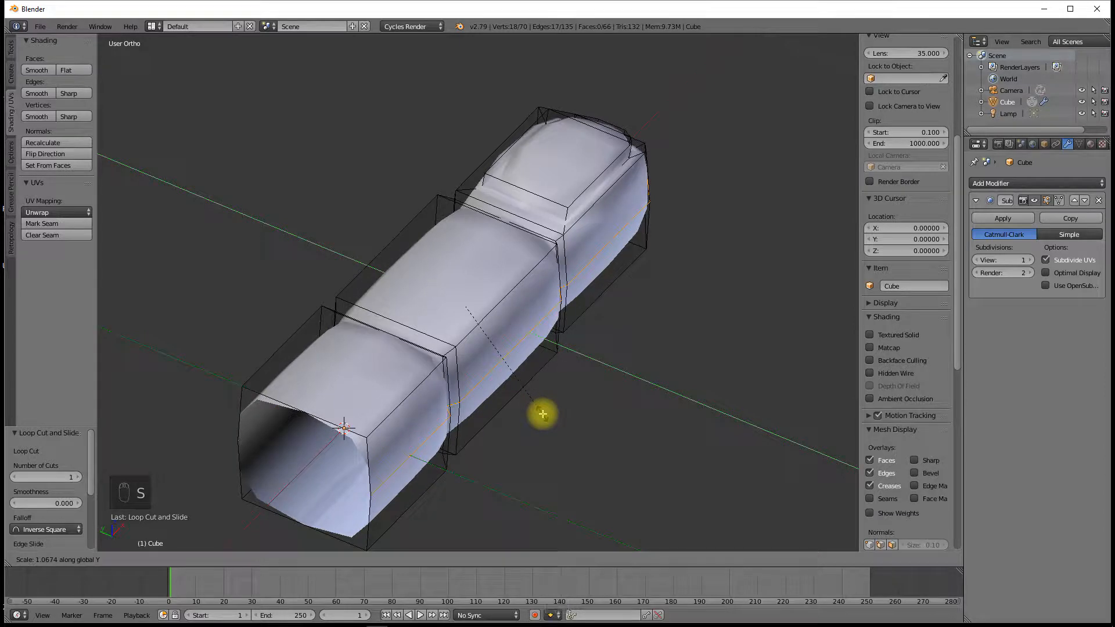
{"action": "left_click", "coordinate": [545, 414]}
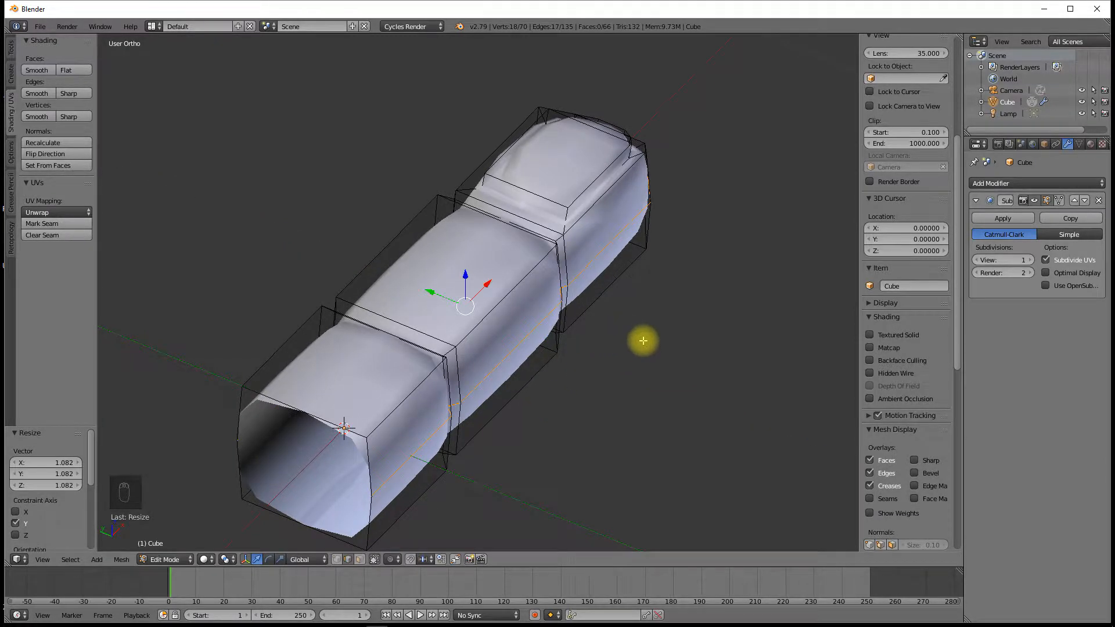
Step: Move the middle edge at the very front of the fingertip outward along X by about 0.03 and leave mesh editing
{"action": "middle_click_drag", "start_coordinate": [643, 341], "coordinate": [515, 346]}
{"action": "right_click", "coordinate": [683, 382]}
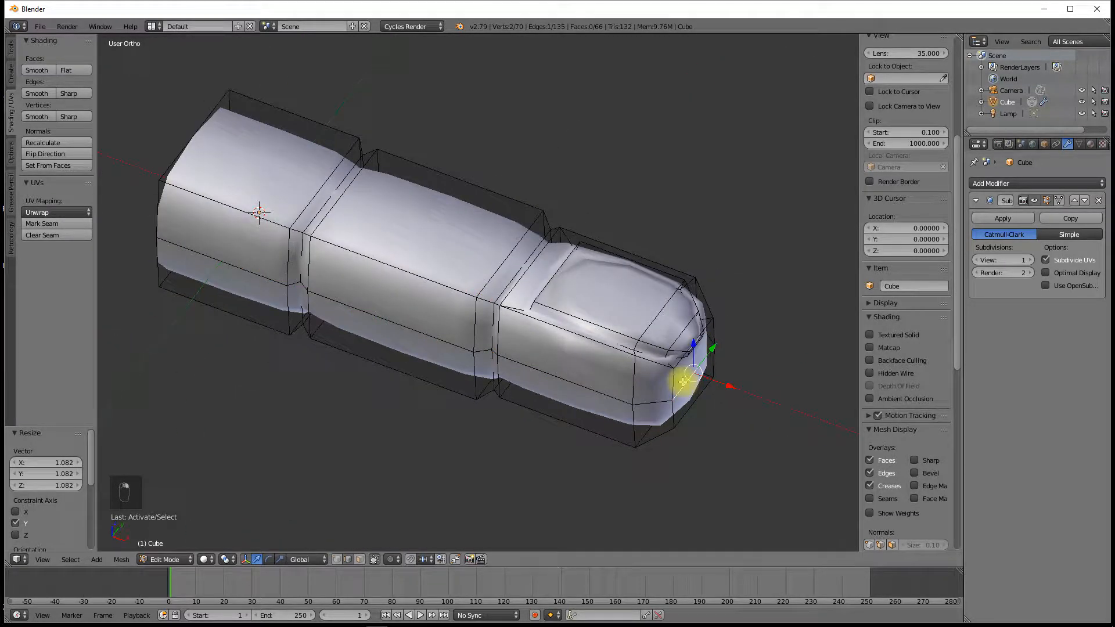
{"action": "key", "text": "g"}
{"action": "key", "text": "x"}
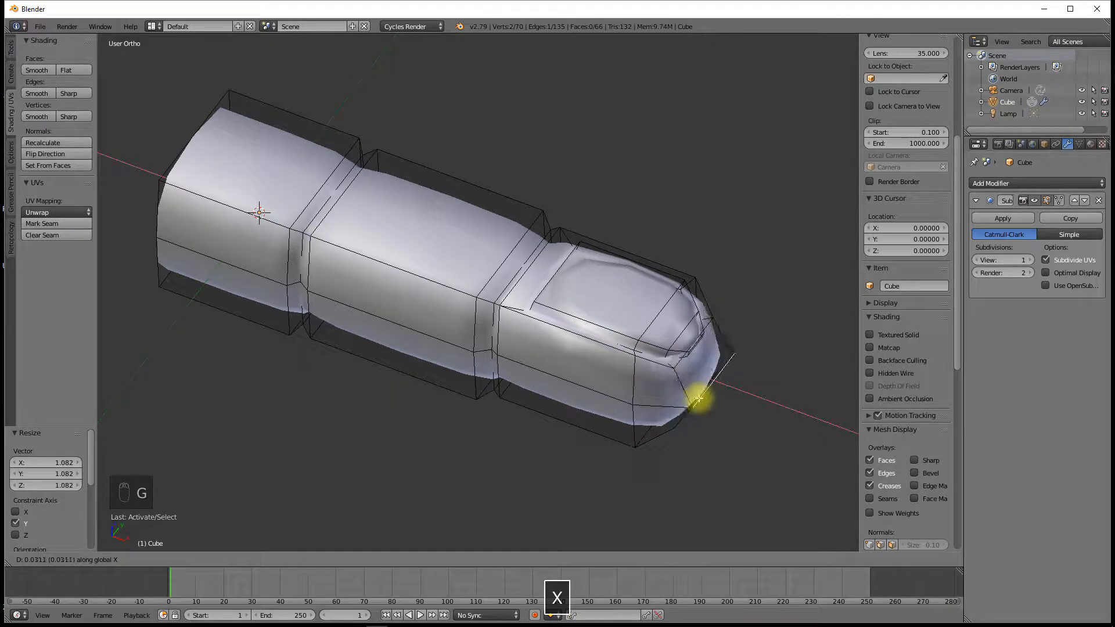
{"action": "left_click", "coordinate": [699, 398]}
{"action": "scroll", "coordinate": [699, 398], "scroll_direction": "down", "scroll_amount": 3}
{"action": "middle_click_drag", "start_coordinate": [698, 399], "coordinate": [608, 364]}
{"action": "key", "text": "Tab"}
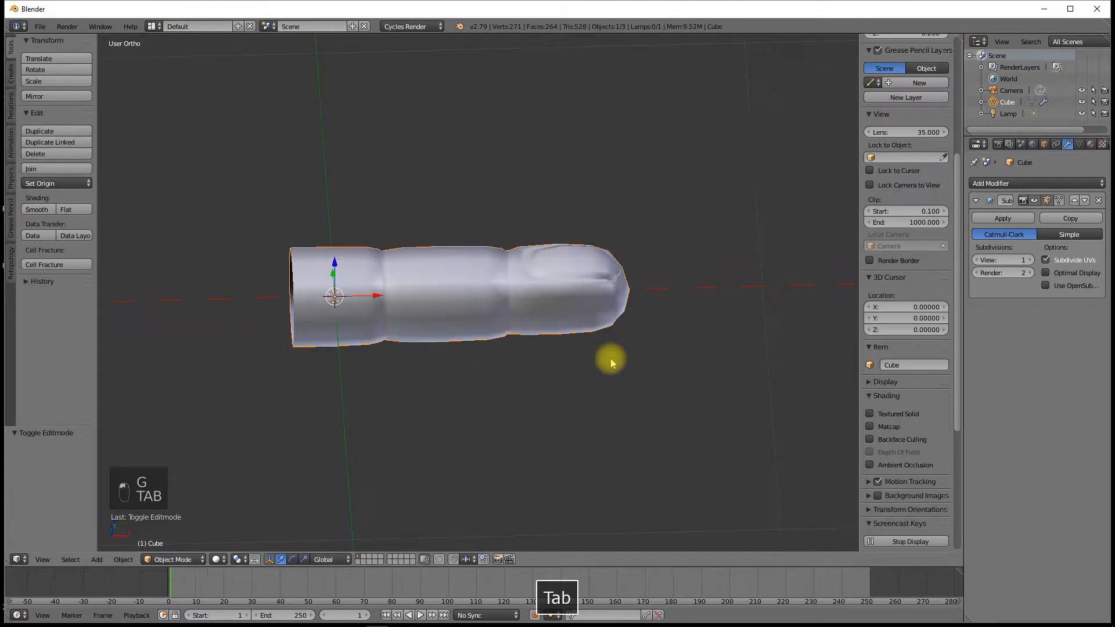
{"action": "mouse_move", "coordinate": [532, 317]}
{"action": "middle_mouse_down"}
{"action": "mouse_move", "coordinate": [504, 433]}
{"action": "mouse_move", "coordinate": [535, 319]}
{"action": "middle_mouse_up"}
{"action": "key", "text": "KP_7"}
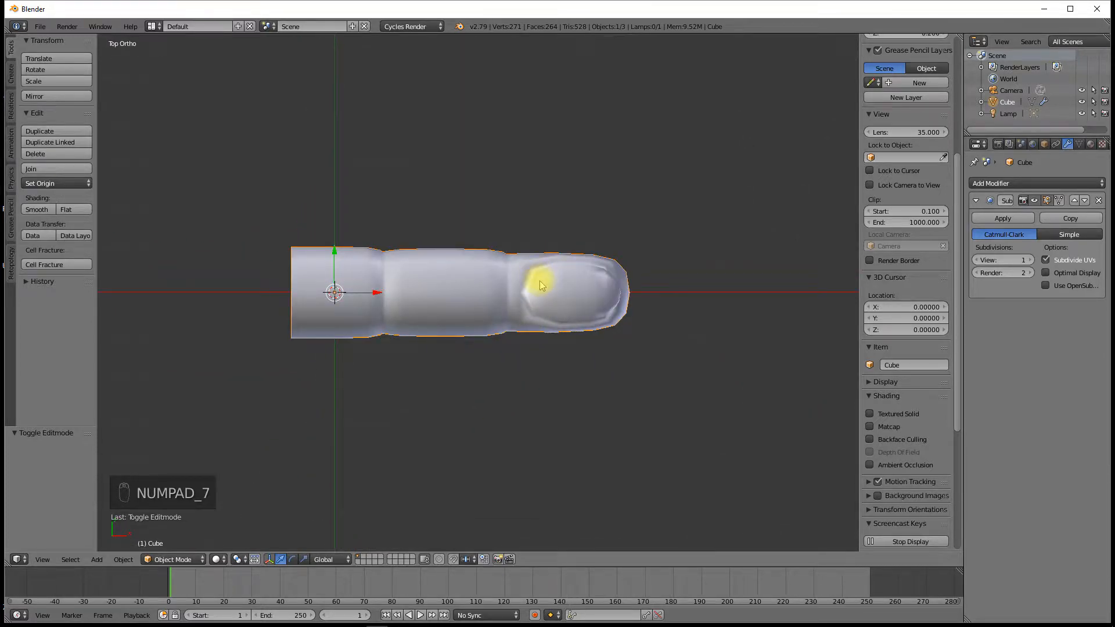
{"action": "key", "text": "KP_7"}
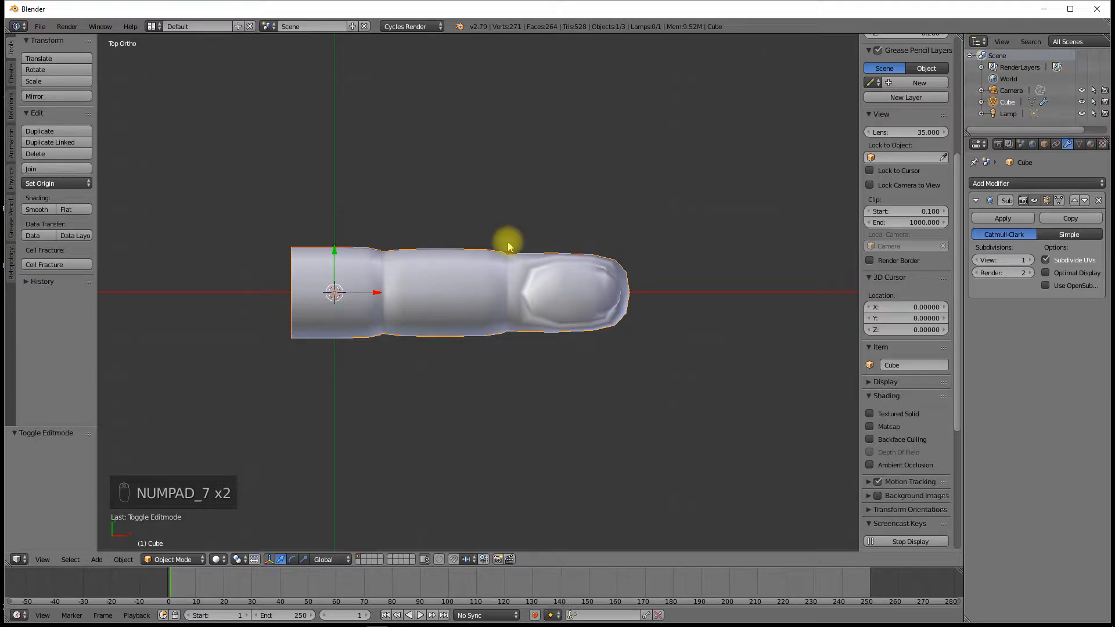
Step: Bend the fingertip segment downward by rotating it about 23° and shifting it about 0.03 on X and -0.08 on Z
{"action": "key", "text": "KP_1"}
{"action": "key", "text": "Tab"}
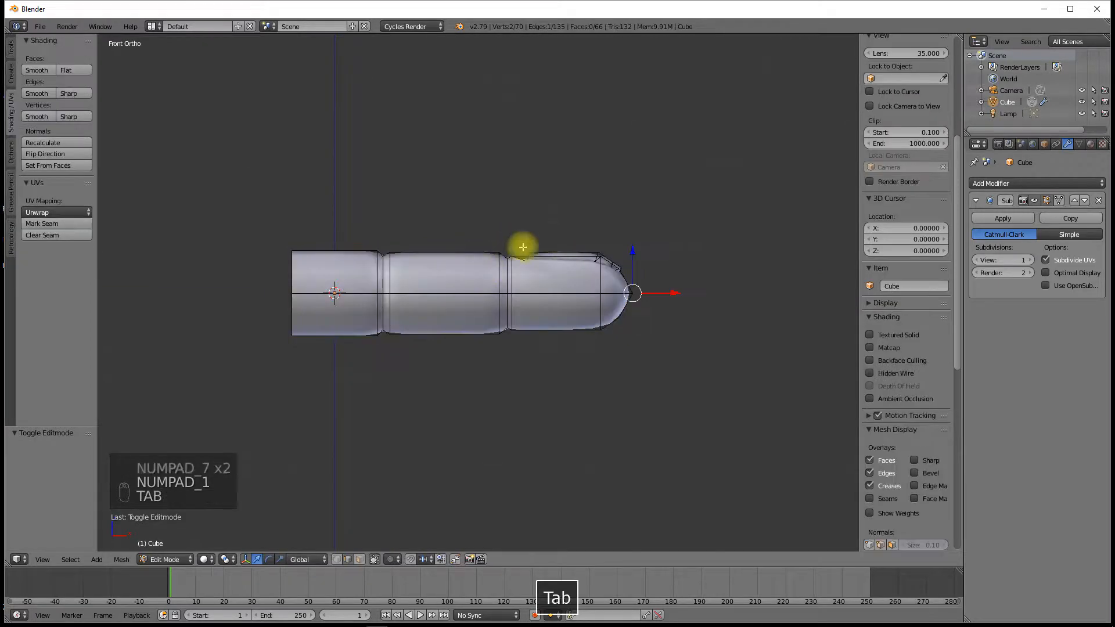
{"action": "key", "text": "z"}
{"action": "key", "text": "a"}
{"action": "key", "text": "b"}
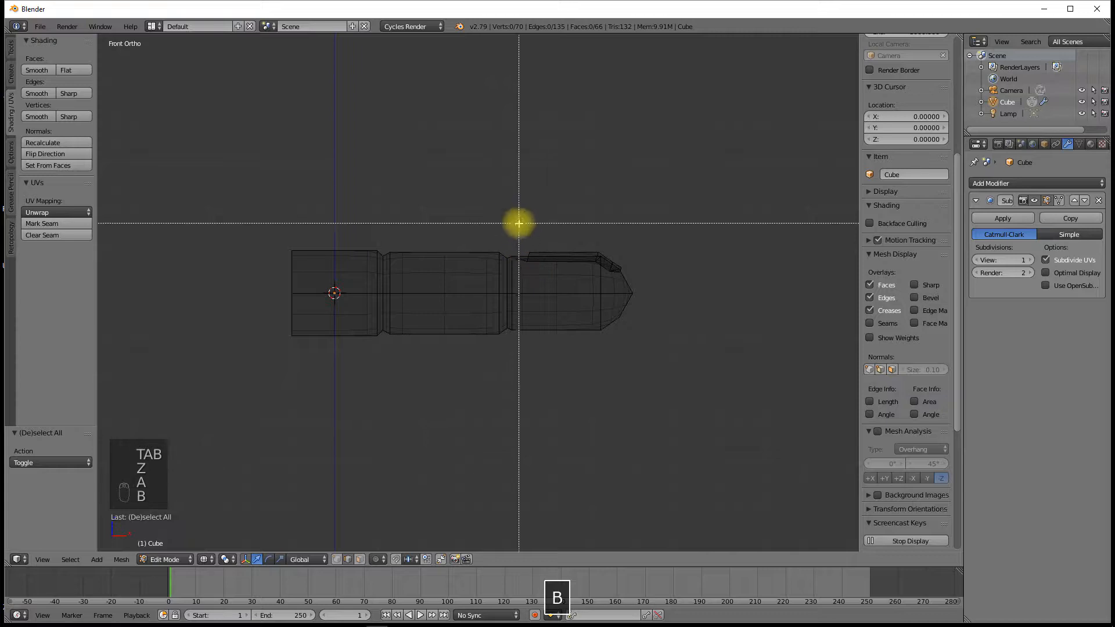
{"action": "key", "text": "b"}
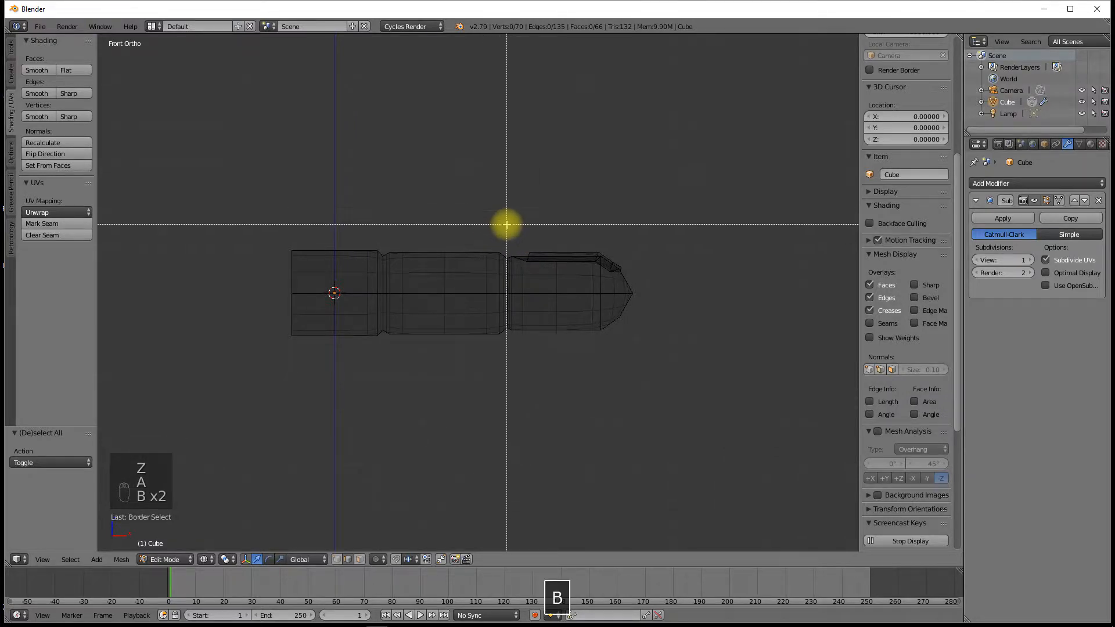
{"action": "left_click_drag", "start_coordinate": [504, 224], "coordinate": [721, 384]}
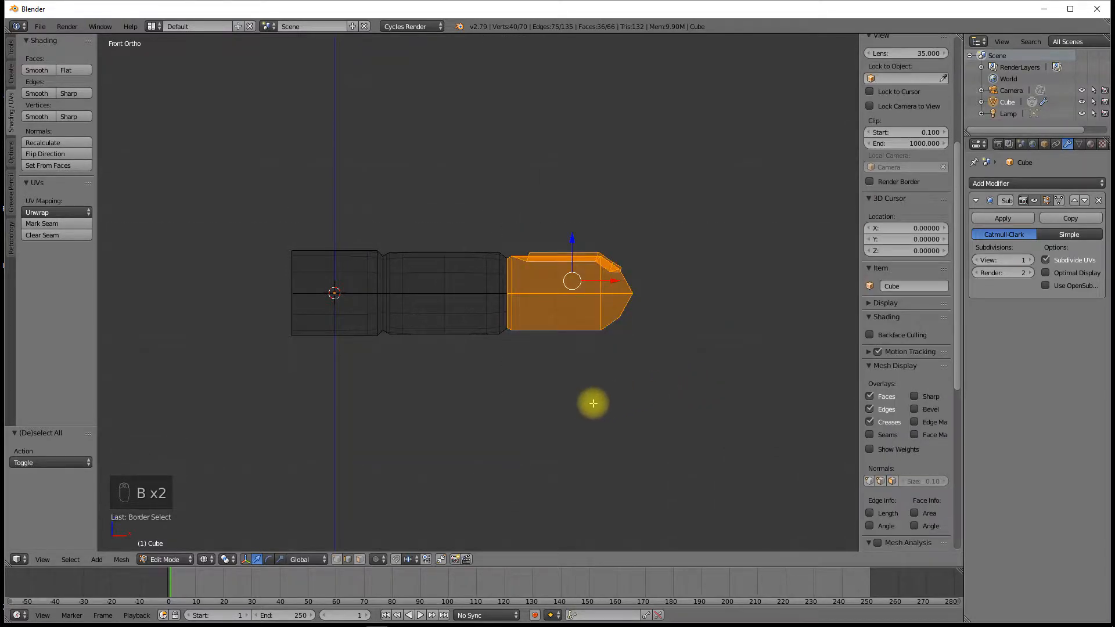
{"action": "key", "text": "r"}
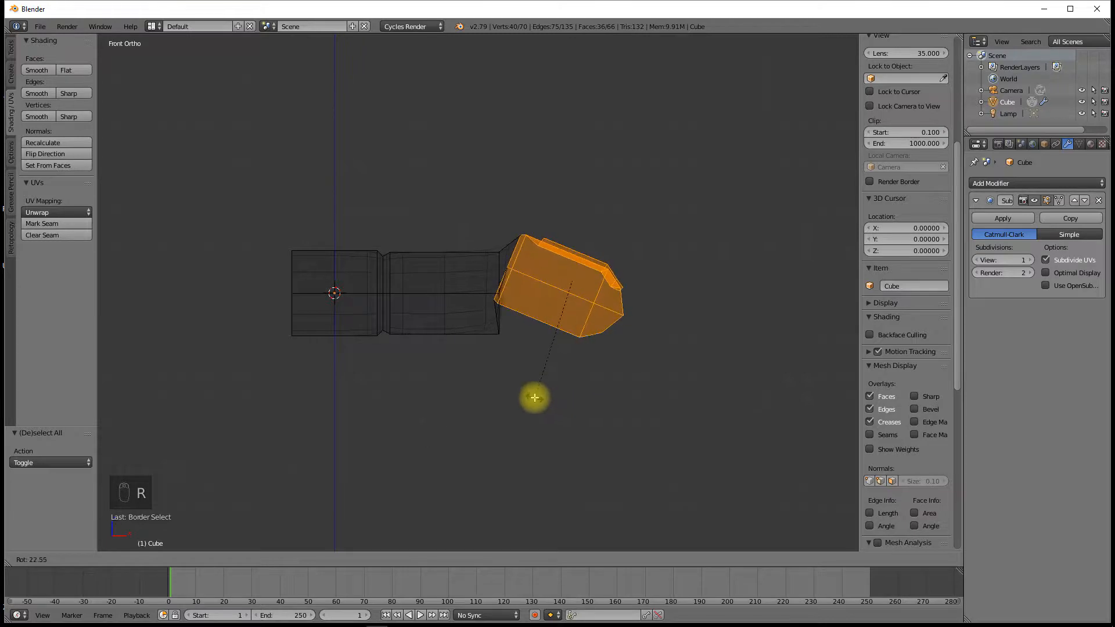
{"action": "left_click", "coordinate": [531, 390]}
{"action": "key", "text": "g"}
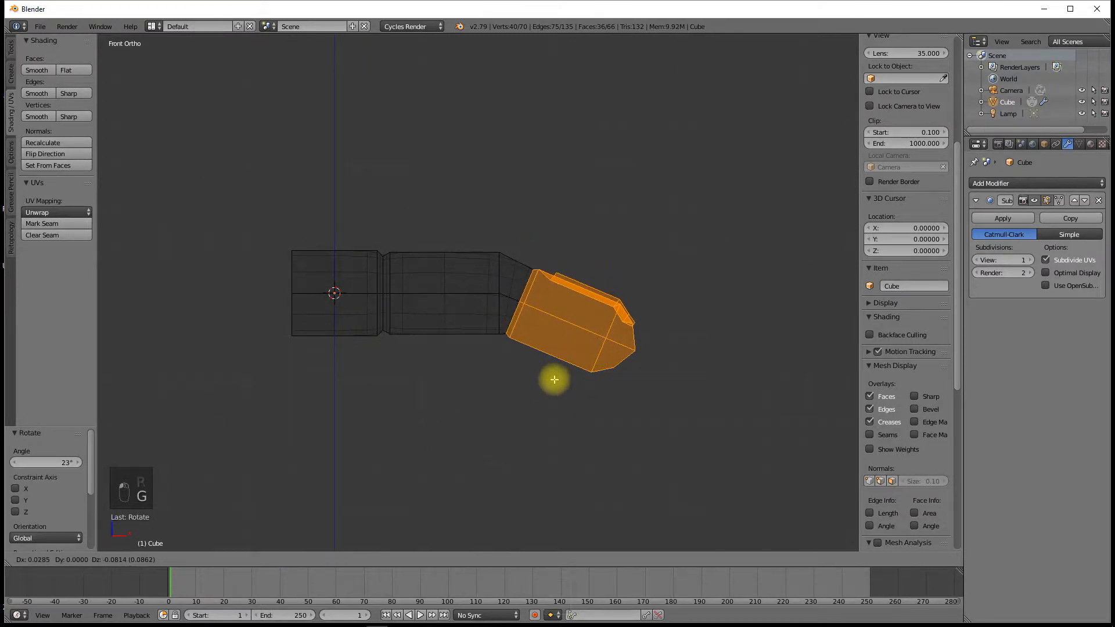
{"action": "left_click", "coordinate": [546, 377]}
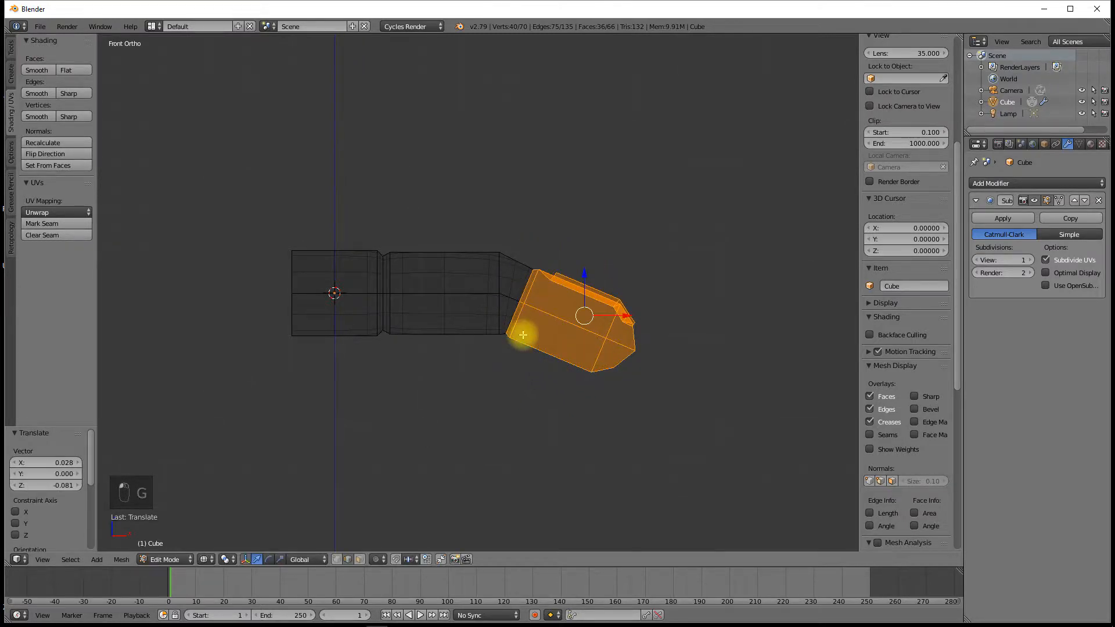
Step: Bend the middle and tip segments together by rotating them about 32° and shifting them about -0.04 on X and -0.21 on Z
{"action": "key", "text": "a"}
{"action": "key", "text": "b"}
{"action": "left_click_drag", "start_coordinate": [386, 183], "coordinate": [623, 433]}
{"action": "key", "text": "r"}
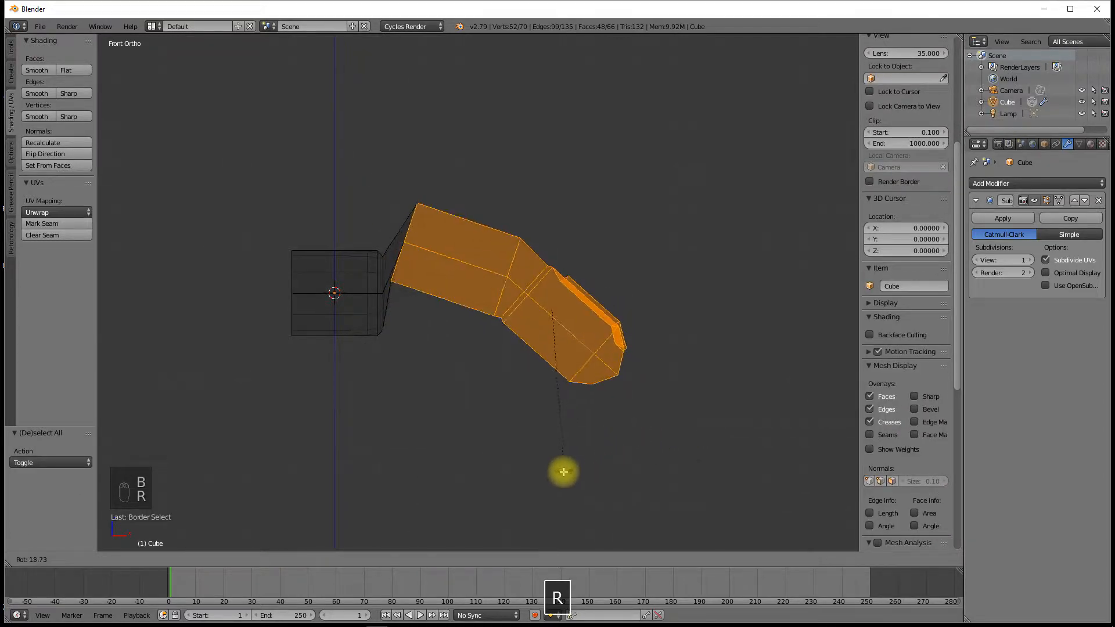
{"action": "left_click", "coordinate": [527, 472]}
{"action": "key", "text": "g"}
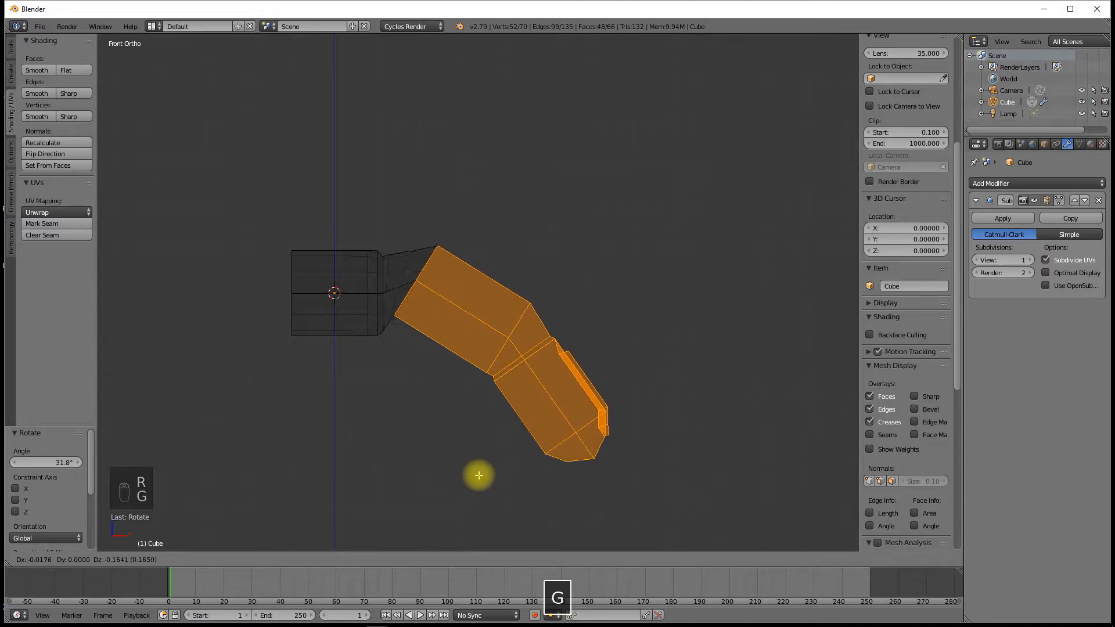
{"action": "left_click", "coordinate": [468, 491]}
Step: Duplicate the whole bent finger within the mesh and offset the copy about 0.245 along Y
{"action": "scroll", "coordinate": [493, 366], "scroll_direction": "down", "scroll_amount": 3}
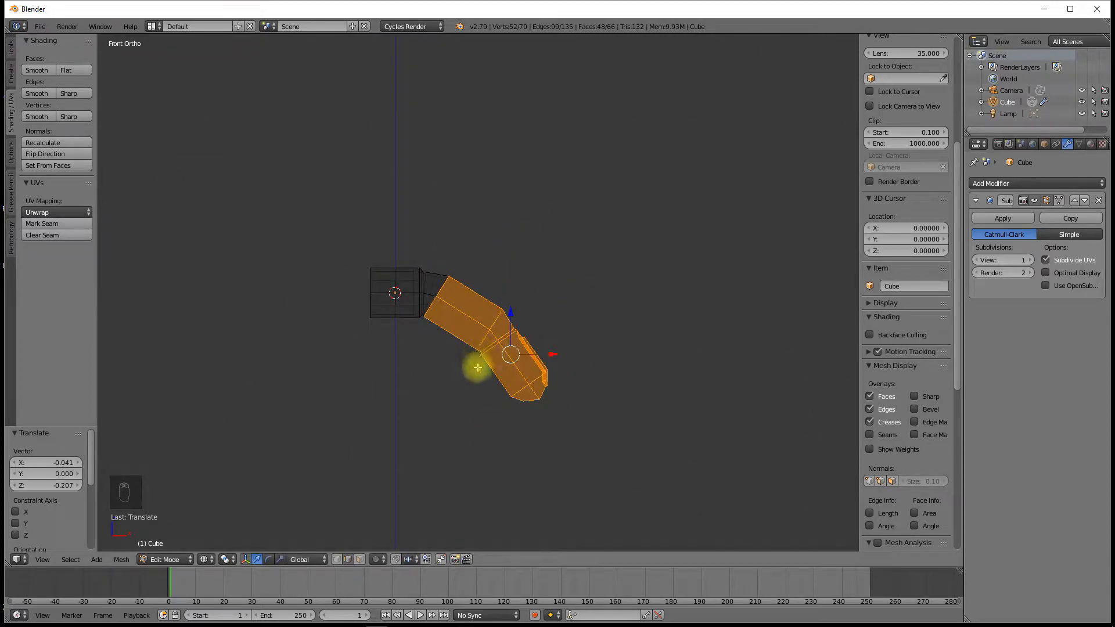
{"action": "middle_click_drag", "start_coordinate": [481, 347], "coordinate": [387, 371]}
{"action": "key", "text": "KP_7"}
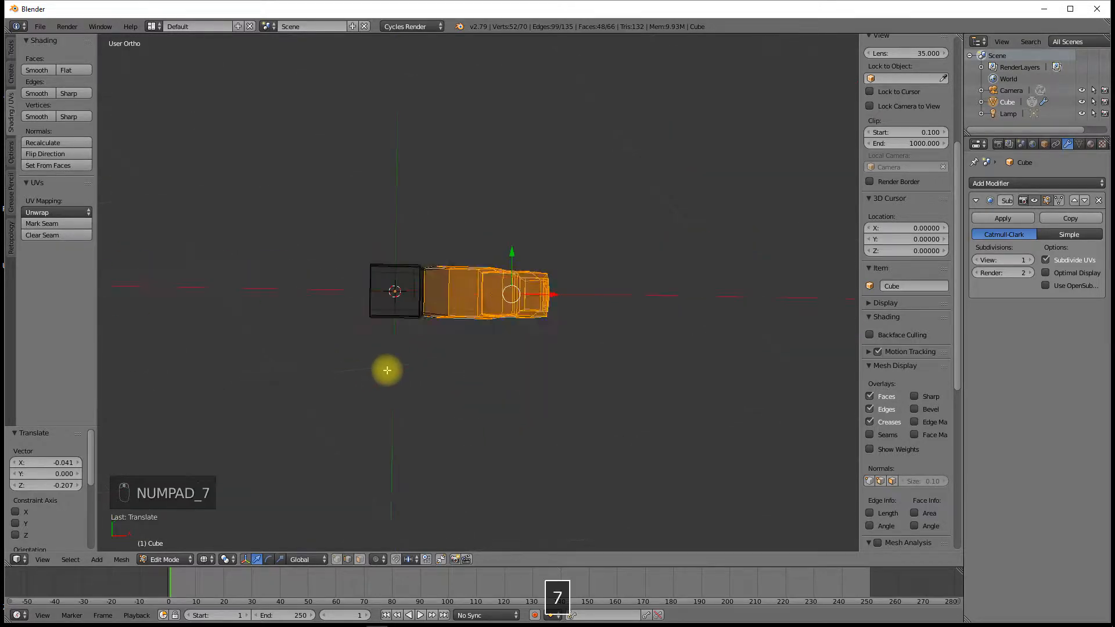
{"action": "scroll", "coordinate": [463, 331], "scroll_direction": "up", "scroll_amount": 3}
{"action": "middle_click_drag", "start_coordinate": [443, 323], "coordinate": [458, 391], "text": "shift"}
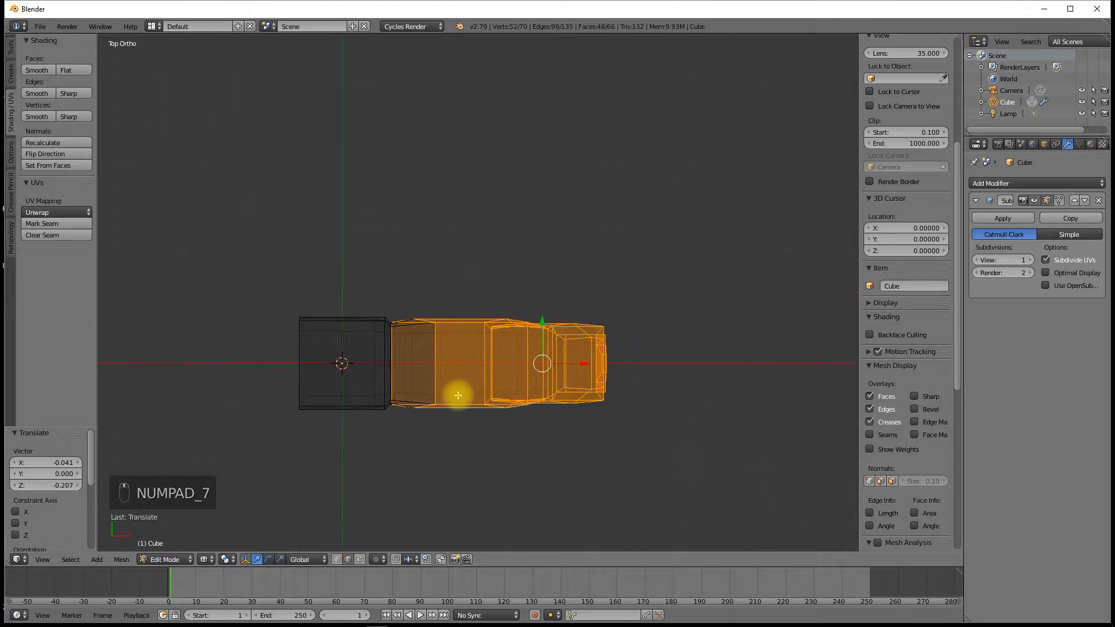
{"action": "key", "text": "a"}
{"action": "key", "text": "a"}
{"action": "key", "text": "a"}
{"action": "key", "text": "a"}
{"action": "key", "text": "shift+d"}
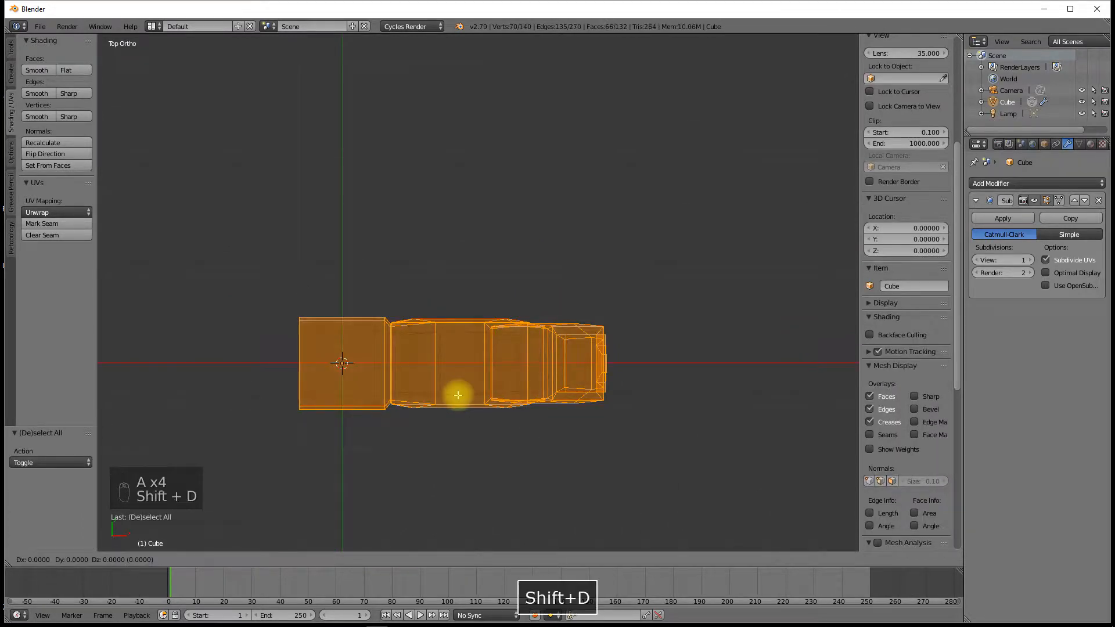
{"action": "key", "text": "Escape"}
{"action": "key", "text": "g"}
{"action": "key", "text": "z"}
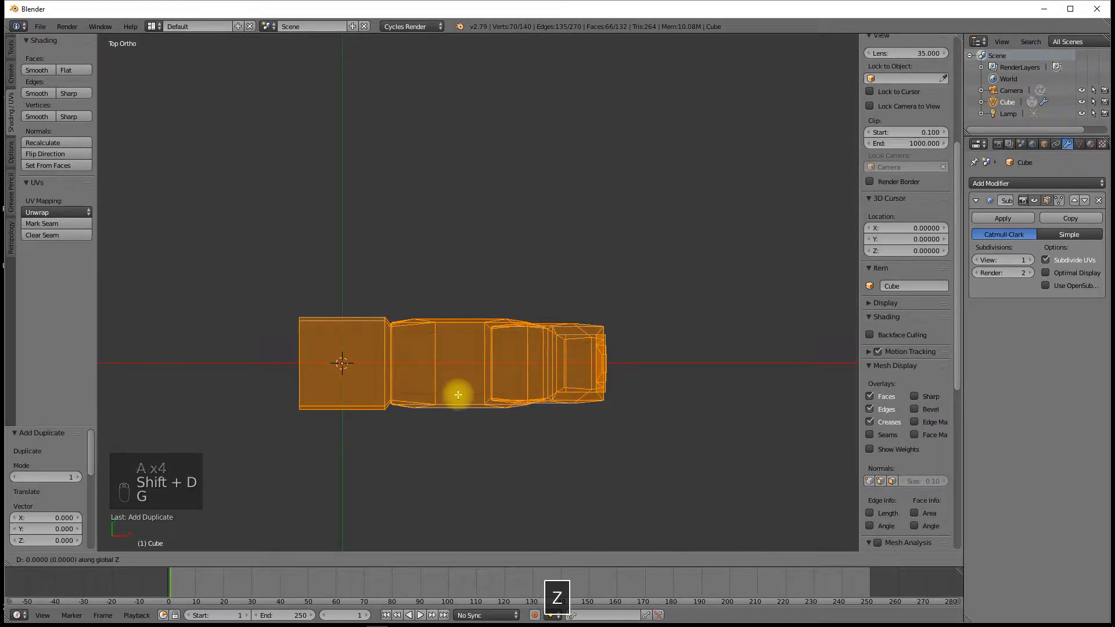
{"action": "key", "text": "y"}
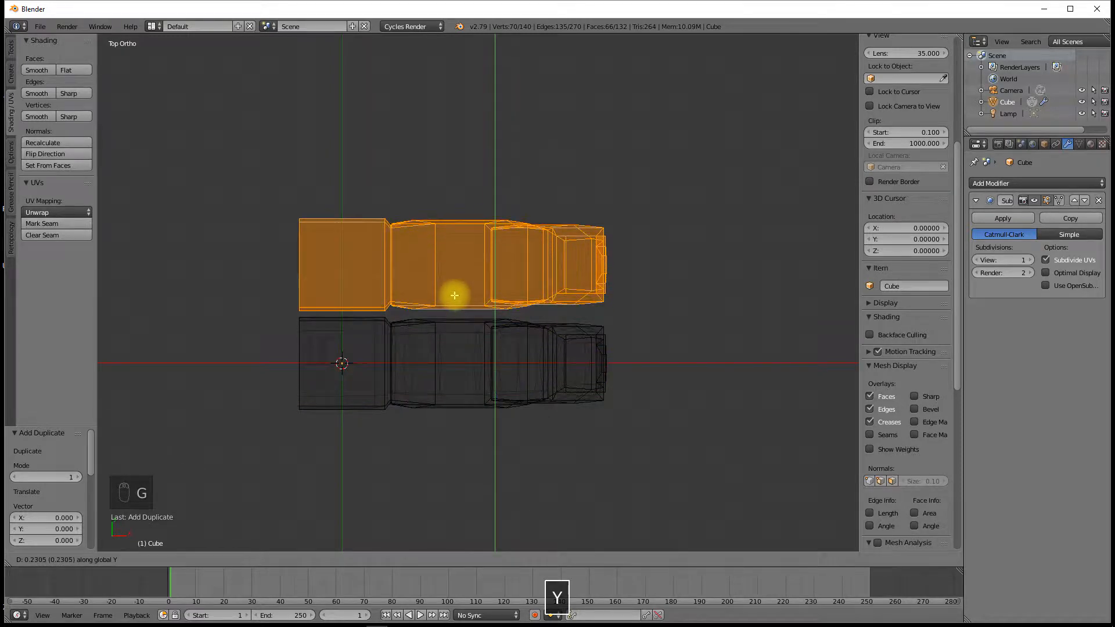
{"action": "left_click", "coordinate": [455, 291]}
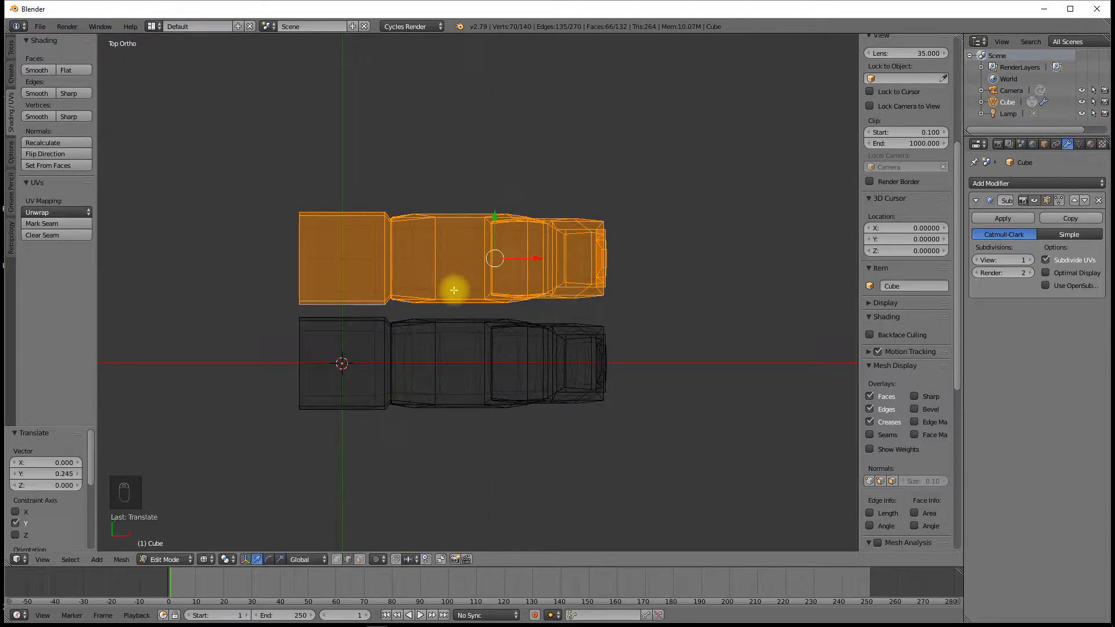
Step: Enlarge the copied finger by about 1.04 and shift it about 0.02 on X and 0.01 on Y
{"action": "key", "text": "s"}
{"action": "left_click", "coordinate": [669, 302]}
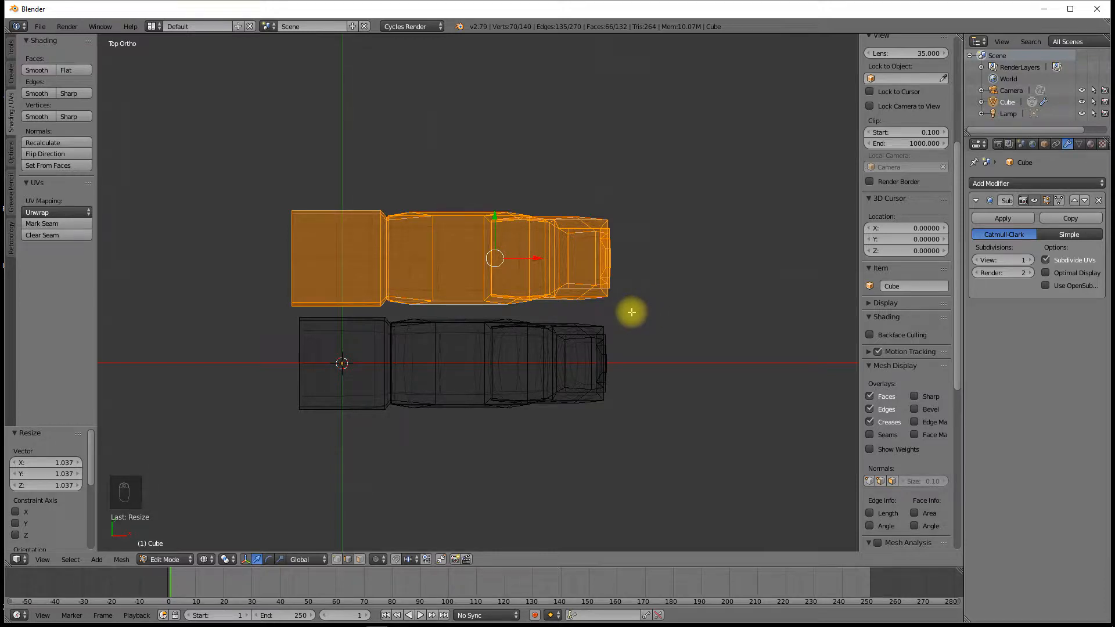
{"action": "key", "text": "g"}
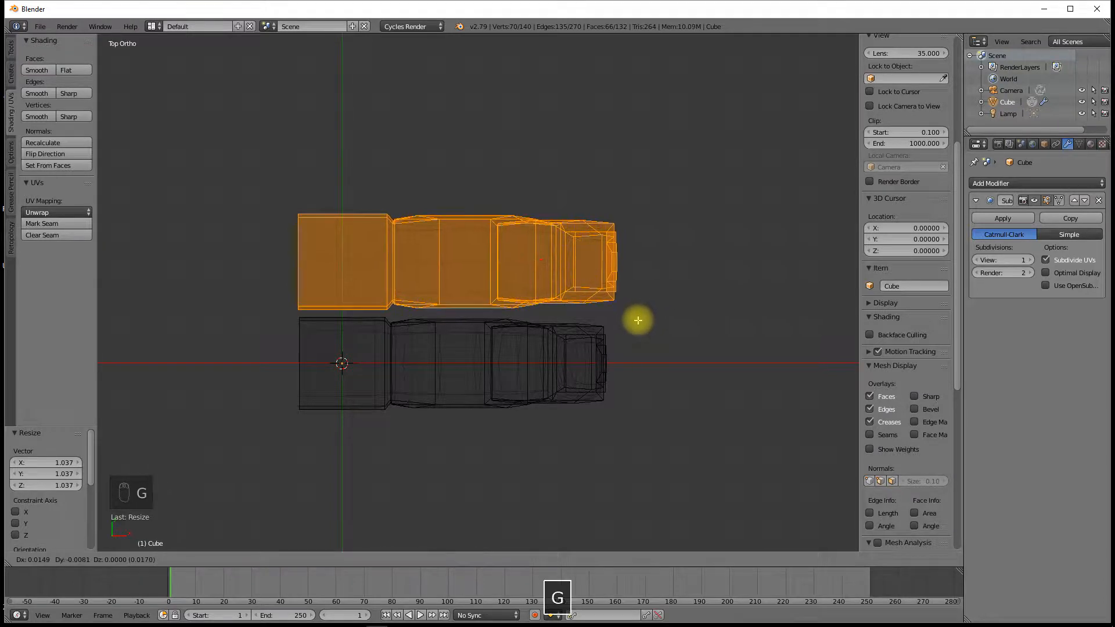
{"action": "left_click", "coordinate": [640, 313]}
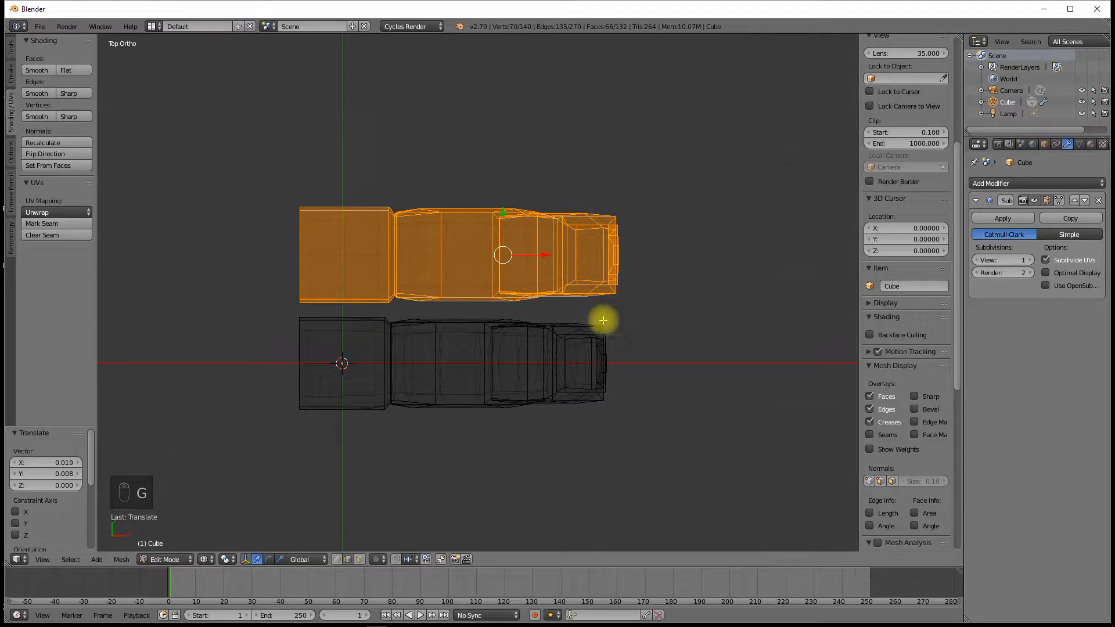
Step: Duplicate the enlarged finger to its free side, scale the copy to about 0.94, and align its base with the other fingers
{"action": "key", "text": "shift+d"}
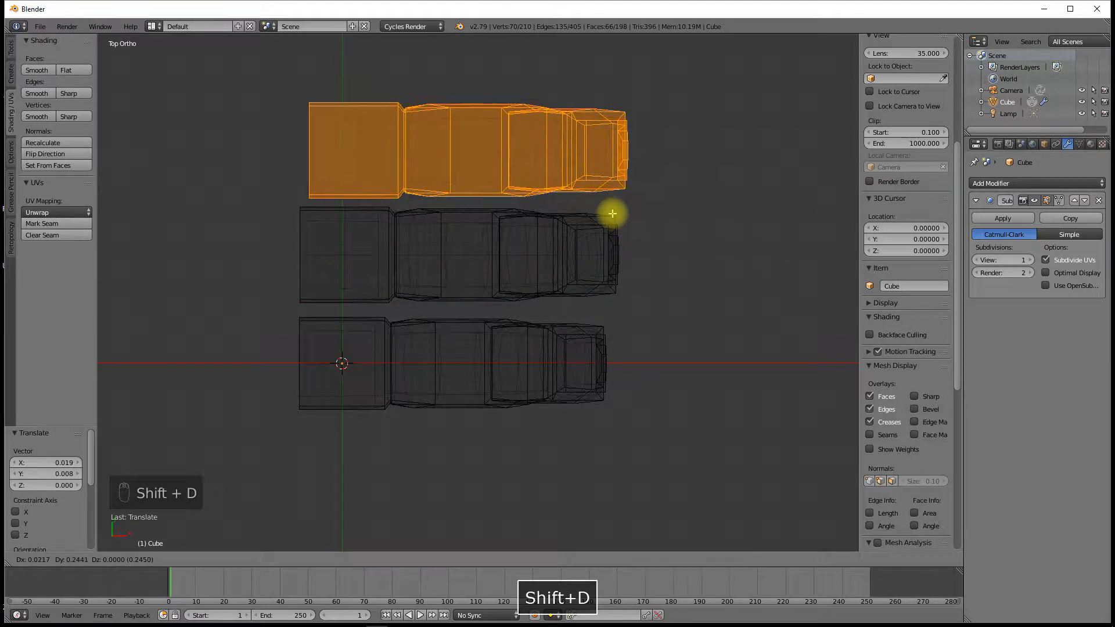
{"action": "left_click", "coordinate": [604, 208]}
{"action": "key", "text": "s"}
{"action": "left_click", "coordinate": [642, 212]}
{"action": "key", "text": "g"}
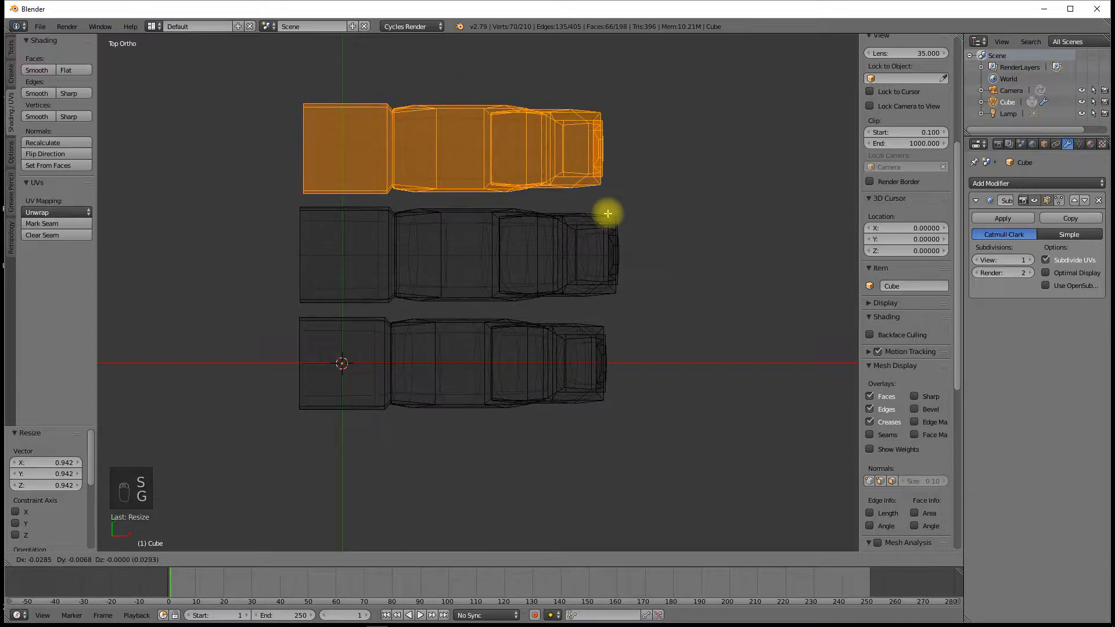
{"action": "left_click", "coordinate": [610, 211]}
Step: Duplicate the third finger to the opposite side of the original finger and scale the copy to about 0.80 as the little finger
{"action": "scroll", "coordinate": [543, 235], "scroll_direction": "down", "scroll_amount": 4}
{"action": "middle_click_drag", "start_coordinate": [519, 208], "coordinate": [548, 294], "text": "shift"}
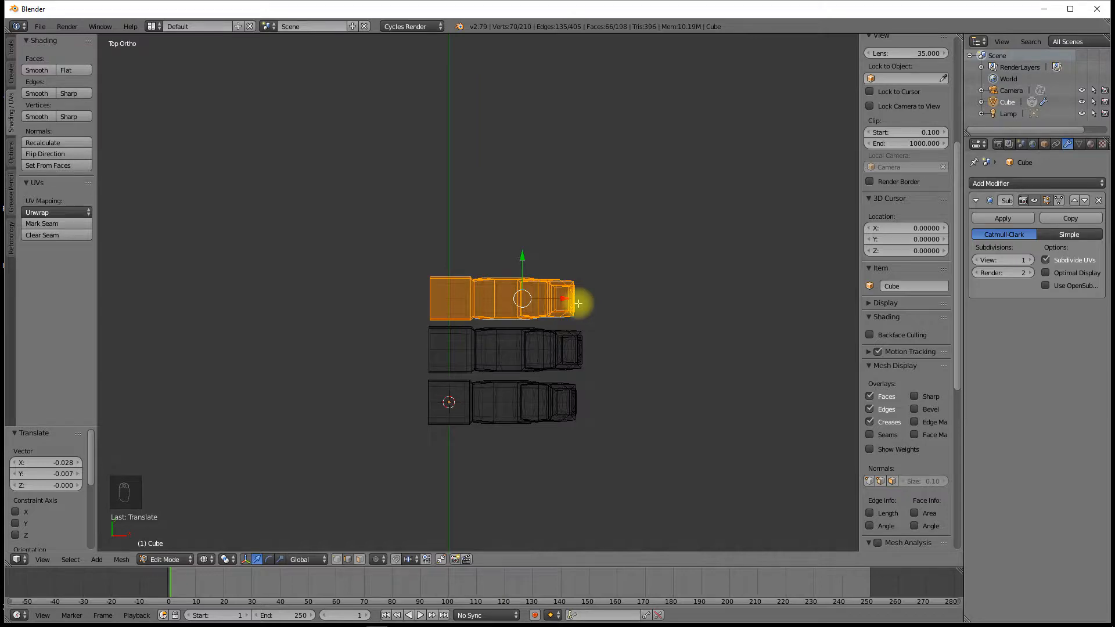
{"action": "key", "text": "shift+d"}
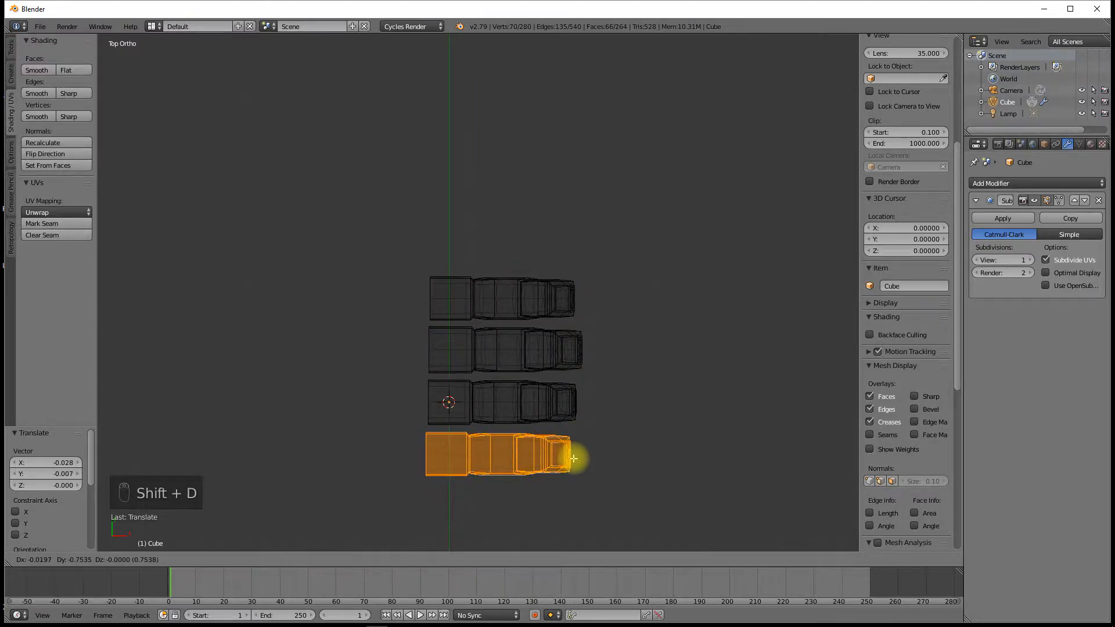
{"action": "left_click", "coordinate": [574, 459]}
{"action": "key", "text": "s"}
{"action": "left_click", "coordinate": [571, 490]}
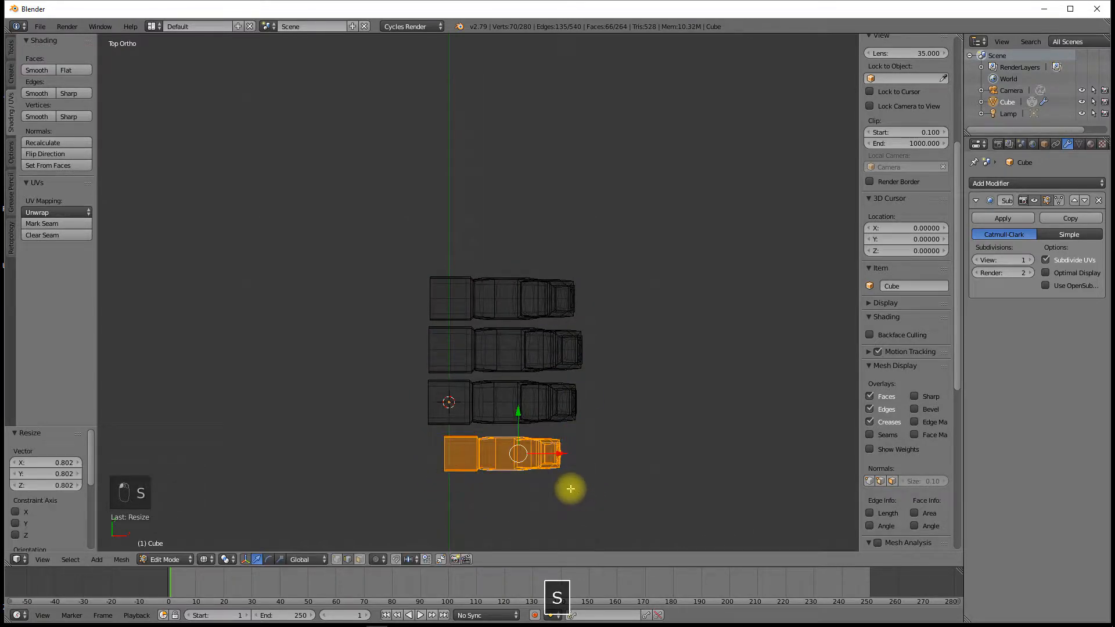
Step: Rotate the little finger outward about 13° and shift it about -0.15 on X and -0.06 on Y
{"action": "key", "text": "r"}
{"action": "left_click", "coordinate": [548, 514]}
{"action": "key", "text": "g"}
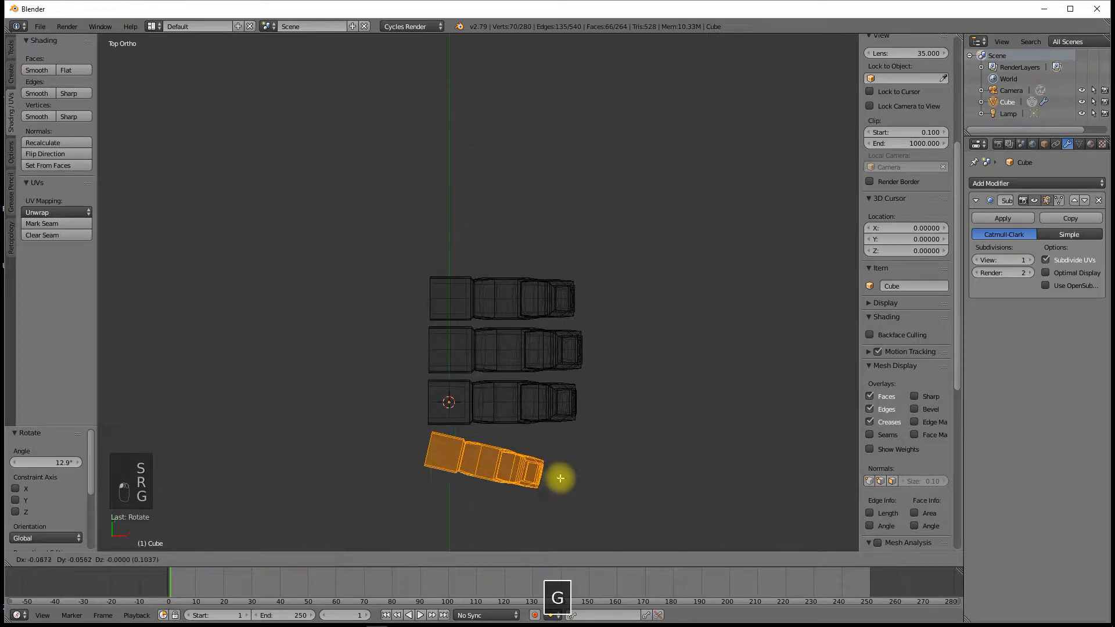
{"action": "left_click", "coordinate": [548, 477]}
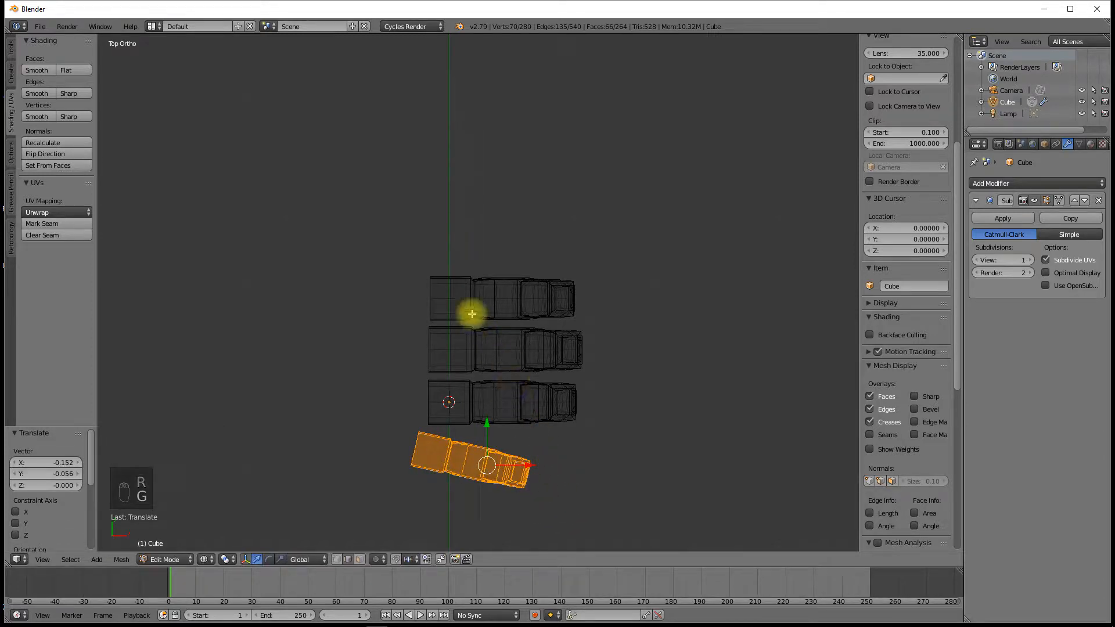
Step: Duplicate the third finger without its base segment and place the copy about -0.32 on X and 0.29 on Y for the thumb
{"action": "middle_click_drag", "start_coordinate": [553, 327], "coordinate": [501, 316]}
{"action": "key", "text": "KP_1"}
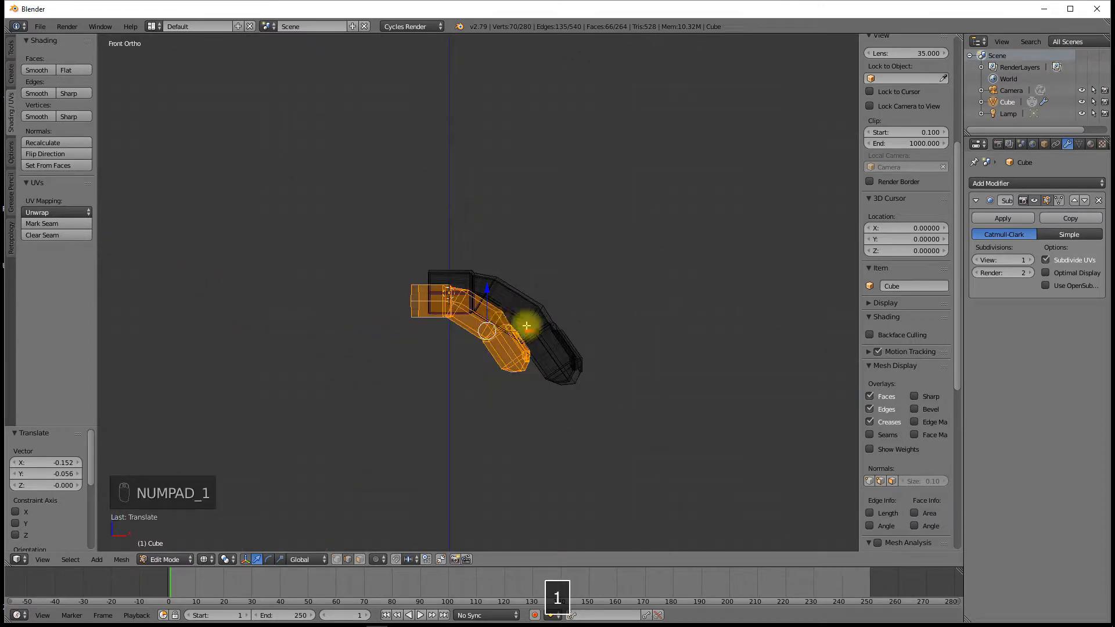
{"action": "scroll", "coordinate": [528, 326], "scroll_direction": "up", "scroll_amount": 5}
{"action": "middle_click_drag", "start_coordinate": [618, 252], "coordinate": [475, 291]}
{"action": "mouse_move", "coordinate": [482, 329]}
{"action": "middle_mouse_down"}
{"action": "mouse_move", "coordinate": [491, 373]}
{"action": "mouse_move", "coordinate": [505, 293]}
{"action": "mouse_move", "coordinate": [503, 313]}
{"action": "mouse_move", "coordinate": [488, 309]}
{"action": "middle_mouse_up"}
{"action": "key", "text": "a"}
{"action": "key", "text": "b"}
{"action": "left_click_drag", "start_coordinate": [413, 314], "coordinate": [578, 562]}
{"action": "mouse_move", "coordinate": [473, 291]}
{"action": "middle_mouse_down"}
{"action": "mouse_move", "coordinate": [470, 334]}
{"action": "mouse_move", "coordinate": [468, 316]}
{"action": "mouse_move", "coordinate": [456, 323]}
{"action": "mouse_move", "coordinate": [474, 302]}
{"action": "middle_mouse_up"}
{"action": "key", "text": "b"}
{"action": "left_click_drag", "start_coordinate": [447, 172], "coordinate": [584, 269]}
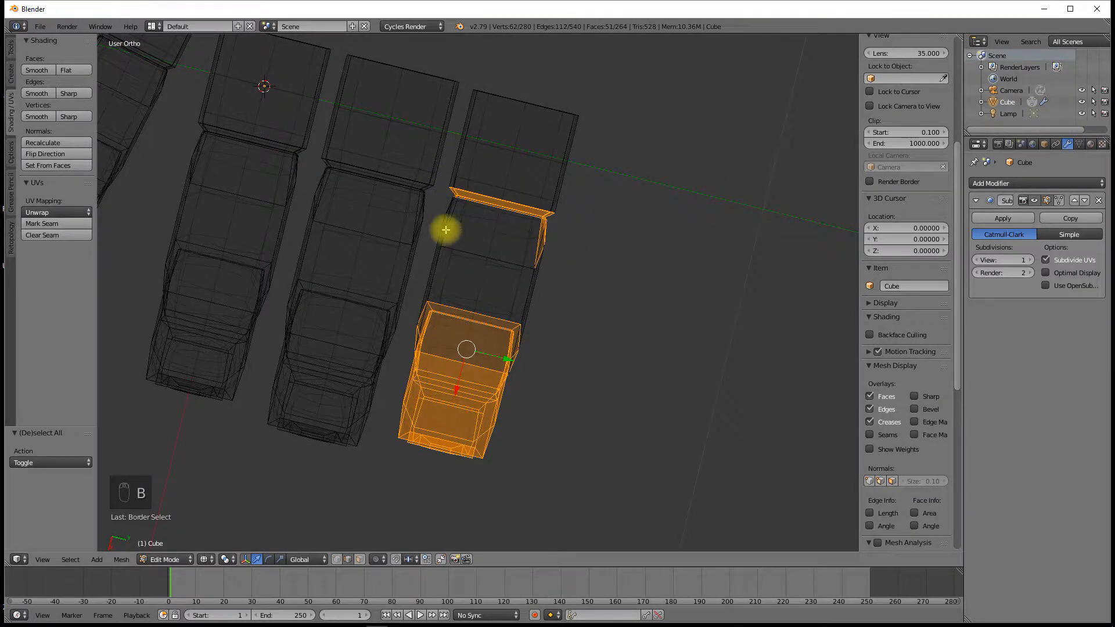
{"action": "key", "text": "b"}
{"action": "left_click_drag", "start_coordinate": [435, 208], "coordinate": [566, 304]}
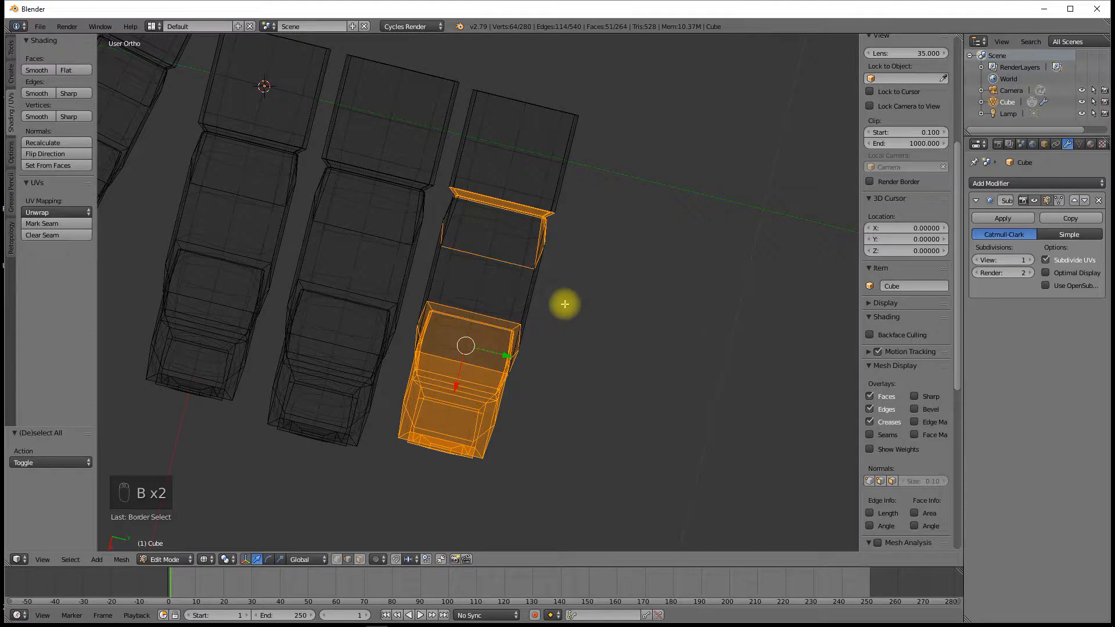
{"action": "middle_click_drag", "start_coordinate": [542, 281], "coordinate": [523, 349]}
{"action": "left_click", "coordinate": [336, 560]}
{"action": "key", "text": "KP_7"}
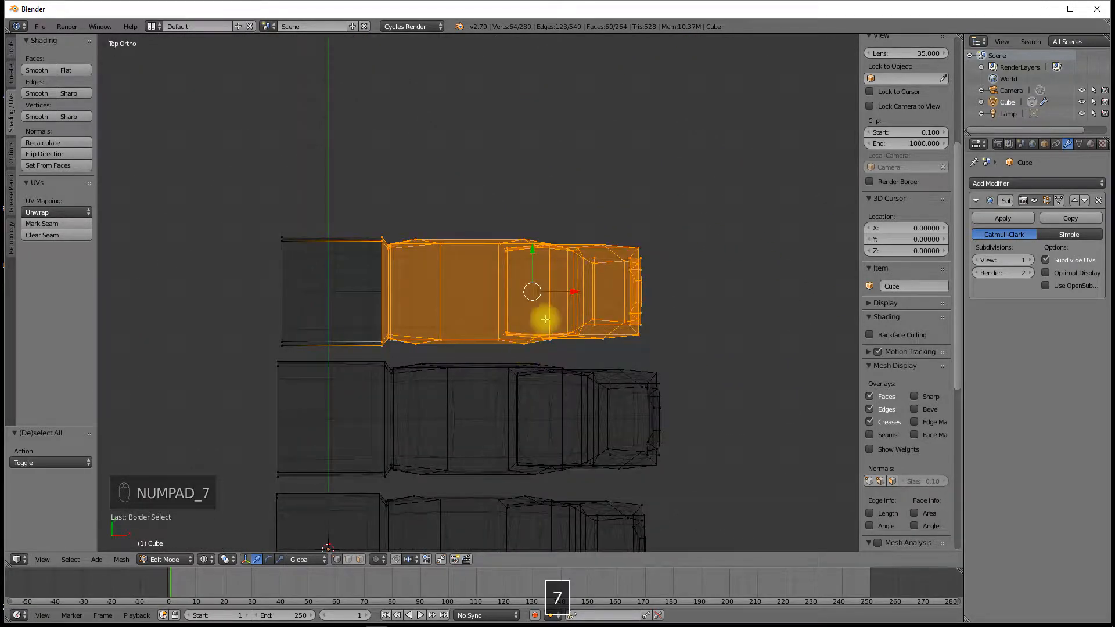
{"action": "key", "text": "shift+d"}
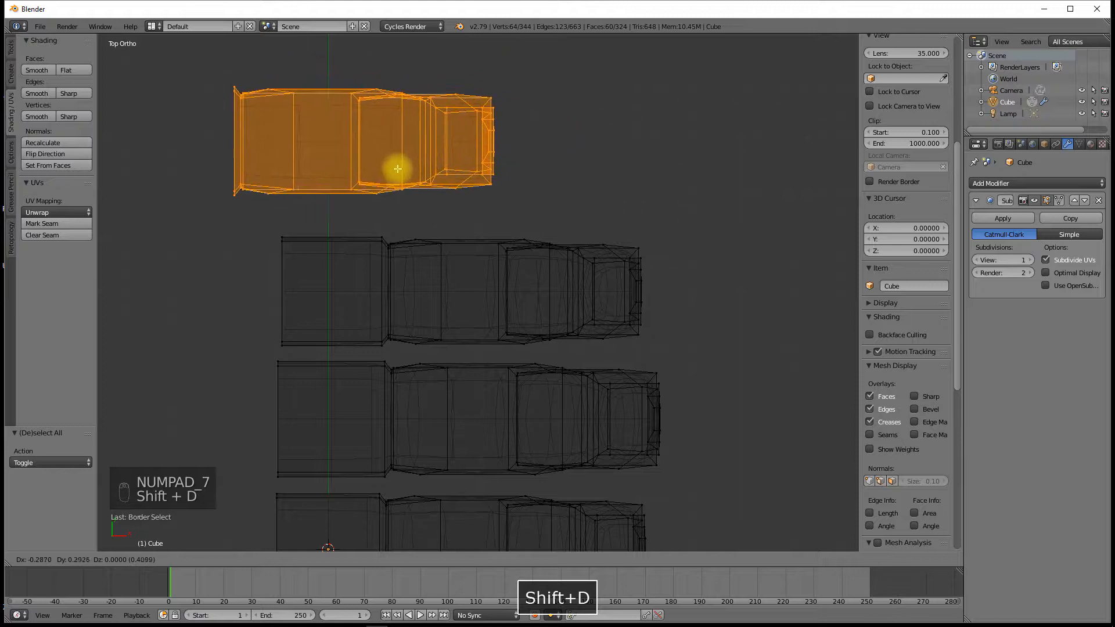
{"action": "left_click", "coordinate": [379, 170]}
Step: In the right view, rotate the thumb copy 90°, rotate it about -35°, and shift it about 0.02 on Y and Z
{"action": "key", "text": "KP_1"}
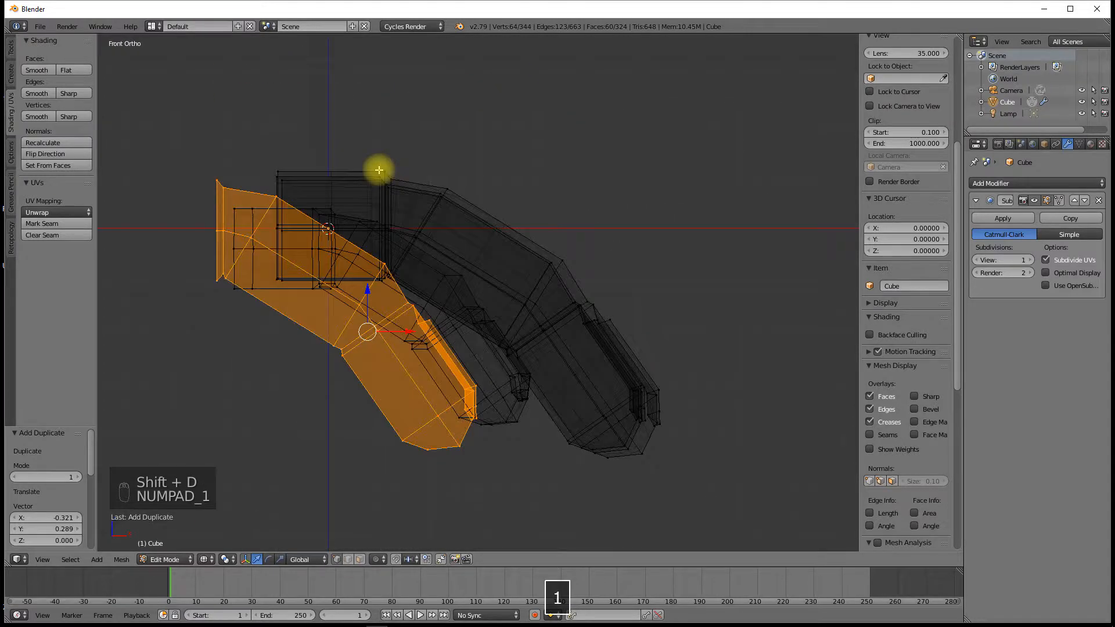
{"action": "key", "text": "KP_3"}
{"action": "type", "text": "r"}
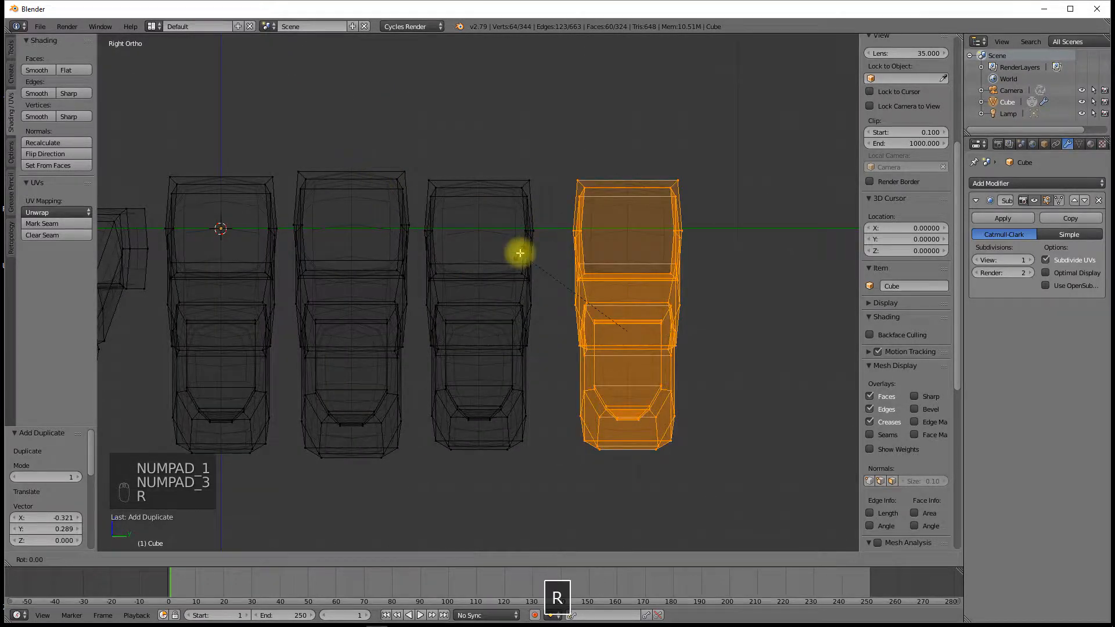
{"action": "type", "text": "90"}
{"action": "left_click", "coordinate": [517, 250]}
{"action": "key", "text": "r"}
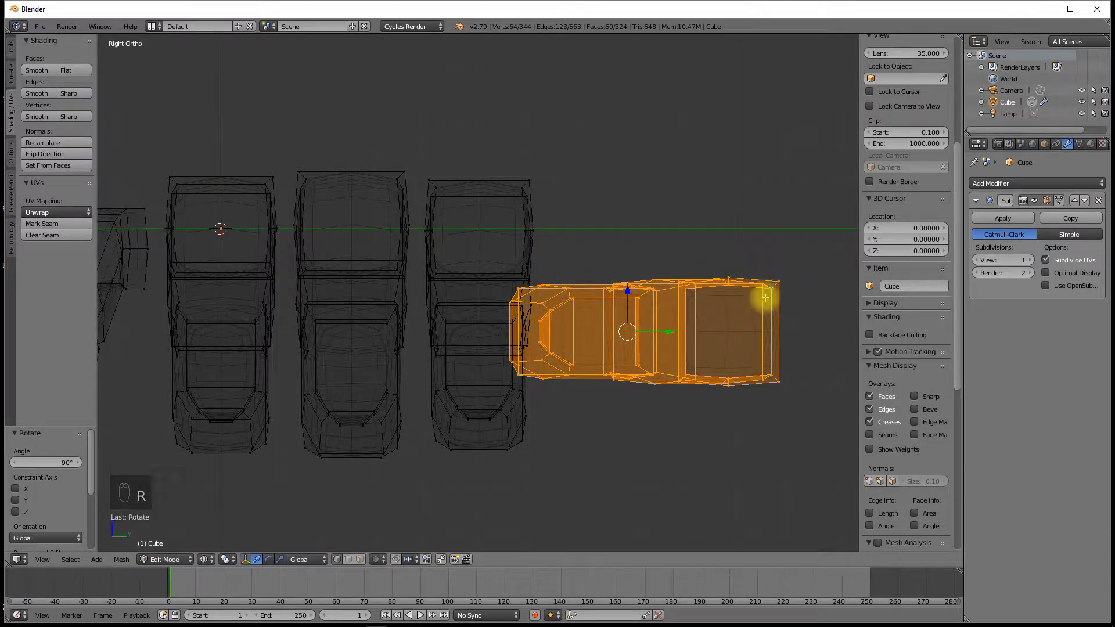
{"action": "left_click", "coordinate": [751, 290]}
{"action": "key", "text": "g"}
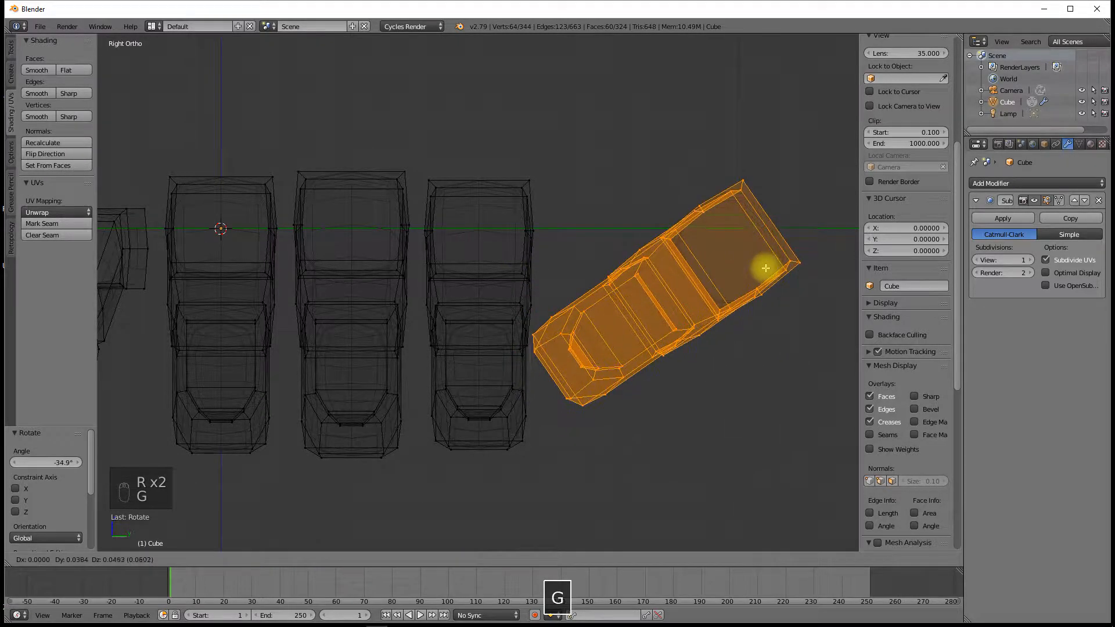
{"action": "left_click", "coordinate": [749, 281]}
Step: Rotate the thumb about -47° in the top view and shift it about 0.045 on Y and -0.062 on Z
{"action": "key", "text": "KP_7"}
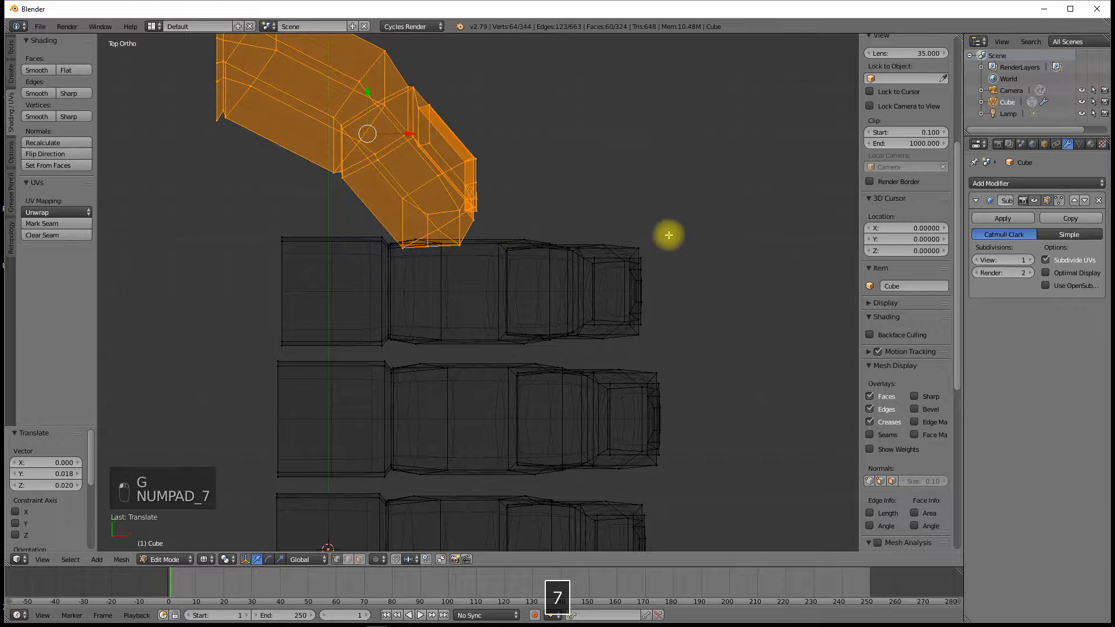
{"action": "key", "text": "r"}
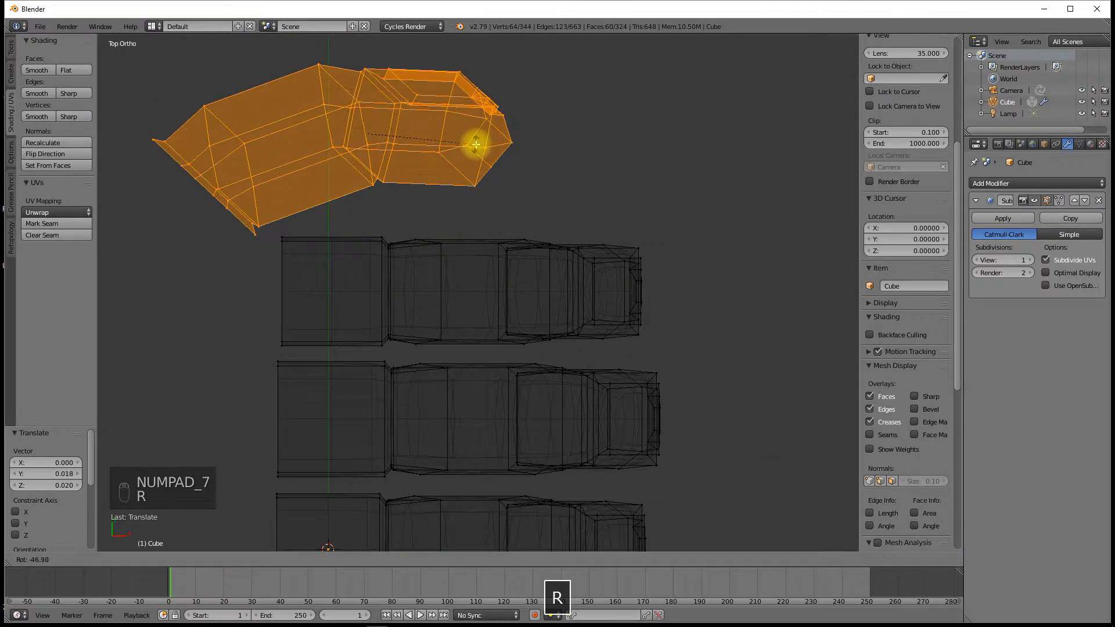
{"action": "left_click", "coordinate": [470, 146]}
{"action": "key", "text": "KP_3"}
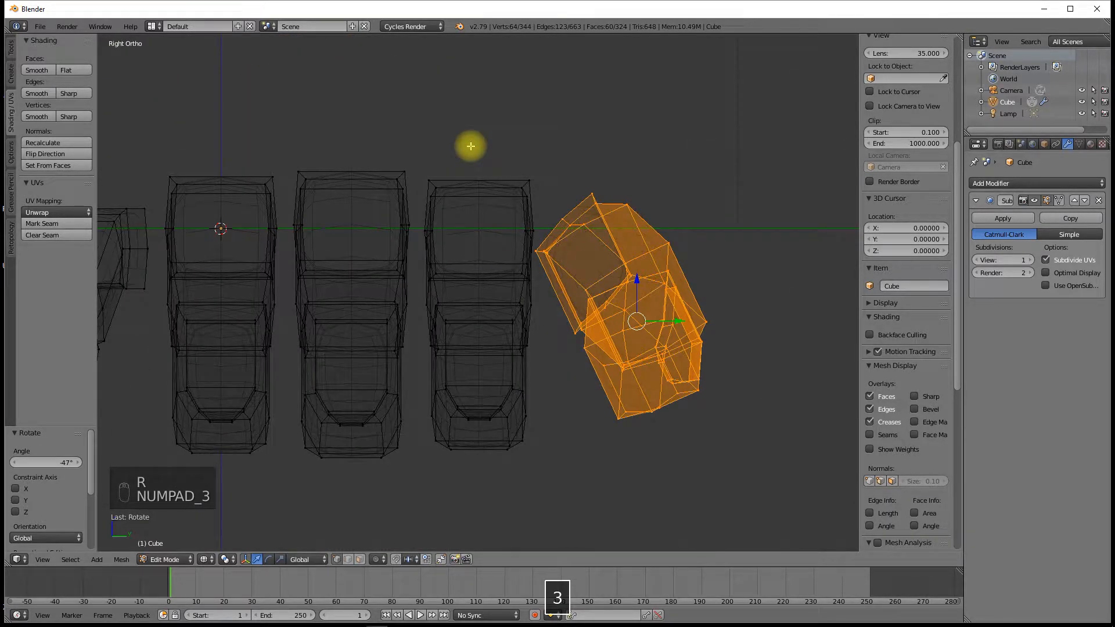
{"action": "key", "text": "g"}
{"action": "left_click", "coordinate": [496, 180]}
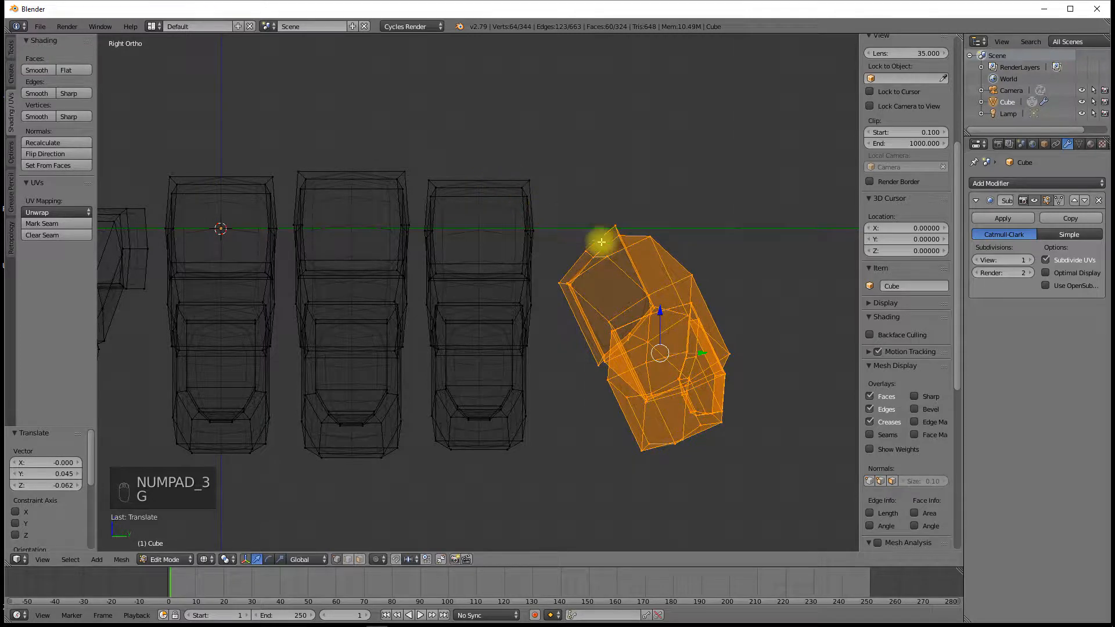
Step: Delete the vertices of the end loop at the thumb's open base and switch to solid shading
{"action": "left_click", "coordinate": [597, 240], "text": "alt"}
{"action": "key", "text": "x"}
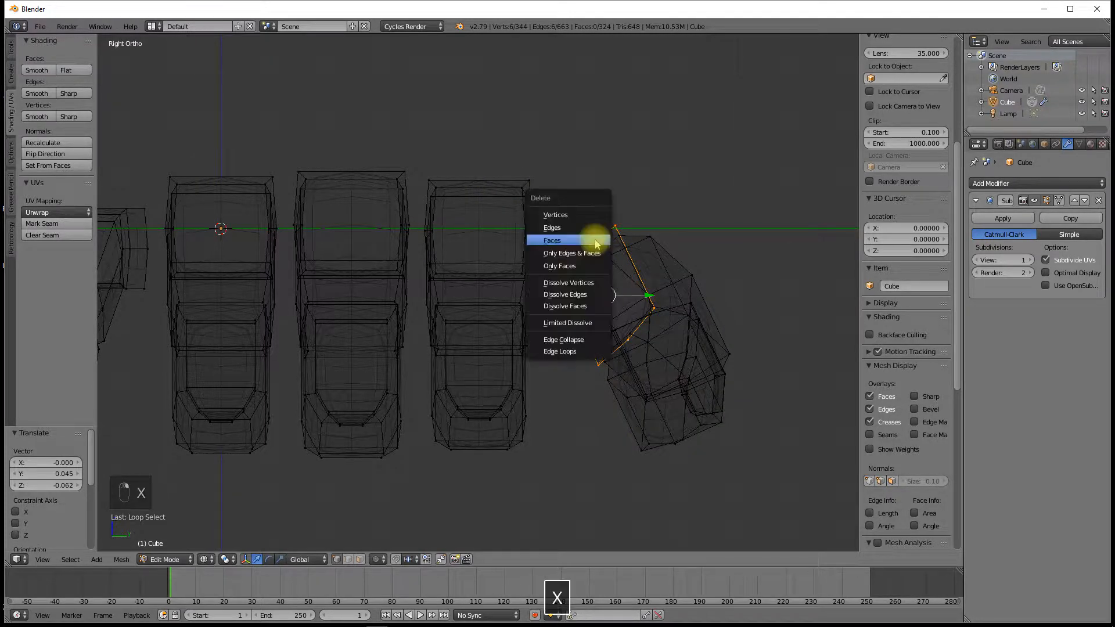
{"action": "left_click", "coordinate": [585, 214]}
{"action": "mouse_move", "coordinate": [585, 254]}
{"action": "middle_mouse_down"}
{"action": "mouse_move", "coordinate": [592, 293]}
{"action": "mouse_move", "coordinate": [627, 294]}
{"action": "mouse_move", "coordinate": [569, 299]}
{"action": "middle_mouse_up"}
{"action": "key", "text": "z"}
Step: Select the facing rim edges of the thumb's open base and the adjacent finger's open base
{"action": "mouse_move", "coordinate": [528, 259]}
{"action": "middle_mouse_down"}
{"action": "mouse_move", "coordinate": [844, 308]}
{"action": "mouse_move", "coordinate": [801, 305]}
{"action": "middle_mouse_up"}
{"action": "scroll", "coordinate": [654, 304], "scroll_direction": "down", "scroll_amount": 5}
{"action": "middle_click_drag", "start_coordinate": [654, 303], "coordinate": [567, 194]}
{"action": "scroll", "coordinate": [630, 308], "scroll_direction": "up", "scroll_amount": 3}
{"action": "scroll", "coordinate": [533, 253], "scroll_direction": "up", "scroll_amount": 3}
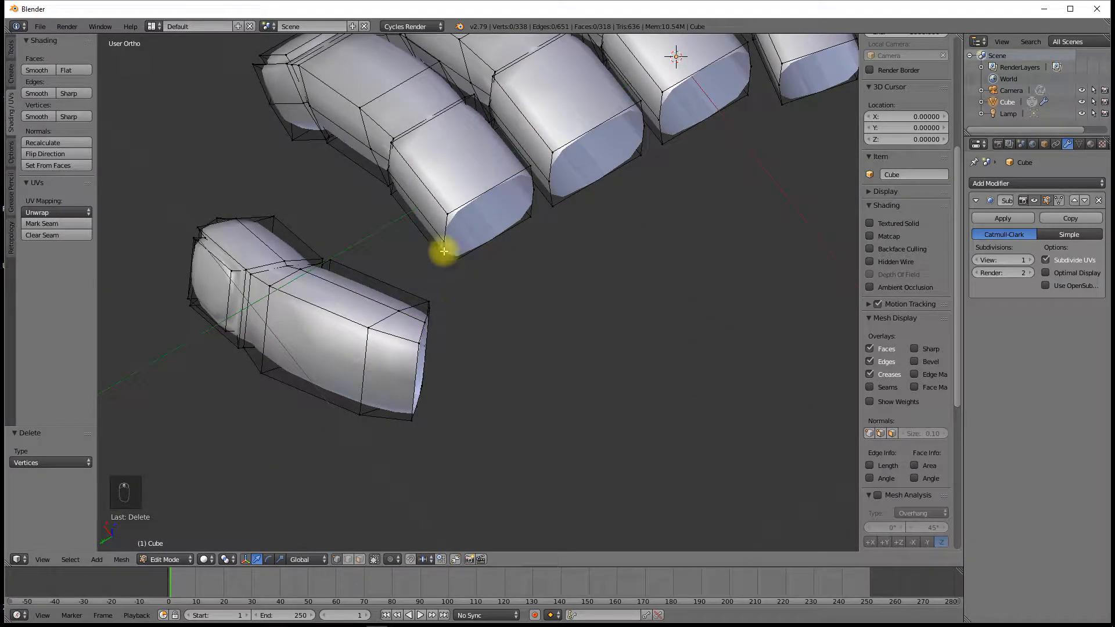
{"action": "left_click", "coordinate": [446, 221]}
{"action": "left_click", "coordinate": [451, 271], "text": "shift"}
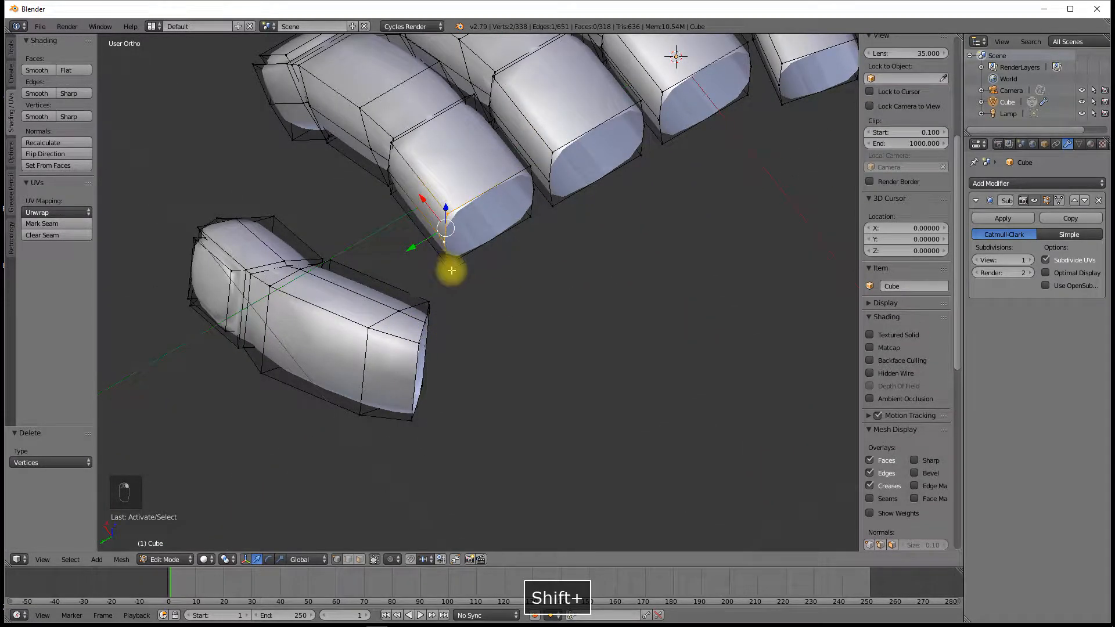
{"action": "middle_click_drag", "start_coordinate": [445, 311], "coordinate": [404, 259]}
Step: Try to bridge the selected thumb and finger edges with Bridge Edge Loops, and undo the bridge
{"action": "key", "text": "w"}
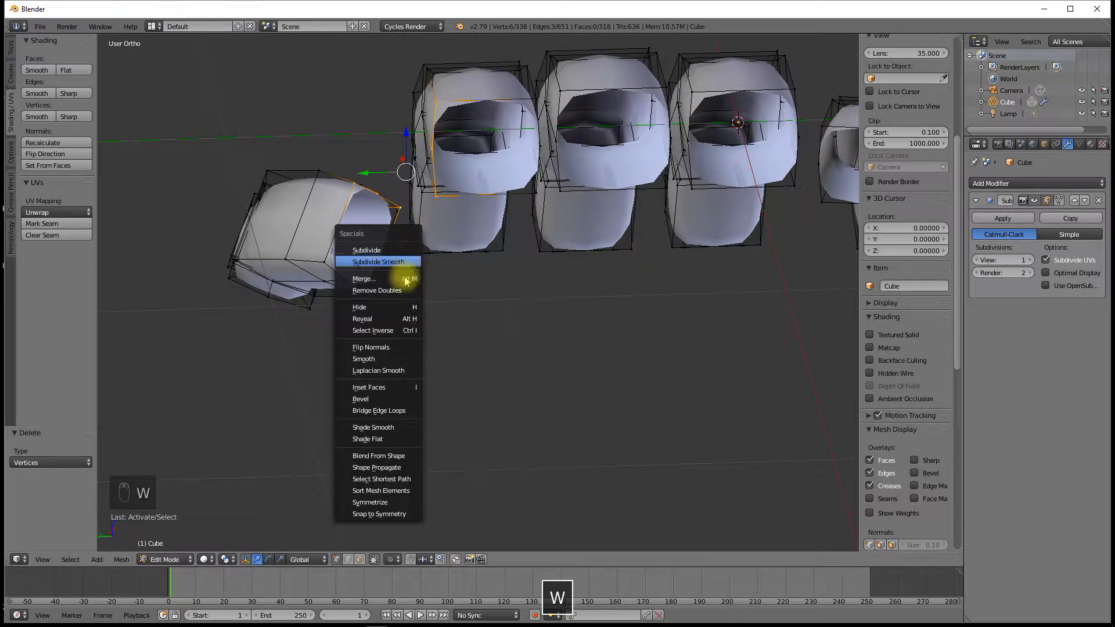
{"action": "left_click", "coordinate": [408, 410]}
{"action": "middle_click_drag", "start_coordinate": [472, 247], "coordinate": [346, 323], "text": "shift"}
{"action": "key", "text": "ctrl+z"}
Step: Adjust the vertex selection on the thumb's rim and bridge it to the adjacent finger's base with Bridge Edge Loops
{"action": "scroll", "coordinate": [323, 306], "scroll_direction": "up", "scroll_amount": 3}
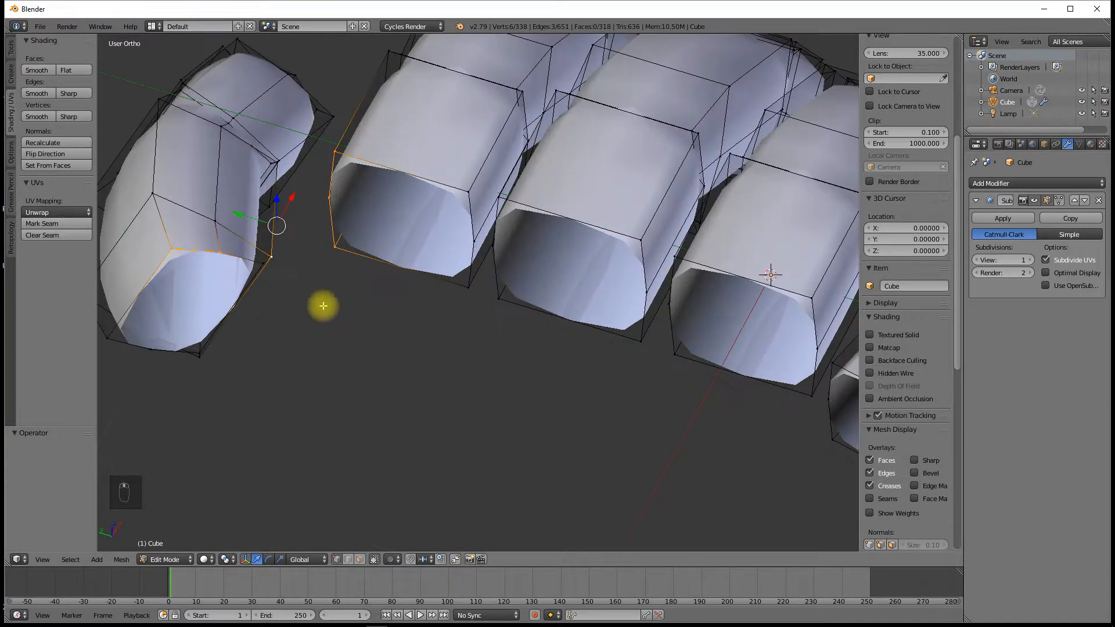
{"action": "right_click", "coordinate": [278, 258], "text": "shift"}
{"action": "key", "text": "w"}
{"action": "left_click", "coordinate": [300, 282]}
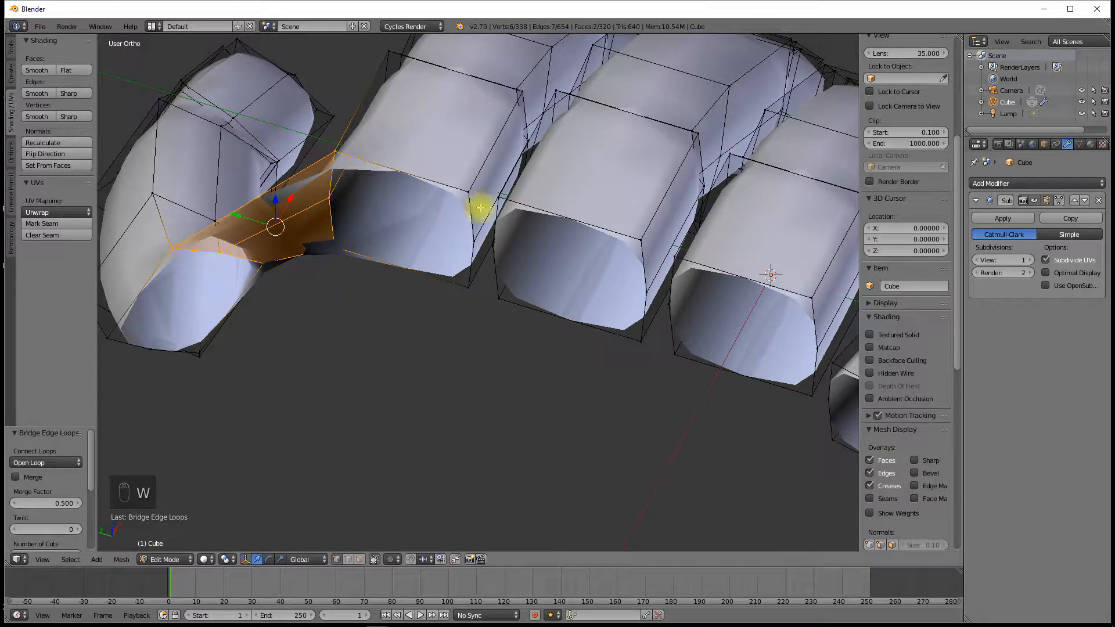
Step: Bridge the facing base edges of the finger beside the thumb and the enlarged middle finger
{"action": "right_click", "coordinate": [462, 219], "text": "alt"}
{"action": "right_click", "coordinate": [468, 190]}
{"action": "right_click", "coordinate": [469, 240], "text": "shift"}
{"action": "right_click", "coordinate": [468, 287], "text": "shift"}
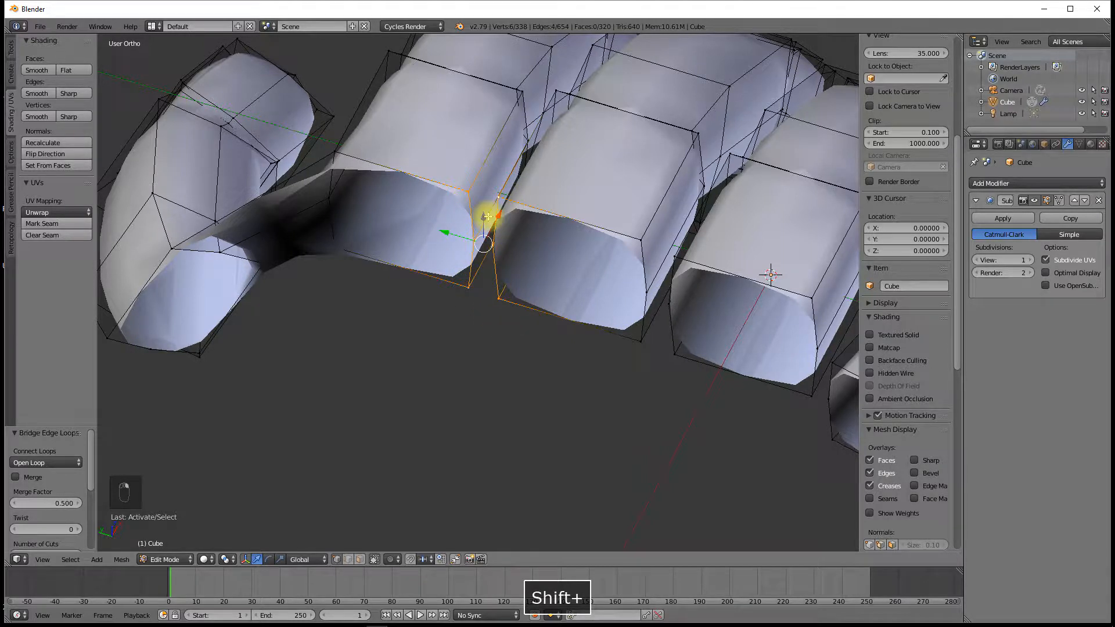
{"action": "key", "text": "w"}
{"action": "left_click", "coordinate": [488, 217]}
Step: Bridge the facing base edges of the enlarged middle finger and the original finger
{"action": "right_click", "coordinate": [646, 279]}
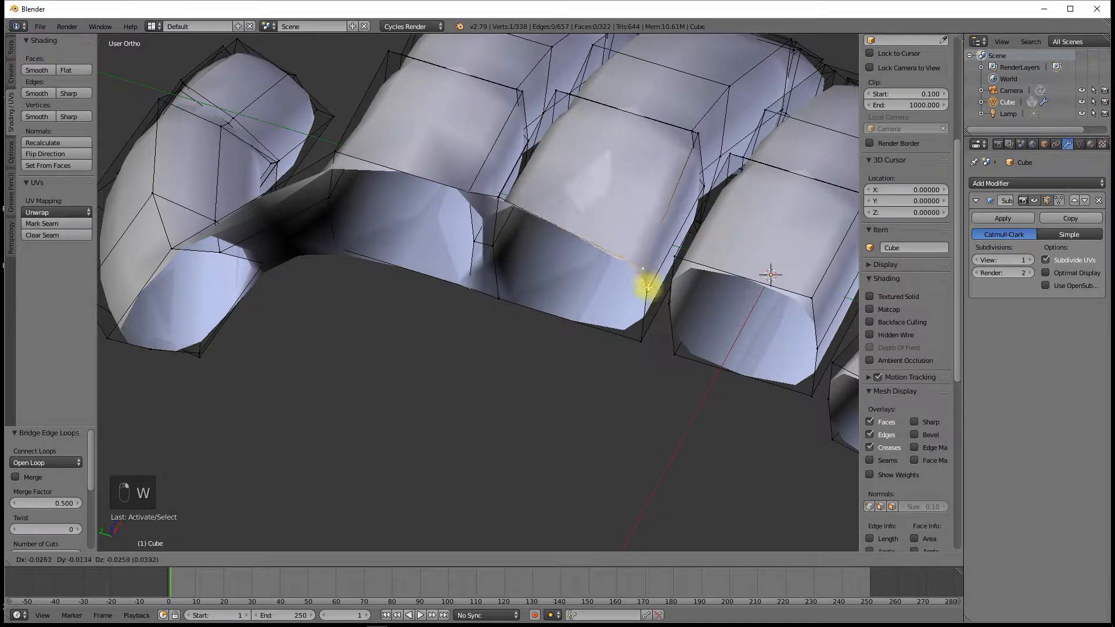
{"action": "right_click", "coordinate": [646, 293], "text": "shift"}
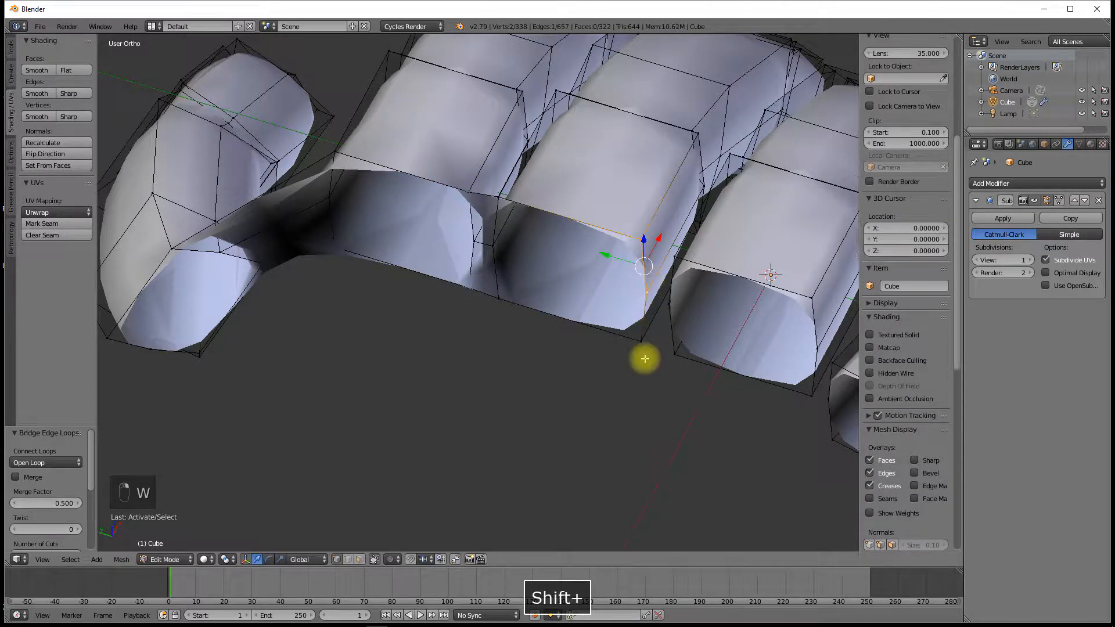
{"action": "key", "text": "w"}
{"action": "left_click", "coordinate": [677, 254]}
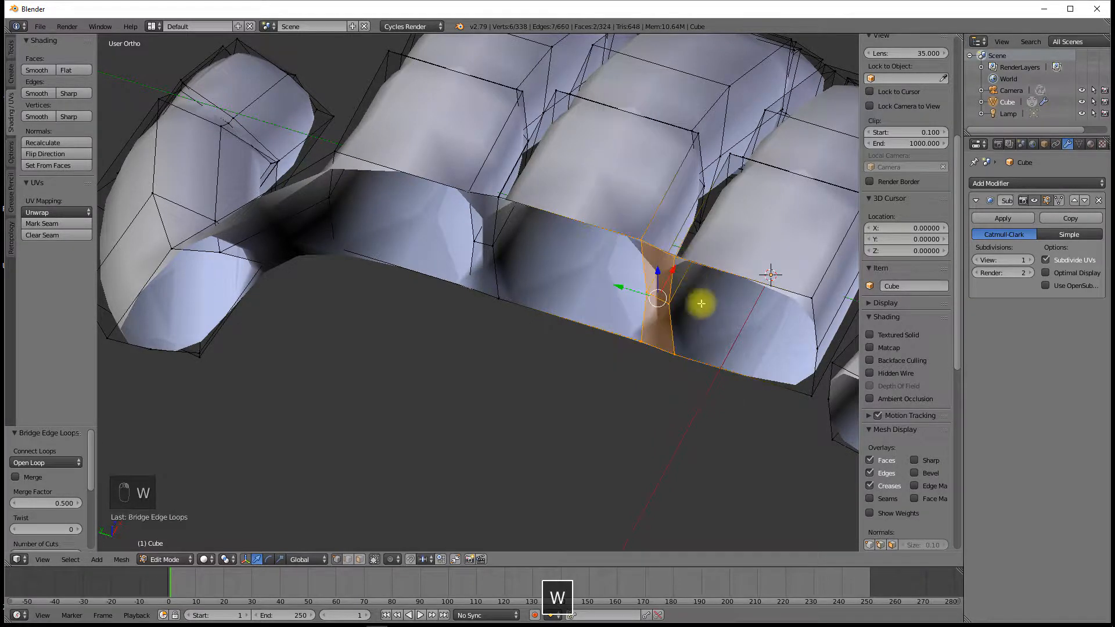
Step: Bridge the facing base edges of the original finger and the little finger
{"action": "middle_click_drag", "start_coordinate": [701, 301], "coordinate": [508, 237], "text": "shift"}
{"action": "right_click", "coordinate": [615, 222]}
{"action": "right_click", "coordinate": [629, 279], "text": "shift"}
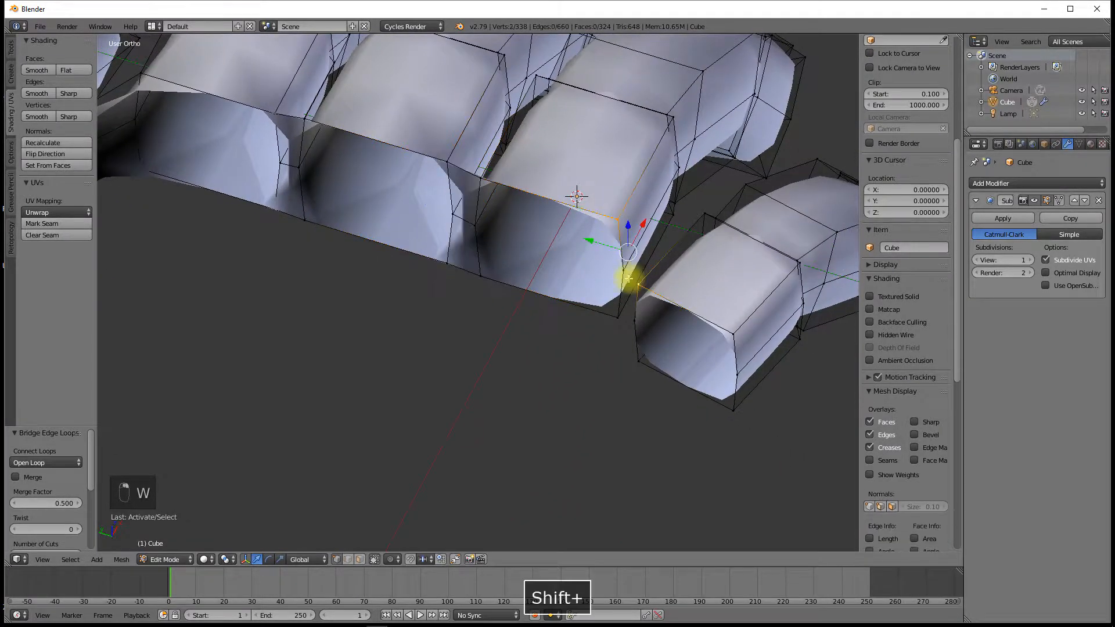
{"action": "right_click", "coordinate": [617, 317], "text": "shift"}
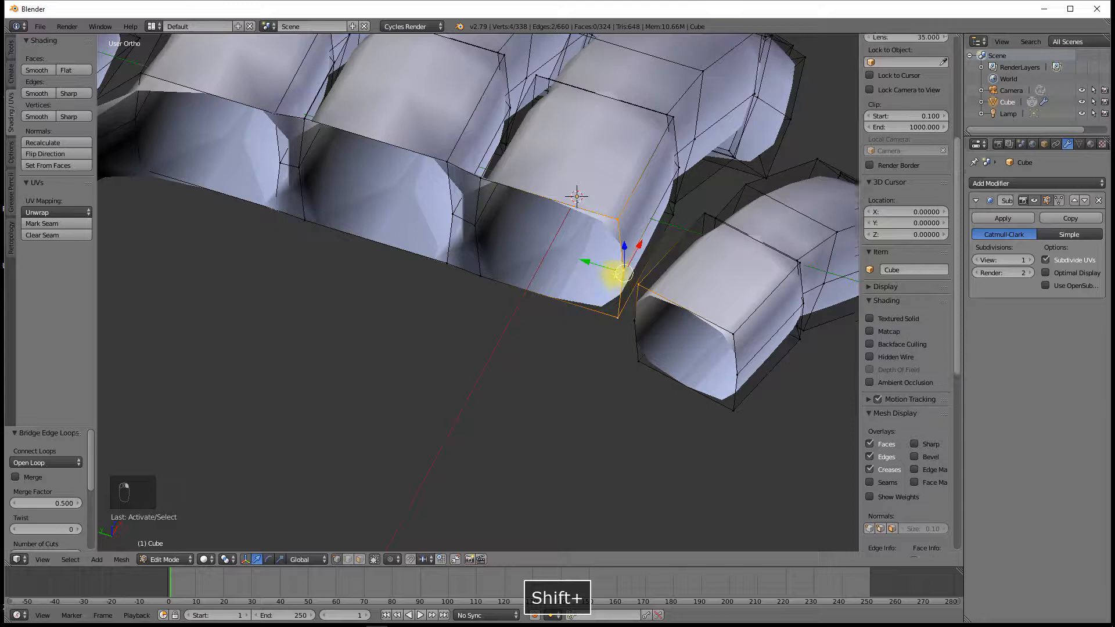
{"action": "key", "text": "w"}
{"action": "left_click", "coordinate": [633, 315]}
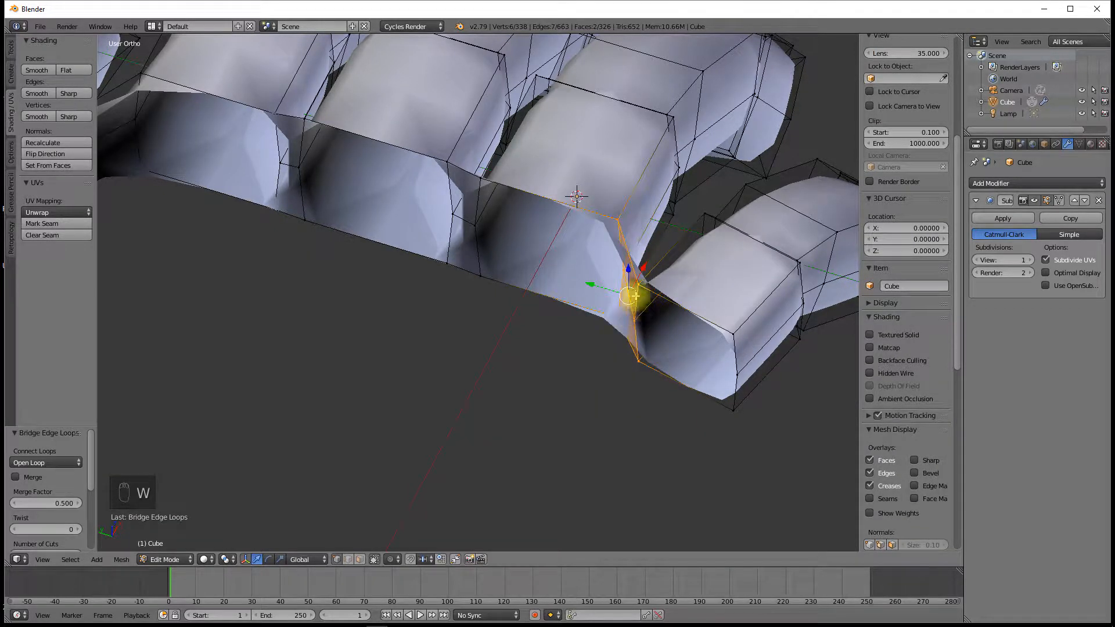
Step: Select the whole open rim loop joining the finger and thumb bases in wireframe, and extrude it about -0.31 on X
{"action": "right_click", "coordinate": [580, 211], "text": "alt"}
{"action": "scroll", "coordinate": [524, 264], "scroll_direction": "down", "scroll_amount": 5}
{"action": "mouse_move", "coordinate": [431, 294]}
{"action": "middle_mouse_down"}
{"action": "mouse_move", "coordinate": [377, 230]}
{"action": "mouse_move", "coordinate": [361, 241]}
{"action": "mouse_move", "coordinate": [558, 281]}
{"action": "mouse_move", "coordinate": [564, 263]}
{"action": "mouse_move", "coordinate": [614, 250]}
{"action": "mouse_move", "coordinate": [458, 229]}
{"action": "mouse_move", "coordinate": [400, 237]}
{"action": "mouse_move", "coordinate": [400, 246]}
{"action": "mouse_move", "coordinate": [331, 241]}
{"action": "mouse_move", "coordinate": [490, 264]}
{"action": "mouse_move", "coordinate": [322, 270]}
{"action": "mouse_move", "coordinate": [360, 255]}
{"action": "middle_mouse_up"}
{"action": "key", "text": "z"}
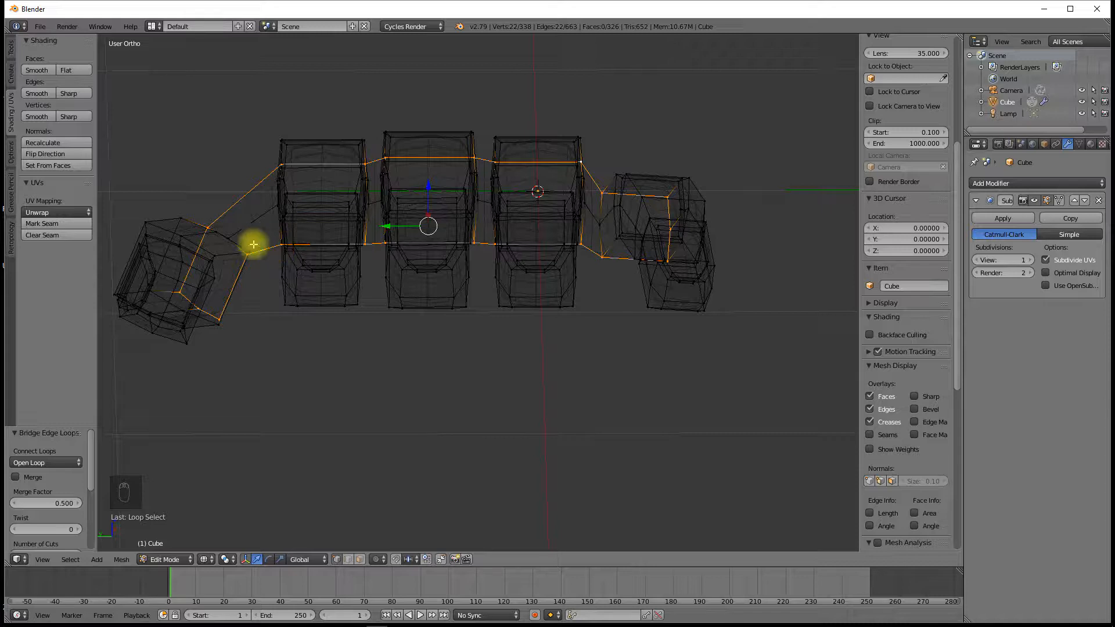
{"action": "middle_click_drag", "start_coordinate": [500, 241], "coordinate": [544, 188]}
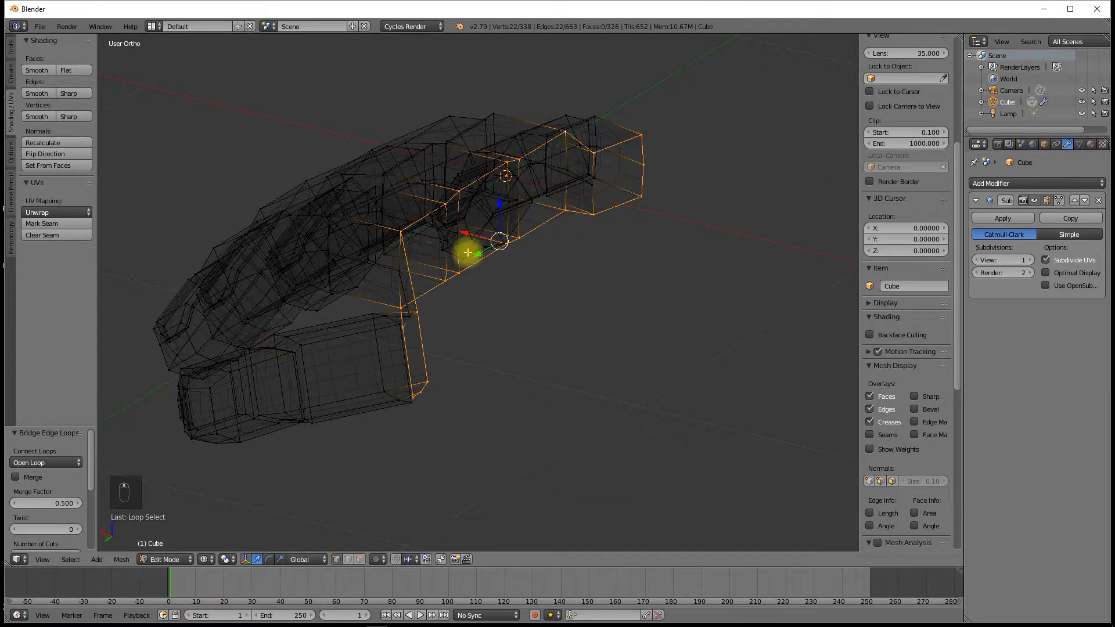
{"action": "middle_click_drag", "start_coordinate": [468, 253], "coordinate": [497, 263]}
{"action": "middle_click_drag", "start_coordinate": [598, 244], "coordinate": [406, 241]}
{"action": "key", "text": "KP_7"}
{"action": "scroll", "coordinate": [399, 241], "scroll_direction": "down", "scroll_amount": 3}
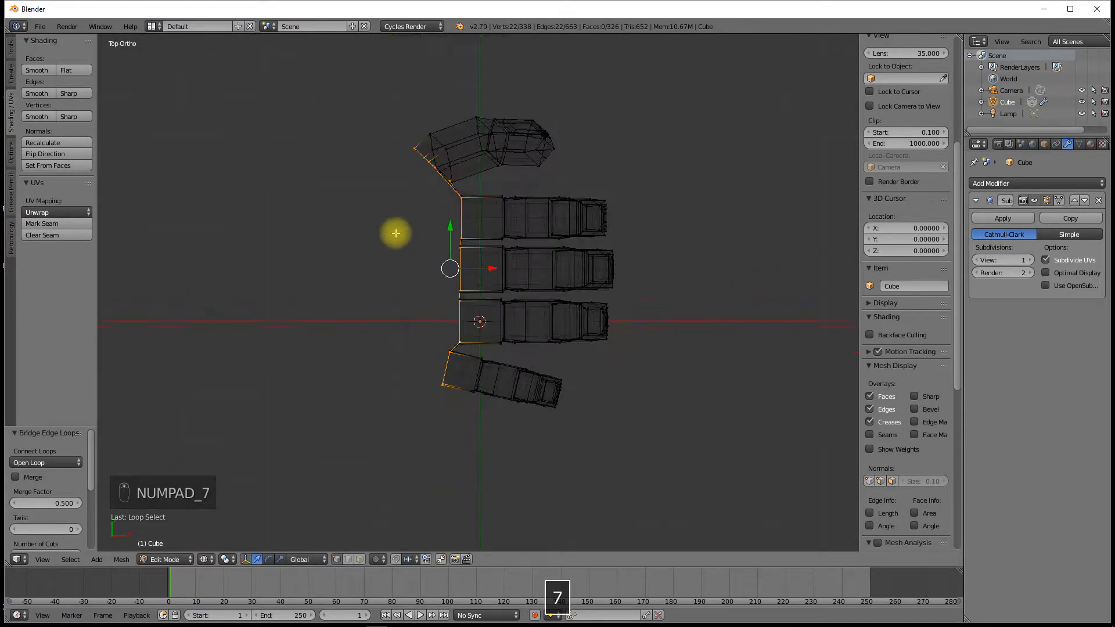
{"action": "key", "text": "e"}
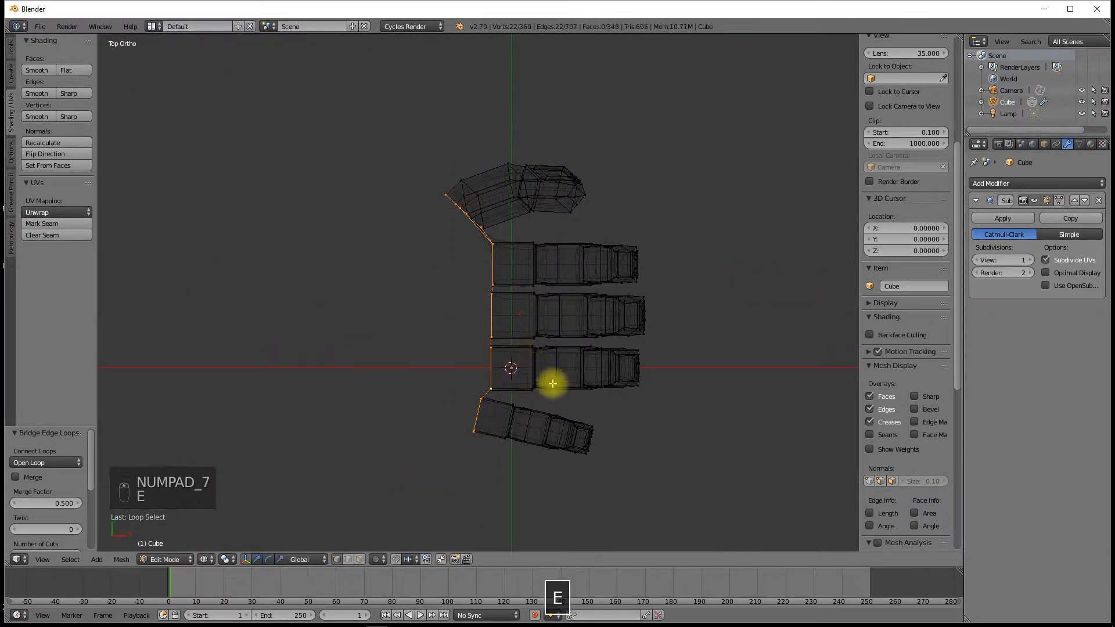
{"action": "left_click", "coordinate": [488, 384]}
Step: Scale the extruded palm rim to about 0.75, and stretch it along Z by about 1.56
{"action": "key", "text": "s"}
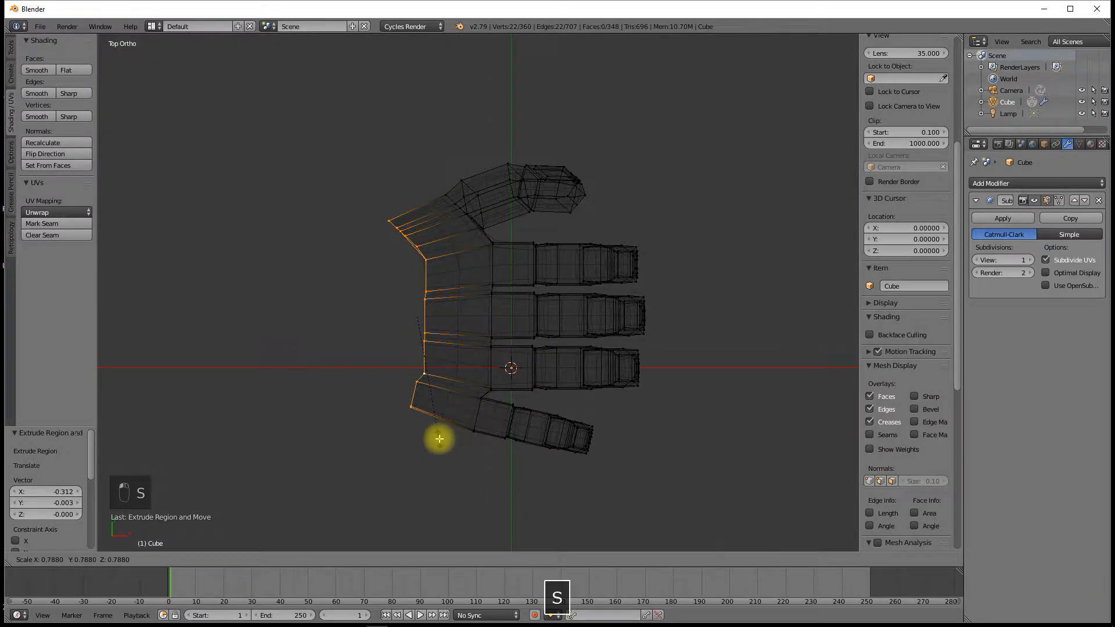
{"action": "left_click", "coordinate": [432, 434]}
{"action": "middle_click_drag", "start_coordinate": [433, 434], "coordinate": [470, 311]}
{"action": "key", "text": "s"}
{"action": "key", "text": "z"}
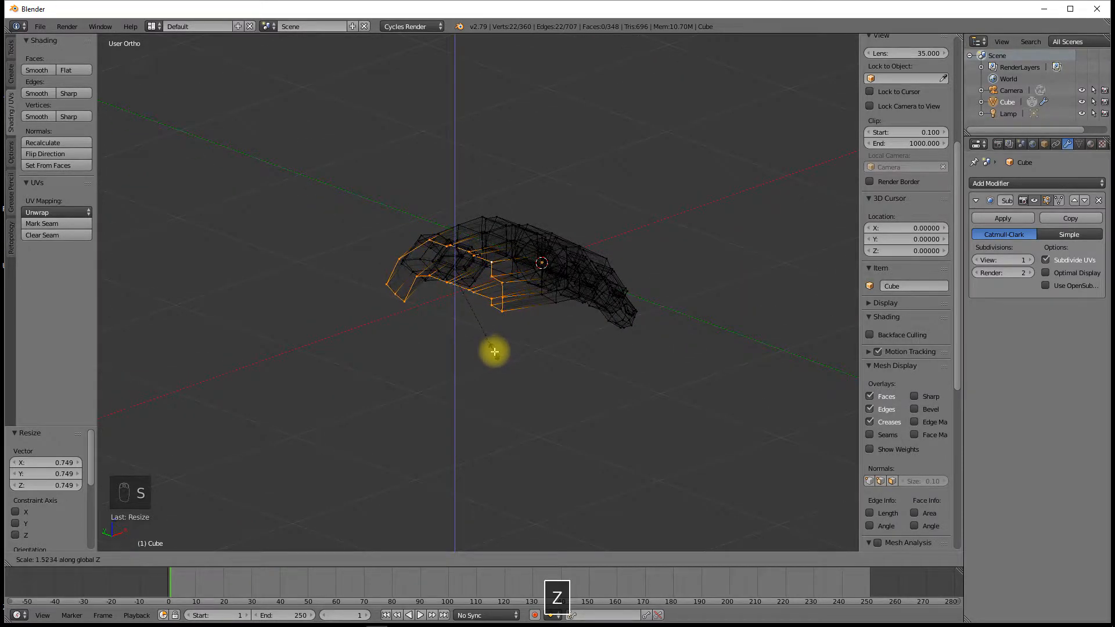
{"action": "left_click", "coordinate": [488, 357]}
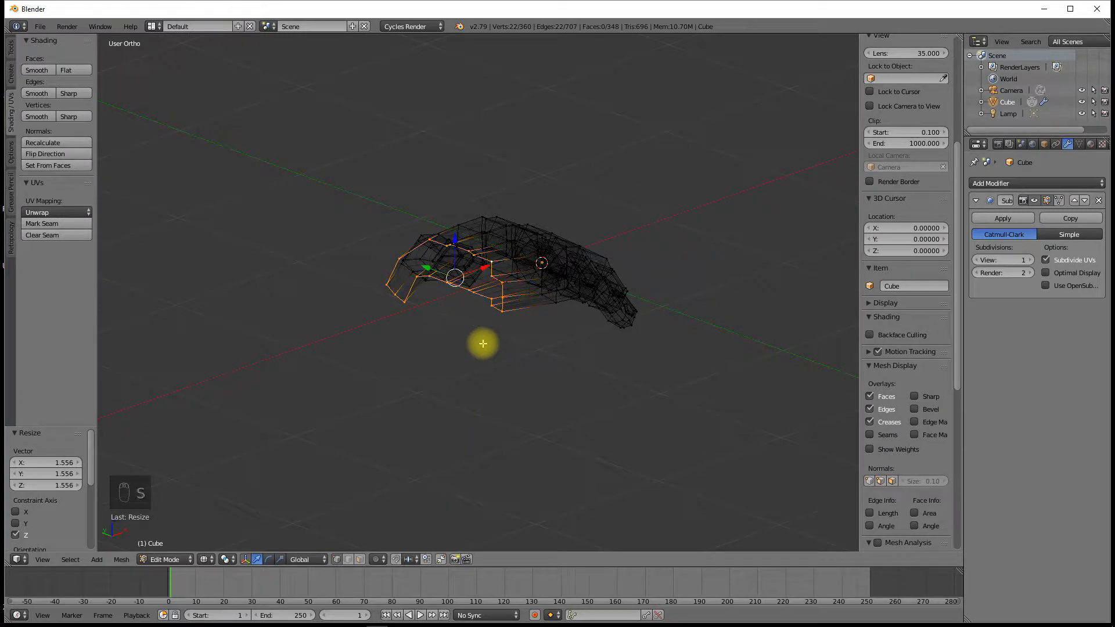
Step: Extrude the open palm rim about -0.43 on X in top view, and scale the new loop to about 0.82
{"action": "key", "text": "KP_7"}
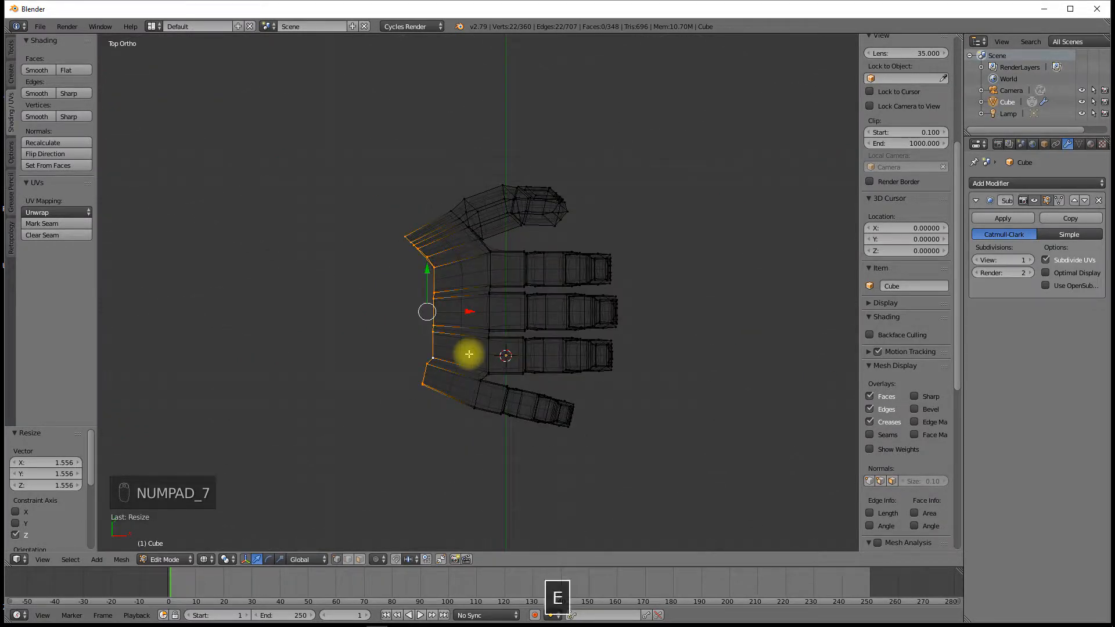
{"action": "key", "text": "e"}
{"action": "left_click", "coordinate": [395, 363]}
{"action": "key", "text": "s"}
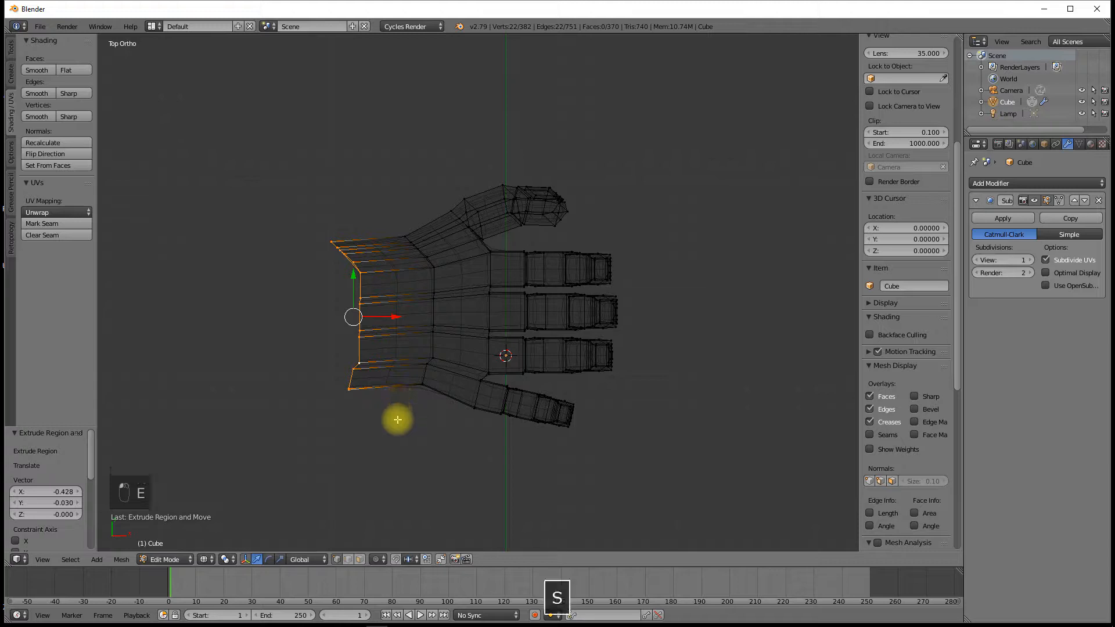
{"action": "left_click", "coordinate": [373, 405]}
Step: Round the selected rim loop with the To Sphere transform at a factor of about 0.55
{"action": "middle_click_drag", "start_coordinate": [373, 406], "coordinate": [459, 312]}
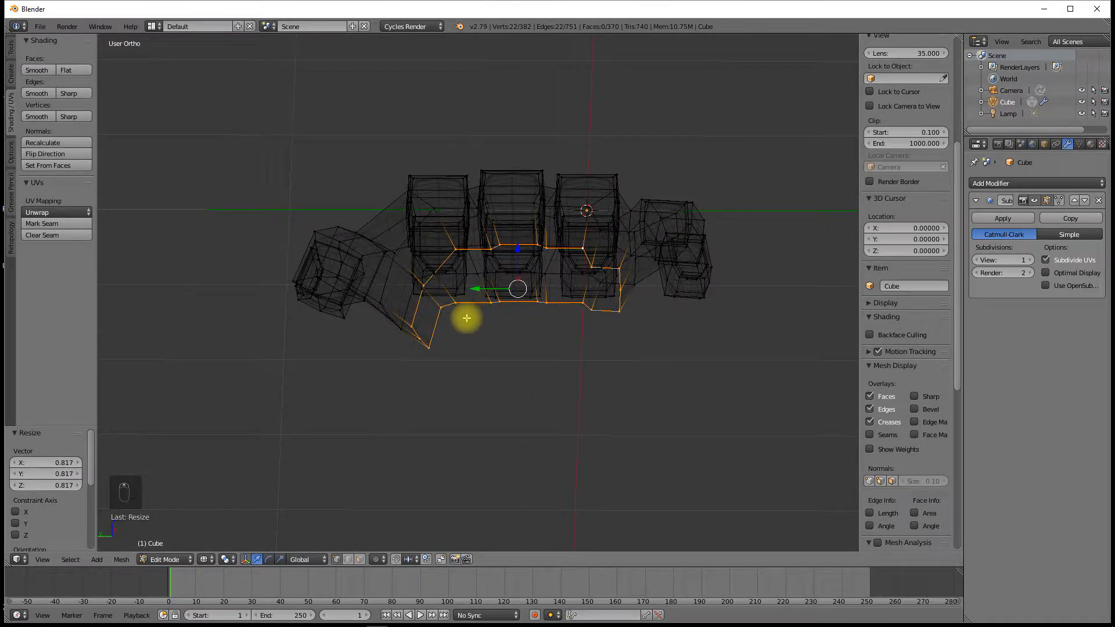
{"action": "key", "text": "space"}
{"action": "type", "text": "to"}
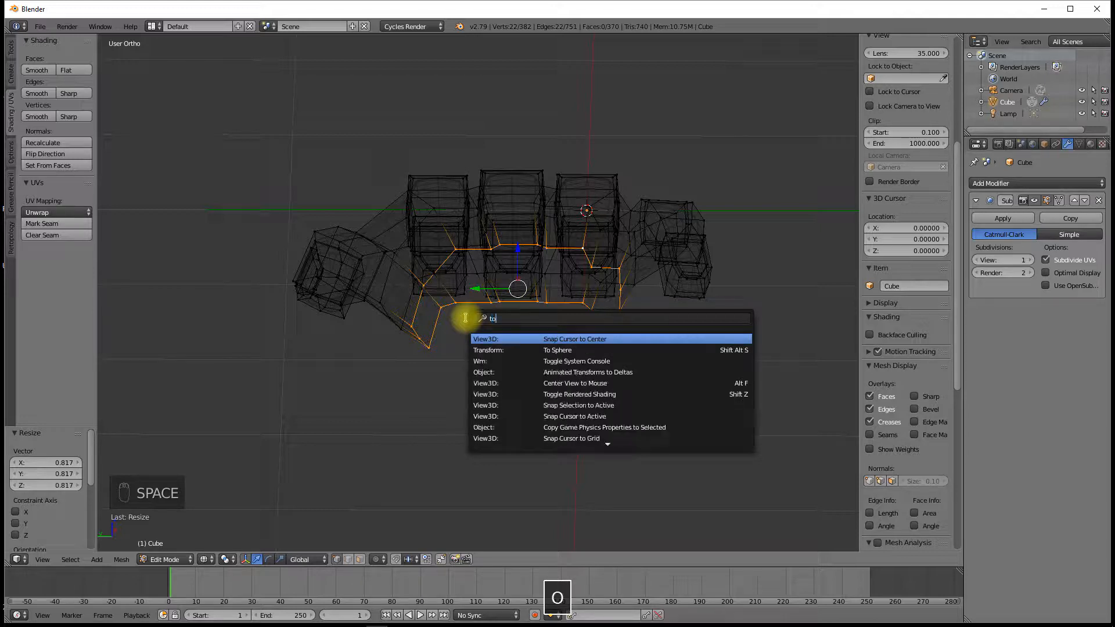
{"action": "left_click", "coordinate": [567, 351]}
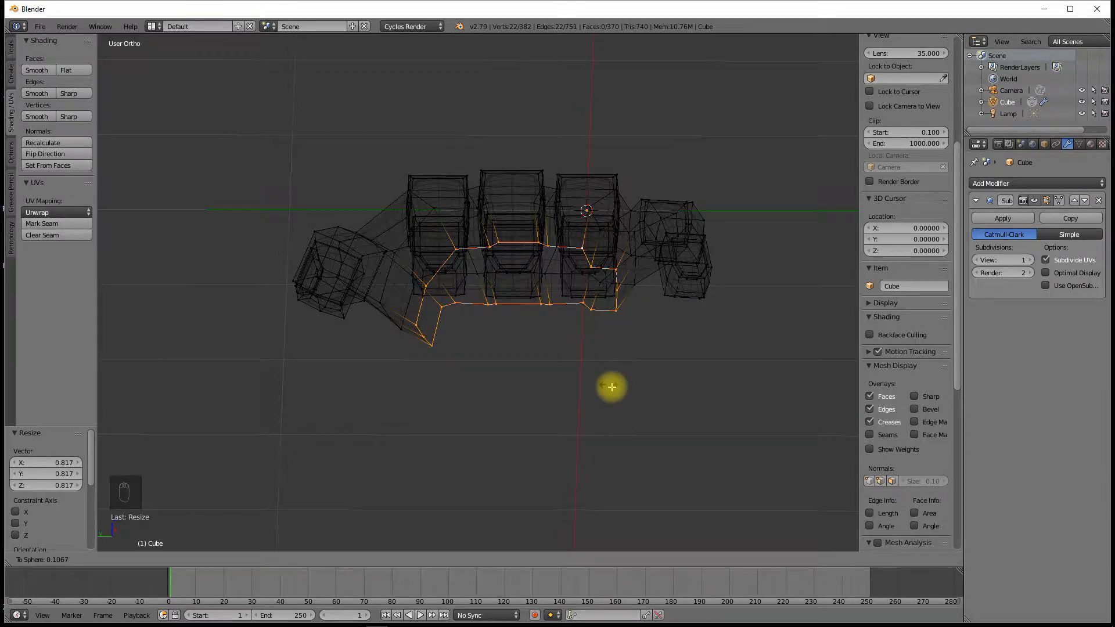
{"action": "left_click", "coordinate": [776, 489]}
Step: Move the vertices along the lower edge of the rim on the thumb side downward to even out the outline
{"action": "scroll", "coordinate": [592, 398], "scroll_direction": "up", "scroll_amount": 4}
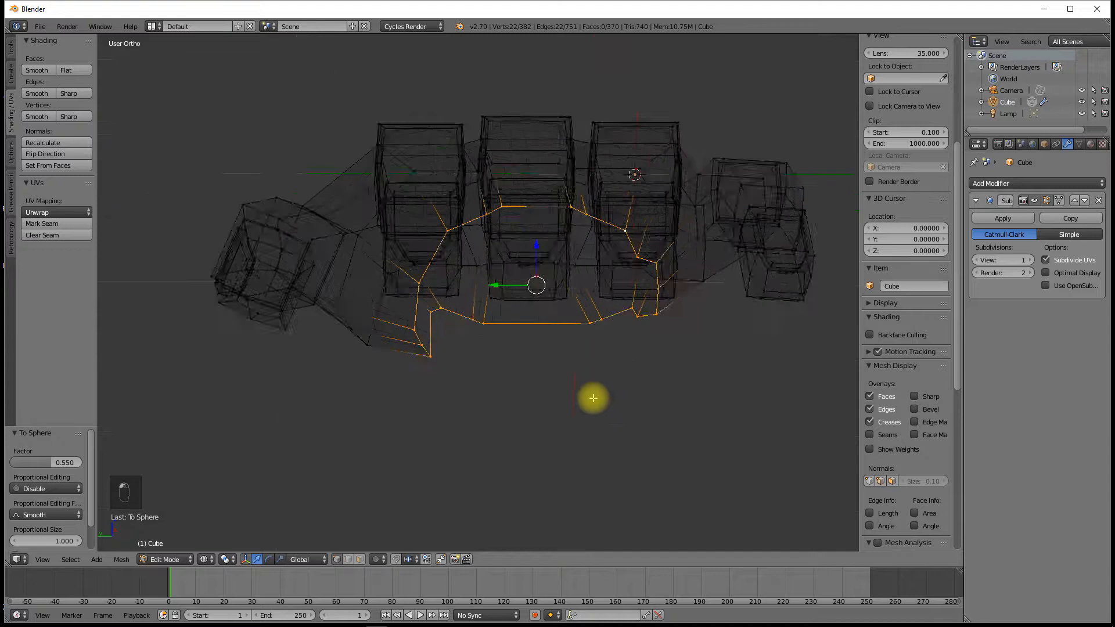
{"action": "right_click", "coordinate": [410, 324]}
{"action": "key", "text": "g"}
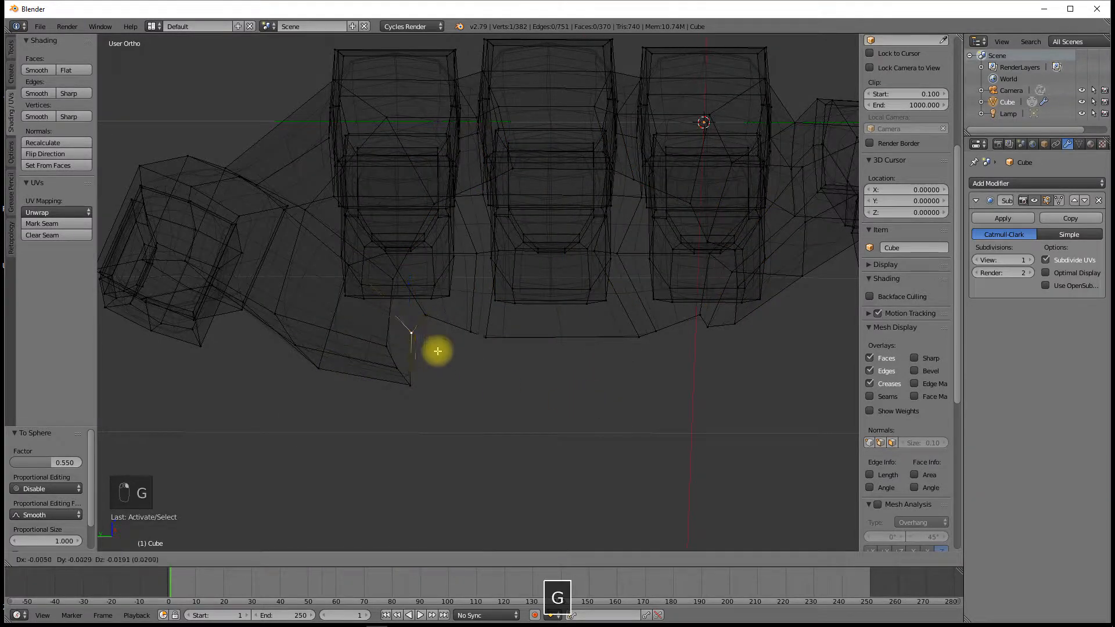
{"action": "left_click", "coordinate": [448, 395]}
{"action": "key", "text": "g"}
{"action": "left_click", "coordinate": [462, 397]}
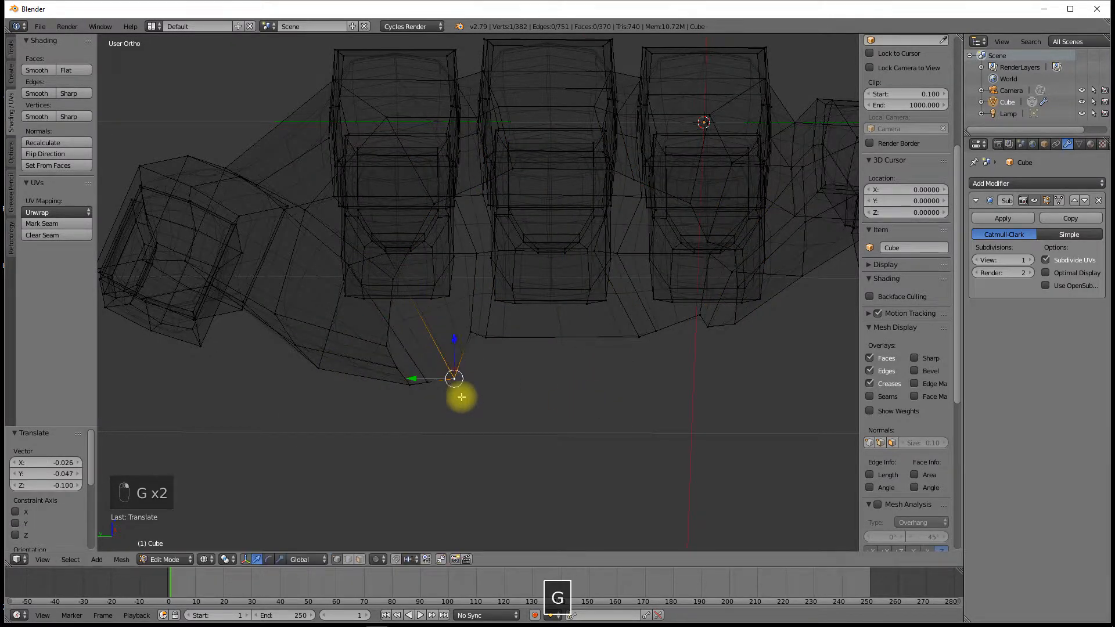
{"action": "key", "text": "g"}
{"action": "left_click", "coordinate": [485, 346]}
{"action": "key", "text": "g"}
{"action": "left_click", "coordinate": [542, 403]}
Step: Move the remaining lower rim vertices toward the little finger side downward so the edge forms a smooth curve
{"action": "key", "text": "g"}
{"action": "left_click", "coordinate": [633, 351]}
{"action": "key", "text": "g"}
{"action": "left_click", "coordinate": [632, 392]}
{"action": "key", "text": "g"}
{"action": "left_click", "coordinate": [707, 341]}
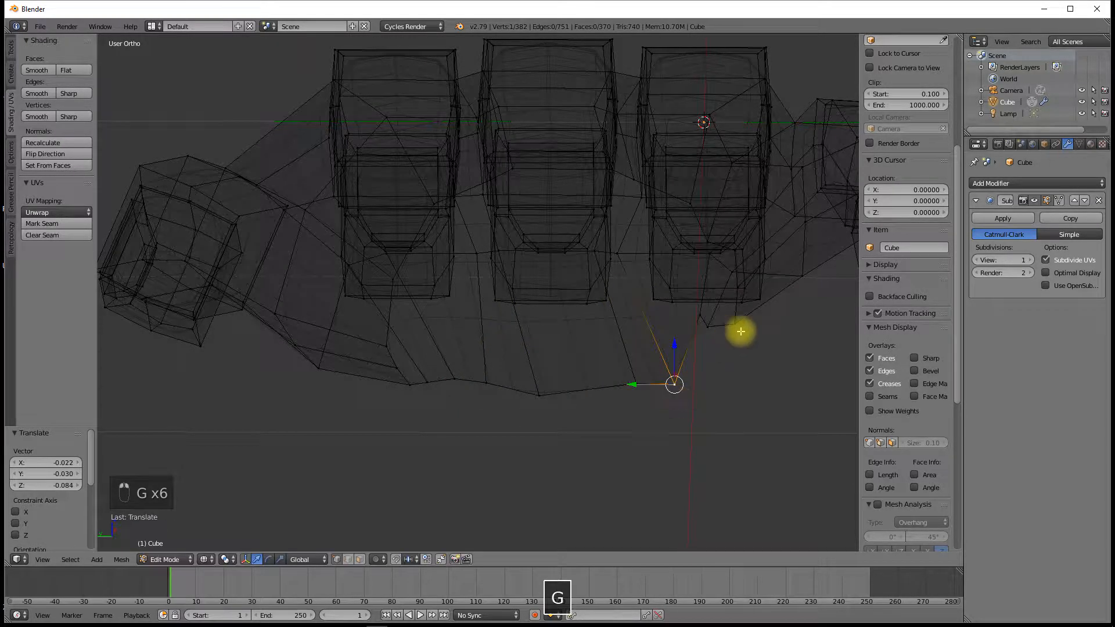
{"action": "key", "text": "g"}
{"action": "left_click", "coordinate": [772, 359]}
{"action": "key", "text": "g"}
{"action": "left_click", "coordinate": [735, 365]}
{"action": "key", "text": "g"}
{"action": "left_click", "coordinate": [700, 385]}
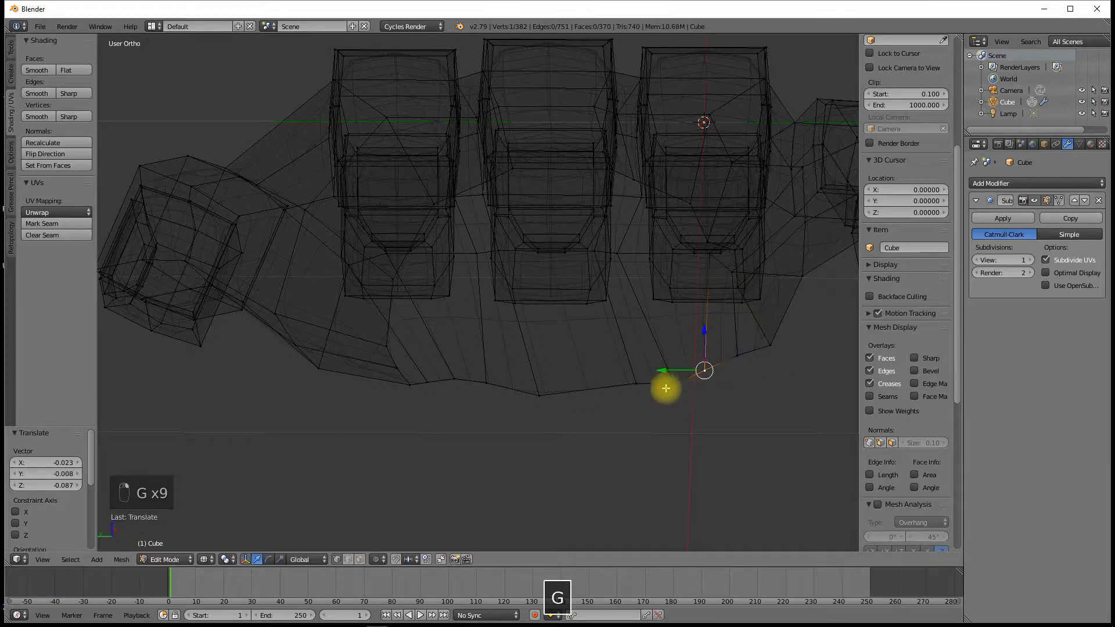
Step: Select the whole rim loop and flatten it on X by scaling it to 0 along that axis
{"action": "left_click", "coordinate": [647, 382], "text": "alt"}
{"action": "scroll", "coordinate": [590, 363], "scroll_direction": "down", "scroll_amount": 4}
{"action": "middle_click_drag", "start_coordinate": [591, 364], "coordinate": [749, 338]}
{"action": "key", "text": "KP_7"}
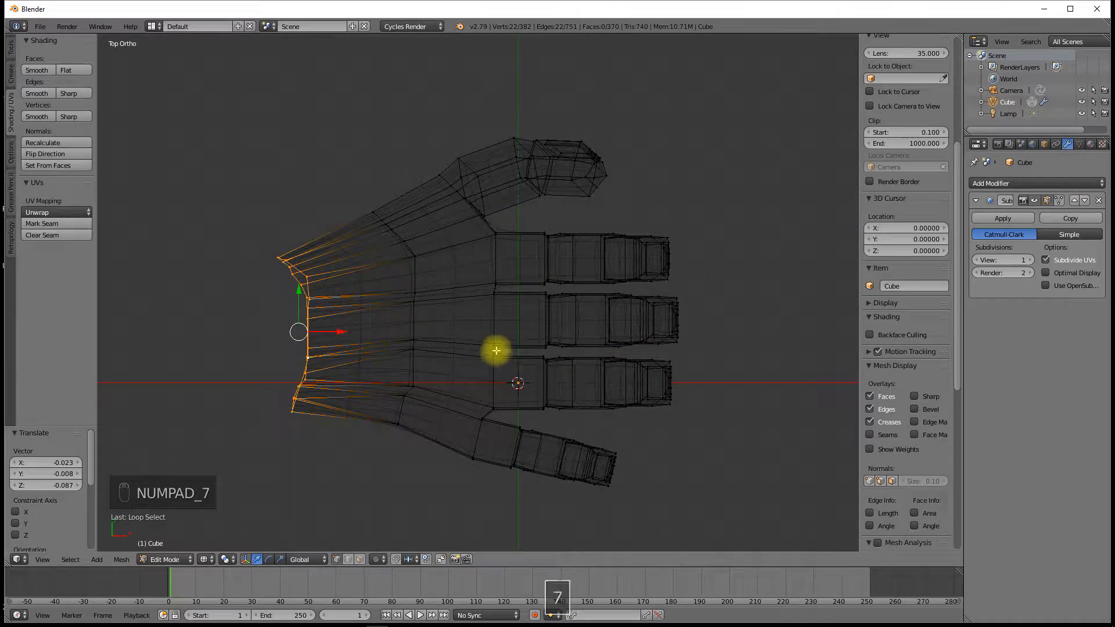
{"action": "key", "text": "s"}
{"action": "key", "text": "x"}
{"action": "key", "text": "0"}
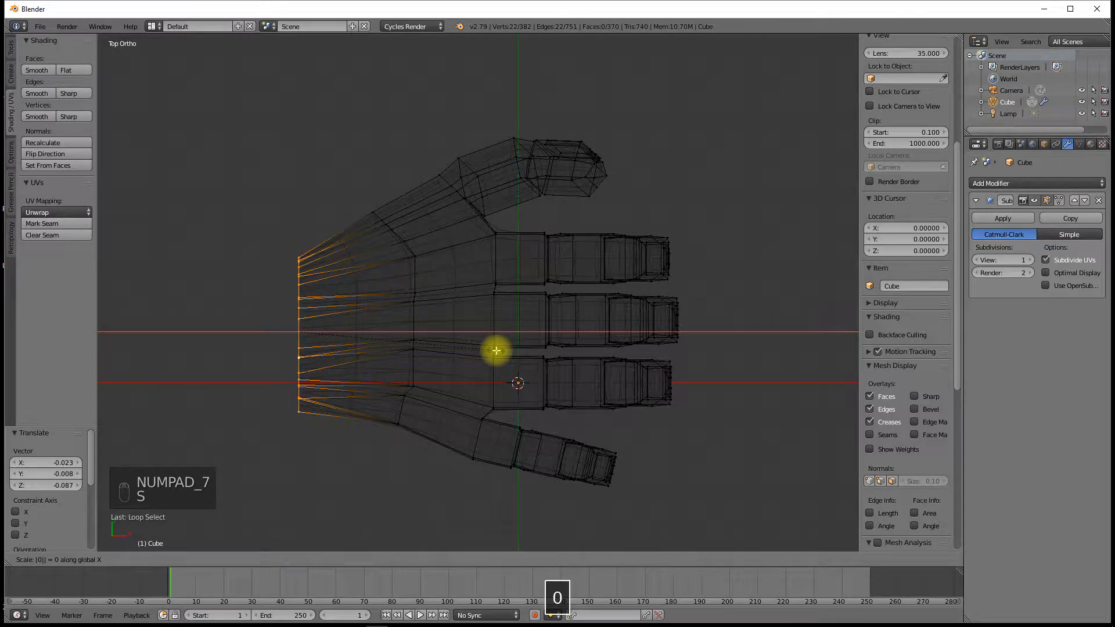
{"action": "left_click", "coordinate": [496, 350]}
Step: Return to solid shading, extrude the flattened wrist loop in place, and scale it up to about 1.14
{"action": "middle_click_drag", "start_coordinate": [343, 381], "coordinate": [346, 337]}
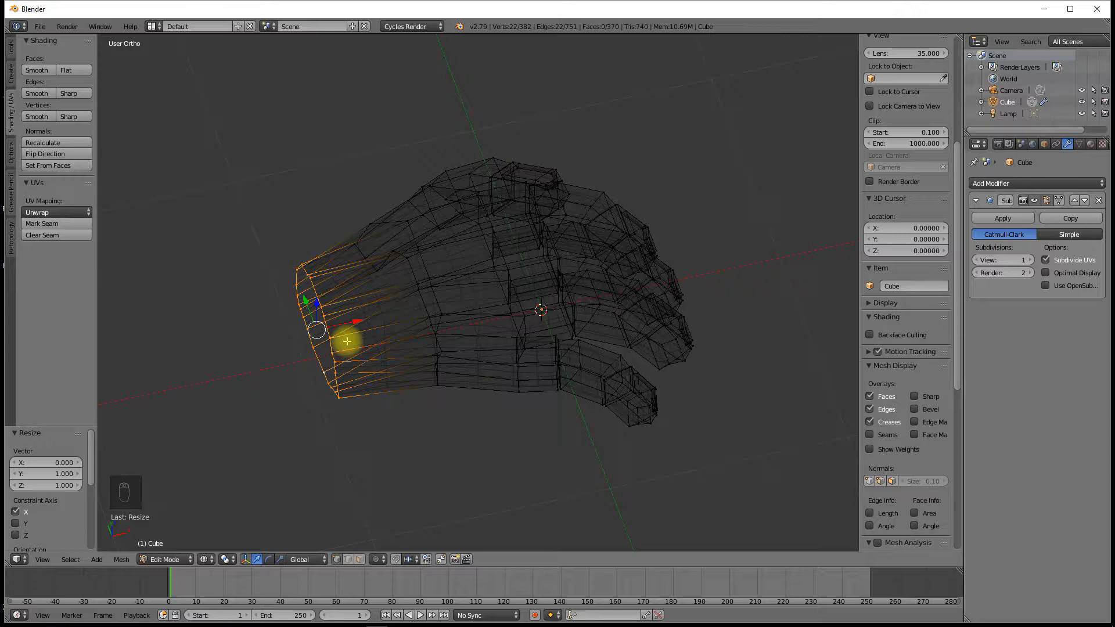
{"action": "key", "text": "KP_7"}
{"action": "key", "text": "z"}
{"action": "scroll", "coordinate": [356, 326], "scroll_direction": "down", "scroll_amount": 4}
{"action": "middle_click_drag", "start_coordinate": [366, 326], "coordinate": [399, 316], "text": "shift"}
{"action": "scroll", "coordinate": [399, 316], "scroll_direction": "up", "scroll_amount": 4}
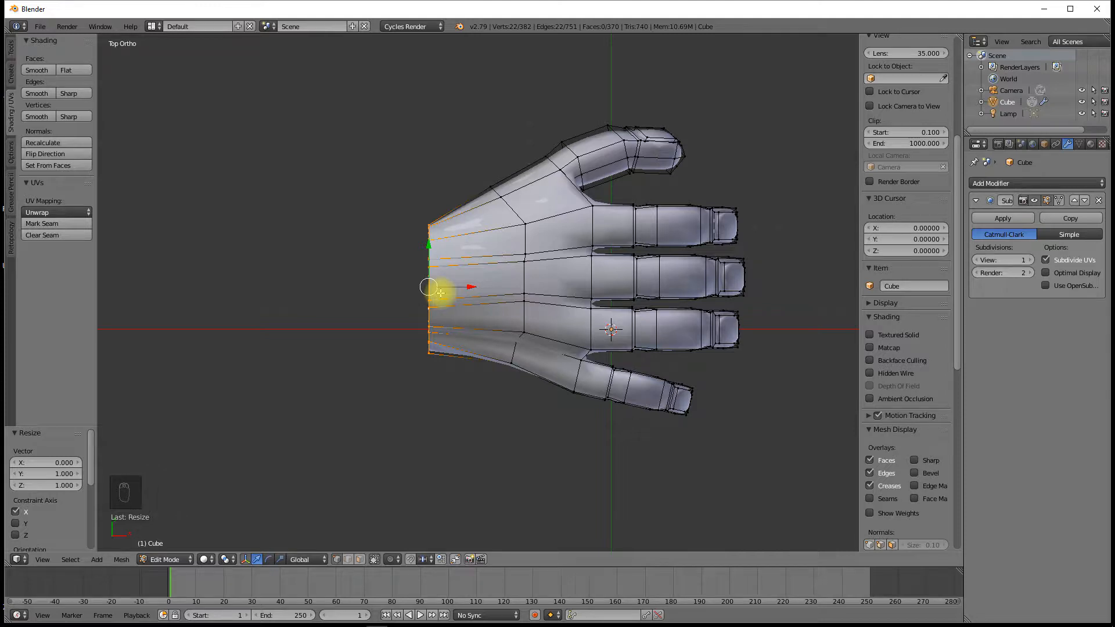
{"action": "key", "text": "e"}
{"action": "key", "text": "Escape"}
{"action": "key", "text": "s"}
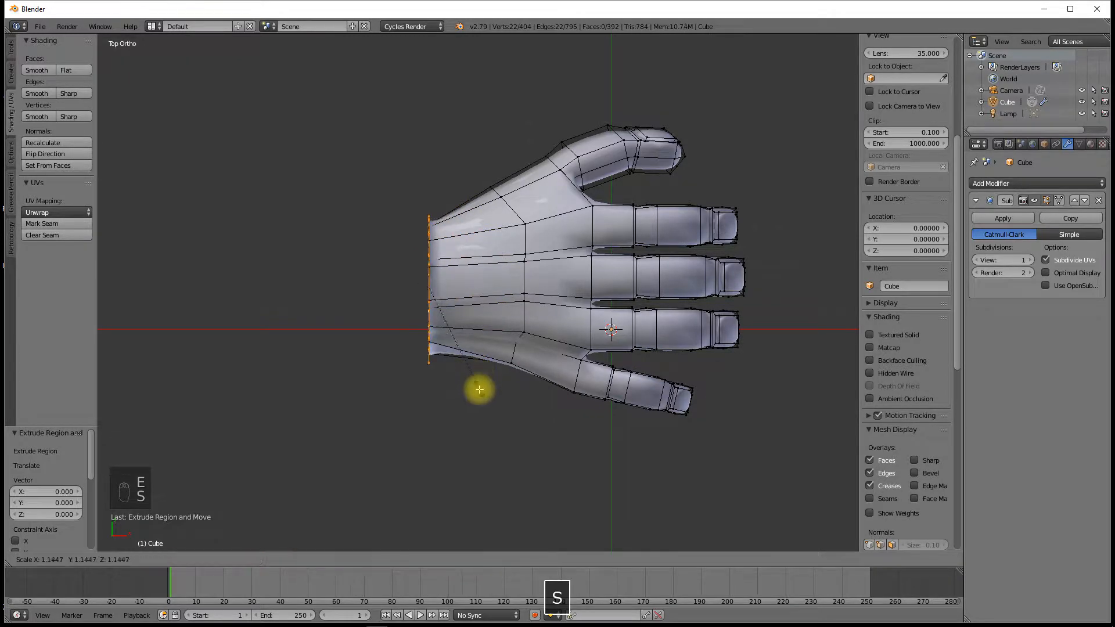
{"action": "left_click", "coordinate": [479, 386]}
Step: Extrude the loop in place again scaled to about 1.23, and move it about -0.04 on X to form the cuff lip
{"action": "key", "text": "e"}
{"action": "key", "text": "Escape"}
{"action": "key", "text": "s"}
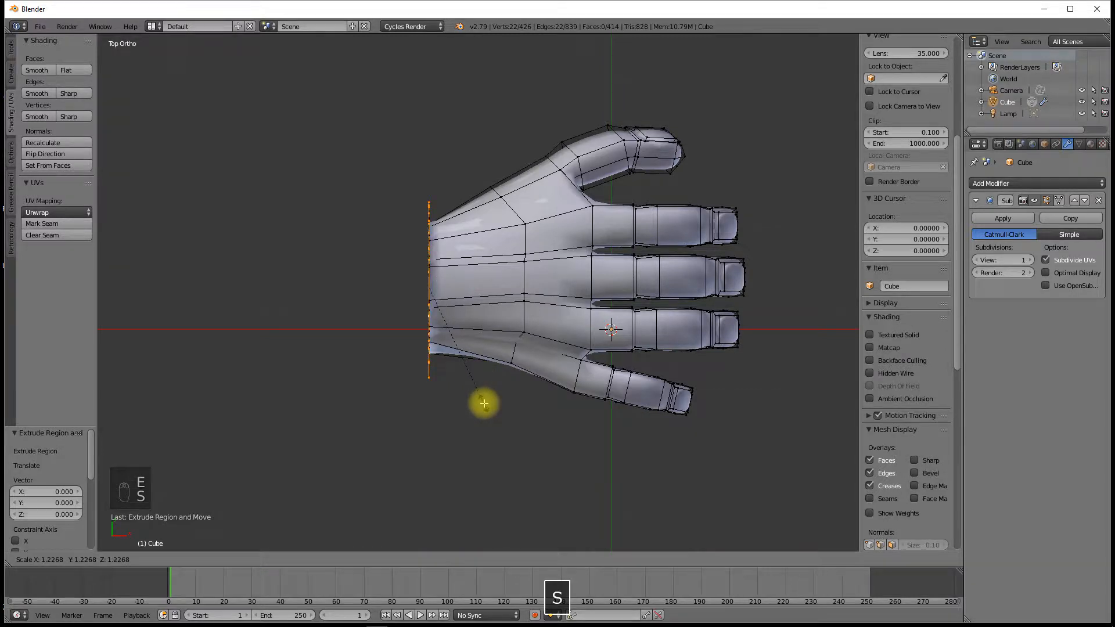
{"action": "left_click", "coordinate": [484, 404]}
{"action": "key", "text": "g"}
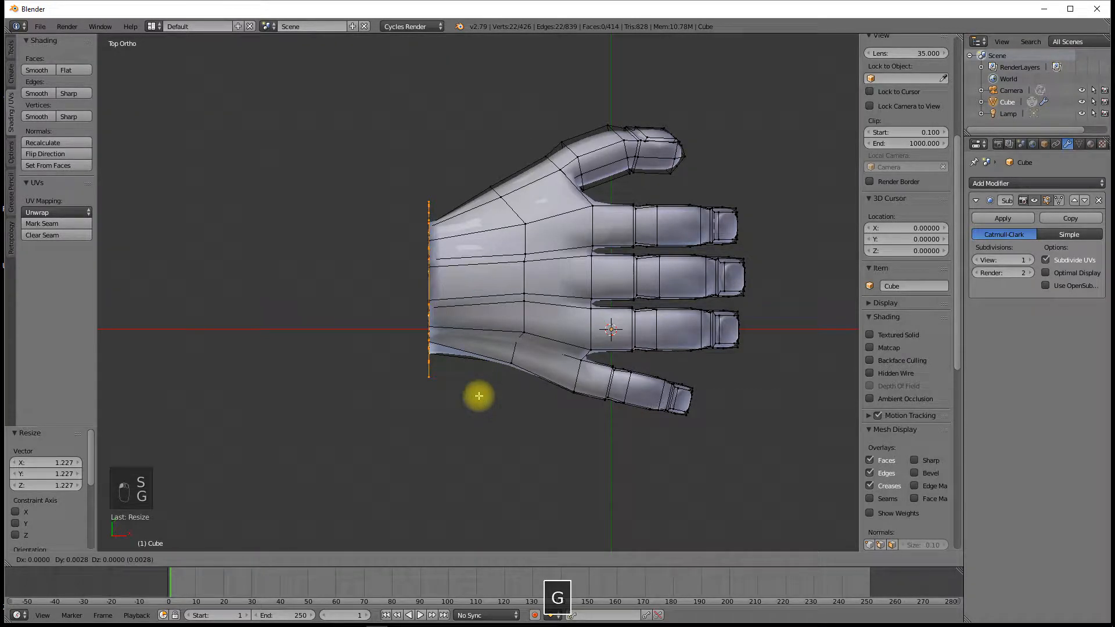
{"action": "left_click", "coordinate": [470, 389]}
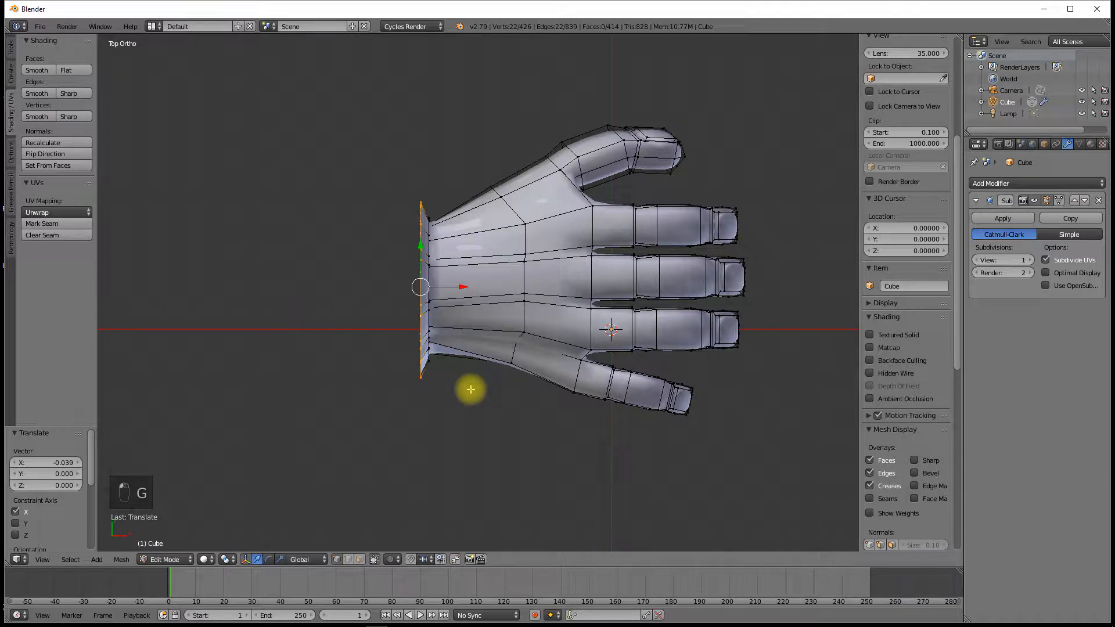
Step: Extrude the cuff loop about -0.57 on X, and scale its end to about 0.86
{"action": "key", "text": "e"}
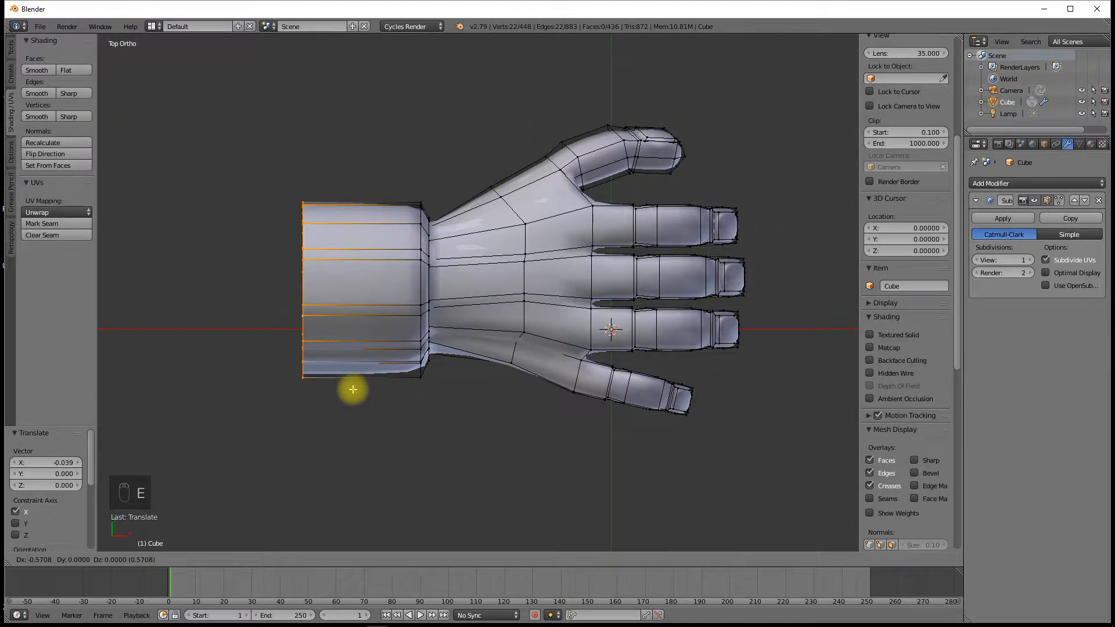
{"action": "left_click", "coordinate": [353, 389]}
{"action": "key", "text": "s"}
{"action": "left_click", "coordinate": [343, 391]}
Step: Extrude the forearm about -1.02 on X, with its end loop scaled to about 1.19 and rotated about 12.9°
{"action": "scroll", "coordinate": [337, 373], "scroll_direction": "down", "scroll_amount": 4}
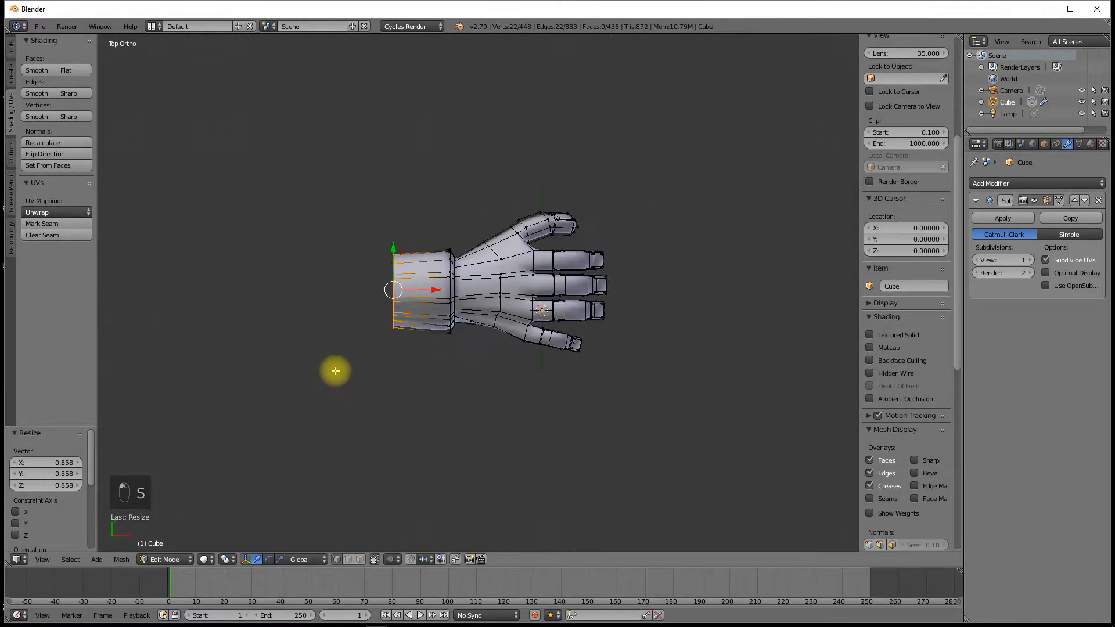
{"action": "middle_click_drag", "start_coordinate": [337, 373], "coordinate": [418, 385], "text": "shift"}
{"action": "key", "text": "e"}
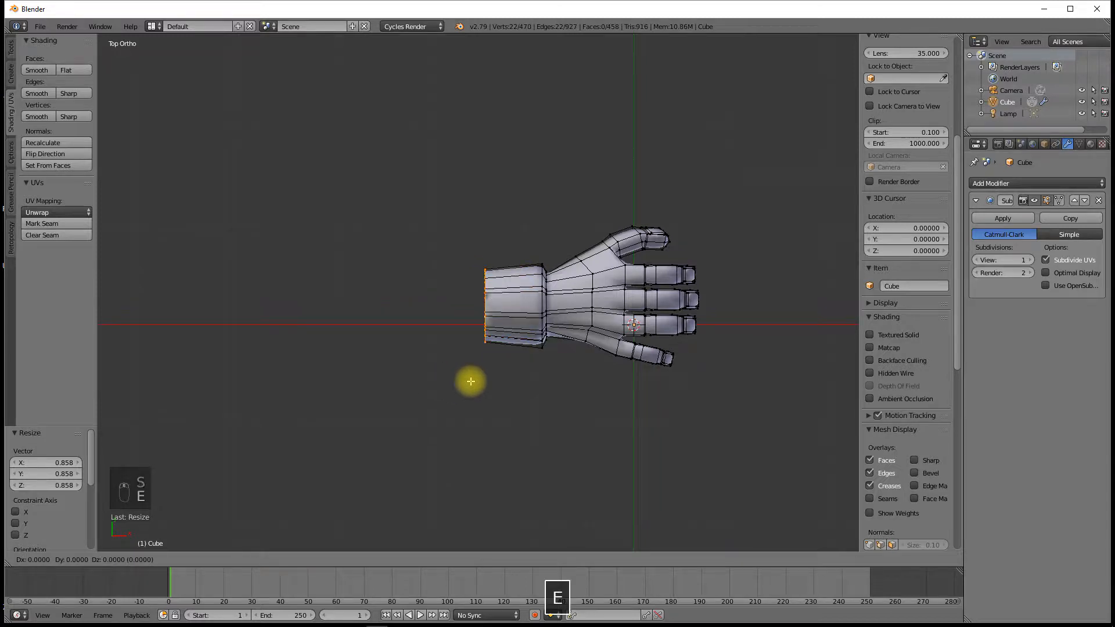
{"action": "left_click", "coordinate": [372, 385]}
{"action": "key", "text": "s"}
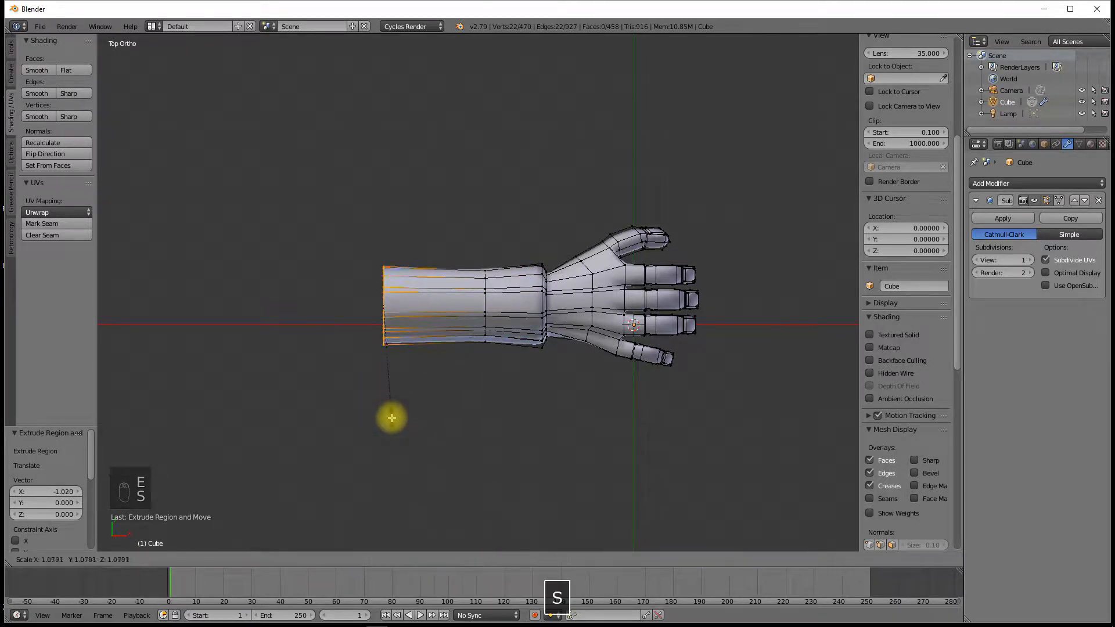
{"action": "left_click", "coordinate": [392, 427]}
{"action": "key", "text": "r"}
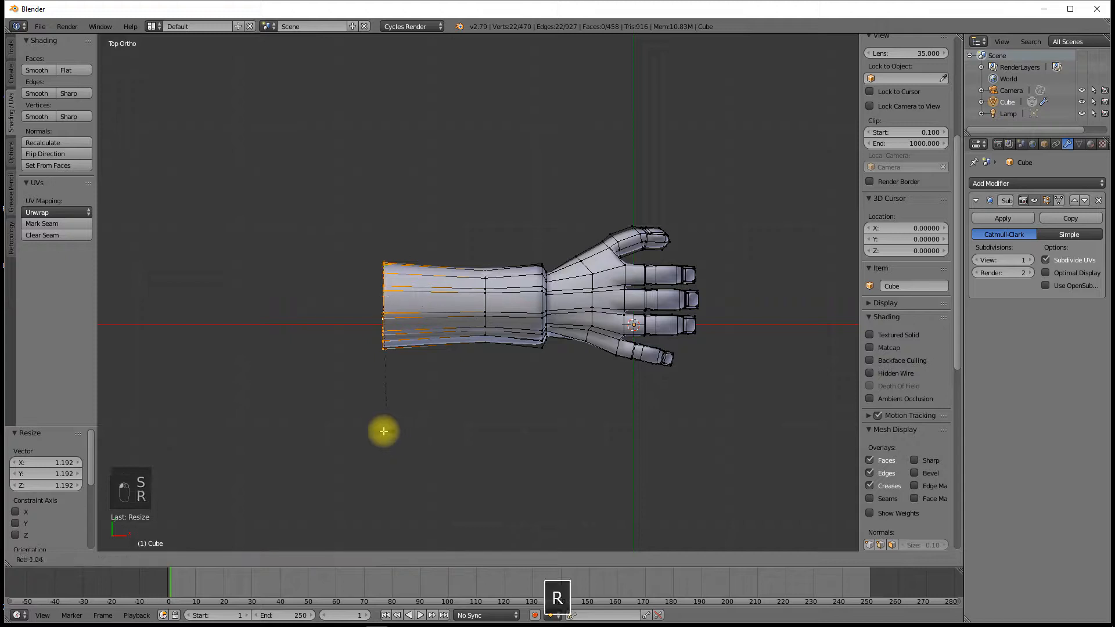
{"action": "left_click", "coordinate": [362, 427]}
Step: Extrude a short section for the start of the elbow, rotate its loop about 15.9°, shift it back toward the forearm, and scale it to about 1.13
{"action": "key", "text": "e"}
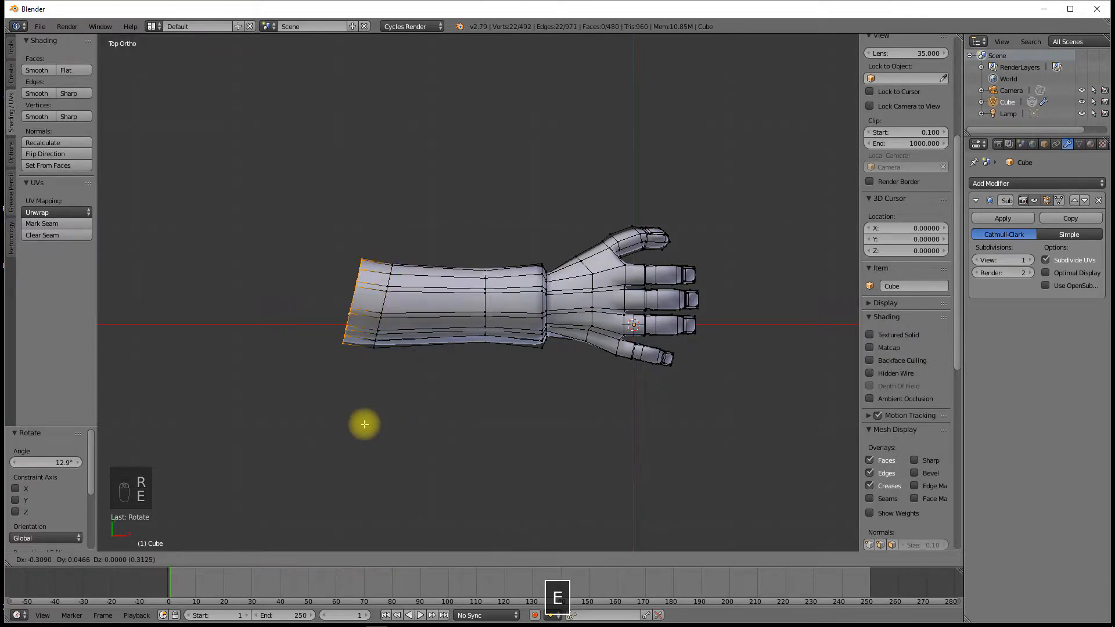
{"action": "left_click", "coordinate": [337, 419]}
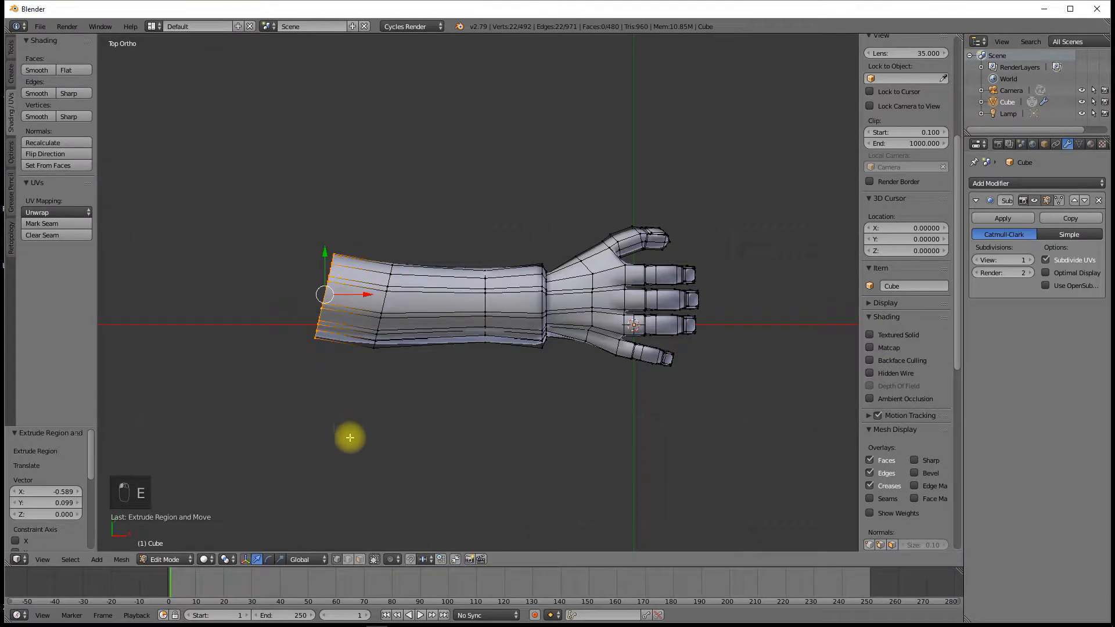
{"action": "key", "text": "r"}
{"action": "left_click", "coordinate": [319, 373]}
{"action": "key", "text": "g"}
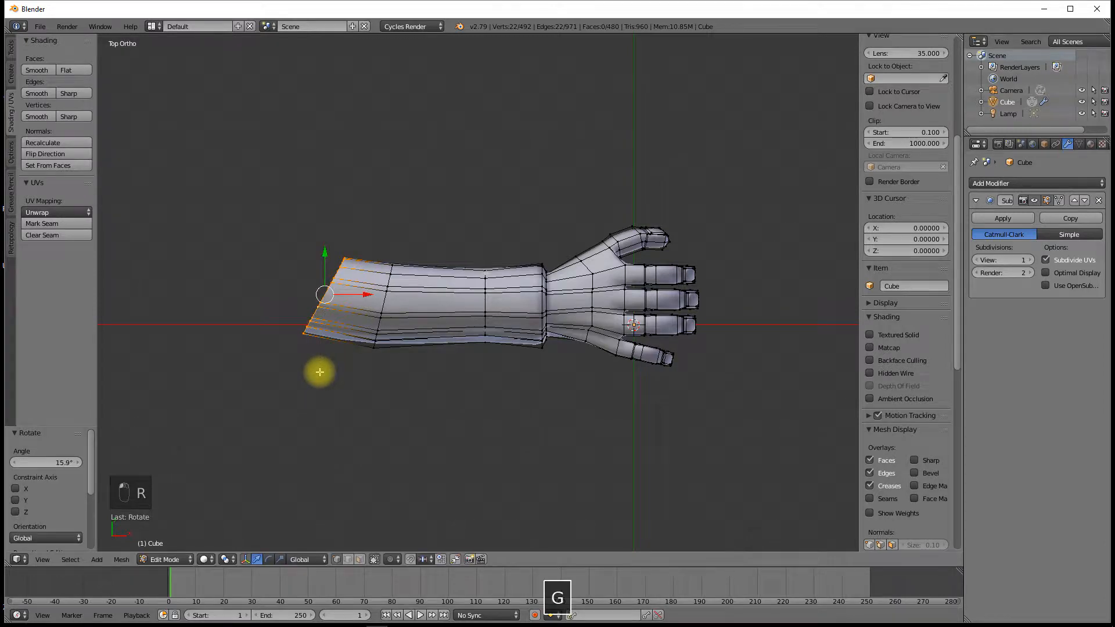
{"action": "left_click", "coordinate": [336, 384]}
{"action": "key", "text": "s"}
{"action": "left_click", "coordinate": [336, 401]}
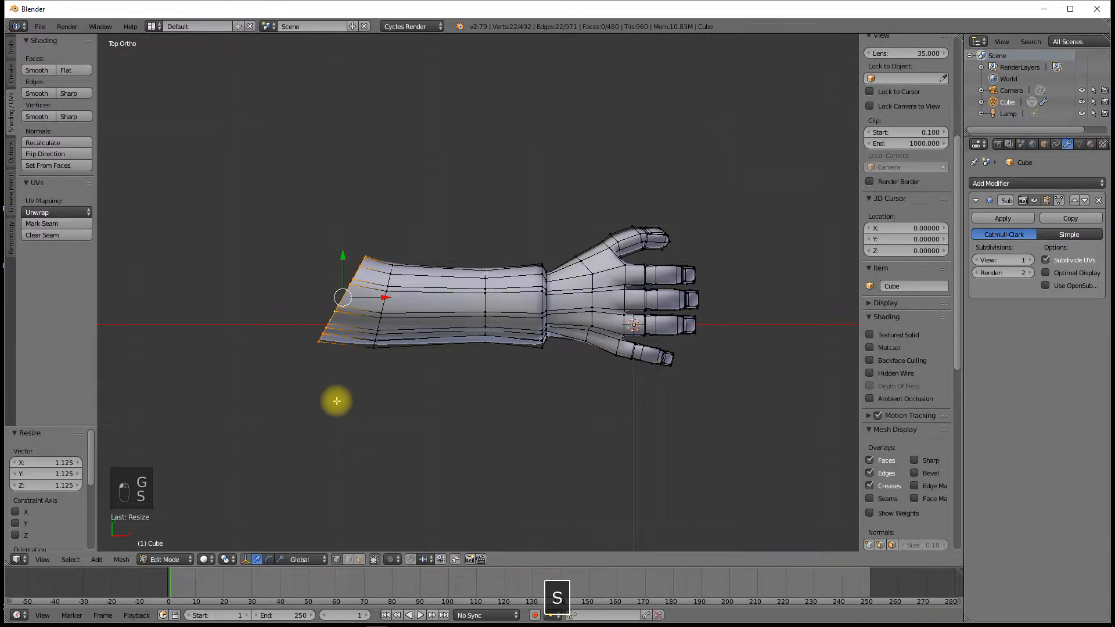
Step: Extrude another short elbow section, with its end loop rotated about 8.6° and scaled to about 1.04
{"action": "key", "text": "e"}
{"action": "left_click", "coordinate": [324, 393]}
{"action": "key", "text": "r"}
{"action": "left_click", "coordinate": [312, 395]}
{"action": "key", "text": "s"}
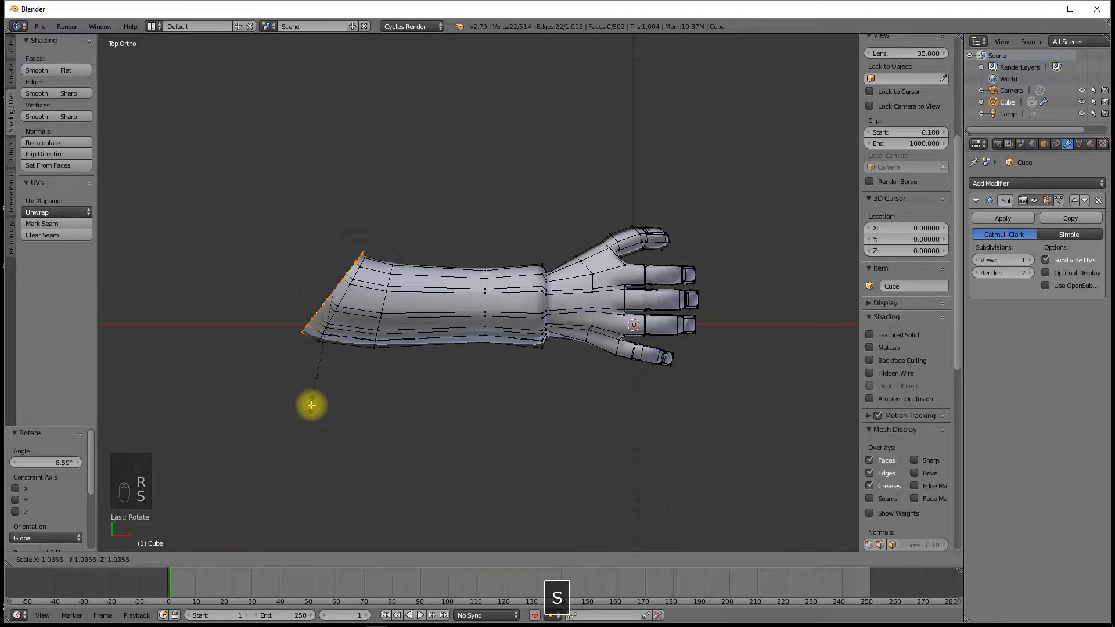
{"action": "left_click", "coordinate": [311, 404]}
Step: Extrude the elbow loop upward into the upper arm, with its end rotated about 32° and scaled to about 1.16
{"action": "key", "text": "e"}
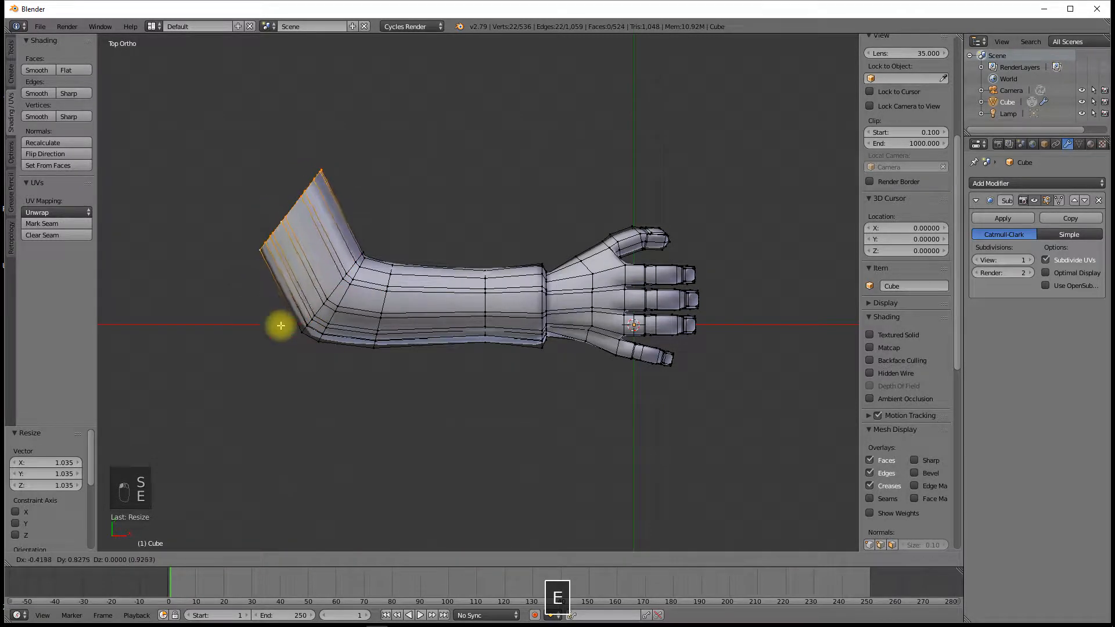
{"action": "left_click", "coordinate": [274, 323]}
{"action": "key", "text": "r"}
{"action": "left_click", "coordinate": [236, 276]}
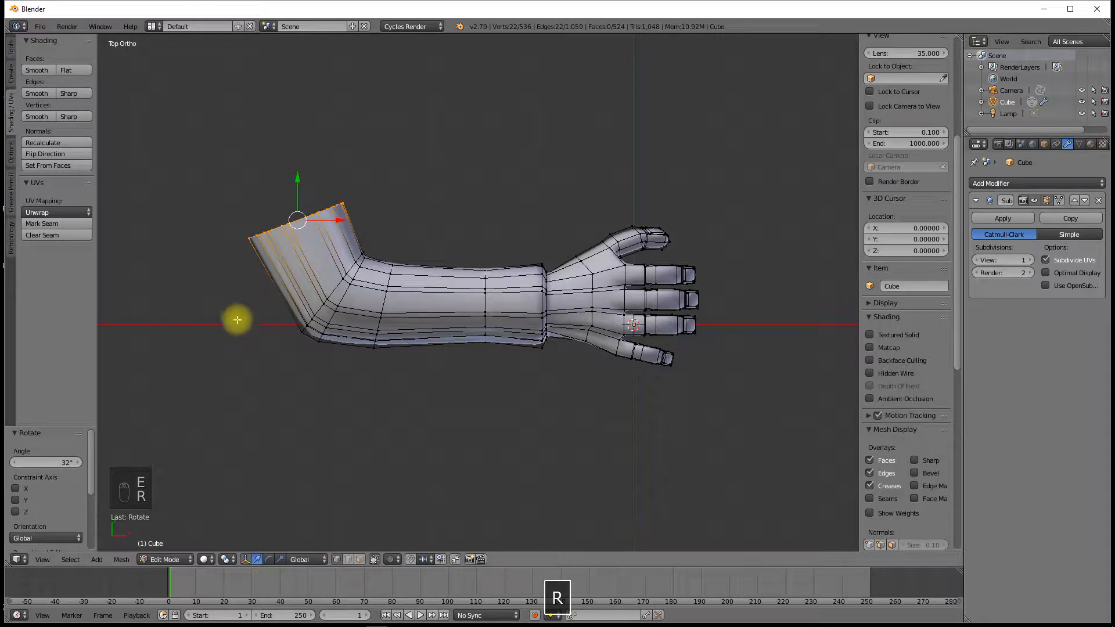
{"action": "key", "text": "s"}
{"action": "left_click", "coordinate": [238, 343]}
Step: Extrude the upper arm about -0.50 on X and 1.50 on Y, then level its end loop by rotating and scale it to about 1.04
{"action": "key", "text": "e"}
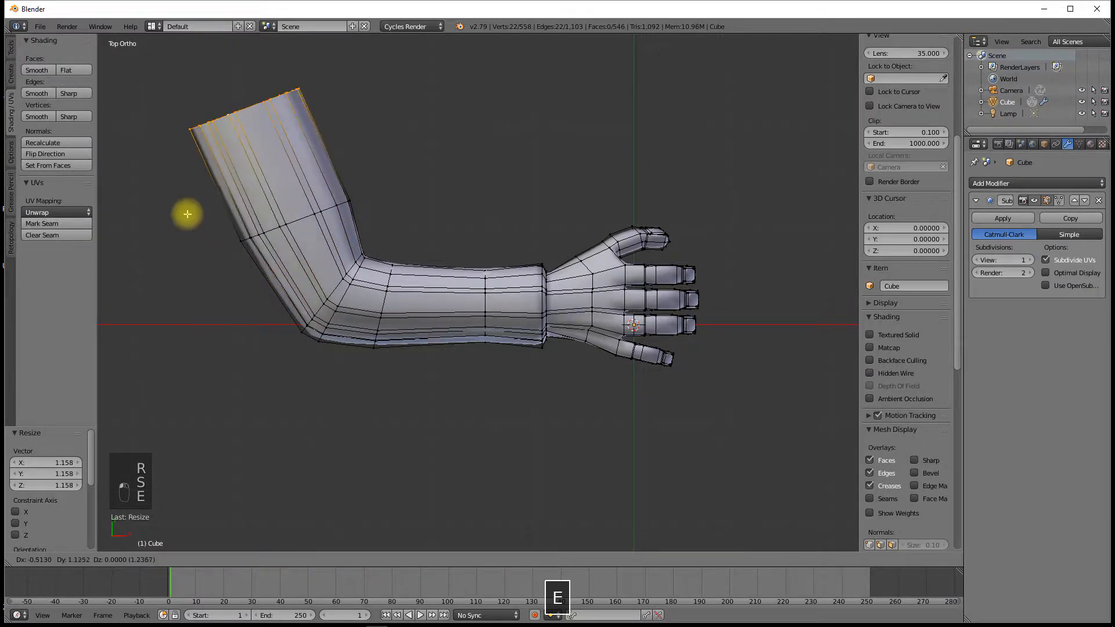
{"action": "left_click", "coordinate": [202, 186]}
{"action": "key", "text": "r"}
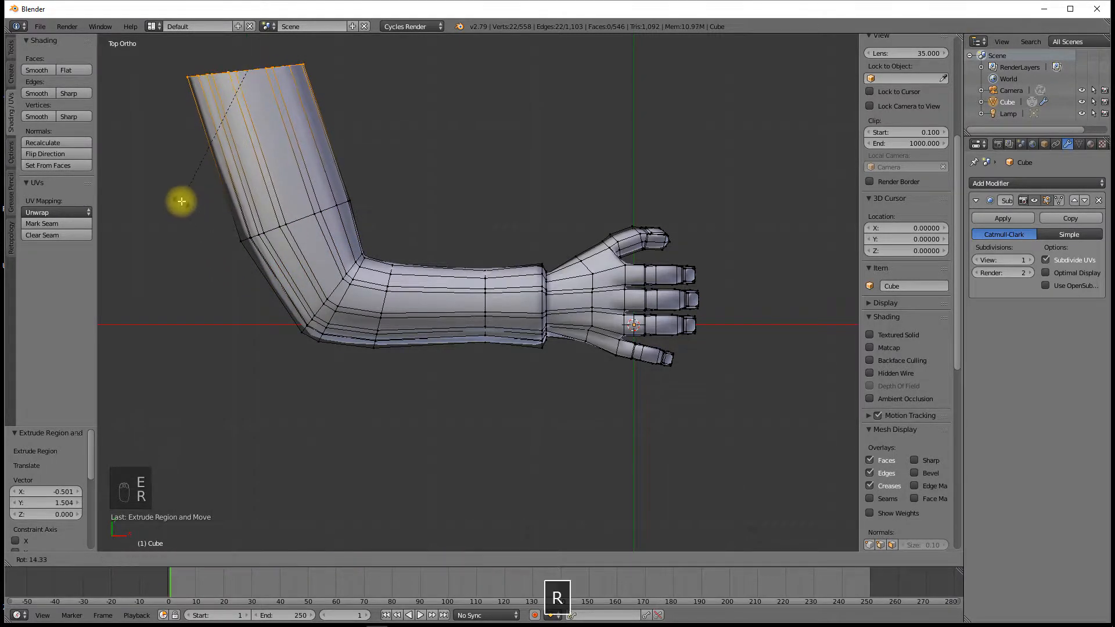
{"action": "left_click", "coordinate": [187, 199]}
{"action": "key", "text": "s"}
{"action": "left_click", "coordinate": [197, 225]}
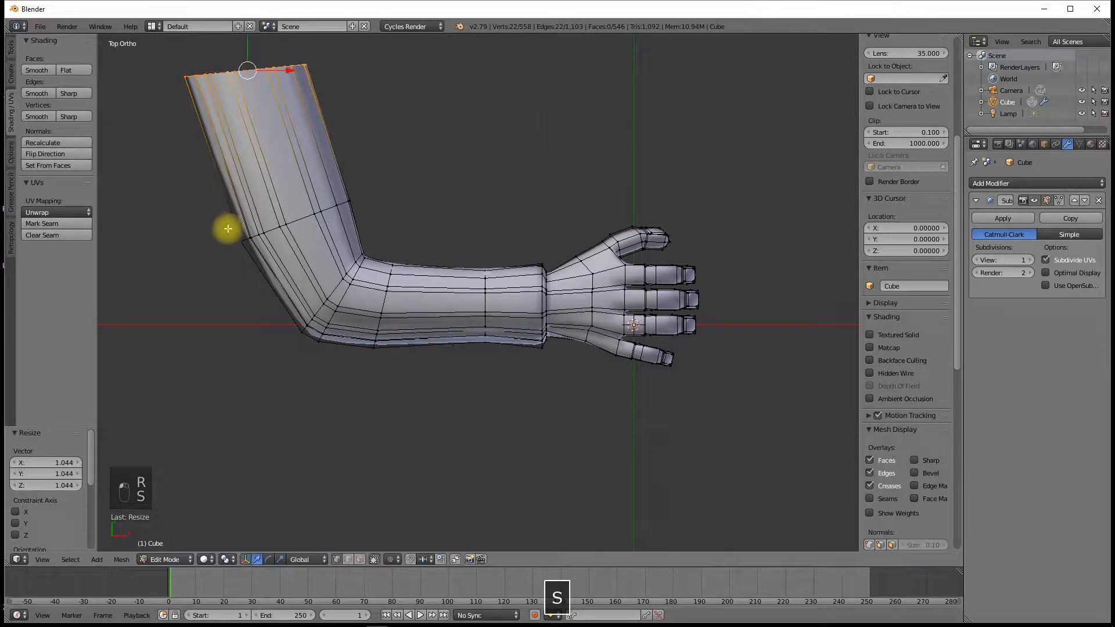
Step: Leave Edit Mode and examine the smoothed hand, cuff and bent arm from several angles
{"action": "key", "text": "Tab"}
{"action": "scroll", "coordinate": [244, 238], "scroll_direction": "down", "scroll_amount": 4}
{"action": "middle_click_drag", "start_coordinate": [252, 245], "coordinate": [568, 187]}
{"action": "scroll", "coordinate": [567, 186], "scroll_direction": "up", "scroll_amount": 4}
{"action": "middle_click_drag", "start_coordinate": [558, 259], "coordinate": [501, 203]}
{"action": "scroll", "coordinate": [475, 239], "scroll_direction": "up", "scroll_amount": 3}
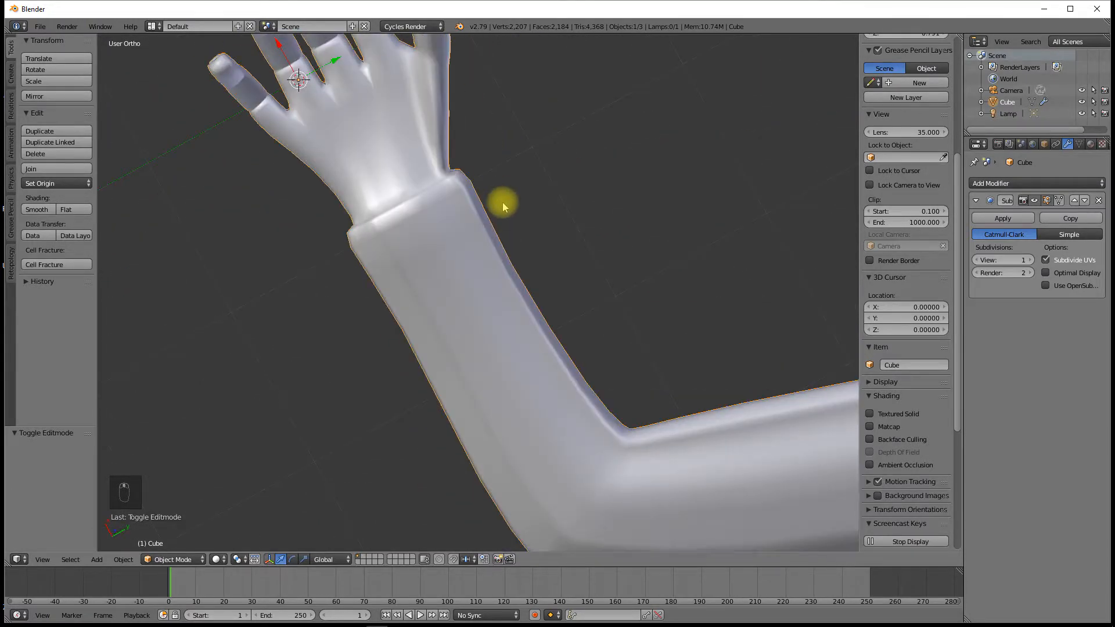
{"action": "key", "text": "KP_1"}
{"action": "key", "text": "KP_3"}
{"action": "key", "text": "KP_7"}
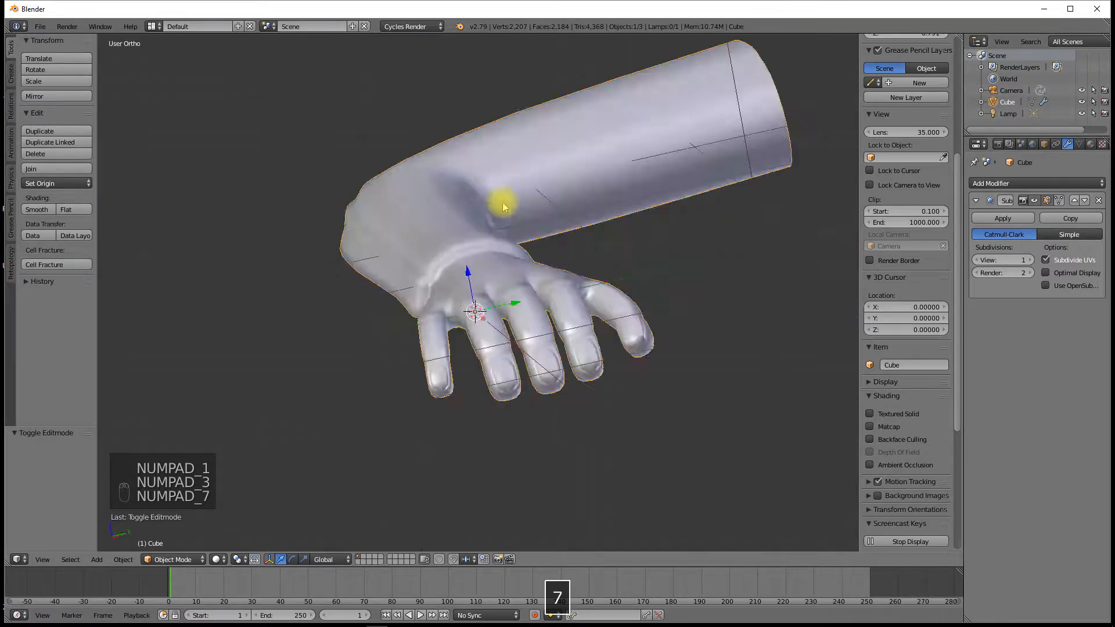
Step: Examine the smoothed hand and thumb closely from directly above
{"action": "scroll", "coordinate": [488, 232], "scroll_direction": "down", "scroll_amount": 3}
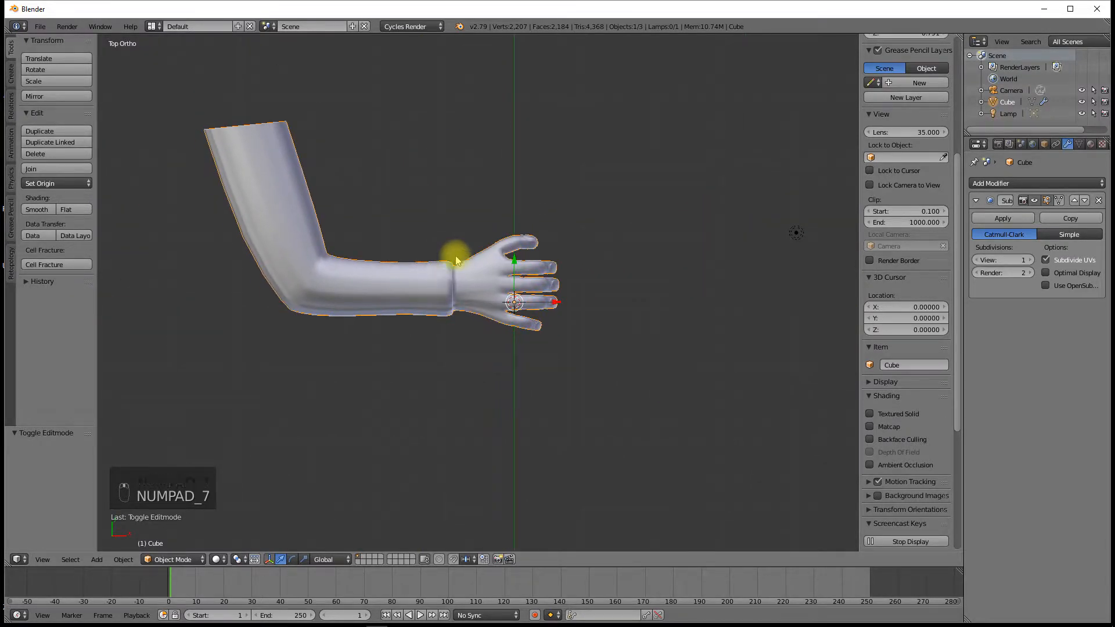
{"action": "scroll", "coordinate": [488, 244], "scroll_direction": "up", "scroll_amount": 4}
{"action": "middle_click_drag", "start_coordinate": [498, 238], "coordinate": [477, 334], "text": "shift"}
{"action": "scroll", "coordinate": [488, 233], "scroll_direction": "up", "scroll_amount": 4}
{"action": "scroll", "coordinate": [482, 238], "scroll_direction": "down", "scroll_amount": 3}
{"action": "scroll", "coordinate": [473, 236], "scroll_direction": "up", "scroll_amount": 3}
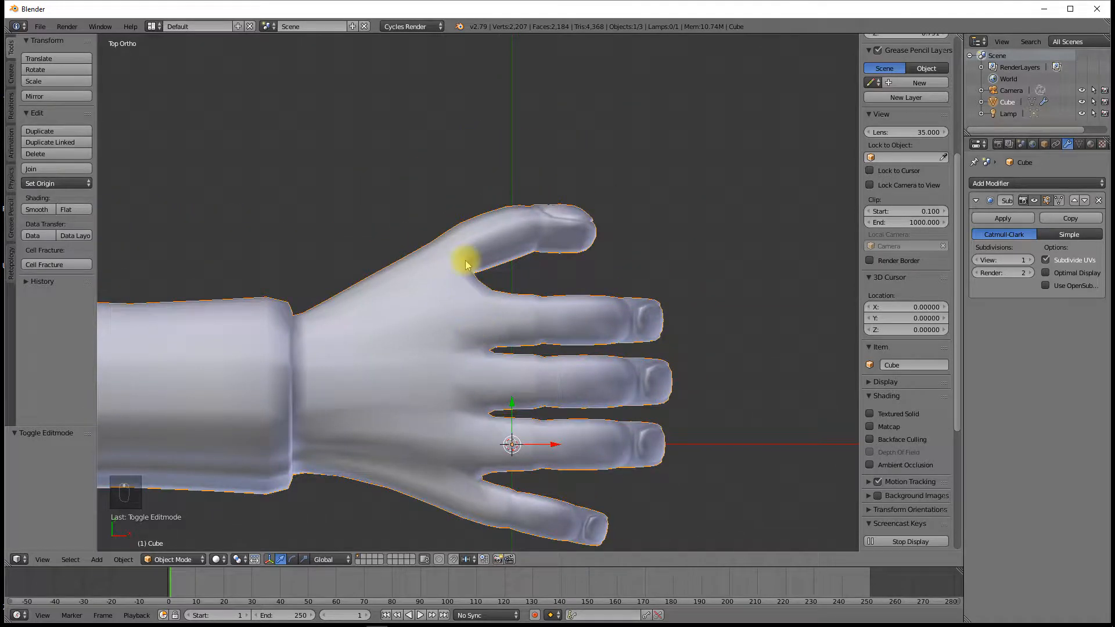
Step: In Edit Mode, select all of the thumb's vertices, rotate them 21° and move them about -0.1 on both Y and Z
{"action": "key", "text": "Tab"}
{"action": "mouse_move", "coordinate": [515, 269]}
{"action": "middle_mouse_down"}
{"action": "mouse_move", "coordinate": [424, 261]}
{"action": "mouse_move", "coordinate": [369, 187]}
{"action": "mouse_move", "coordinate": [629, 353]}
{"action": "mouse_move", "coordinate": [473, 316]}
{"action": "mouse_move", "coordinate": [549, 329]}
{"action": "mouse_move", "coordinate": [520, 301]}
{"action": "mouse_move", "coordinate": [545, 303]}
{"action": "middle_mouse_up"}
{"action": "key", "text": "z"}
{"action": "key", "text": "a"}
{"action": "key", "text": "b"}
{"action": "left_click_drag", "start_coordinate": [507, 203], "coordinate": [640, 244]}
{"action": "middle_click_drag", "start_coordinate": [640, 244], "coordinate": [538, 236]}
{"action": "key", "text": "b"}
{"action": "left_click_drag", "start_coordinate": [493, 216], "coordinate": [607, 356]}
{"action": "mouse_move", "coordinate": [608, 356]}
{"action": "middle_mouse_down"}
{"action": "mouse_move", "coordinate": [548, 334]}
{"action": "mouse_move", "coordinate": [575, 351]}
{"action": "mouse_move", "coordinate": [605, 301]}
{"action": "middle_mouse_up"}
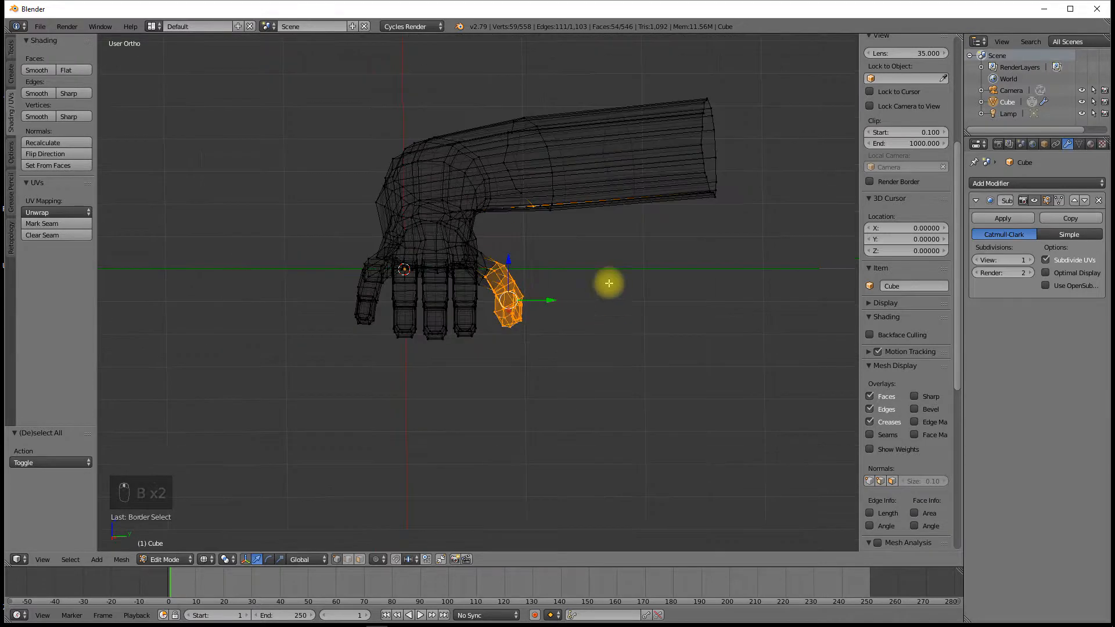
{"action": "key", "text": "c"}
{"action": "mouse_move", "coordinate": [536, 256]}
{"action": "middle_mouse_down"}
{"action": "mouse_move", "coordinate": [521, 232]}
{"action": "mouse_move", "coordinate": [546, 274]}
{"action": "middle_mouse_up"}
{"action": "key", "text": "r"}
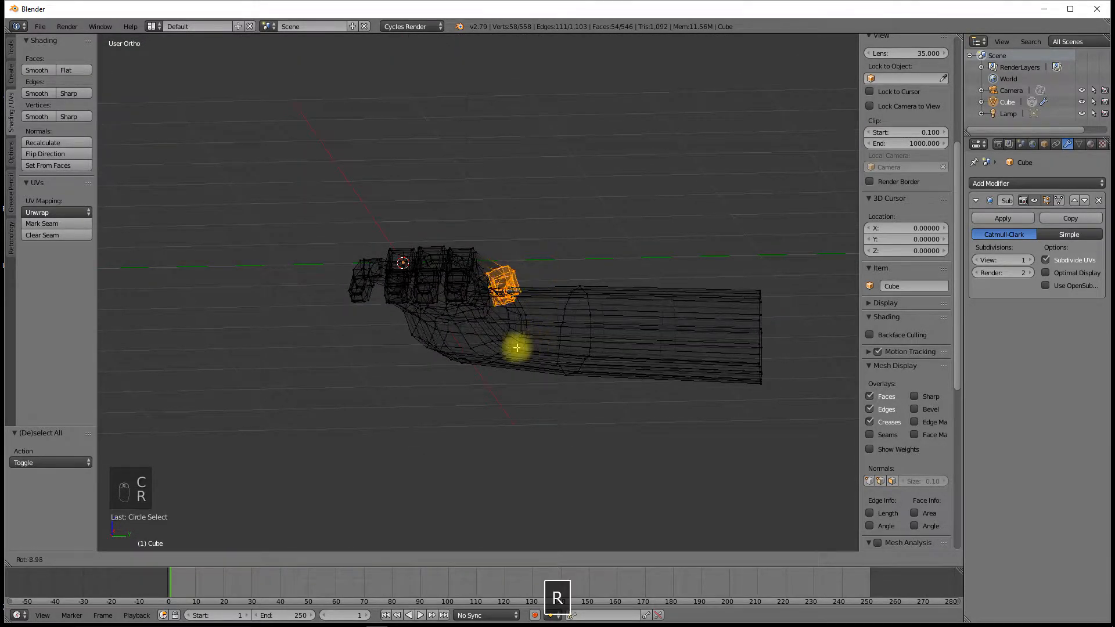
{"action": "left_click", "coordinate": [511, 347]}
{"action": "key", "text": "g"}
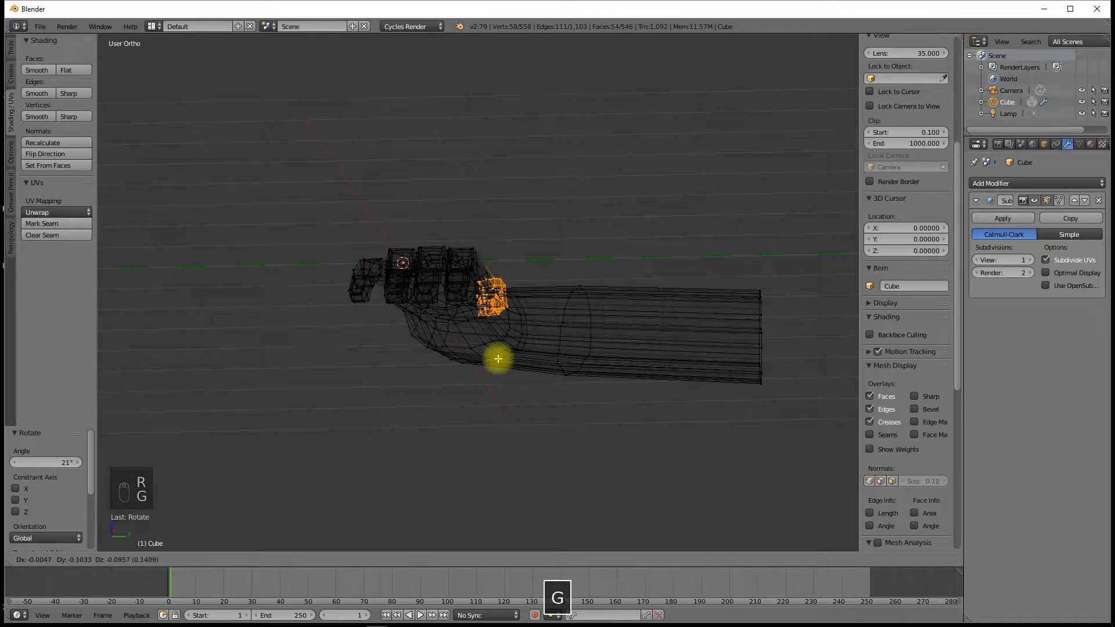
{"action": "left_click", "coordinate": [494, 360]}
{"action": "key", "text": "z"}
Step: Leave Edit Mode and check the repositioned thumb from the side and from above
{"action": "mouse_move", "coordinate": [538, 323]}
{"action": "middle_mouse_down"}
{"action": "mouse_move", "coordinate": [433, 348]}
{"action": "mouse_move", "coordinate": [431, 401]}
{"action": "mouse_move", "coordinate": [542, 468]}
{"action": "mouse_move", "coordinate": [470, 430]}
{"action": "mouse_move", "coordinate": [443, 383]}
{"action": "mouse_move", "coordinate": [450, 328]}
{"action": "mouse_move", "coordinate": [324, 378]}
{"action": "mouse_move", "coordinate": [456, 404]}
{"action": "mouse_move", "coordinate": [468, 308]}
{"action": "mouse_move", "coordinate": [498, 335]}
{"action": "mouse_move", "coordinate": [522, 207]}
{"action": "mouse_move", "coordinate": [501, 308]}
{"action": "mouse_move", "coordinate": [490, 192]}
{"action": "mouse_move", "coordinate": [480, 324]}
{"action": "mouse_move", "coordinate": [465, 281]}
{"action": "mouse_move", "coordinate": [506, 276]}
{"action": "mouse_move", "coordinate": [398, 309]}
{"action": "mouse_move", "coordinate": [531, 331]}
{"action": "mouse_move", "coordinate": [637, 234]}
{"action": "mouse_move", "coordinate": [445, 359]}
{"action": "mouse_move", "coordinate": [508, 289]}
{"action": "mouse_move", "coordinate": [520, 316]}
{"action": "mouse_move", "coordinate": [459, 307]}
{"action": "middle_mouse_up"}
{"action": "key", "text": "Tab"}
{"action": "key", "text": "KP_7"}
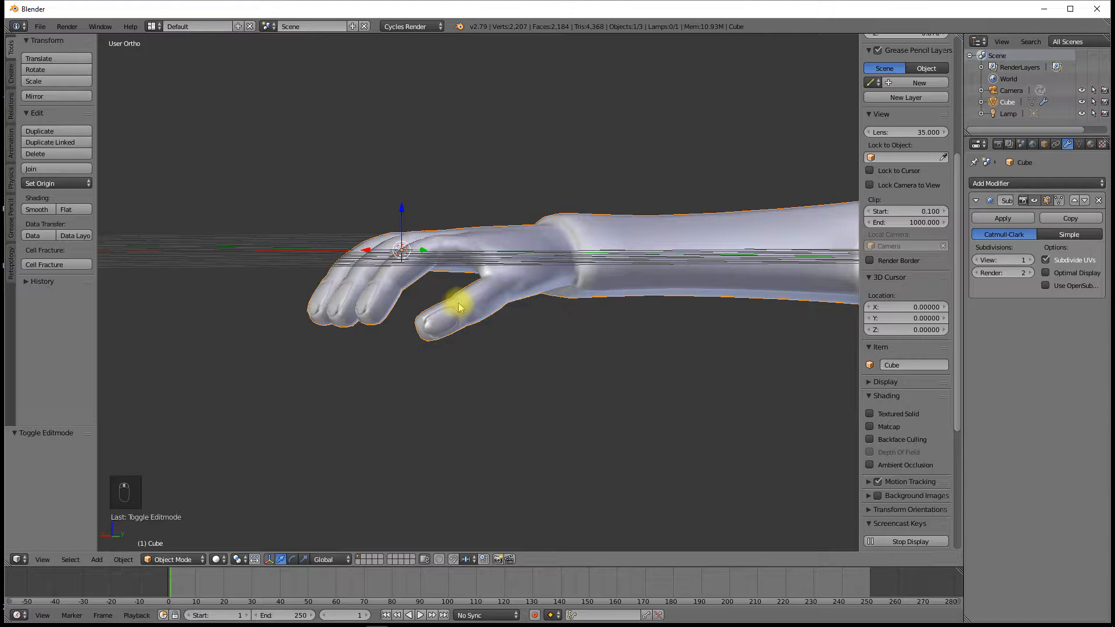
{"action": "key", "text": "KP_7"}
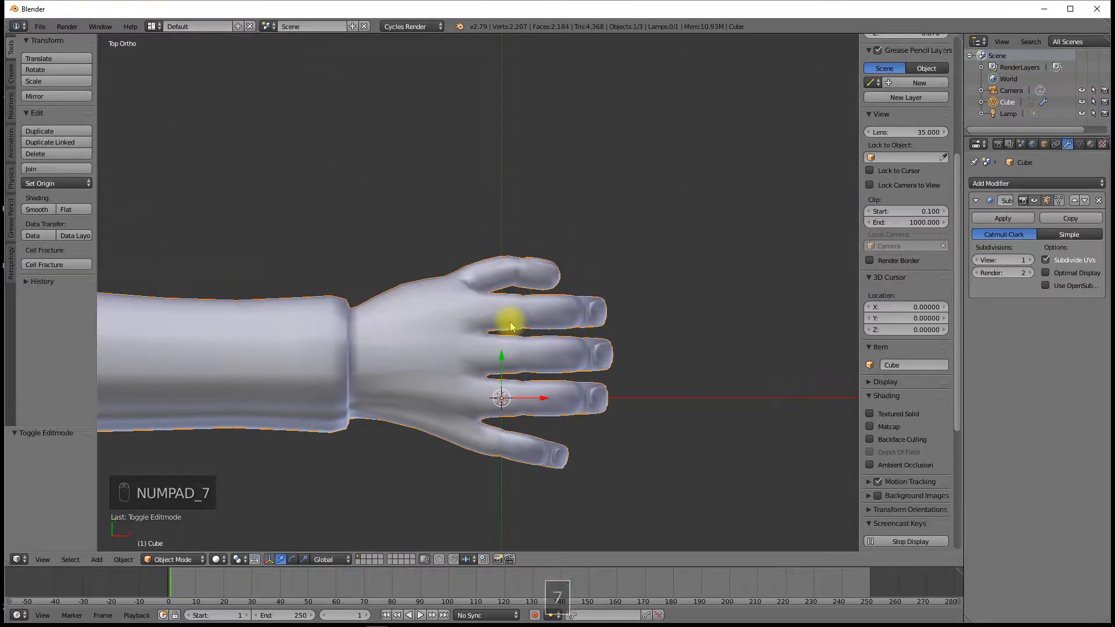
{"action": "middle_click_drag", "start_coordinate": [514, 337], "coordinate": [341, 444]}
Step: Enable proportional editing and move the thumb's base edge loop about -0.044 on X, 0.027 on Y and -0.113 on Z
{"action": "key", "text": "Tab"}
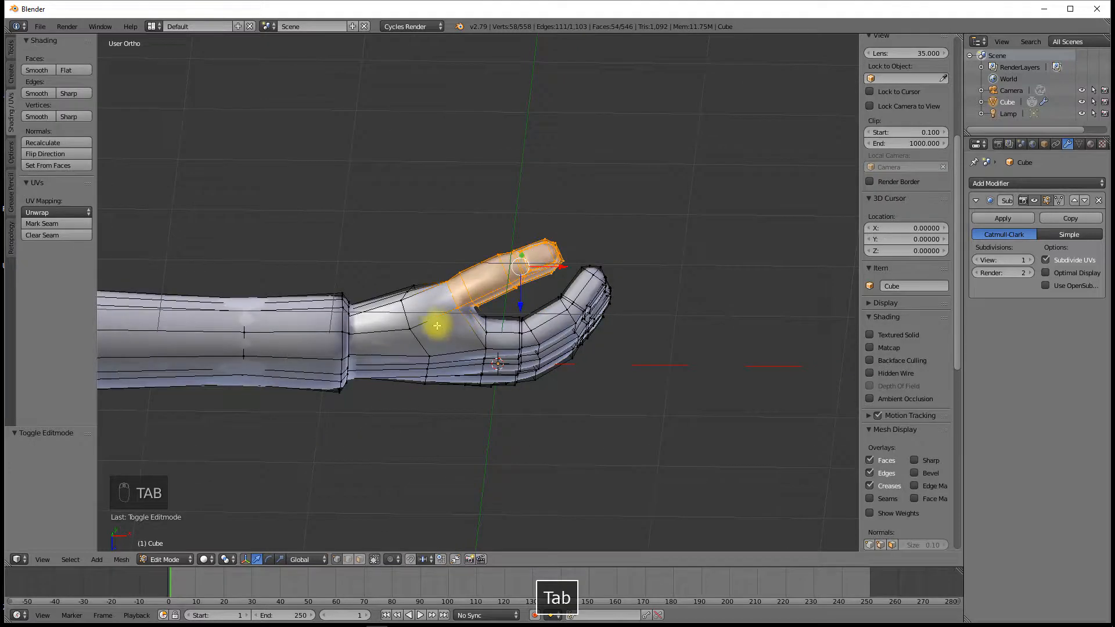
{"action": "scroll", "coordinate": [436, 321], "scroll_direction": "up", "scroll_amount": 5}
{"action": "middle_click_drag", "start_coordinate": [418, 315], "coordinate": [446, 321]}
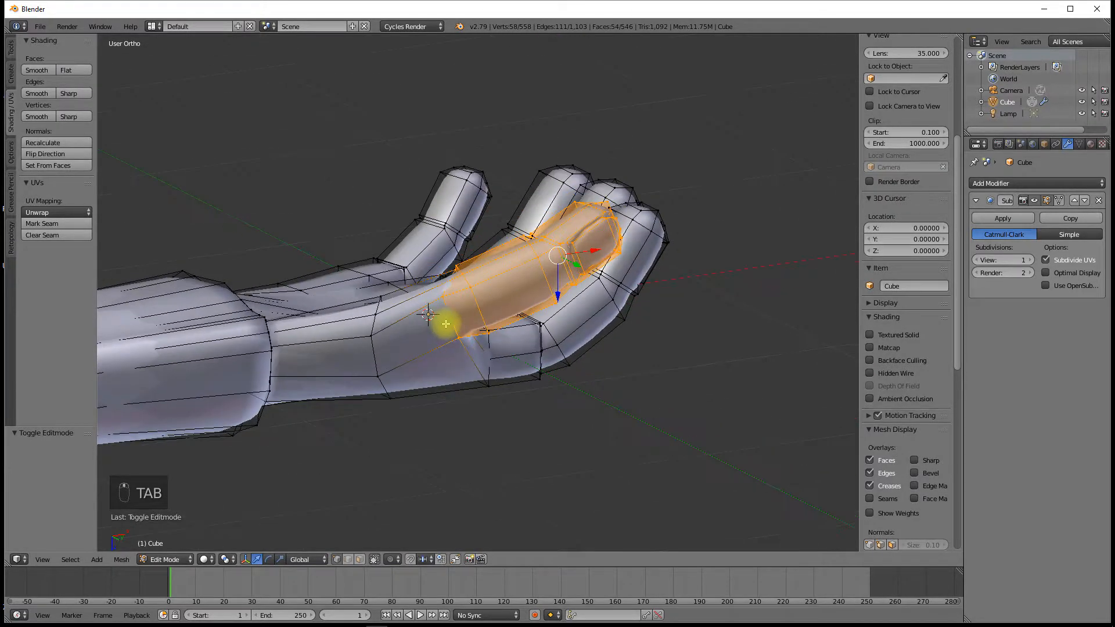
{"action": "scroll", "coordinate": [445, 322], "scroll_direction": "up", "scroll_amount": 5}
{"action": "right_click", "coordinate": [425, 355], "text": "alt"}
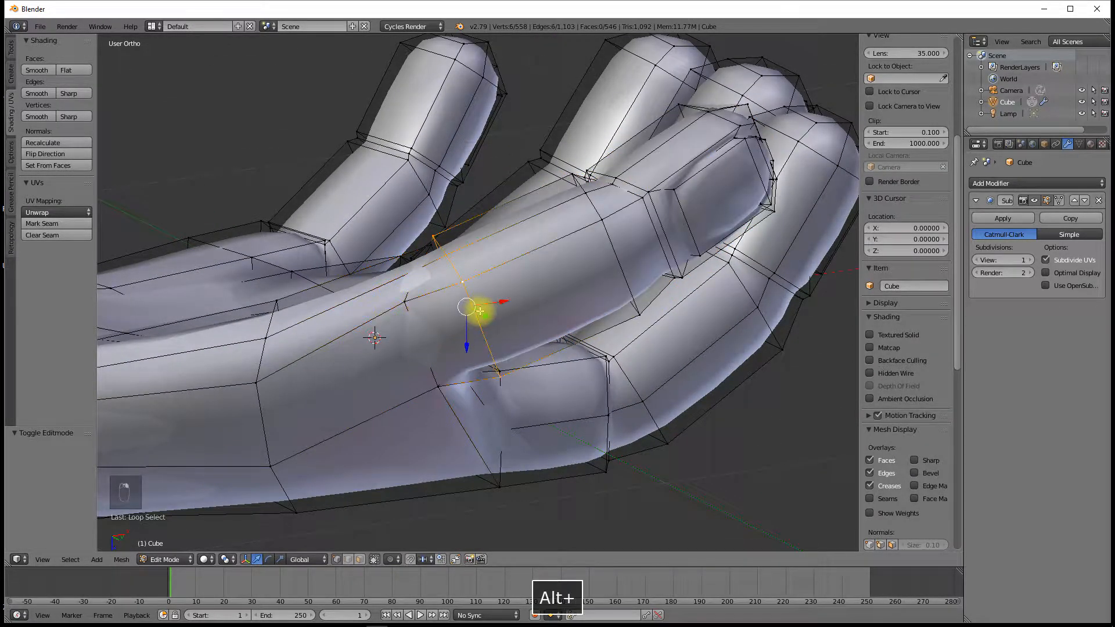
{"action": "left_click", "coordinate": [396, 561]}
{"action": "left_click", "coordinate": [411, 510]}
{"action": "scroll", "coordinate": [504, 451], "scroll_direction": "down", "scroll_amount": 4}
{"action": "middle_click_drag", "start_coordinate": [490, 463], "coordinate": [465, 398]}
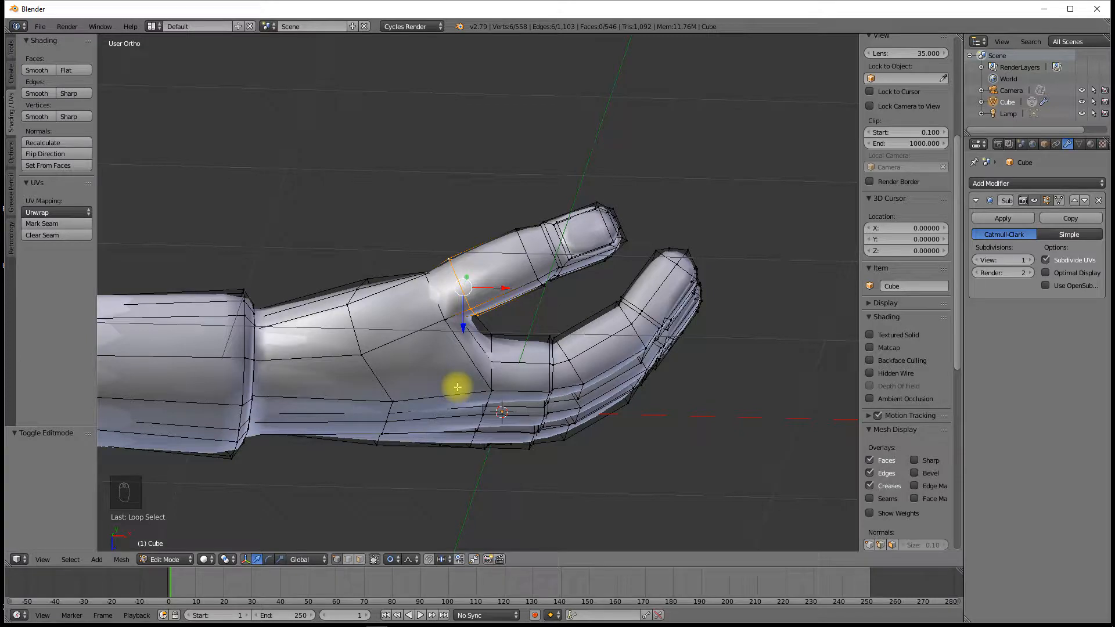
{"action": "key", "text": "g"}
{"action": "scroll", "coordinate": [455, 378], "scroll_direction": "up", "scroll_amount": 4}
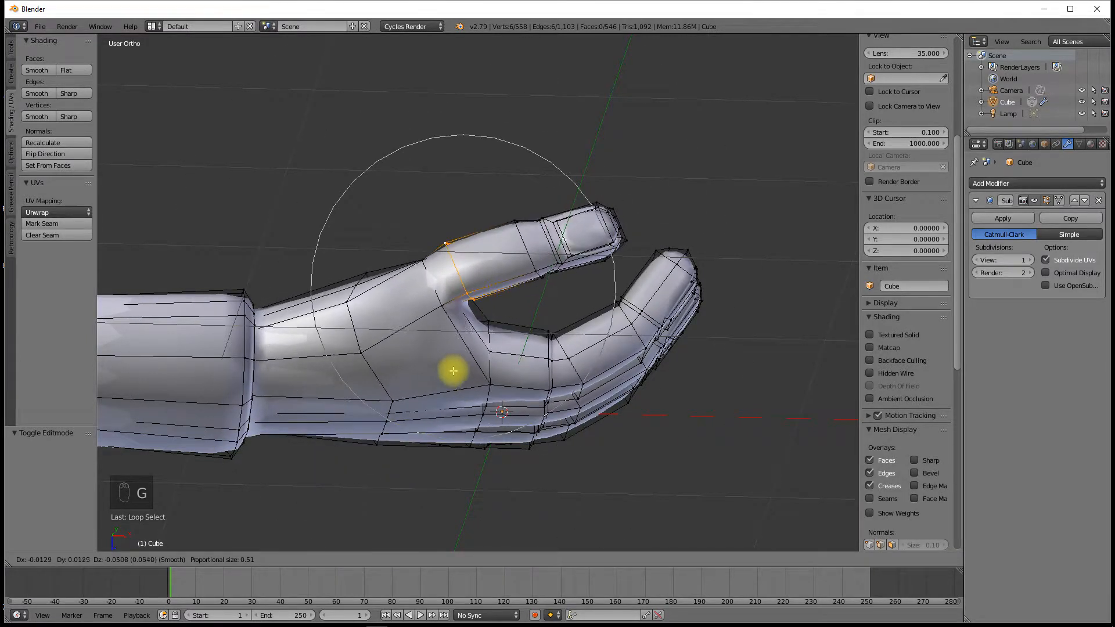
{"action": "left_click", "coordinate": [460, 344]}
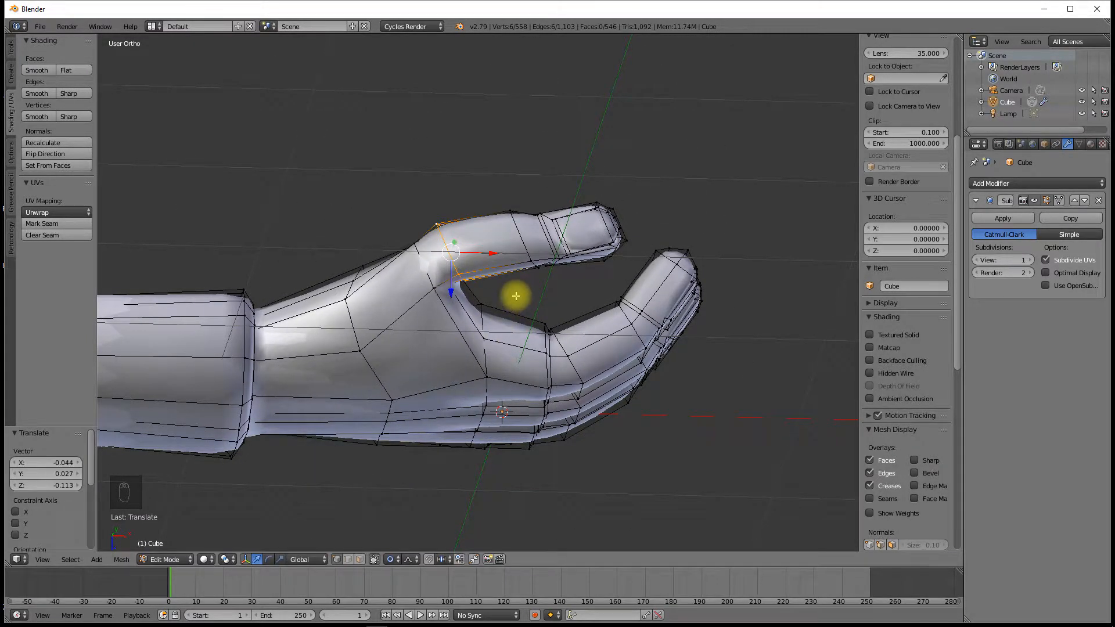
Step: Select the thumb's outer half, move it about -0.074 on X, 0.017 on Y and -0.087 on Z, rotate it slightly, and leave Edit Mode
{"action": "key", "text": "z"}
{"action": "key", "text": "a"}
{"action": "key", "text": "c"}
{"action": "mouse_move", "coordinate": [524, 243]}
{"action": "left_mouse_down"}
{"action": "mouse_move", "coordinate": [587, 229]}
{"action": "mouse_move", "coordinate": [561, 232]}
{"action": "left_mouse_up"}
{"action": "right_click", "coordinate": [562, 232]}
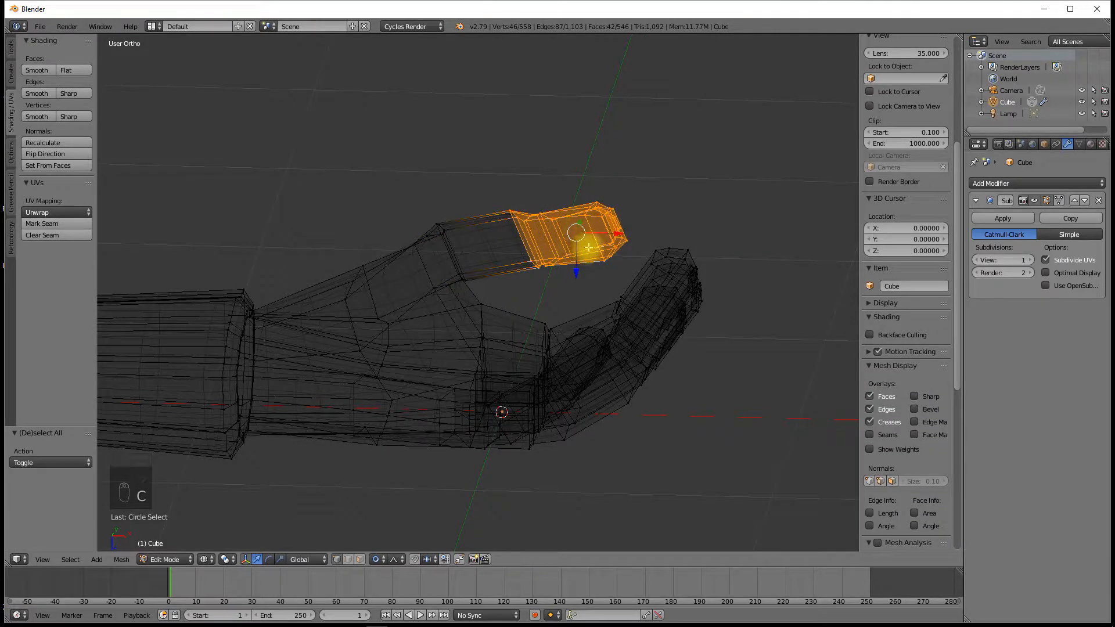
{"action": "key", "text": "g"}
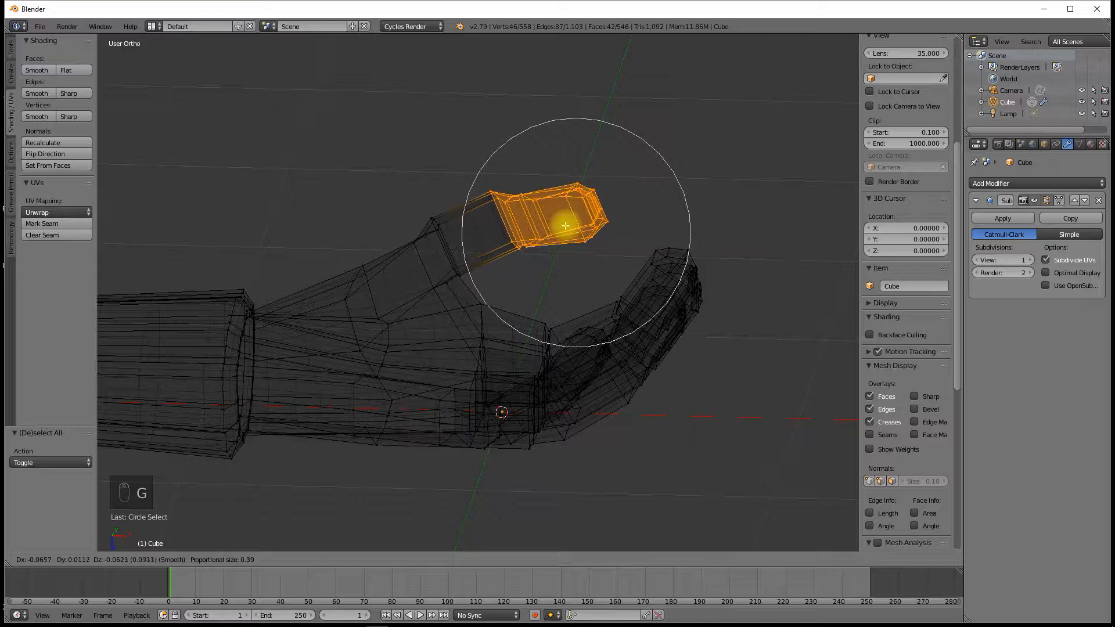
{"action": "left_click", "coordinate": [563, 219]}
{"action": "key", "text": "r"}
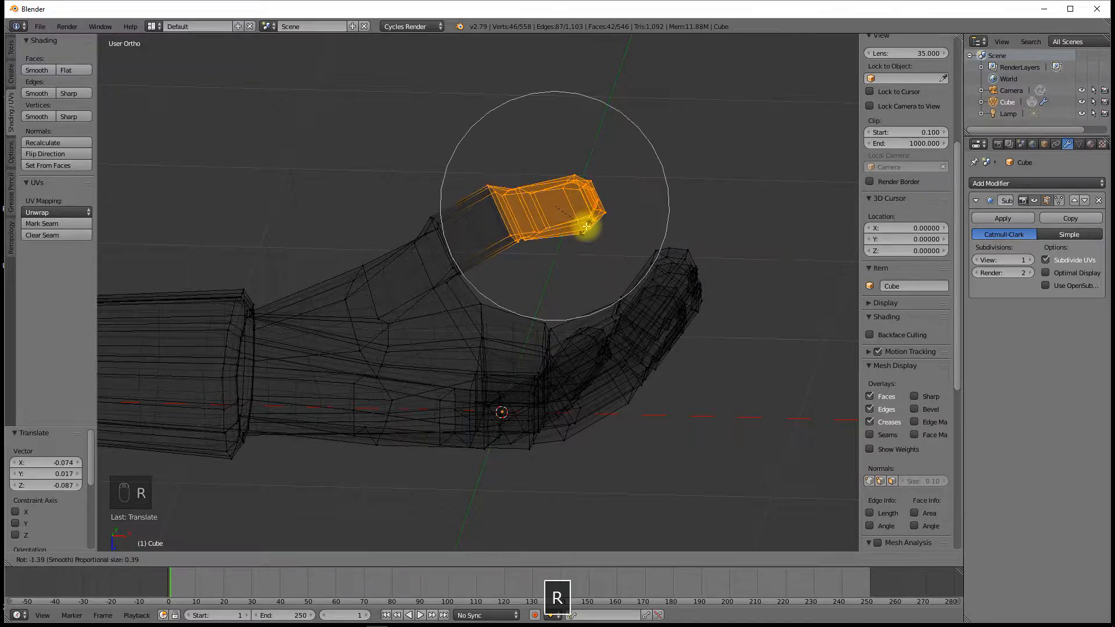
{"action": "left_click", "coordinate": [584, 221]}
{"action": "key", "text": "z"}
{"action": "mouse_move", "coordinate": [570, 249]}
{"action": "middle_mouse_down"}
{"action": "mouse_move", "coordinate": [510, 281]}
{"action": "mouse_move", "coordinate": [605, 209]}
{"action": "mouse_move", "coordinate": [493, 185]}
{"action": "mouse_move", "coordinate": [498, 294]}
{"action": "mouse_move", "coordinate": [528, 379]}
{"action": "mouse_move", "coordinate": [499, 379]}
{"action": "mouse_move", "coordinate": [498, 282]}
{"action": "middle_mouse_up"}
{"action": "key", "text": "Tab"}
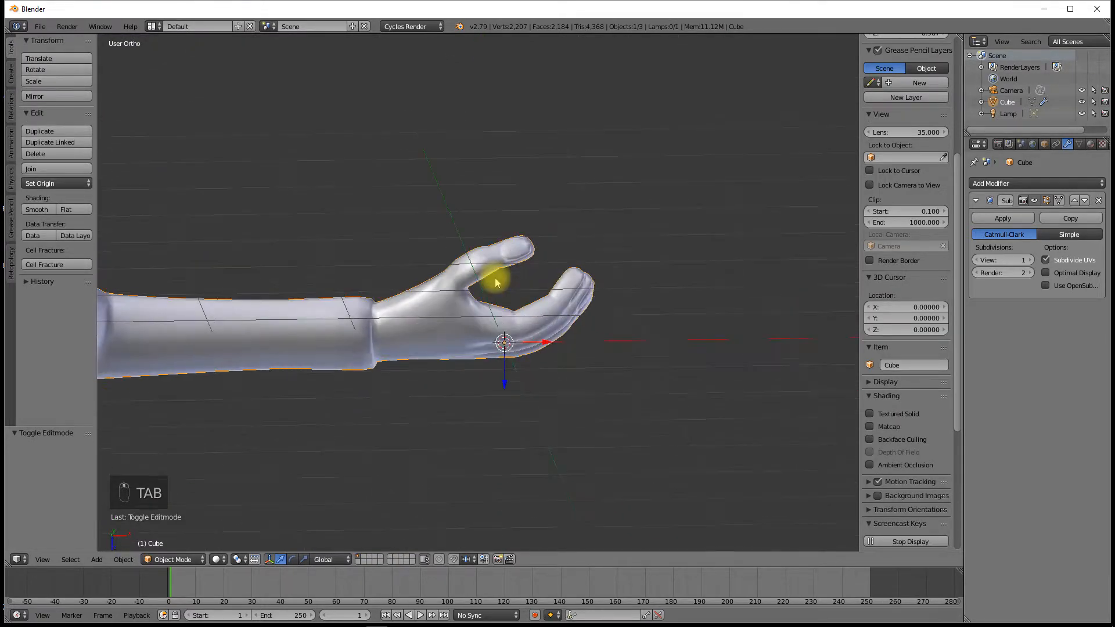
Step: Show the whole arm in front view and hide the tool shelf
{"action": "scroll", "coordinate": [423, 354], "scroll_direction": "down", "scroll_amount": 3}
{"action": "middle_click_drag", "start_coordinate": [423, 354], "coordinate": [392, 232]}
{"action": "key", "text": "KP_1"}
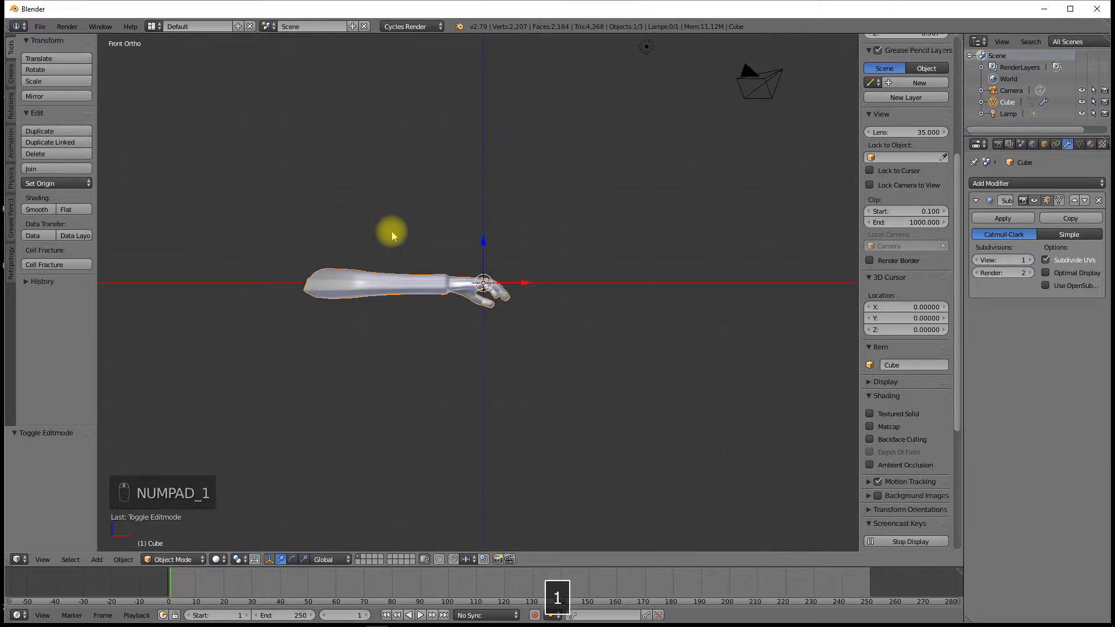
{"action": "key", "text": "t"}
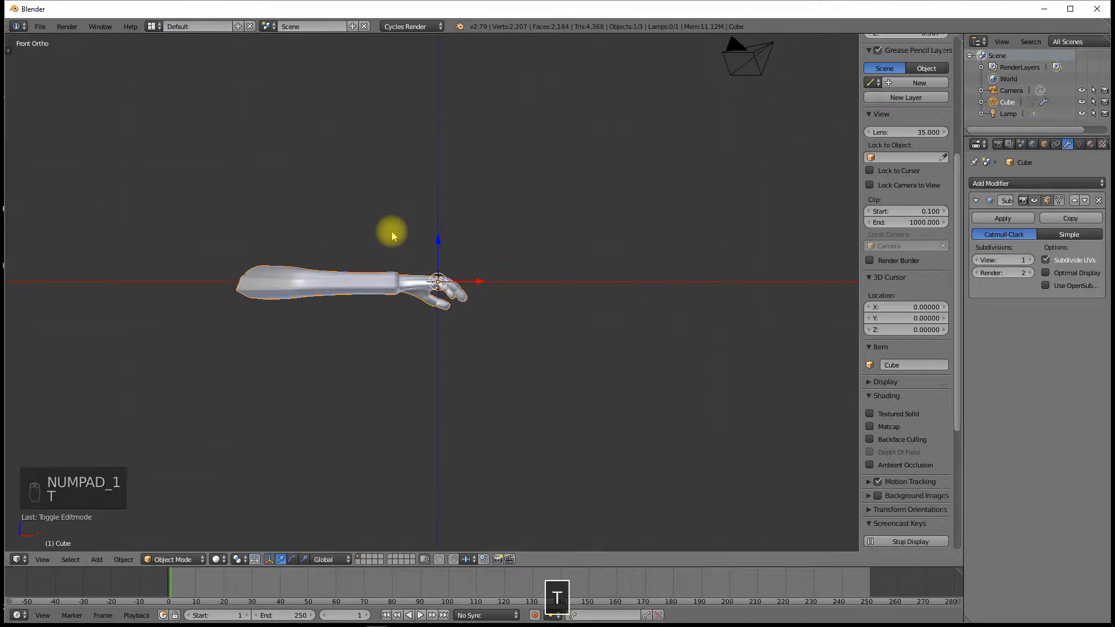
{"action": "key", "text": "x"}
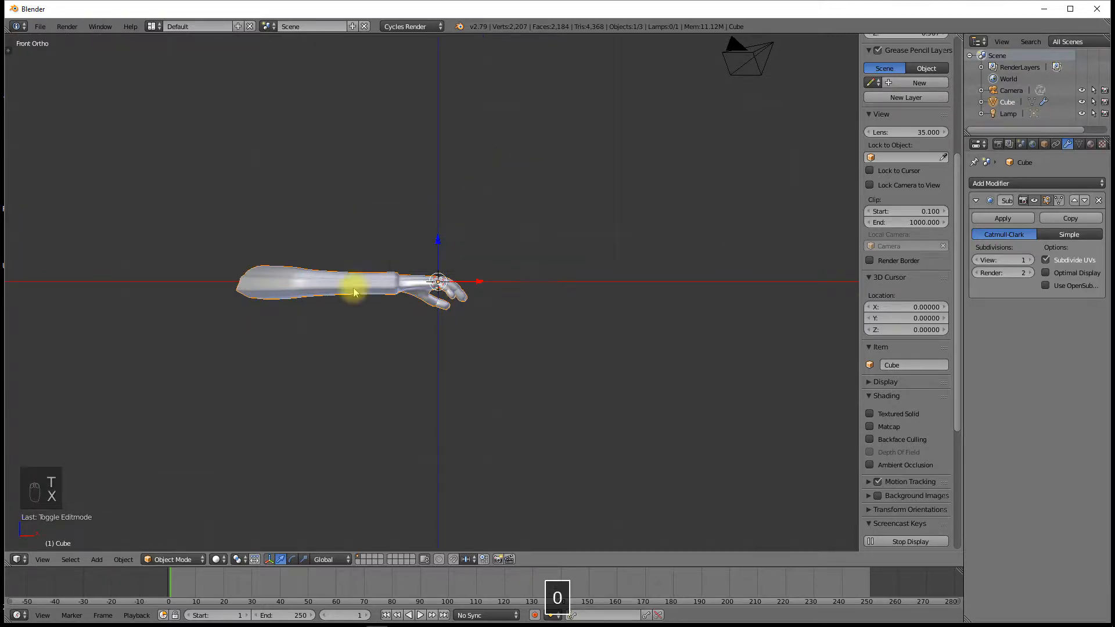
{"action": "type", "text": "rx"}
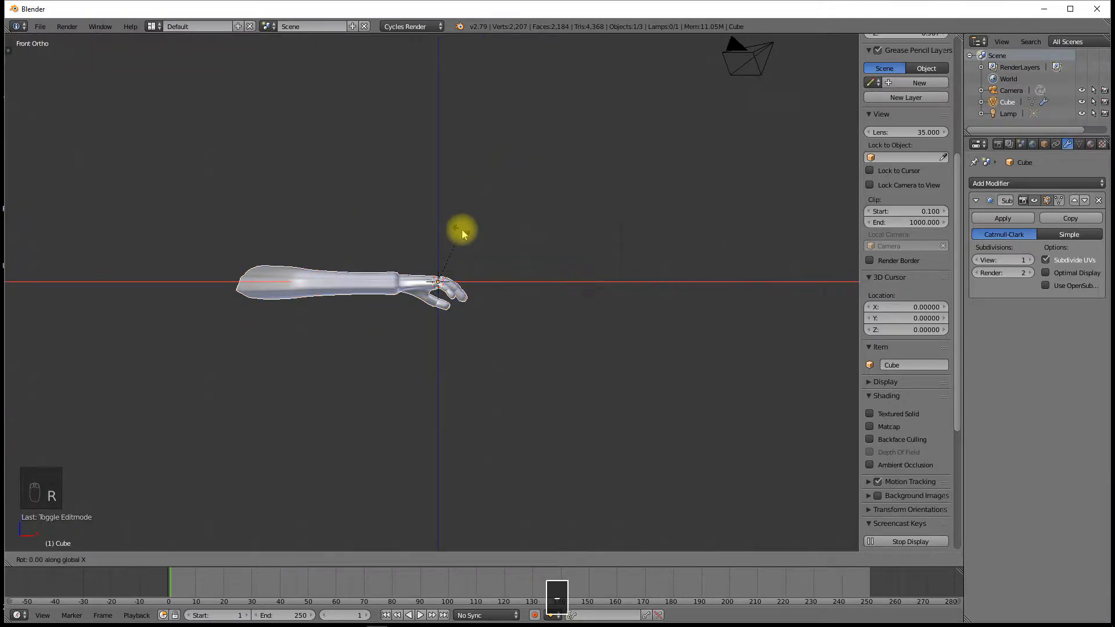
{"action": "type", "text": "-90"}
{"action": "key", "text": "Escape"}
Step: Rotate the arm object 90° about the global X axis and rename it arm
{"action": "type", "text": "r90"}
{"action": "key", "text": "Return"}
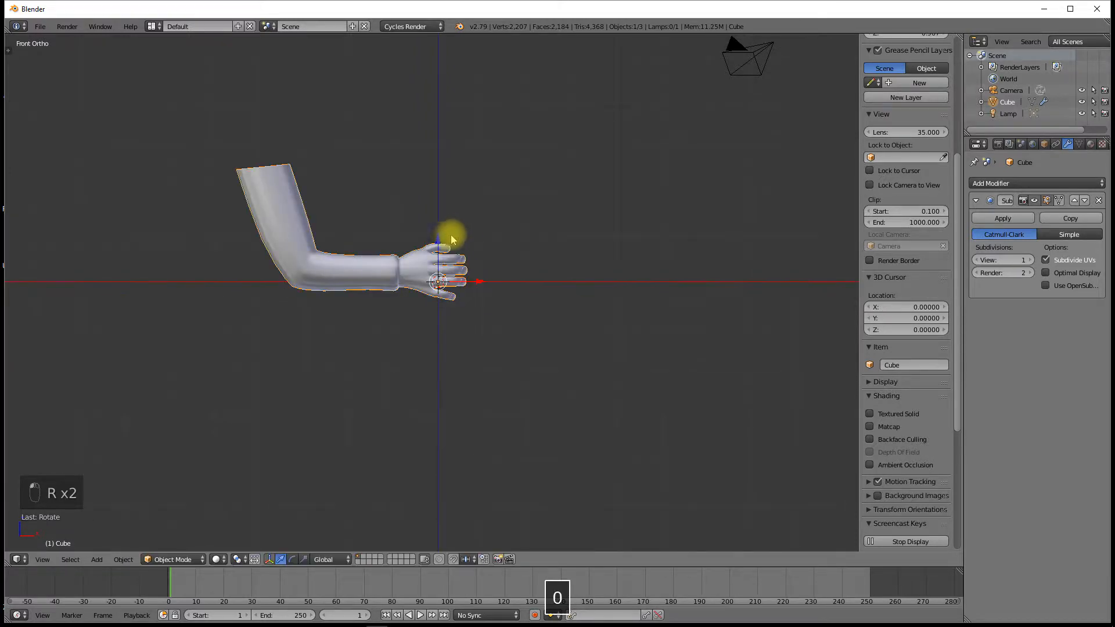
{"action": "scroll", "coordinate": [442, 247], "scroll_direction": "up", "scroll_amount": 3}
{"action": "scroll", "coordinate": [408, 260], "scroll_direction": "up", "scroll_amount": 4}
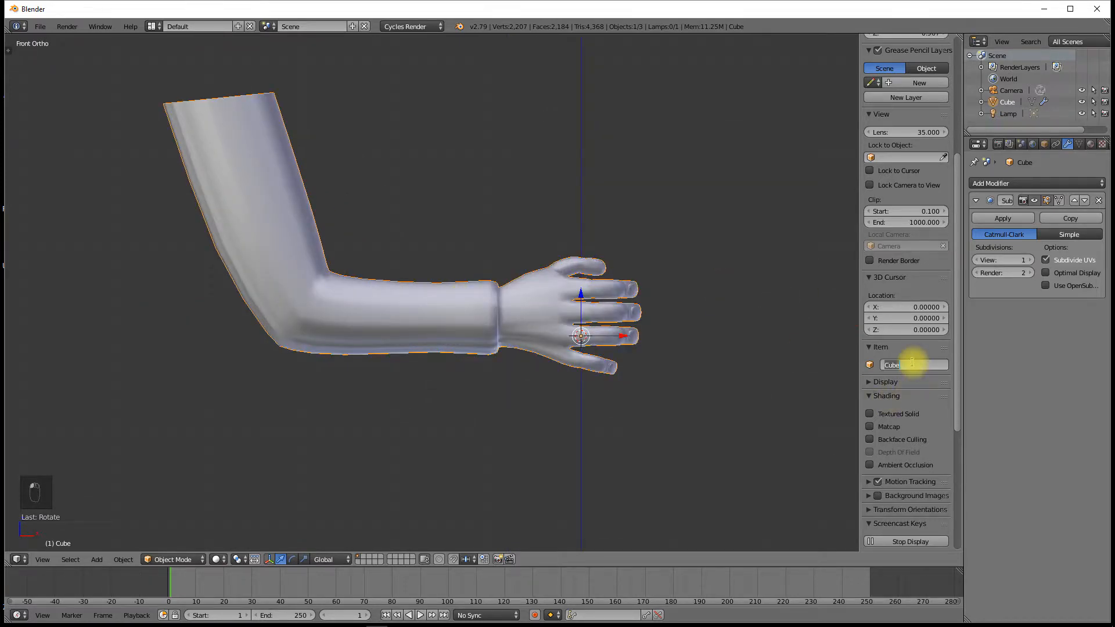
{"action": "key", "text": "Return"}
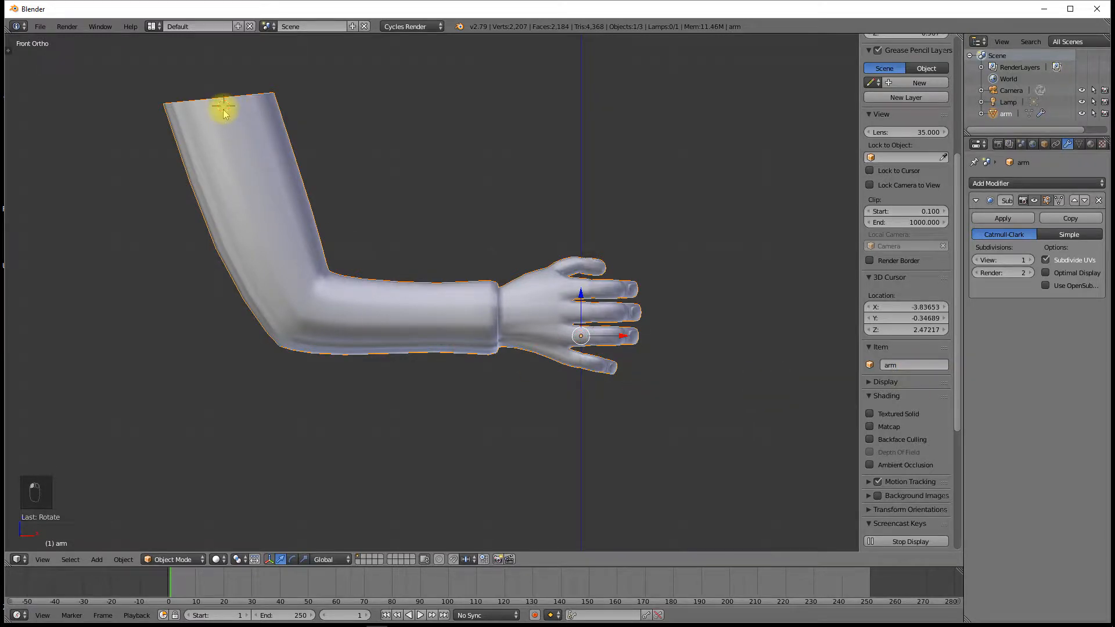
Step: Add a single-bone armature at the upper arm's open end and move its tip to the elbow, about 0.88 on X and -3.26 on Z
{"action": "key", "text": "shift+a"}
{"action": "mouse_move", "coordinate": [214, 174]}
{"action": "left_click", "coordinate": [267, 176]}
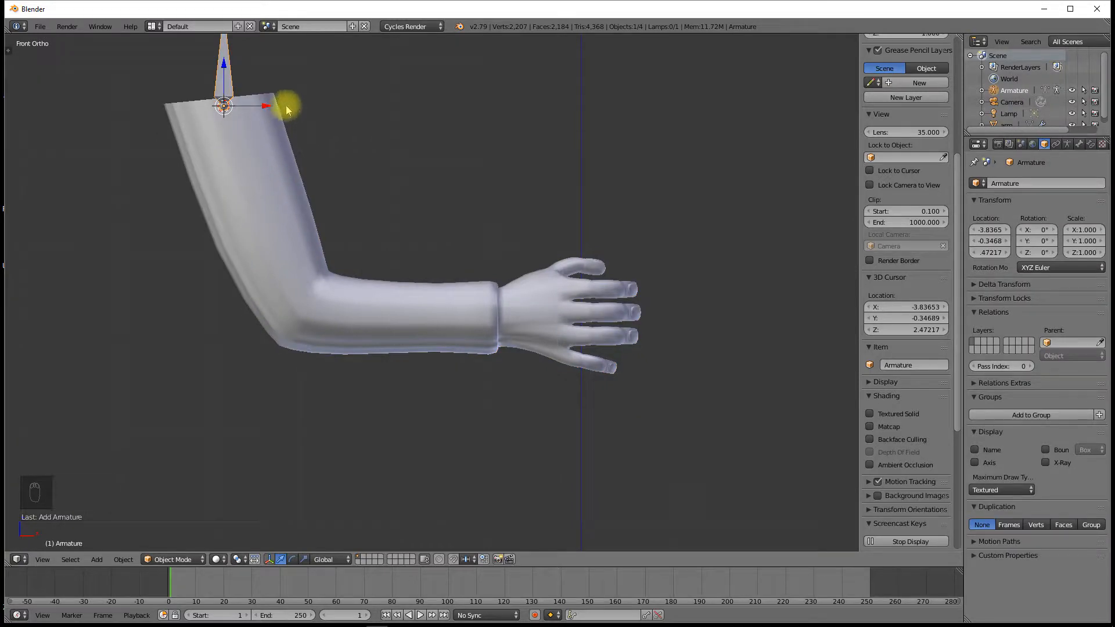
{"action": "key", "text": "Tab"}
{"action": "scroll", "coordinate": [281, 105], "scroll_direction": "down", "scroll_amount": 4}
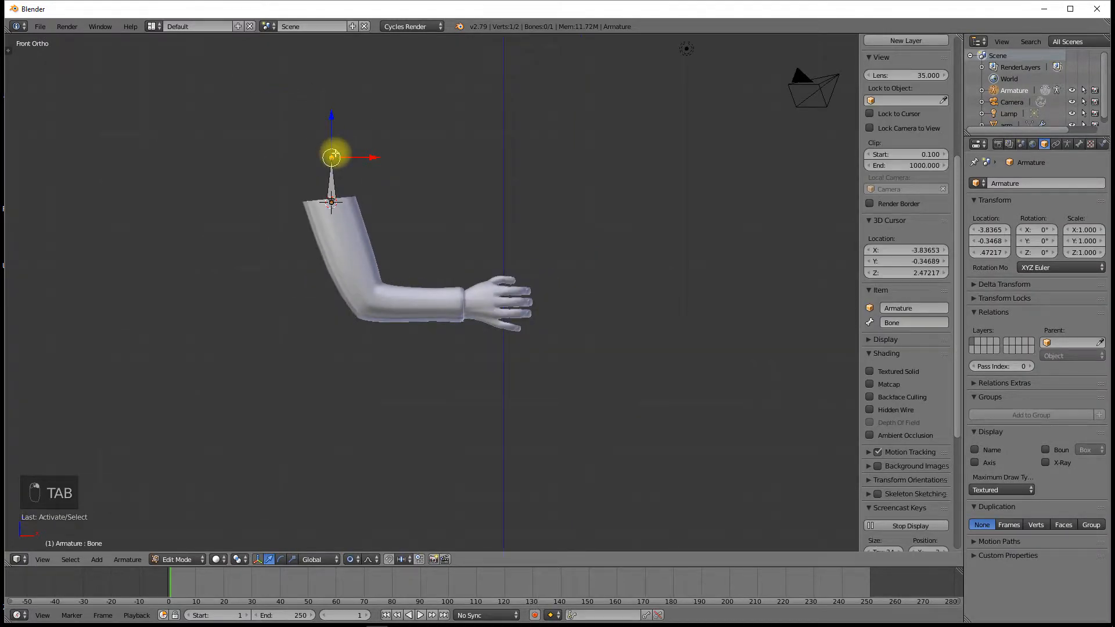
{"action": "key", "text": "g"}
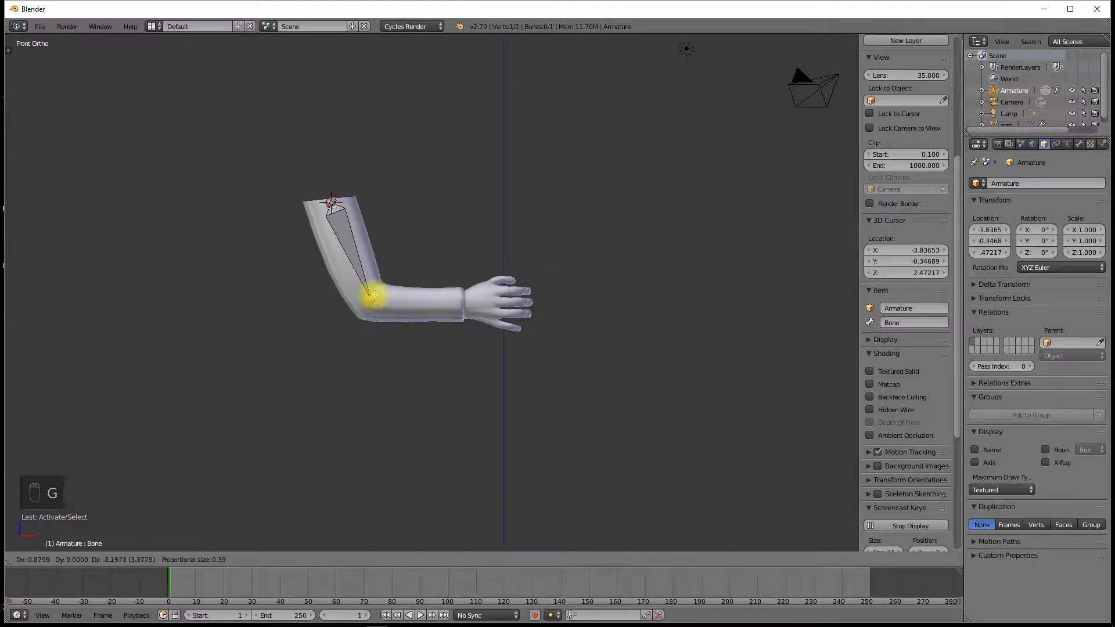
{"action": "left_click", "coordinate": [371, 297]}
Step: Extrude a forearm bone from the elbow to the wrist and a hand bone from the wrist to the base of the fingers
{"action": "scroll", "coordinate": [366, 296], "scroll_direction": "up", "scroll_amount": 4}
{"action": "key", "text": "e"}
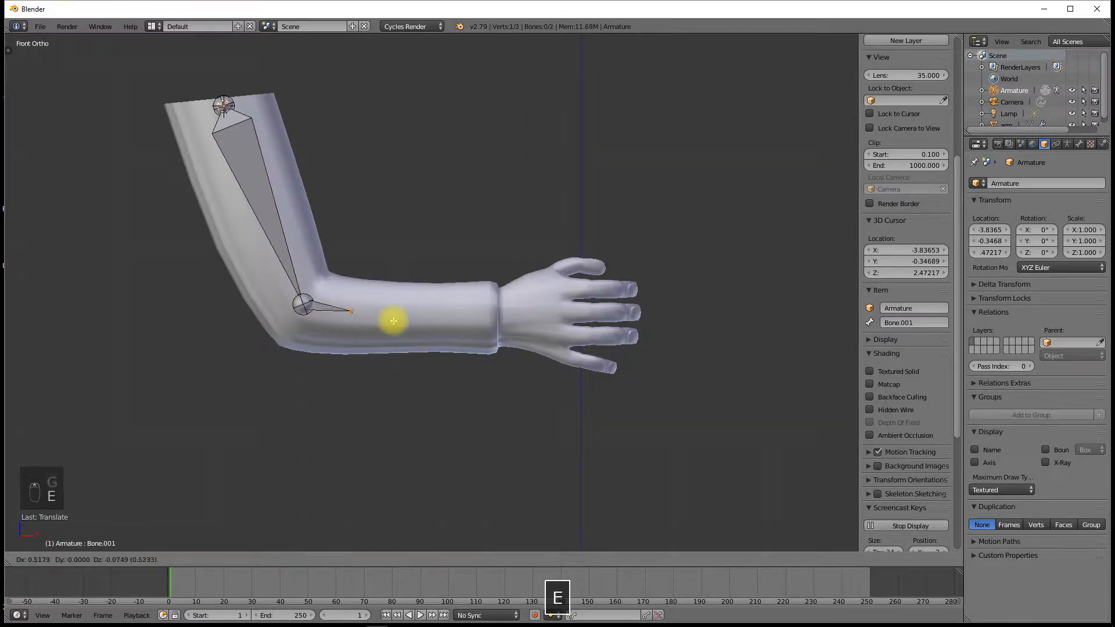
{"action": "left_click", "coordinate": [509, 322]}
{"action": "key", "text": "e"}
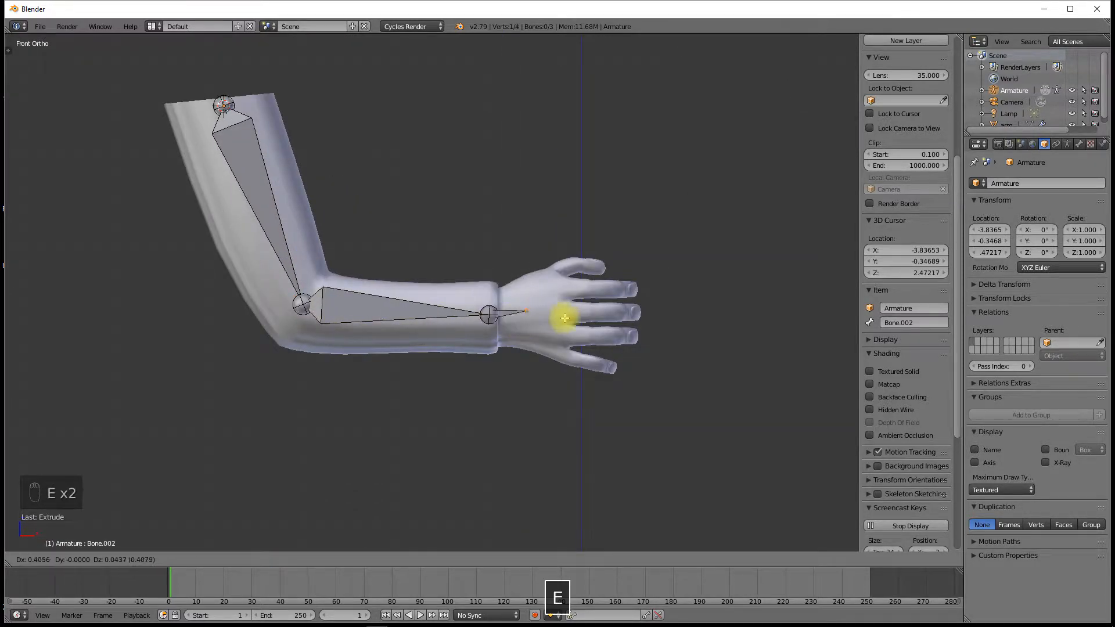
{"action": "left_click", "coordinate": [604, 318]}
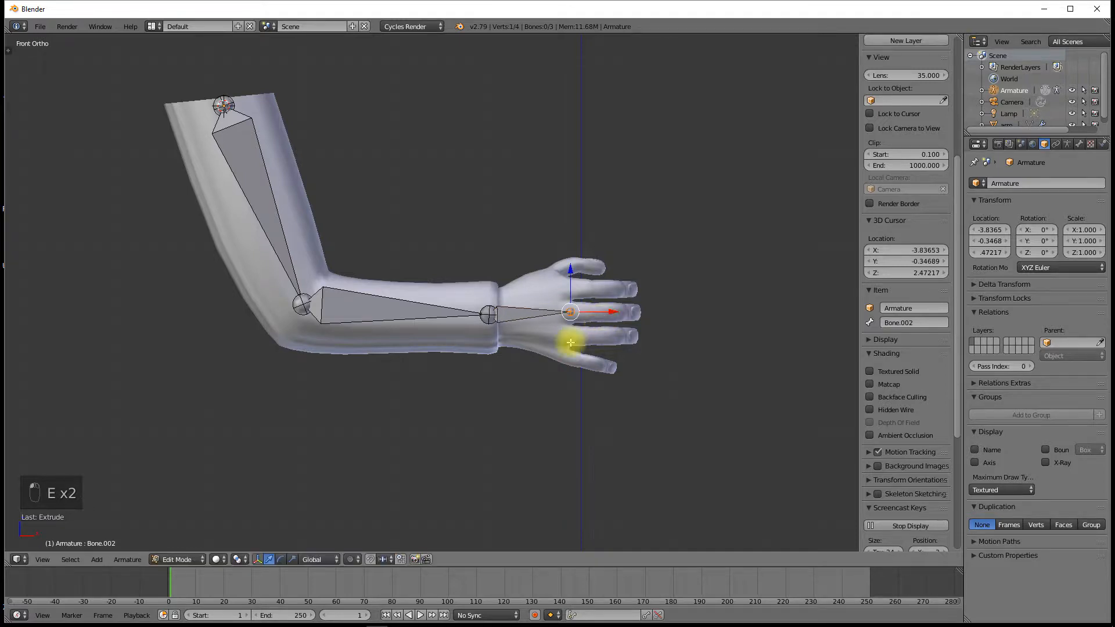
Step: Select all the bones and move them along Y into the centre of the arm
{"action": "scroll", "coordinate": [536, 312], "scroll_direction": "up", "scroll_amount": 2}
{"action": "middle_click_drag", "start_coordinate": [504, 349], "coordinate": [498, 410]}
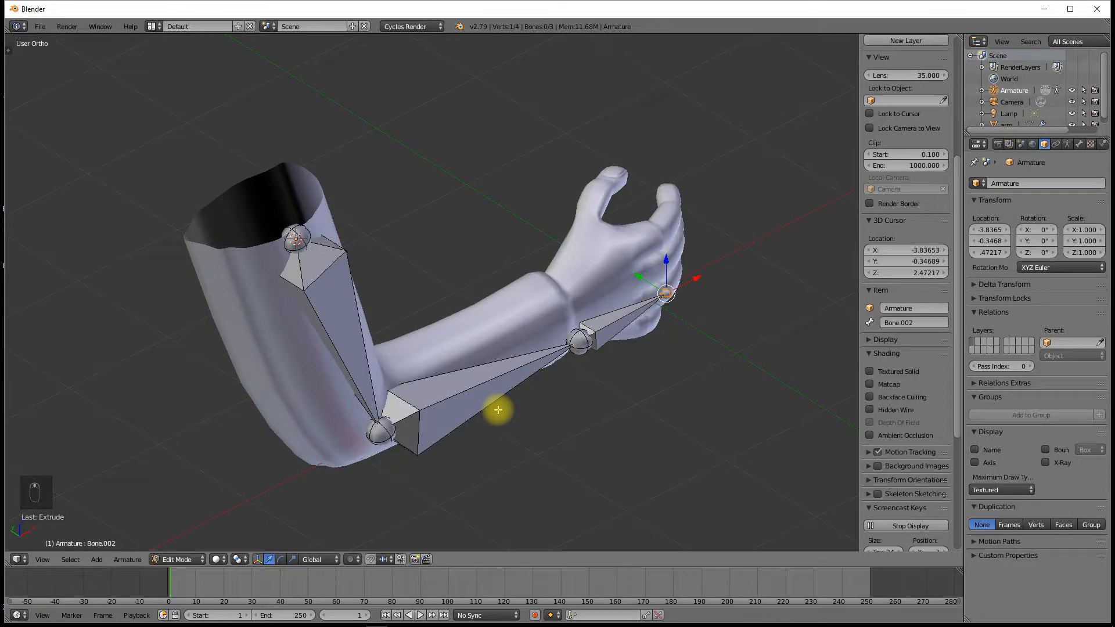
{"action": "key", "text": "KP_7"}
{"action": "key", "text": "a"}
{"action": "key", "text": "a"}
{"action": "key", "text": "a"}
{"action": "key", "text": "a"}
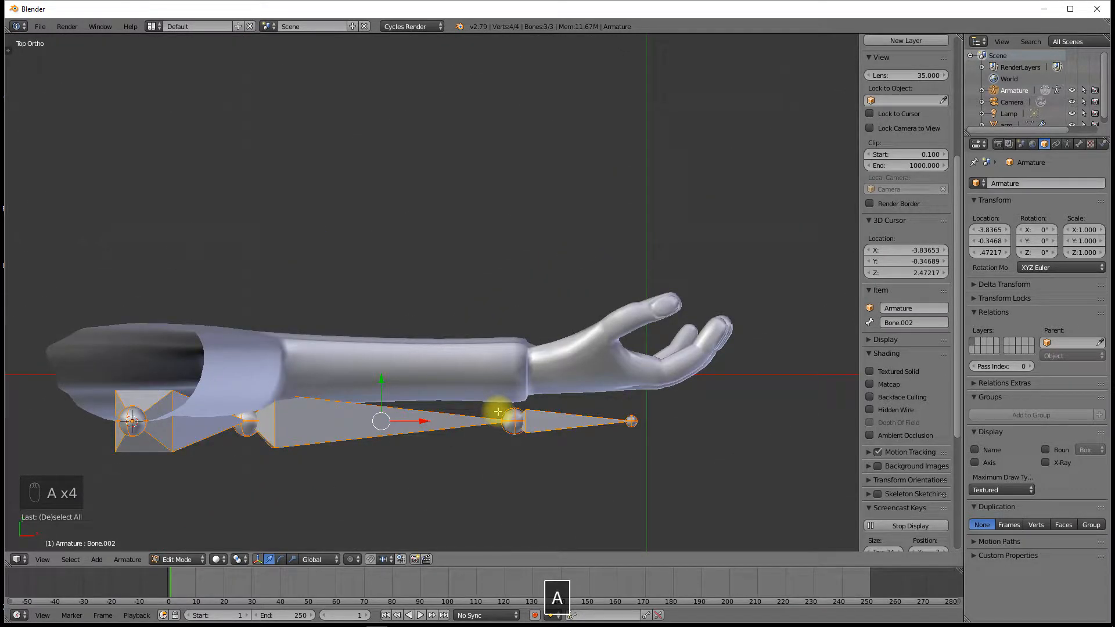
{"action": "key", "text": "g"}
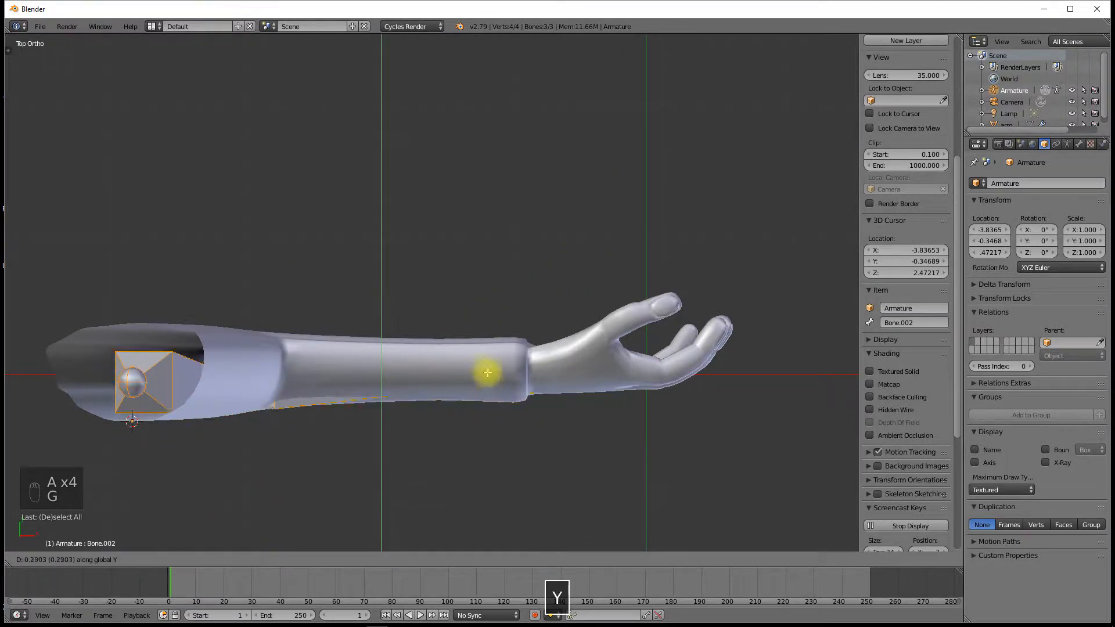
{"action": "left_click", "coordinate": [483, 362]}
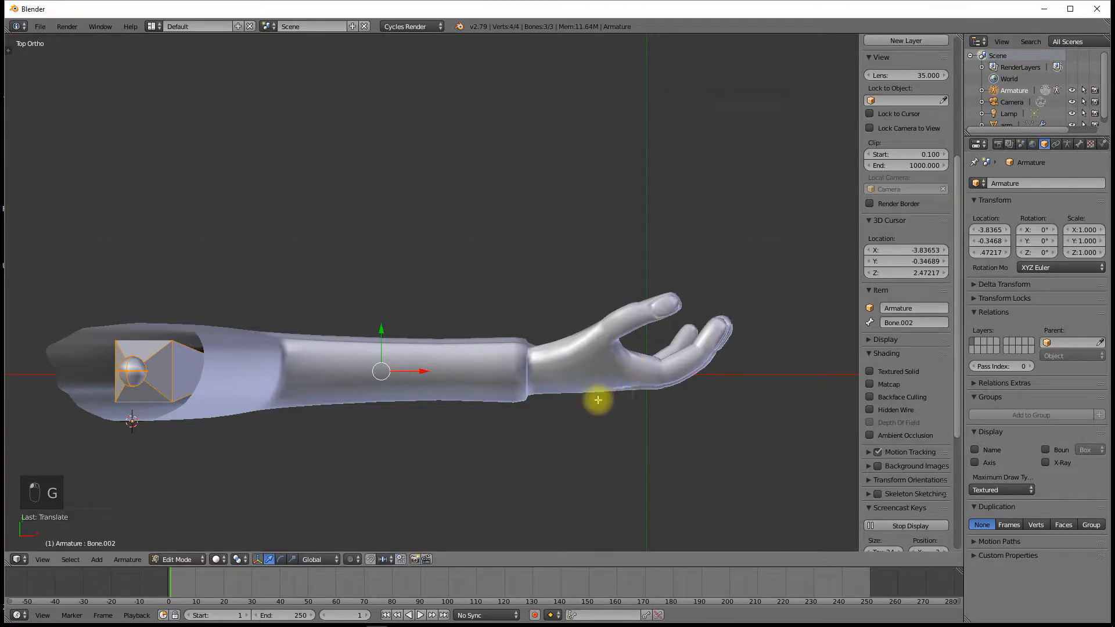
Step: Display the scene in wireframe and inspect how the bones sit inside the arm and hand
{"action": "key", "text": "z"}
{"action": "scroll", "coordinate": [587, 438], "scroll_direction": "up", "scroll_amount": 3}
{"action": "middle_click_drag", "start_coordinate": [587, 438], "coordinate": [661, 263]}
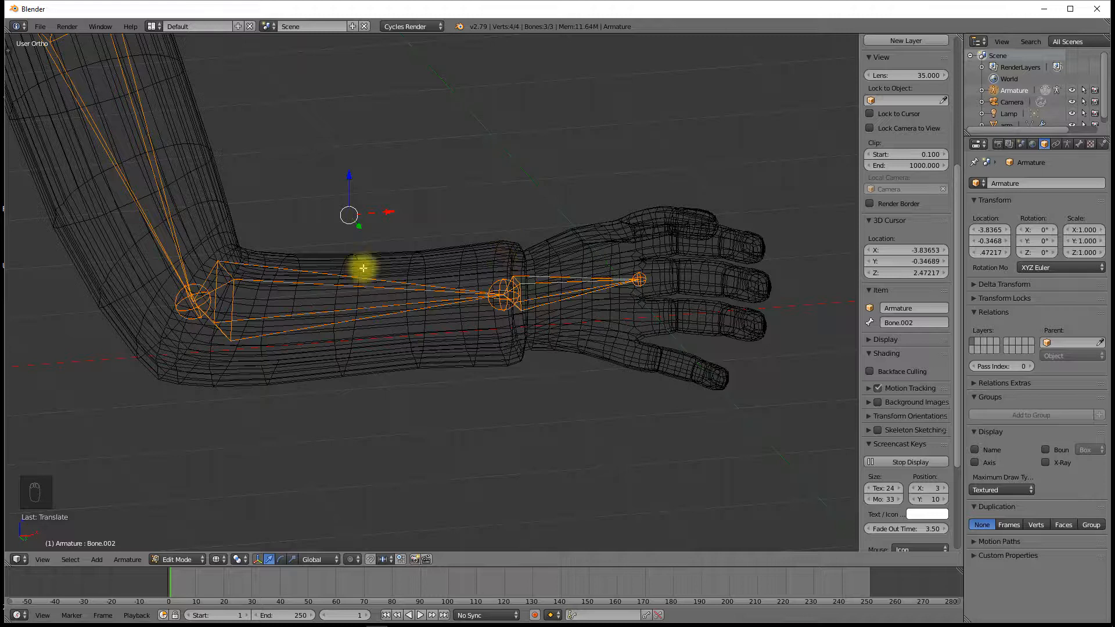
Step: Leave Edit Mode on the armature and rename the armature object to FPSrig
{"action": "key", "text": "KP_7"}
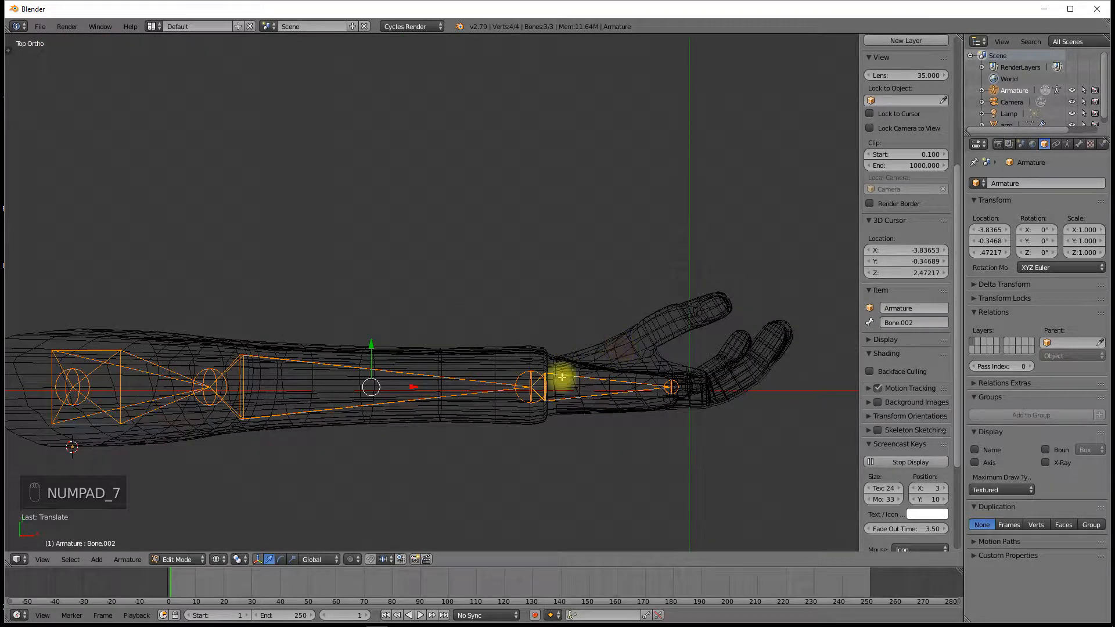
{"action": "key", "text": "Tab"}
{"action": "middle_click_drag", "start_coordinate": [511, 381], "coordinate": [433, 278]}
{"action": "scroll", "coordinate": [432, 278], "scroll_direction": "down", "scroll_amount": 3}
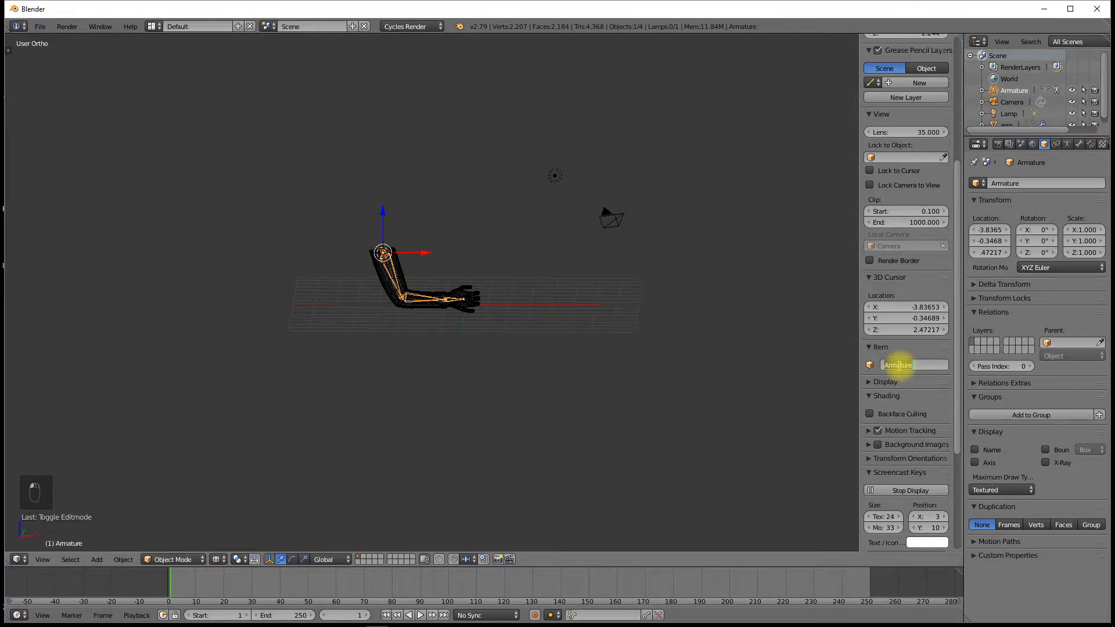
{"action": "type", "text": "FPSri"}
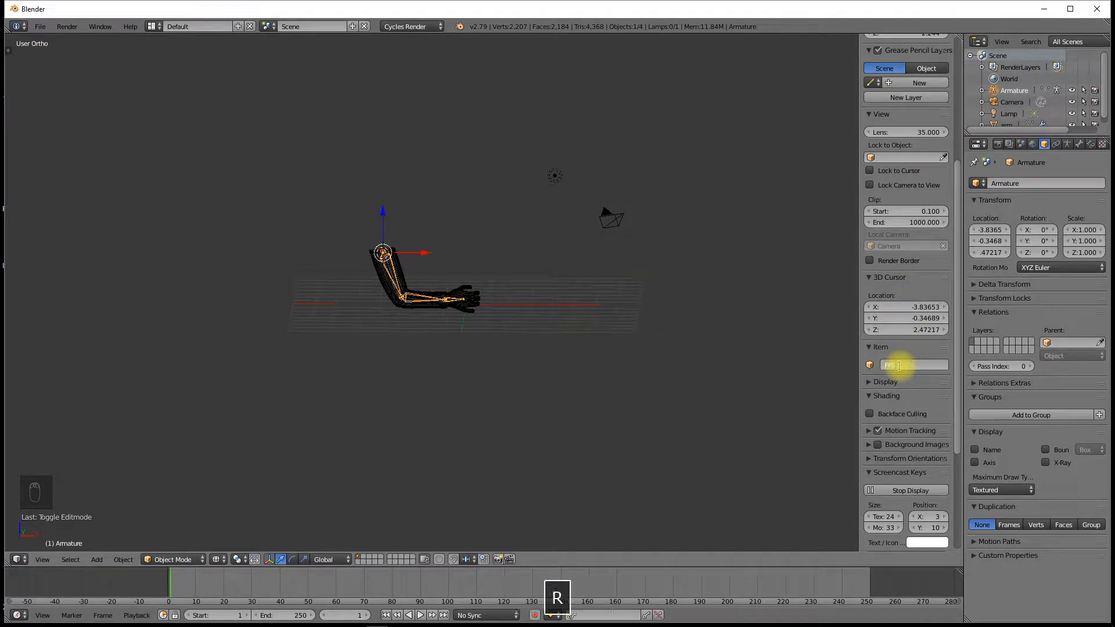
{"action": "type", "text": "g"}
{"action": "key", "text": "Return"}
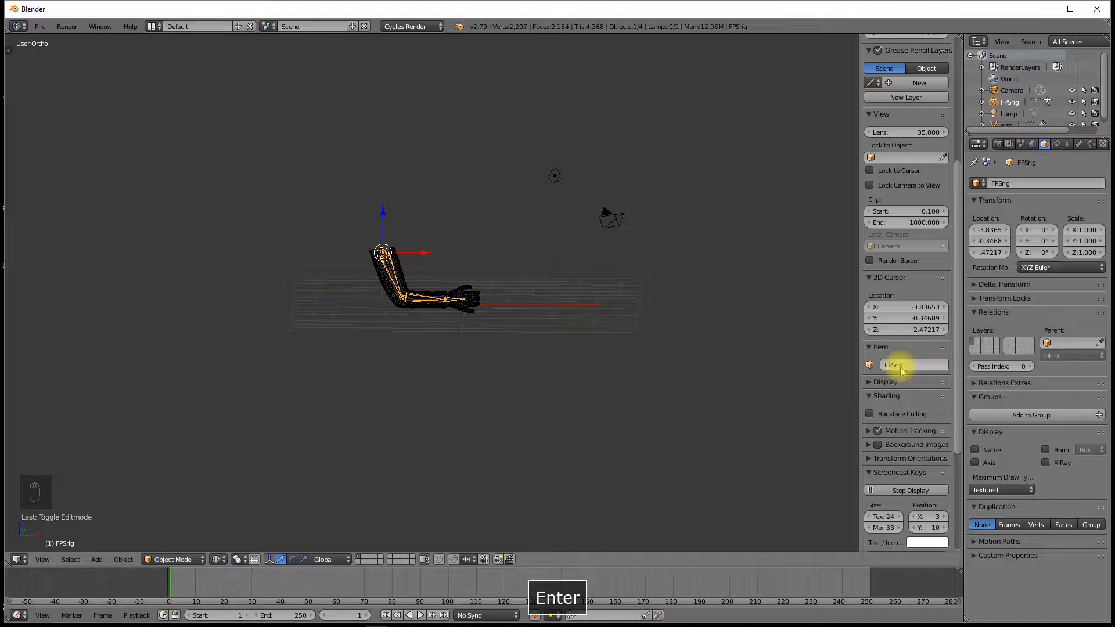
Step: Delete the camera and the lamp from the scene
{"action": "right_click", "coordinate": [599, 220]}
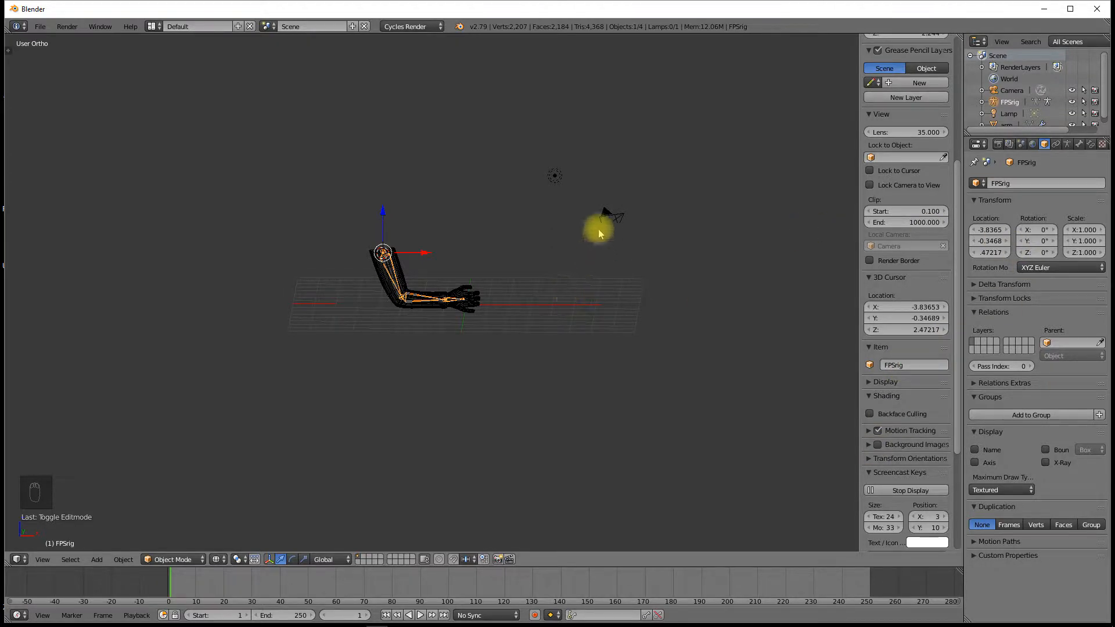
{"action": "key", "text": "x"}
{"action": "left_click", "coordinate": [575, 182]}
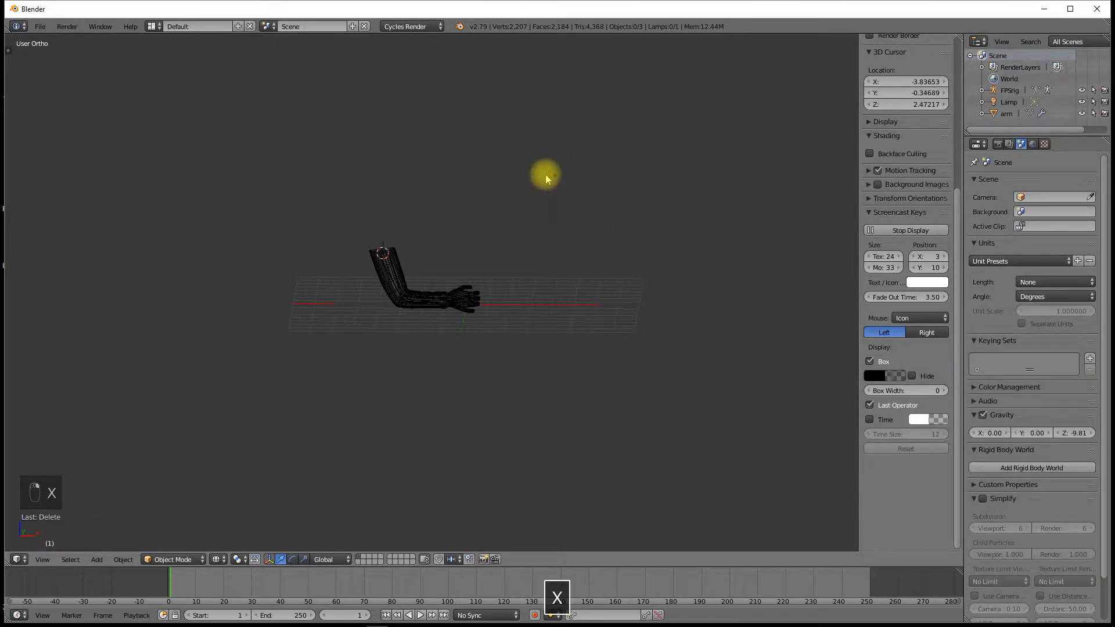
{"action": "right_click", "coordinate": [546, 176]}
{"action": "key", "text": "x"}
{"action": "left_click", "coordinate": [551, 181]}
Step: Parent the arm mesh to the FPSrig armature so that its bones deform the mesh
{"action": "scroll", "coordinate": [475, 225], "scroll_direction": "up", "scroll_amount": 4}
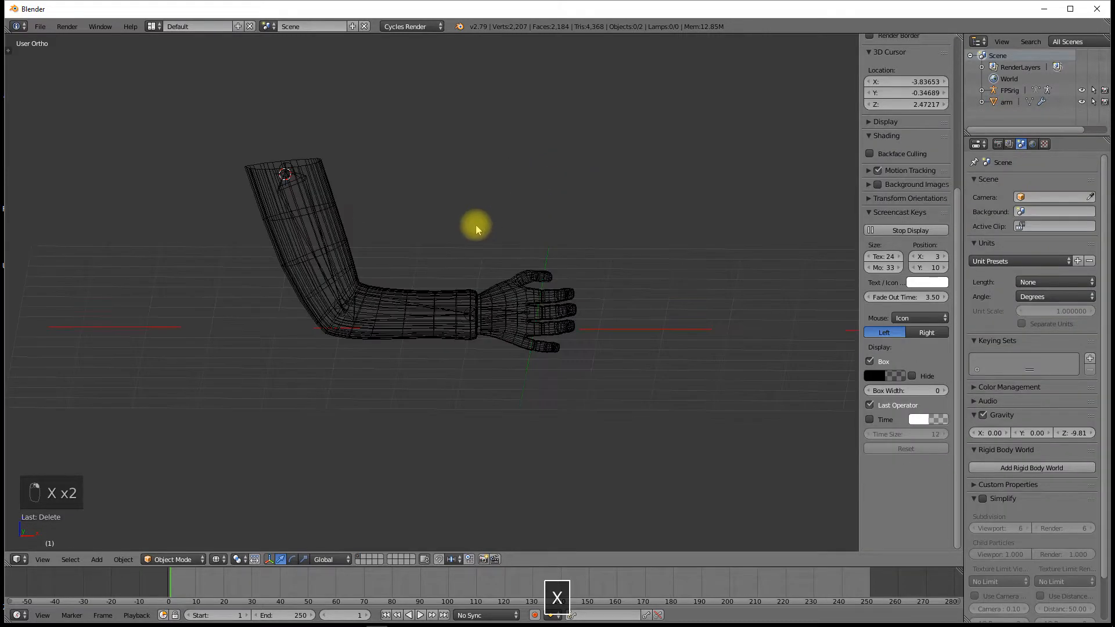
{"action": "scroll", "coordinate": [448, 251], "scroll_direction": "up", "scroll_amount": 2}
{"action": "middle_click_drag", "start_coordinate": [448, 251], "coordinate": [444, 260]}
{"action": "right_click", "coordinate": [466, 309]}
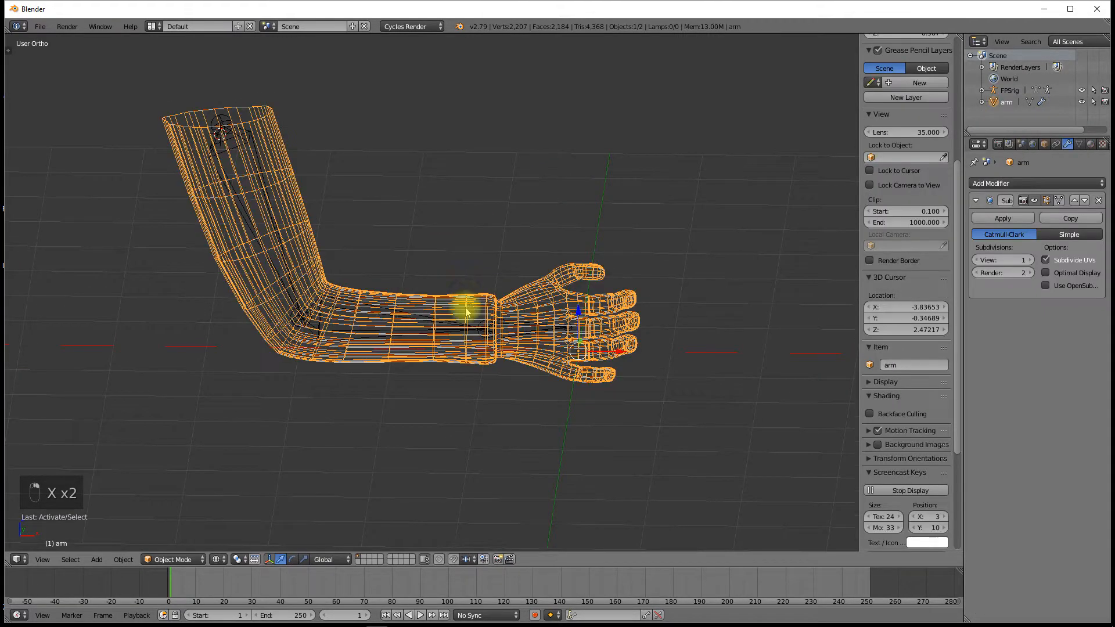
{"action": "right_click", "coordinate": [438, 333], "text": "shift"}
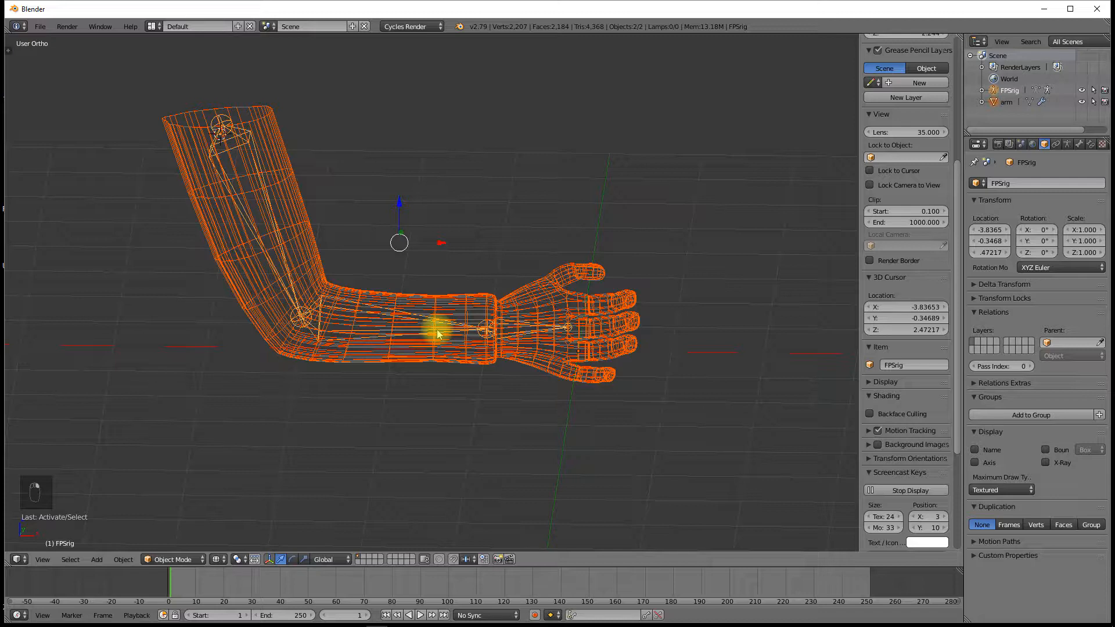
{"action": "key", "text": "ctrl+p"}
{"action": "left_click", "coordinate": [431, 386]}
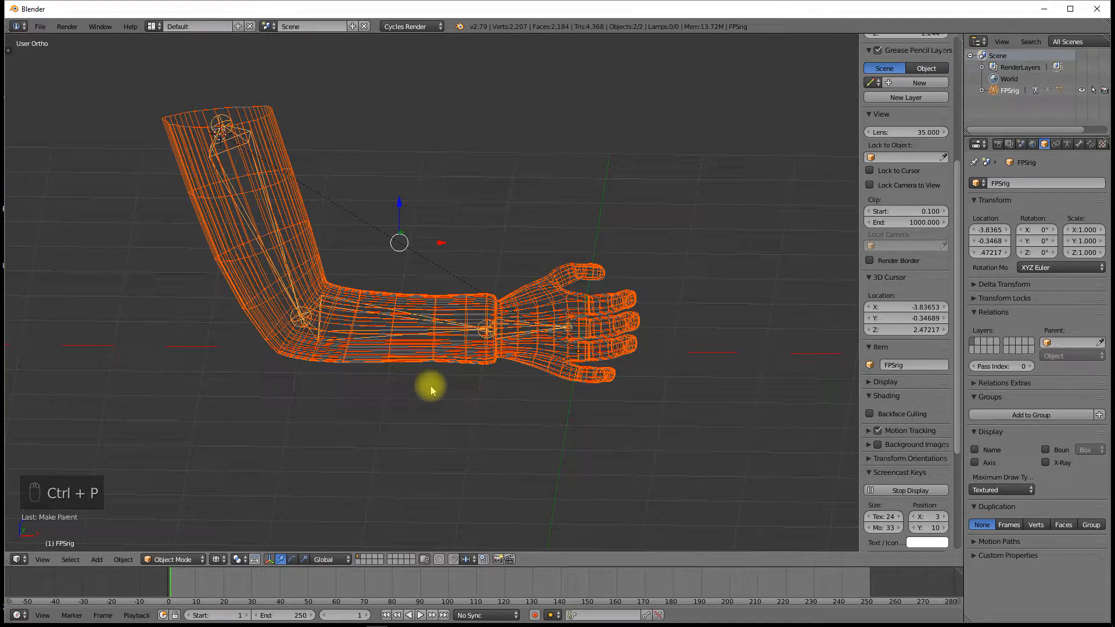
Step: Select only the FPSrig armature in front view and switch it to Pose Mode
{"action": "key", "text": "KP_1"}
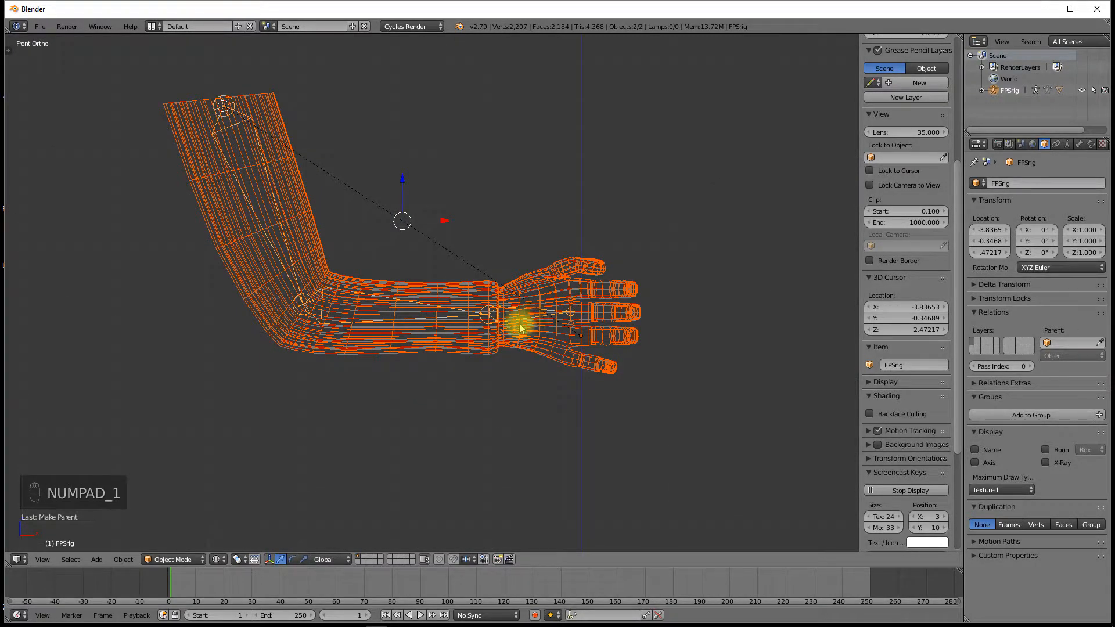
{"action": "scroll", "coordinate": [551, 320], "scroll_direction": "up", "scroll_amount": 2}
{"action": "right_click", "coordinate": [487, 320]}
{"action": "right_click", "coordinate": [488, 319]}
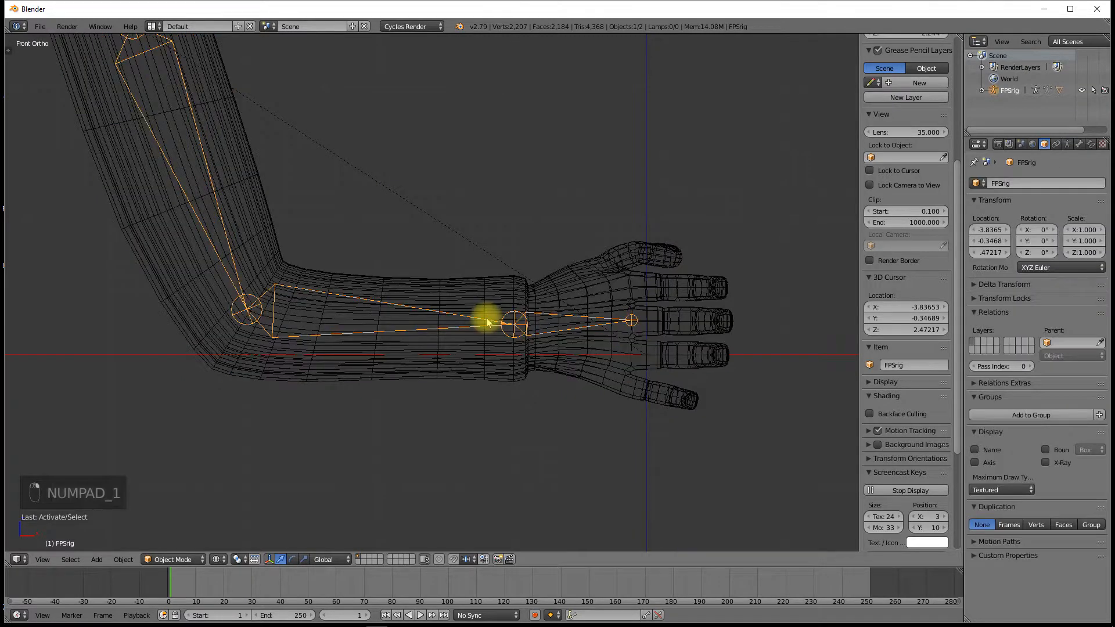
{"action": "left_click", "coordinate": [173, 559]}
{"action": "left_click", "coordinate": [175, 516]}
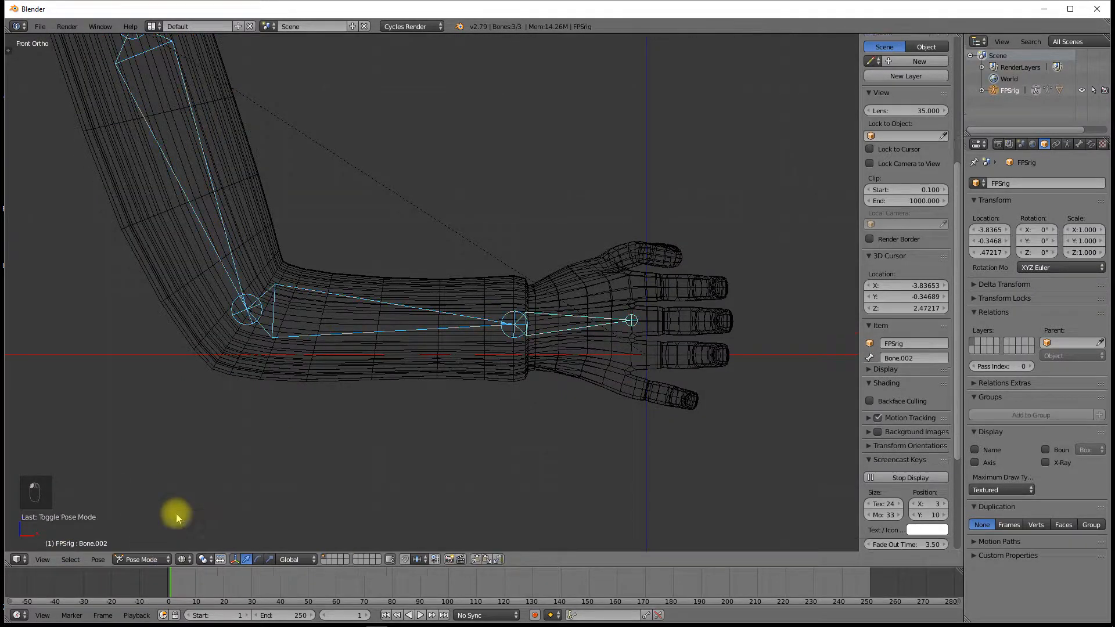
Step: Test how the arm mesh follows rotations of the hand, forearm and upper arm bones, cancelling each rotation
{"action": "right_click", "coordinate": [552, 338]}
{"action": "key", "text": "r"}
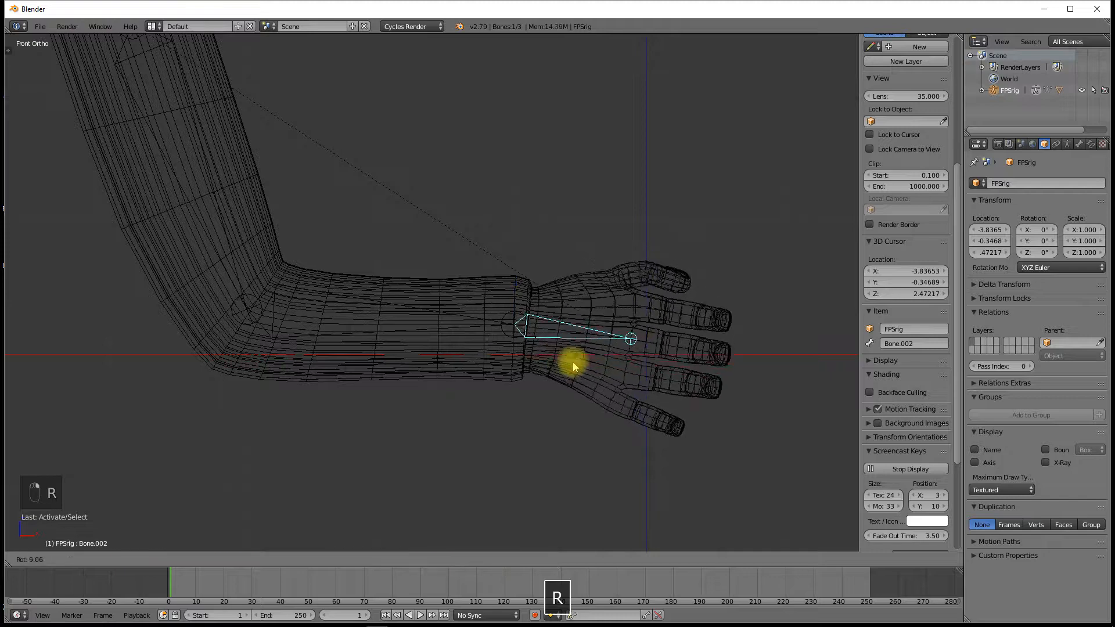
{"action": "right_click", "coordinate": [582, 330]}
{"action": "right_click", "coordinate": [440, 325]}
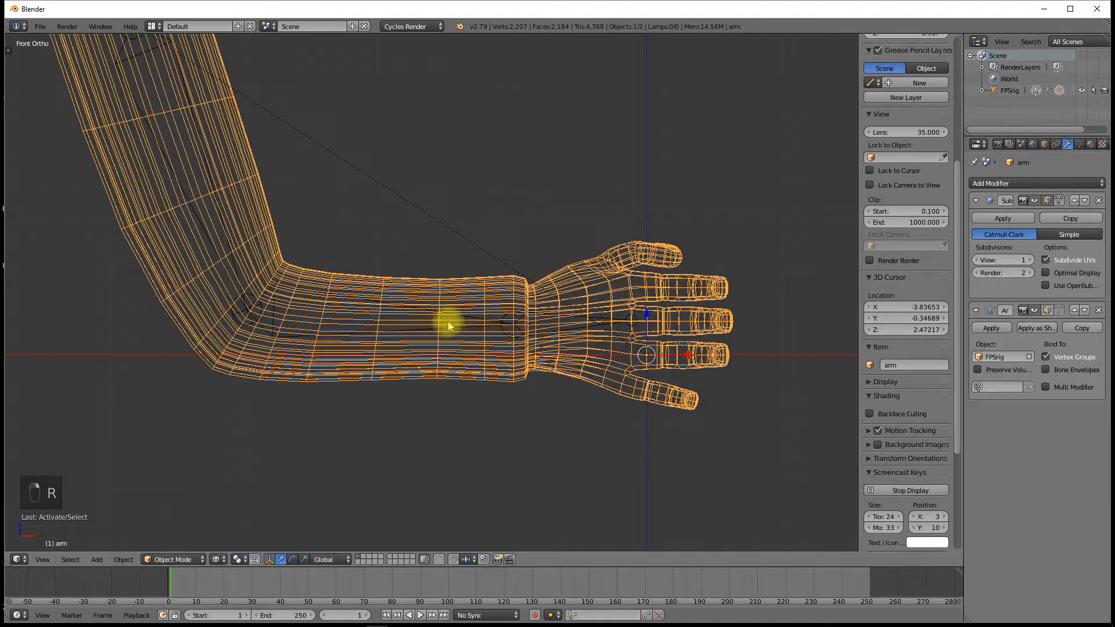
{"action": "right_click", "coordinate": [427, 334]}
{"action": "key", "text": "r"}
{"action": "right_click", "coordinate": [433, 304]}
{"action": "right_click", "coordinate": [225, 249]}
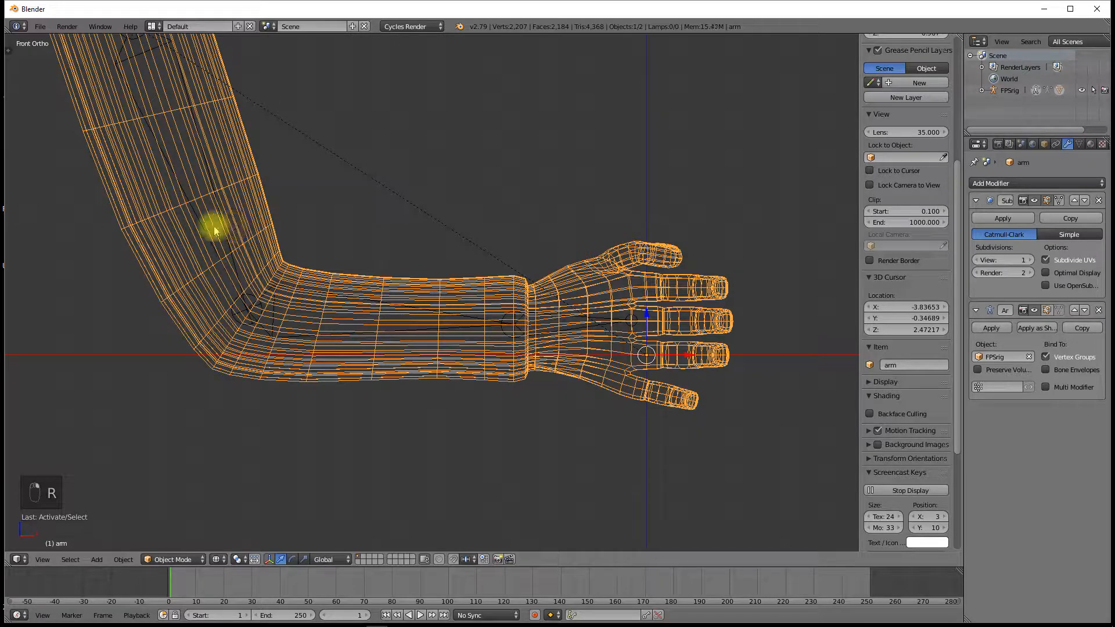
{"action": "scroll", "coordinate": [175, 197], "scroll_direction": "down", "scroll_amount": 1}
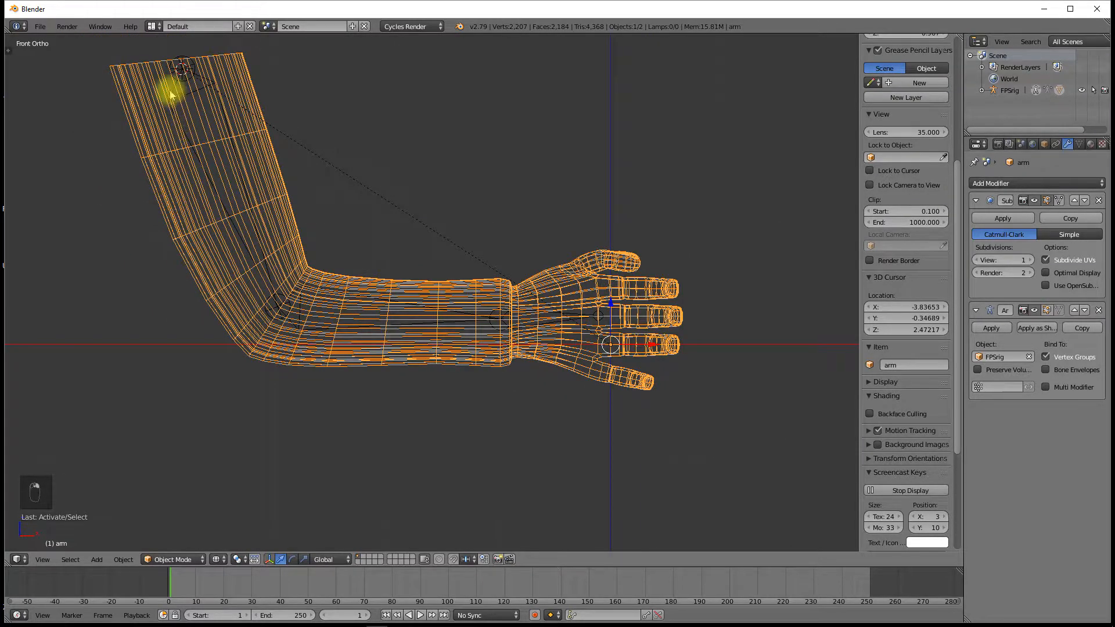
{"action": "right_click", "coordinate": [236, 241]}
{"action": "key", "text": "r"}
{"action": "right_click", "coordinate": [273, 219]}
Step: Select all three bones and insert a LocRotScale keyframe for them at frame 1
{"action": "scroll", "coordinate": [358, 295], "scroll_direction": "down", "scroll_amount": 4}
{"action": "middle_click_drag", "start_coordinate": [358, 295], "coordinate": [532, 358]}
{"action": "scroll", "coordinate": [481, 336], "scroll_direction": "up", "scroll_amount": 3}
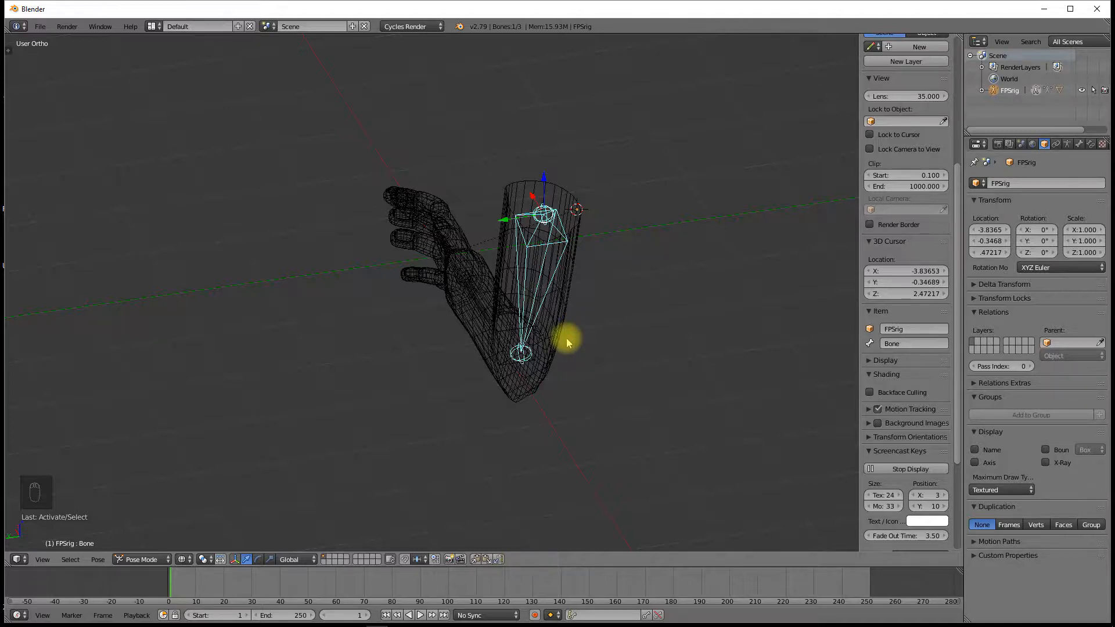
{"action": "key", "text": "KP_7"}
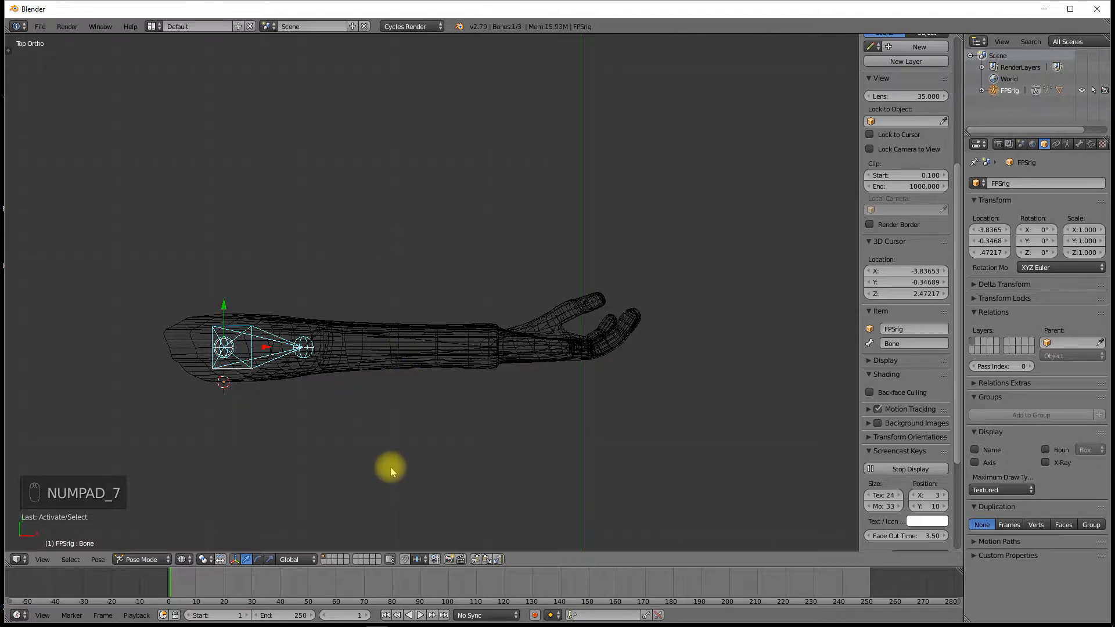
{"action": "key", "text": "a"}
{"action": "key", "text": "a"}
{"action": "key", "text": "a"}
{"action": "key", "text": "a"}
{"action": "key", "text": "i"}
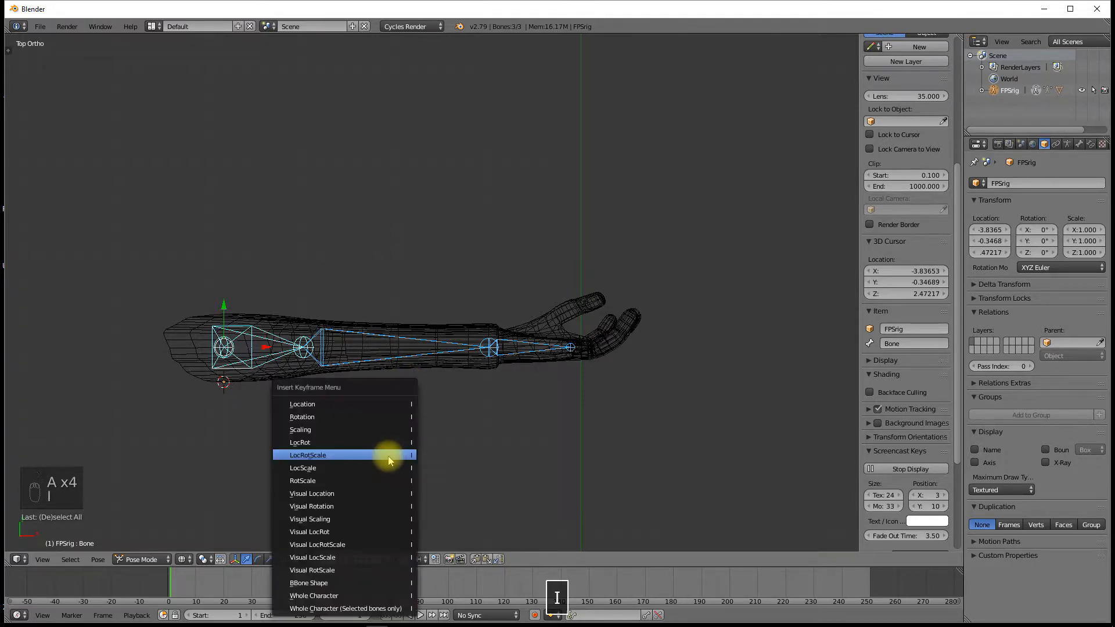
{"action": "left_click", "coordinate": [388, 455]}
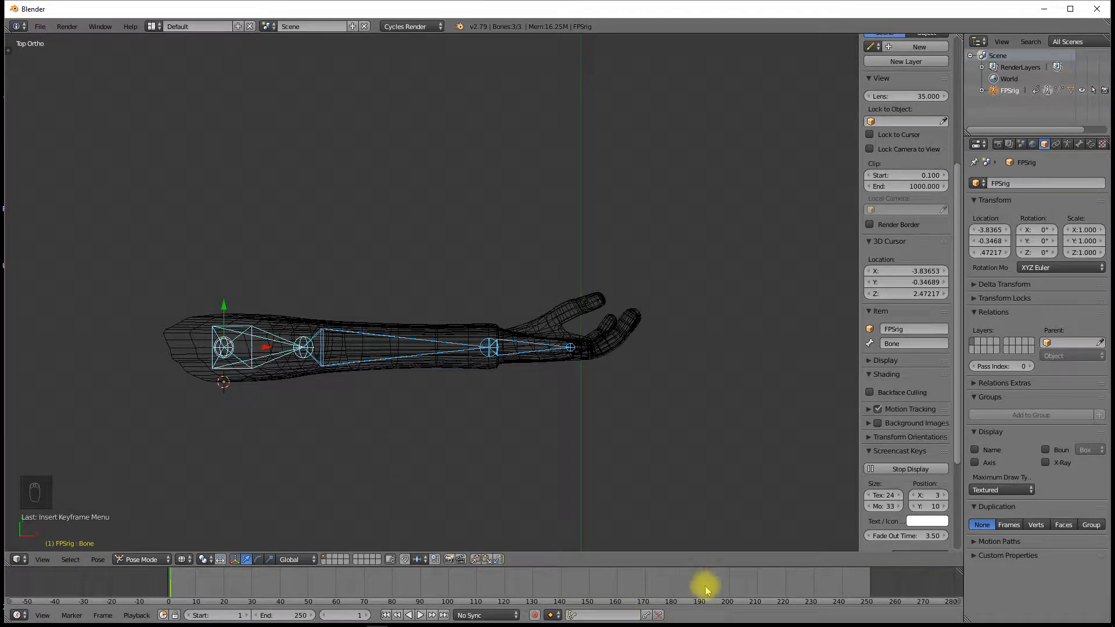
Step: Go to frame 200 and insert a keyframe there for all the bones in the same rest pose
{"action": "left_click", "coordinate": [730, 588]}
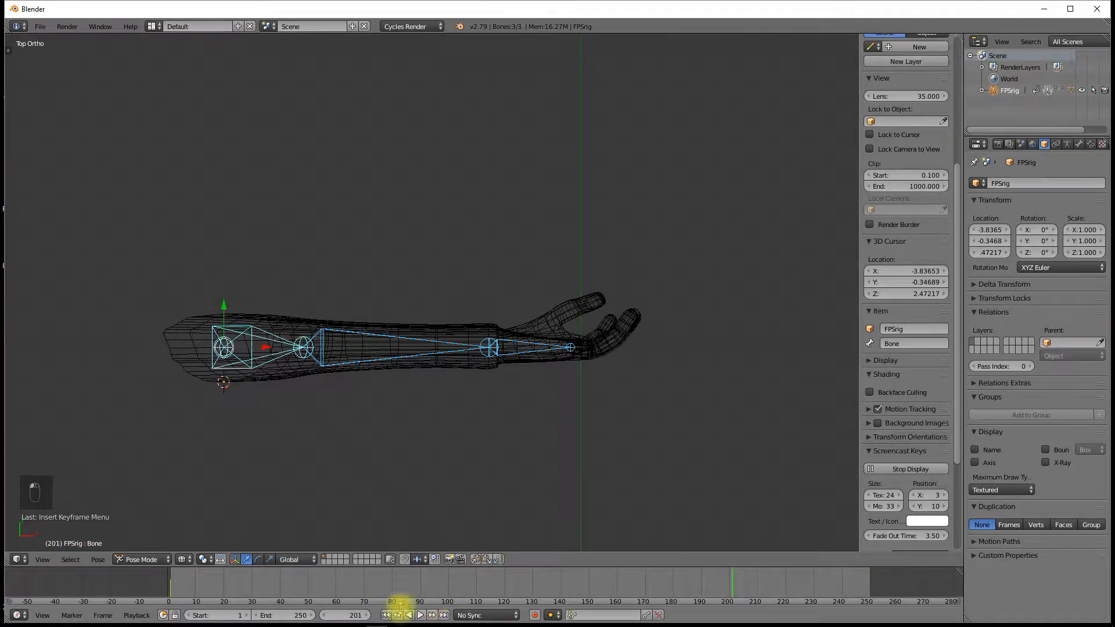
{"action": "key", "text": "Left"}
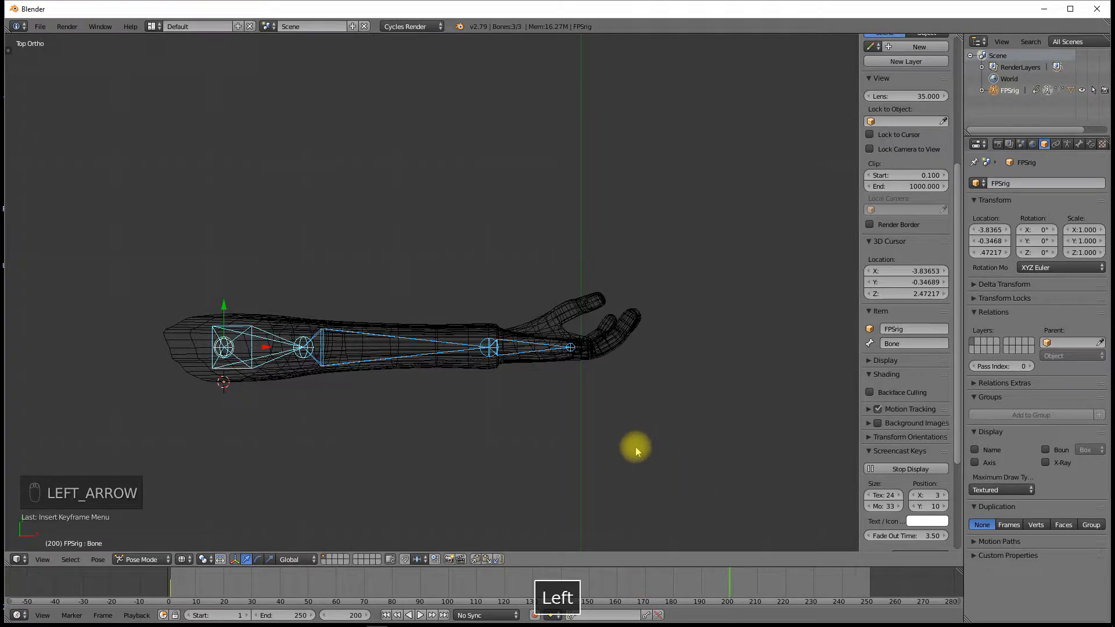
{"action": "key", "text": "i"}
{"action": "left_click", "coordinate": [457, 351]}
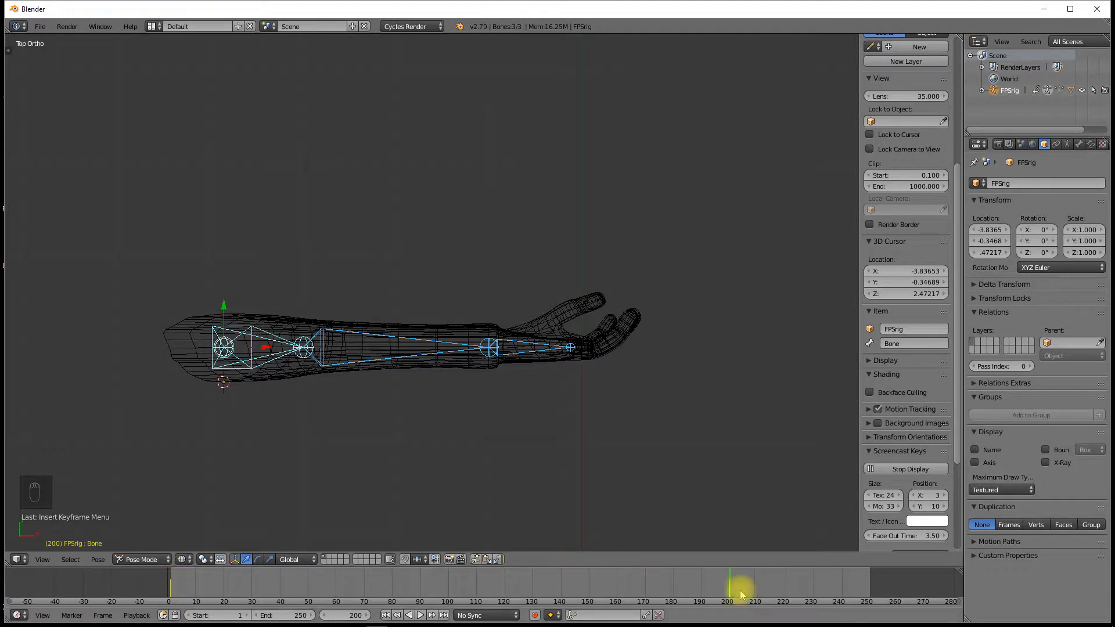
Step: Try to rotate the forearm, upper arm and hand bones toward positive Y in top view at frame 200
{"action": "key", "text": "ctrl+Tab"}
{"action": "right_click", "coordinate": [406, 362]}
{"action": "right_click", "coordinate": [407, 359]}
{"action": "key", "text": "r"}
{"action": "left_click", "coordinate": [435, 360]}
{"action": "right_click", "coordinate": [270, 332]}
{"action": "key", "text": "r"}
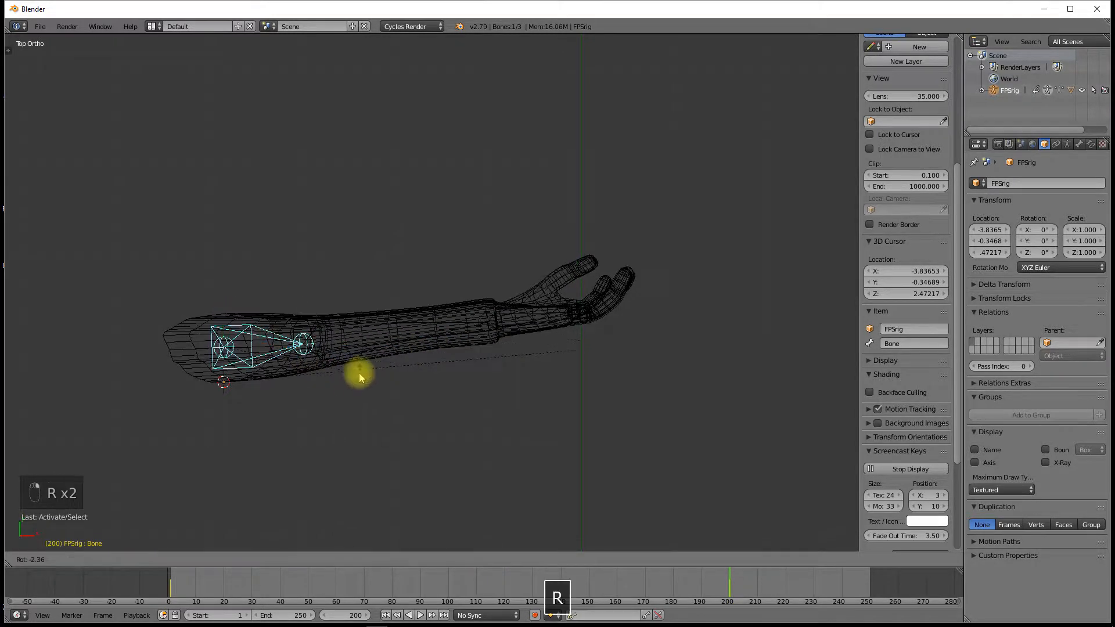
{"action": "right_click", "coordinate": [530, 291]}
{"action": "right_click", "coordinate": [531, 294]}
{"action": "key", "text": "r"}
{"action": "left_click", "coordinate": [527, 297]}
Step: Try to lower the forearm bone in front view at frame 200
{"action": "key", "text": "KP_1"}
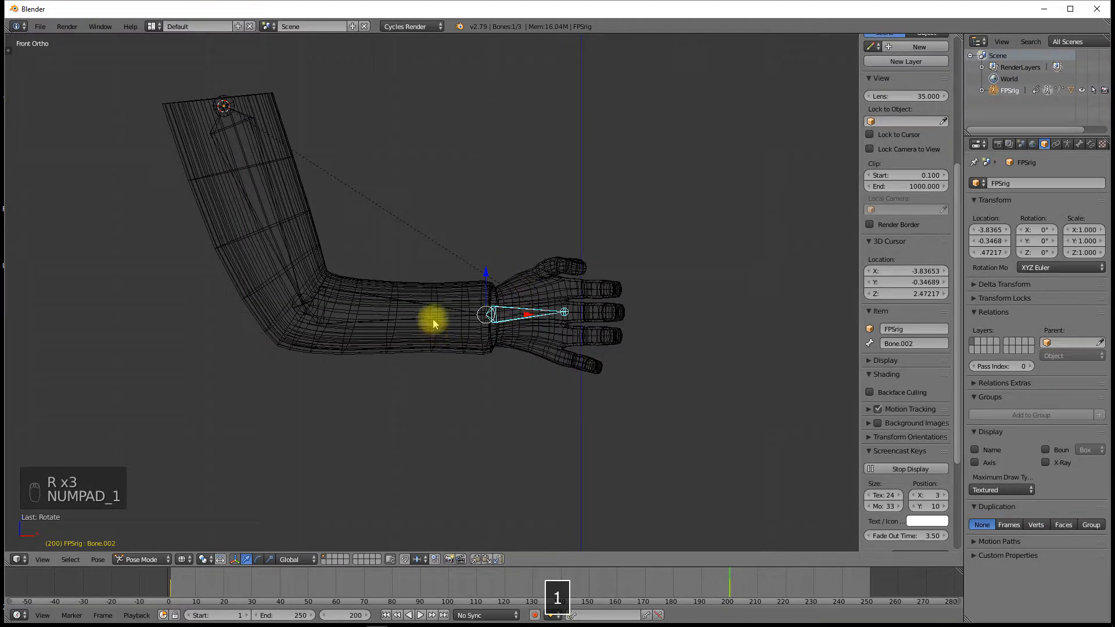
{"action": "right_click", "coordinate": [428, 318]}
{"action": "right_click_drag", "start_coordinate": [429, 315], "coordinate": [423, 328]}
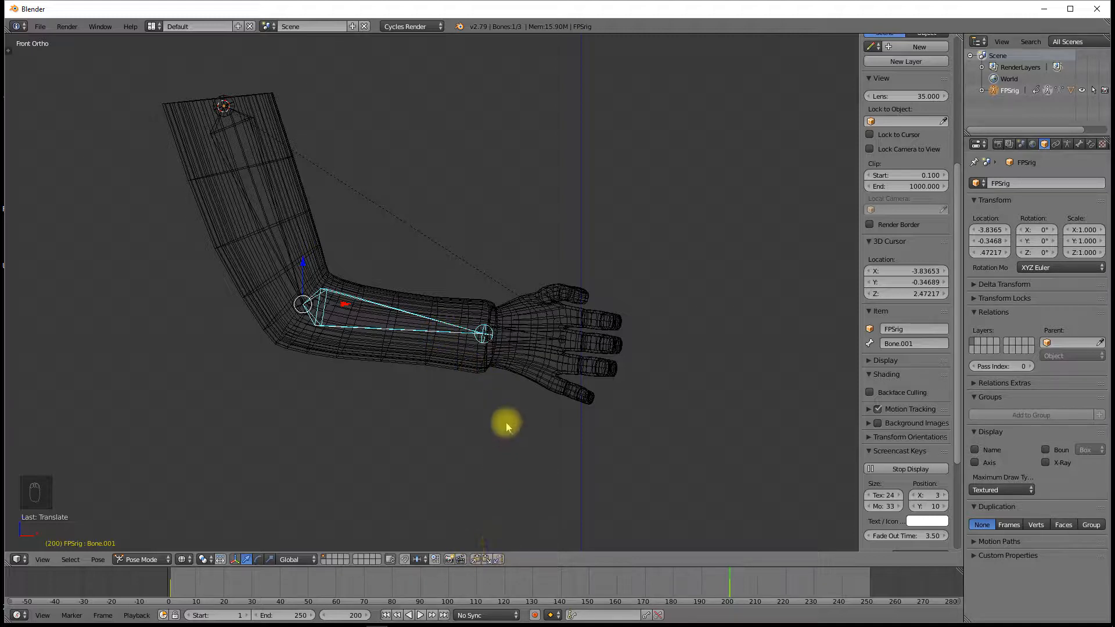
Step: Go to frame 120 and rotate the forearm, hand and upper arm bones toward positive Y in top view
{"action": "left_click_drag", "start_coordinate": [581, 588], "coordinate": [510, 592]}
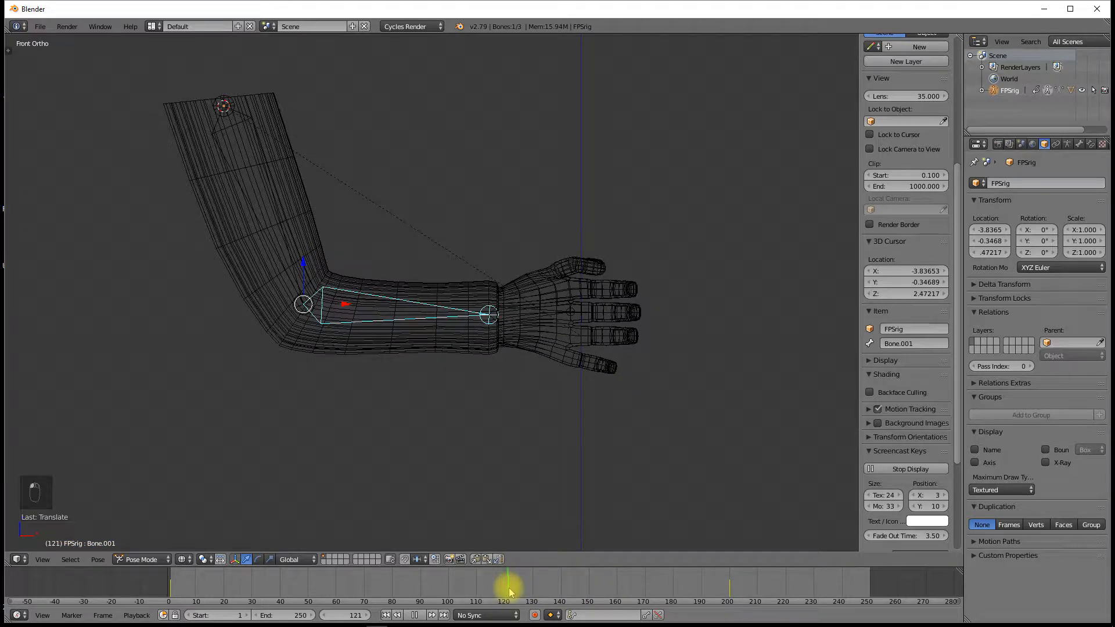
{"action": "key", "text": "KP_7"}
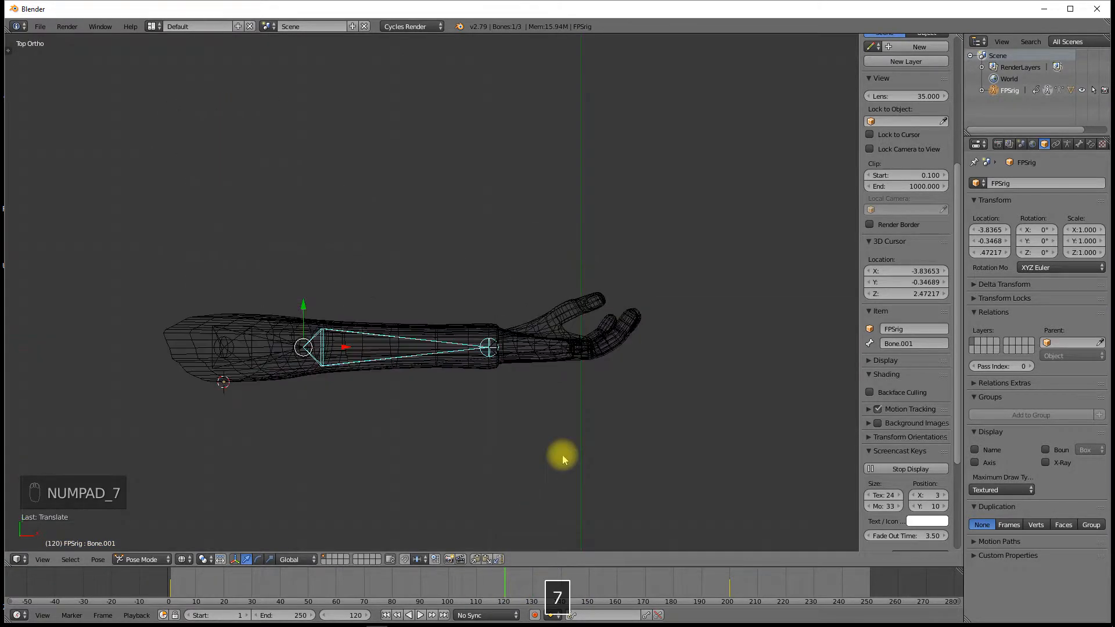
{"action": "key", "text": "r"}
{"action": "left_click", "coordinate": [523, 393]}
{"action": "right_click", "coordinate": [547, 328]}
{"action": "key", "text": "r"}
{"action": "left_click", "coordinate": [535, 323]}
{"action": "right_click", "coordinate": [293, 348]}
{"action": "key", "text": "r"}
{"action": "left_click", "coordinate": [306, 340]}
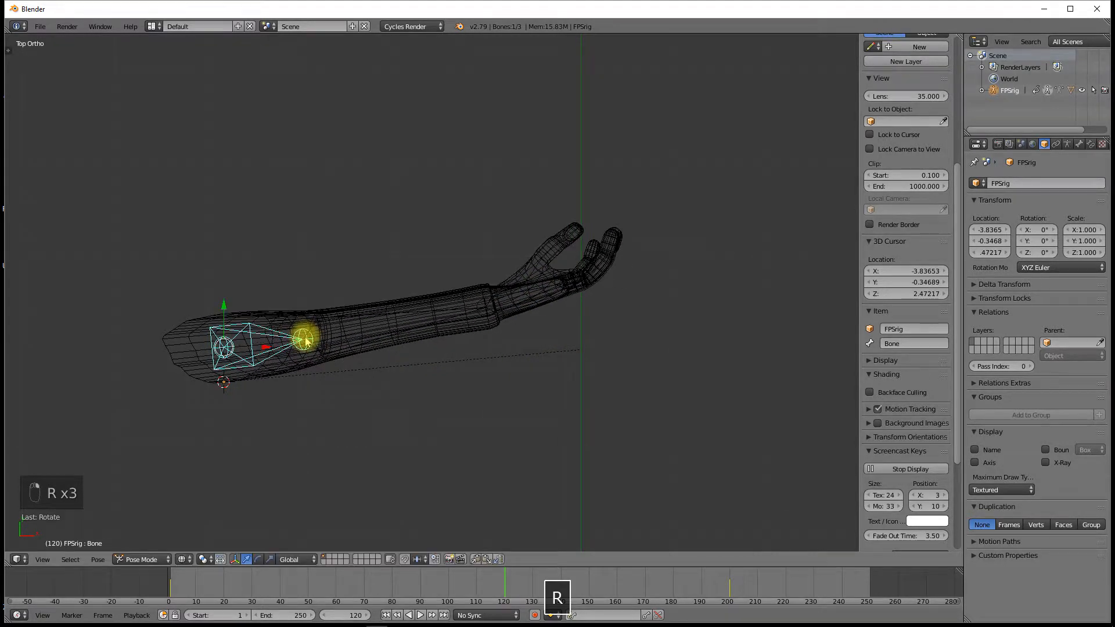
Step: Rotate the forearm bone slightly downward in front view at frame 120
{"action": "key", "text": "KP_1"}
{"action": "right_click", "coordinate": [368, 323]}
{"action": "right_click", "coordinate": [416, 336]}
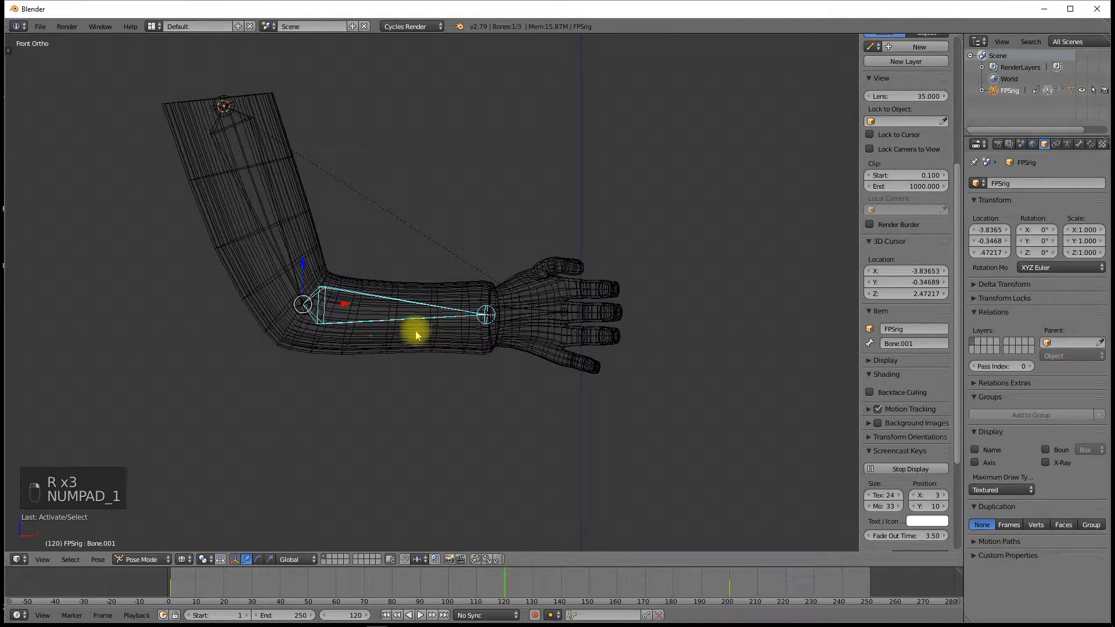
{"action": "key", "text": "r"}
{"action": "left_click", "coordinate": [468, 366]}
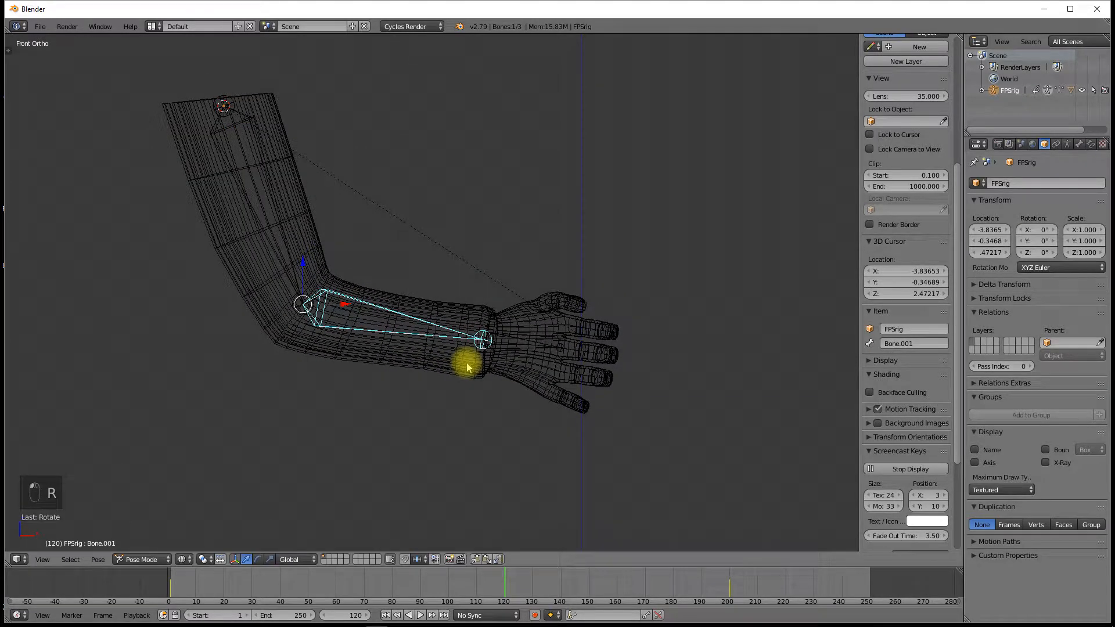
Step: Insert a LocRotScale keyframe for all the bones at frame 120 and play the animation, viewing it at an angle
{"action": "key", "text": "a"}
{"action": "key", "text": "a"}
{"action": "key", "text": "a"}
{"action": "key", "text": "i"}
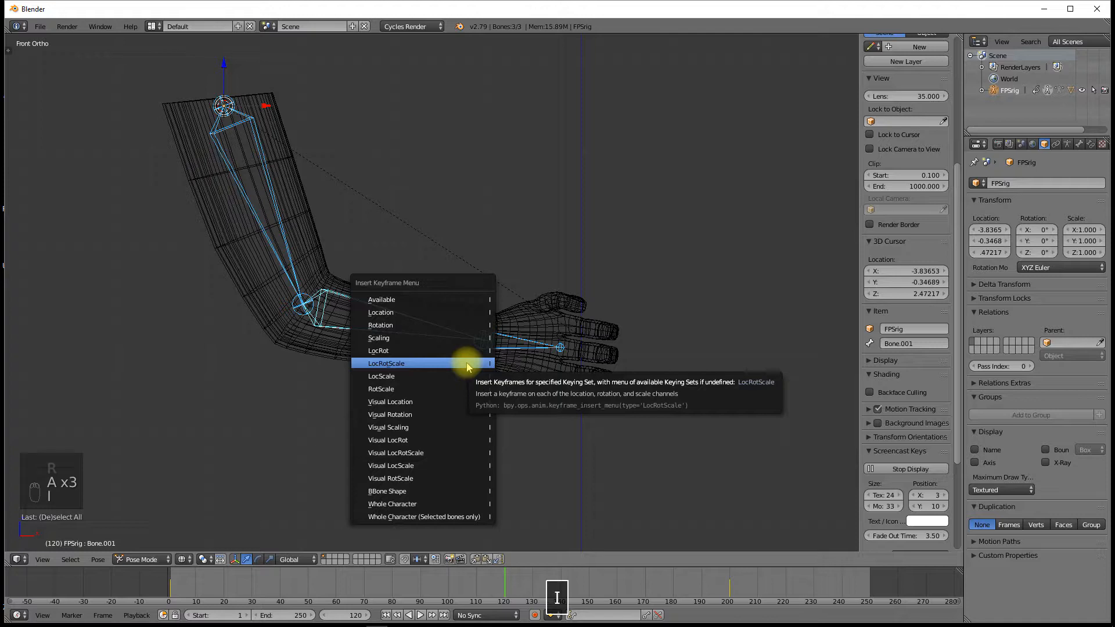
{"action": "left_click", "coordinate": [463, 361]}
{"action": "key", "text": "alt+a"}
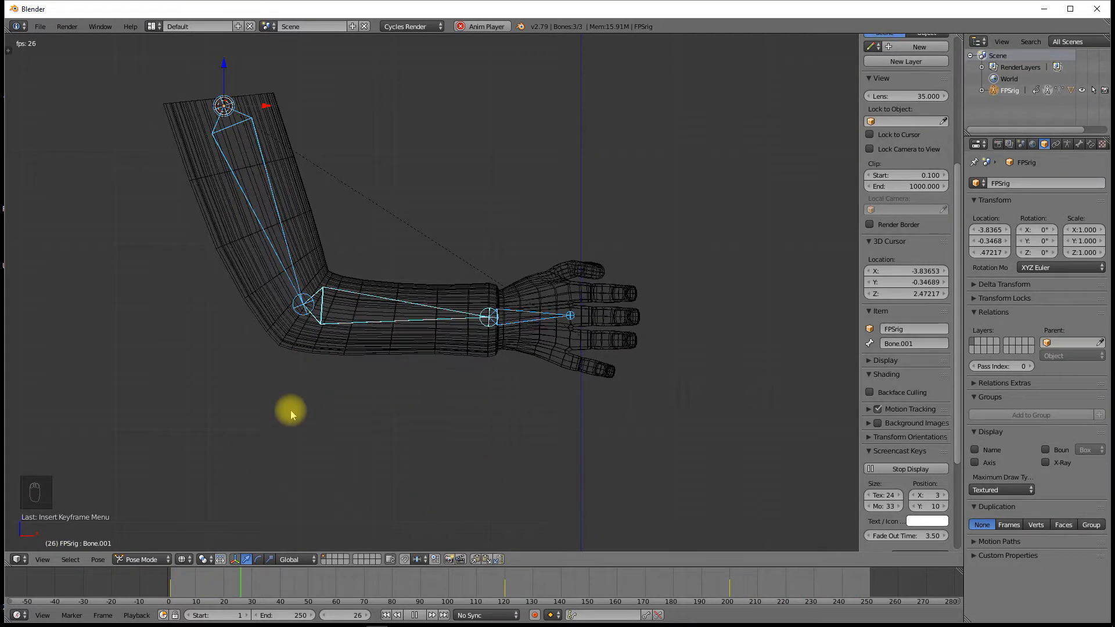
{"action": "middle_click_drag", "start_coordinate": [249, 376], "coordinate": [423, 444]}
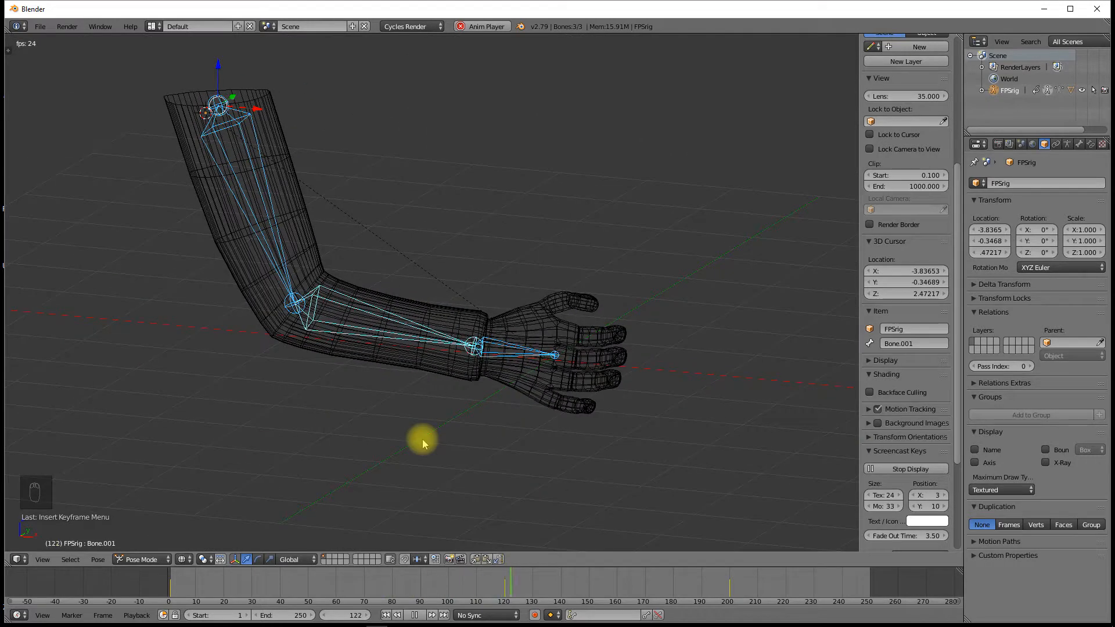
Step: Stop the playback, go to frame 220 and insert a keyframe for all the bones there
{"action": "key", "text": "Escape"}
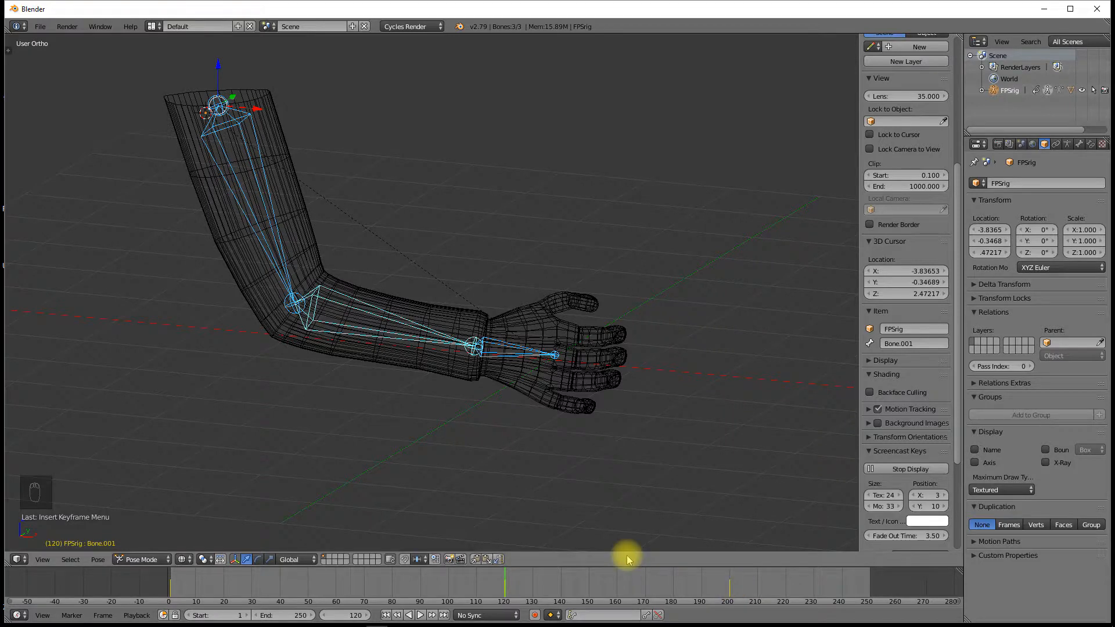
{"action": "left_click", "coordinate": [729, 585]}
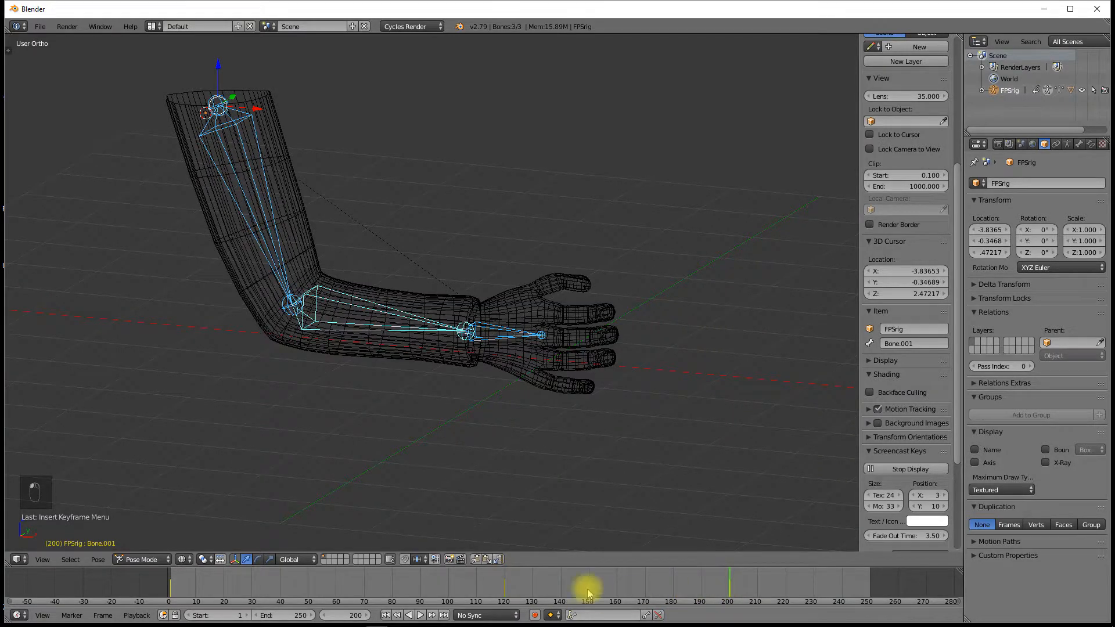
{"action": "left_click_drag", "start_coordinate": [755, 586], "coordinate": [824, 593]}
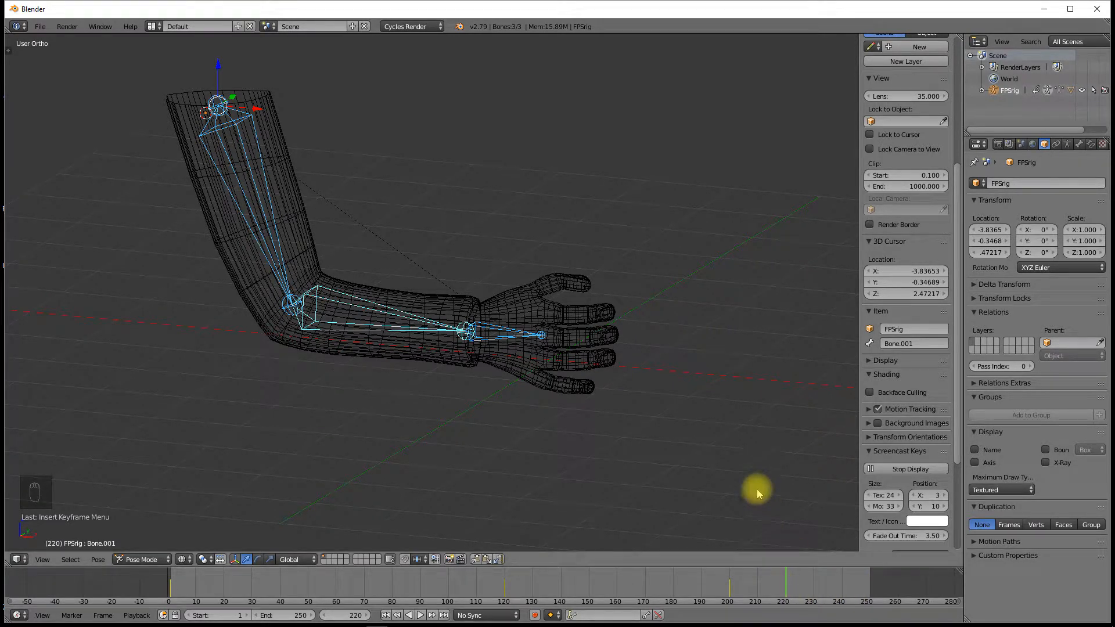
{"action": "key", "text": "i"}
{"action": "left_click", "coordinate": [680, 444]}
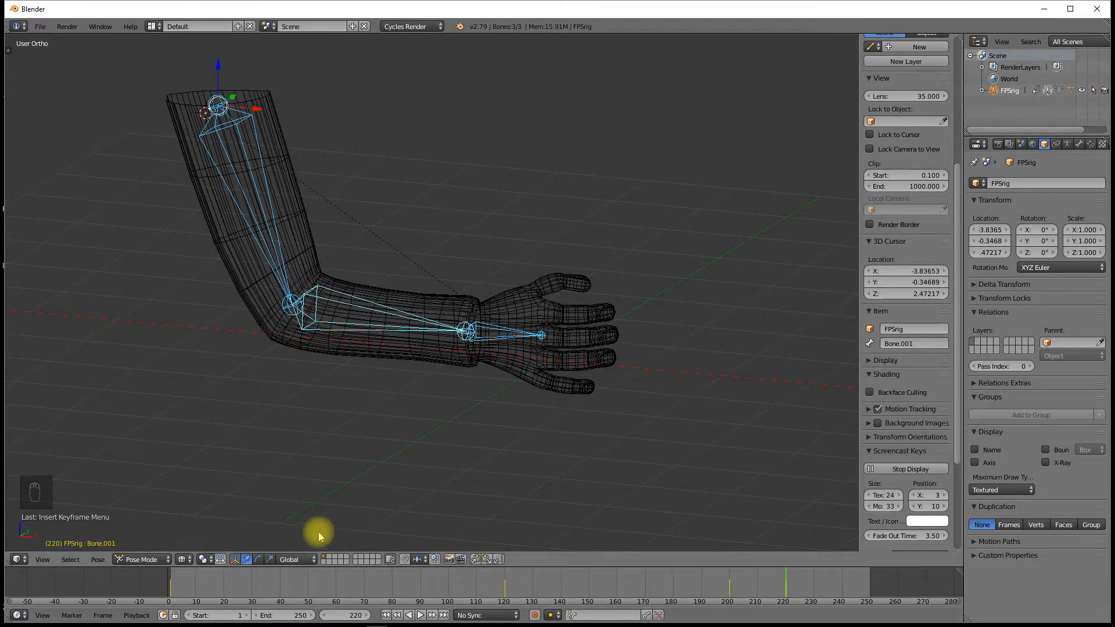
Step: Set the end frame of the animation to 220
{"action": "left_click", "coordinate": [283, 615]}
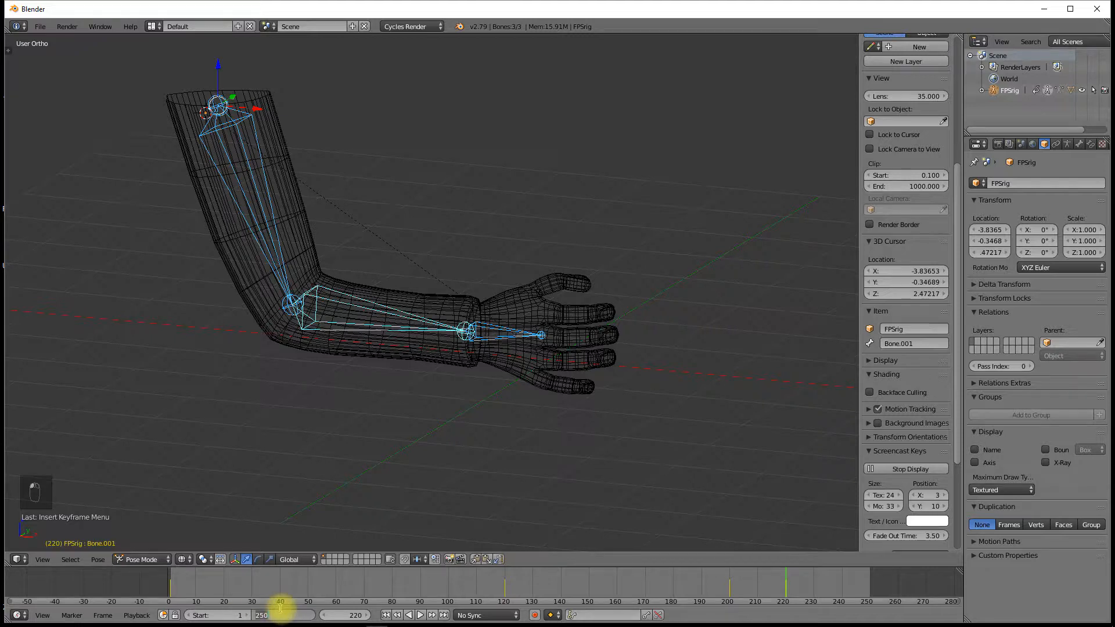
{"action": "type", "text": "220"}
{"action": "key", "text": "Return"}
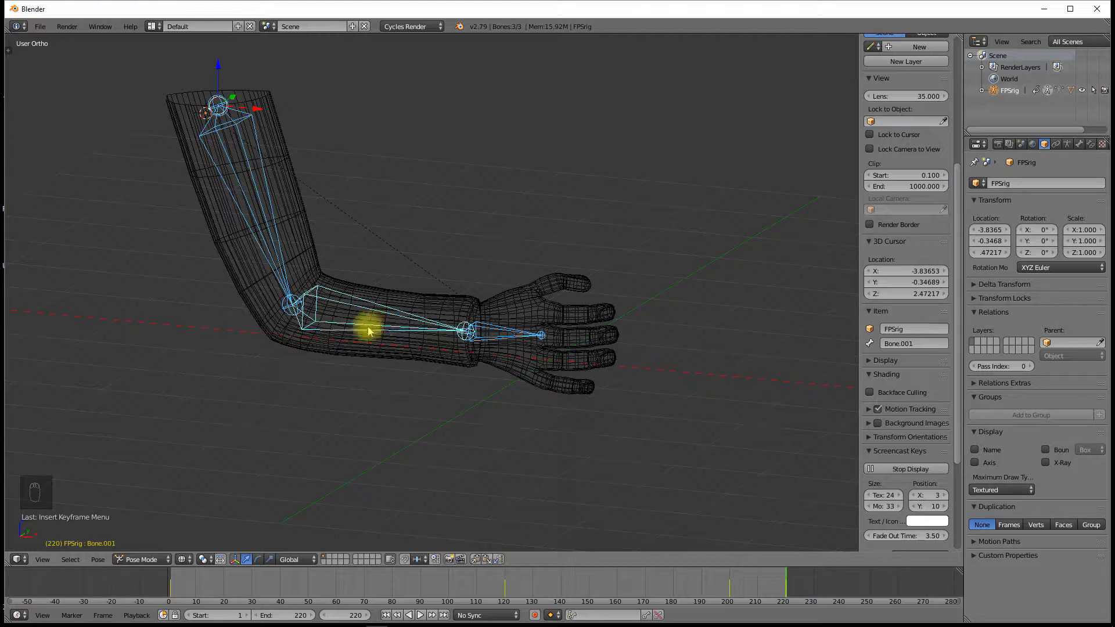
Step: Go to frame 214 in front view, select the forearm bone and try to rotate it upward
{"action": "key", "text": "KP_1"}
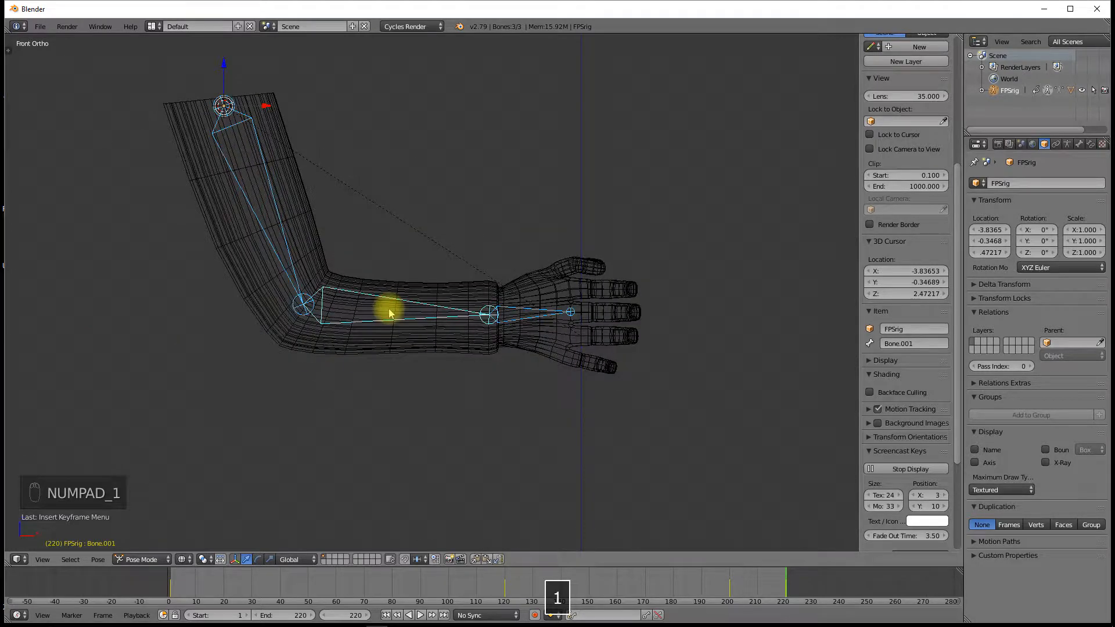
{"action": "right_click", "coordinate": [429, 318]}
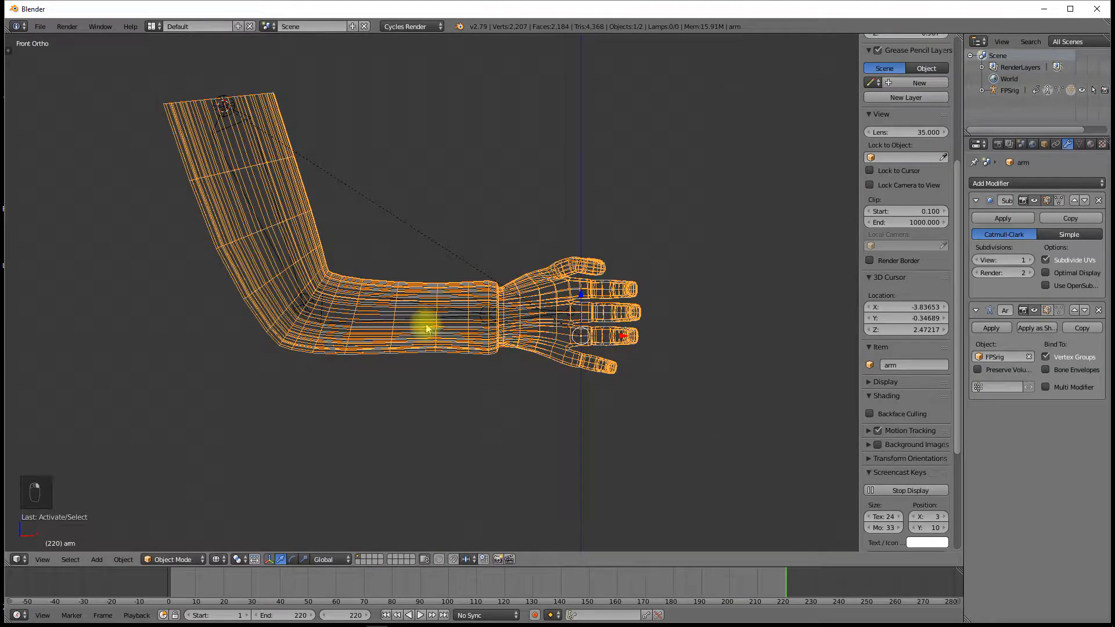
{"action": "right_click", "coordinate": [321, 312]}
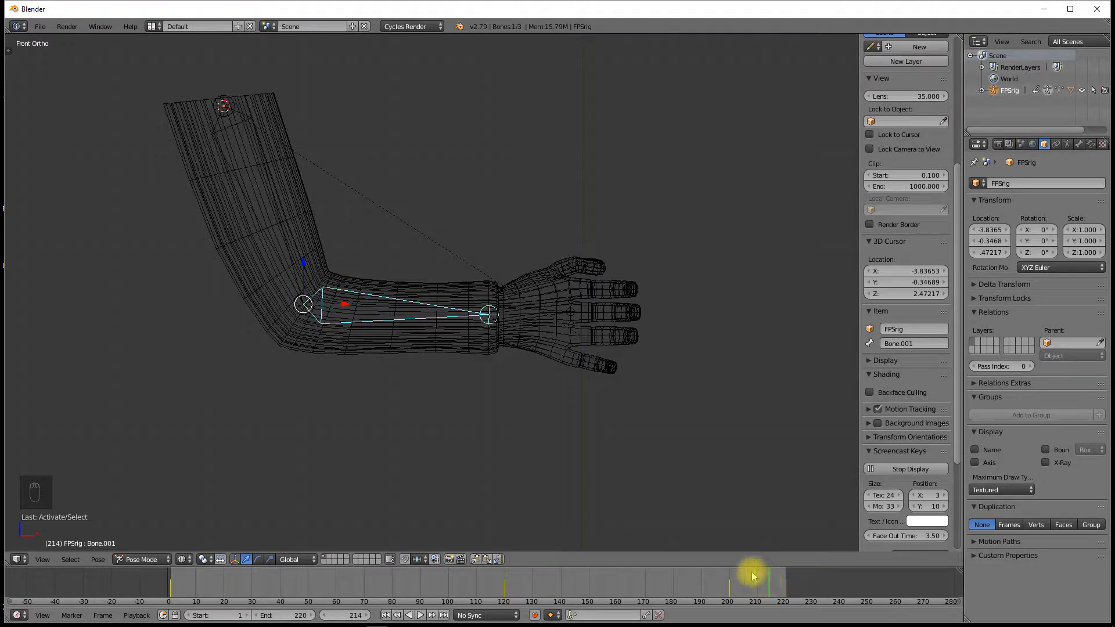
{"action": "key", "text": "r"}
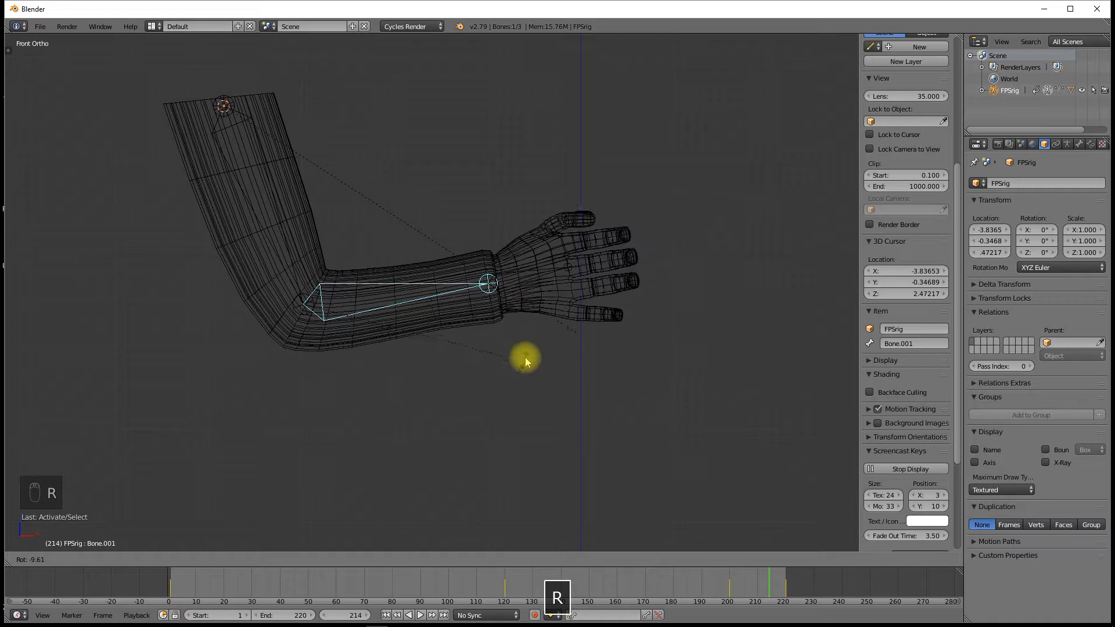
{"action": "right_click", "coordinate": [546, 368]}
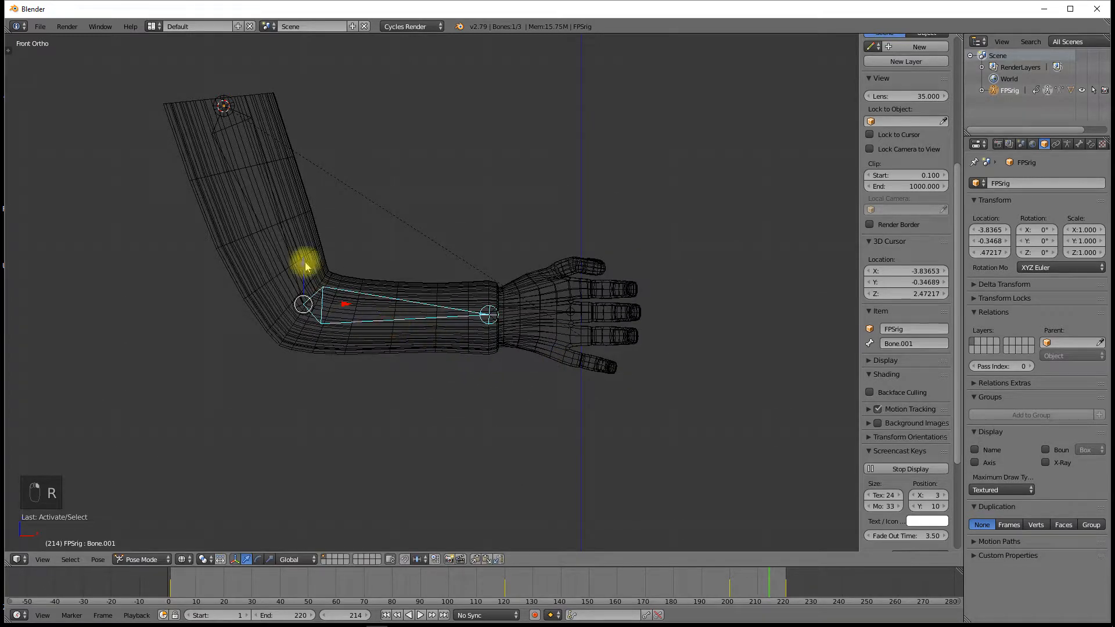
Step: Swing the upper arm bone upward in front view and rotate the forearm bone about 33° back down to nearly level
{"action": "right_click", "coordinate": [282, 251]}
{"action": "right_click", "coordinate": [285, 250]}
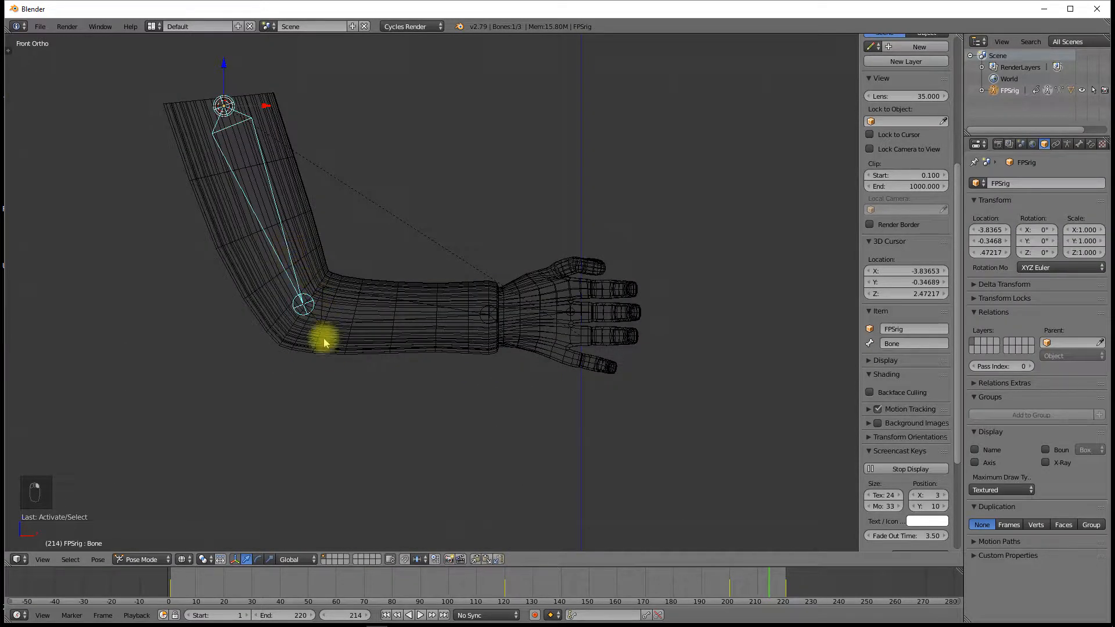
{"action": "key", "text": "r"}
{"action": "left_click", "coordinate": [436, 232]}
{"action": "right_click", "coordinate": [443, 219]}
{"action": "key", "text": "r"}
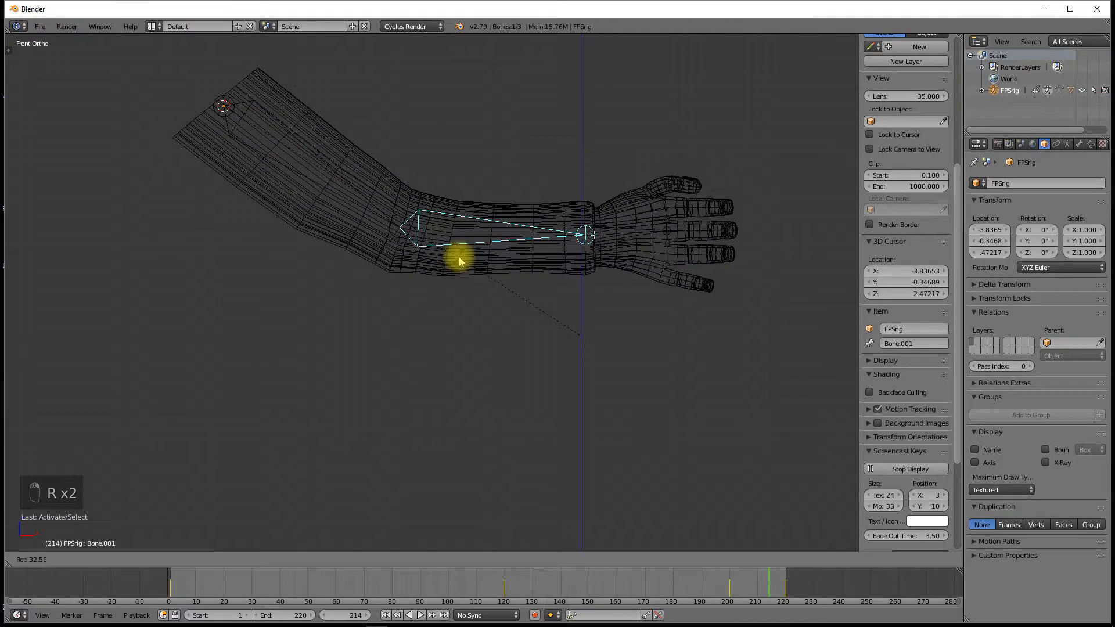
{"action": "left_click", "coordinate": [458, 257]}
Step: Adjust the forearm bone's rotation in top view and turn the upper arm bone slightly toward positive Y
{"action": "key", "text": "KP_7"}
{"action": "key", "text": "r"}
{"action": "left_click", "coordinate": [514, 325]}
{"action": "right_click", "coordinate": [362, 347]}
{"action": "key", "text": "r"}
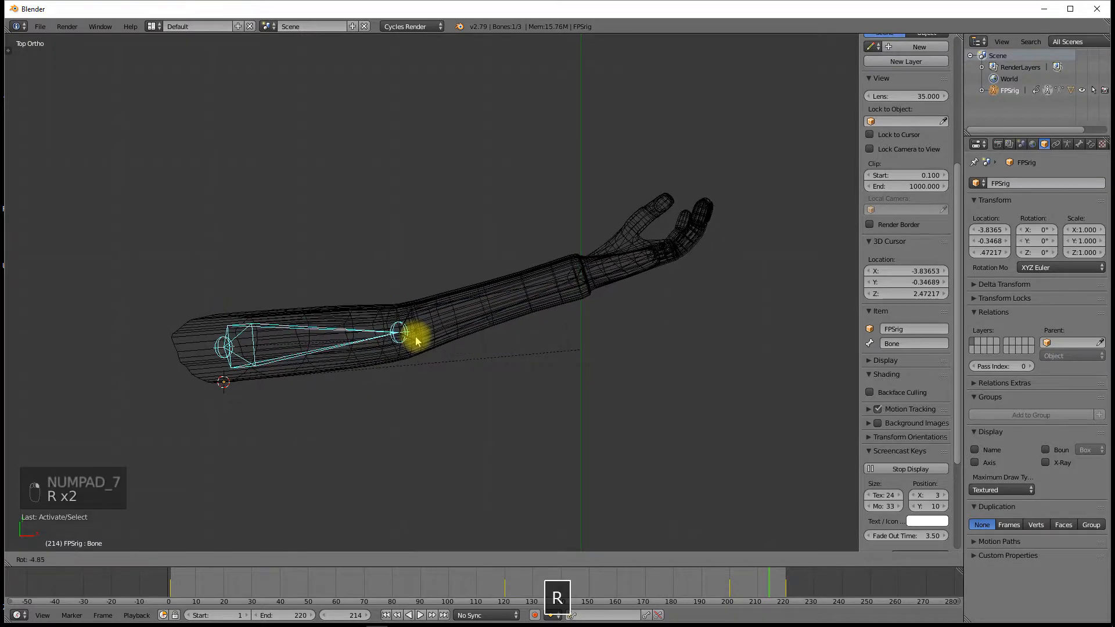
{"action": "left_click", "coordinate": [441, 324]}
Step: Fine-tune the forearm bone's rotation in top view and turn the hand bone about 14° toward negative Y
{"action": "right_click", "coordinate": [475, 315]}
{"action": "key", "text": "r"}
{"action": "left_click", "coordinate": [474, 319]}
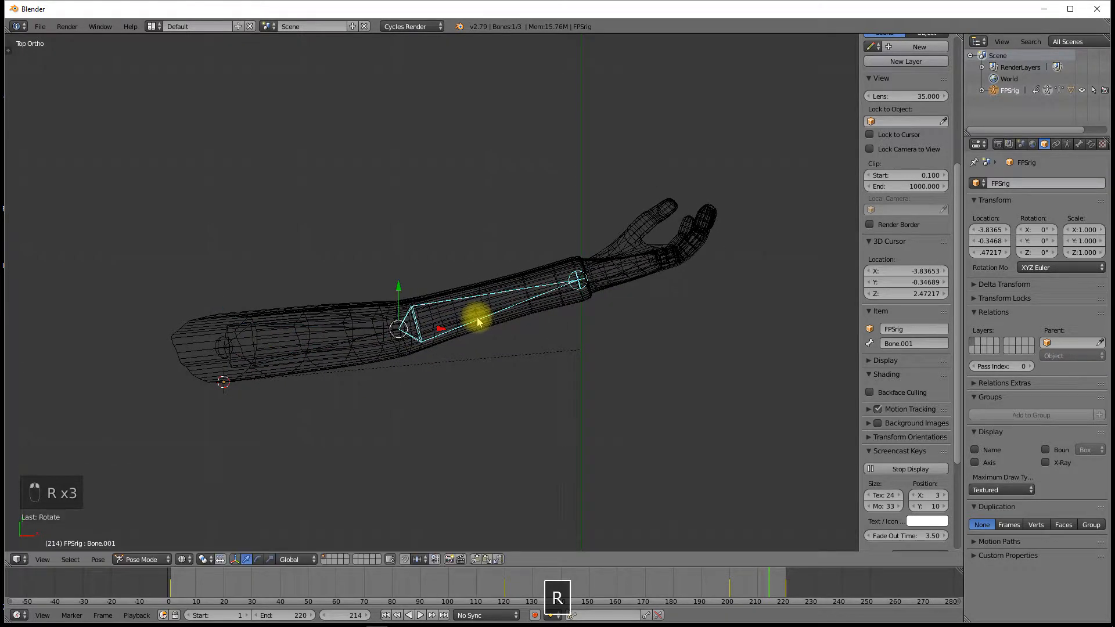
{"action": "right_click", "coordinate": [616, 265]}
{"action": "key", "text": "r"}
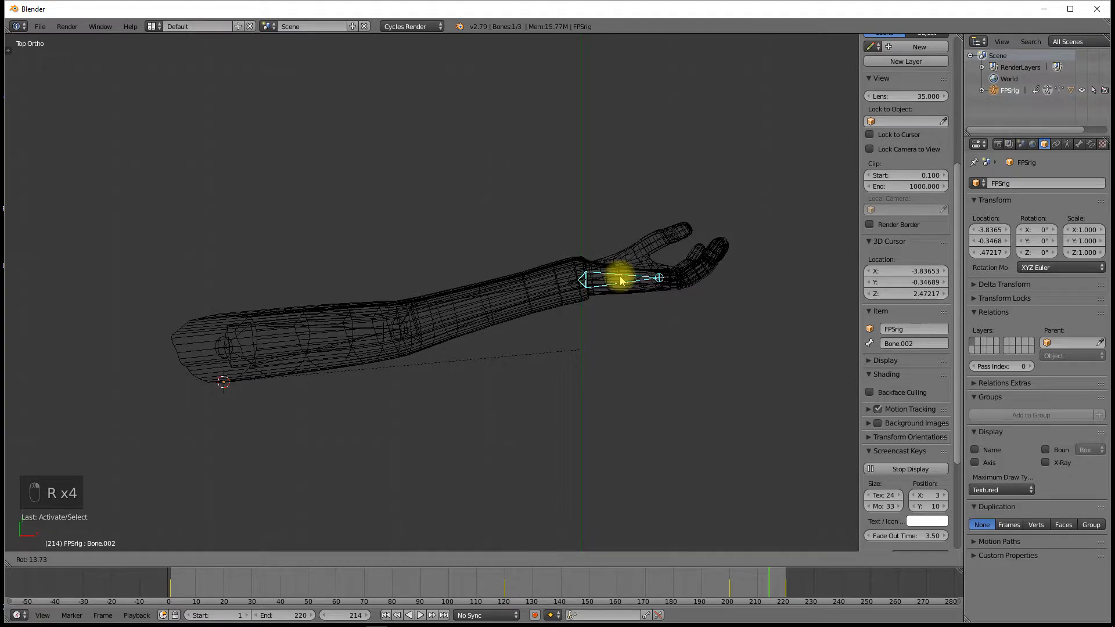
{"action": "left_click", "coordinate": [618, 281]}
Step: Select all the bones in front view and insert a LocRotScale keyframe at frame 214
{"action": "key", "text": "KP_1"}
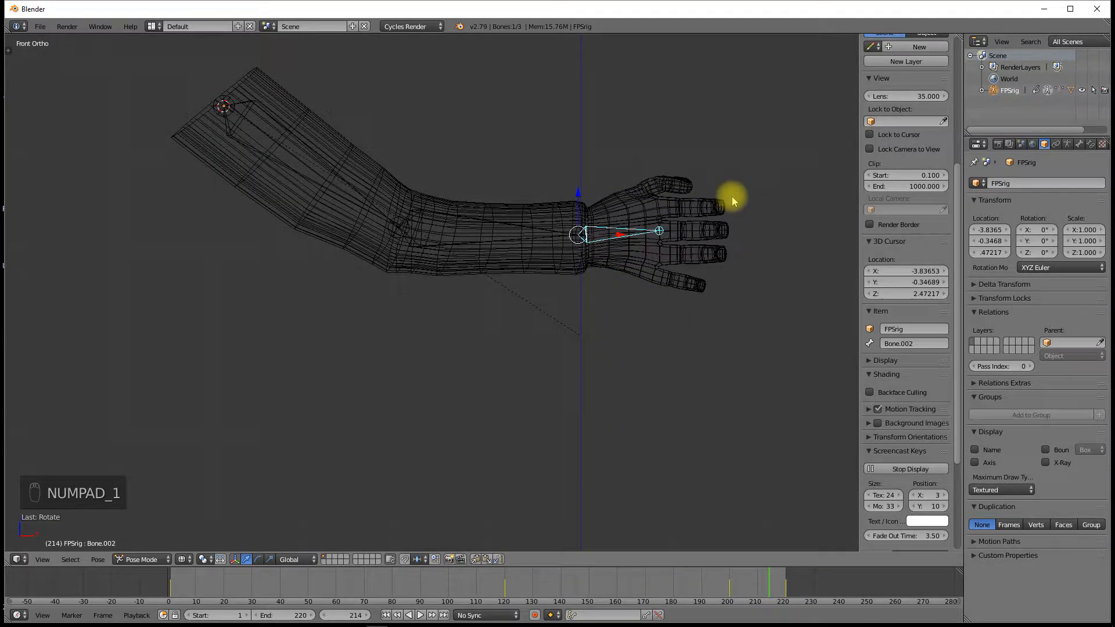
{"action": "key", "text": "a"}
{"action": "key", "text": "a"}
{"action": "key", "text": "a"}
{"action": "key", "text": "i"}
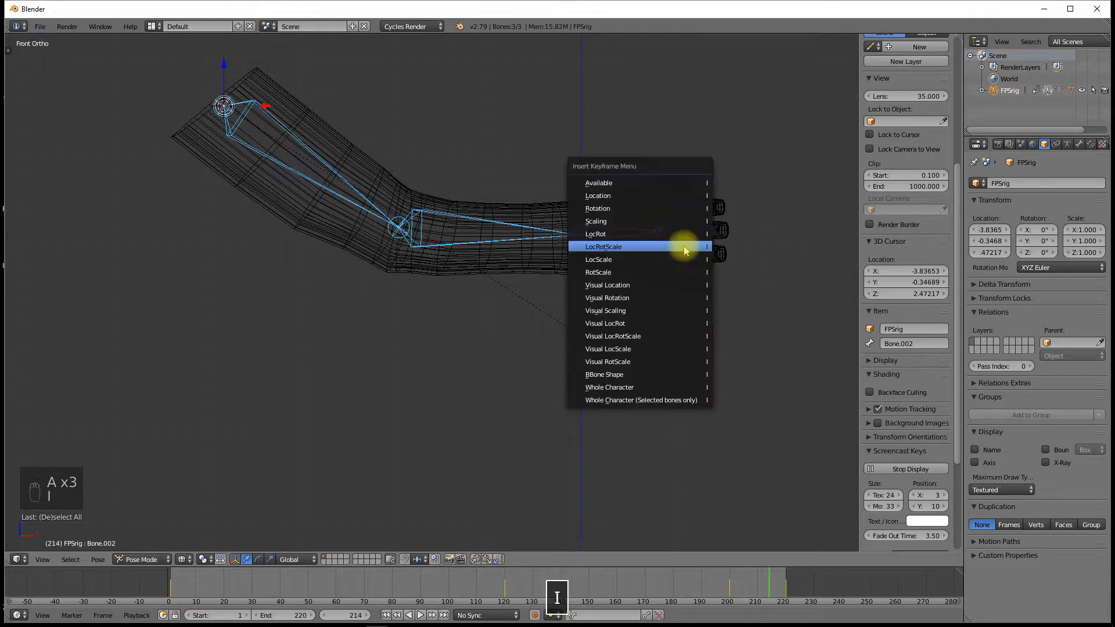
{"action": "left_click", "coordinate": [686, 250]}
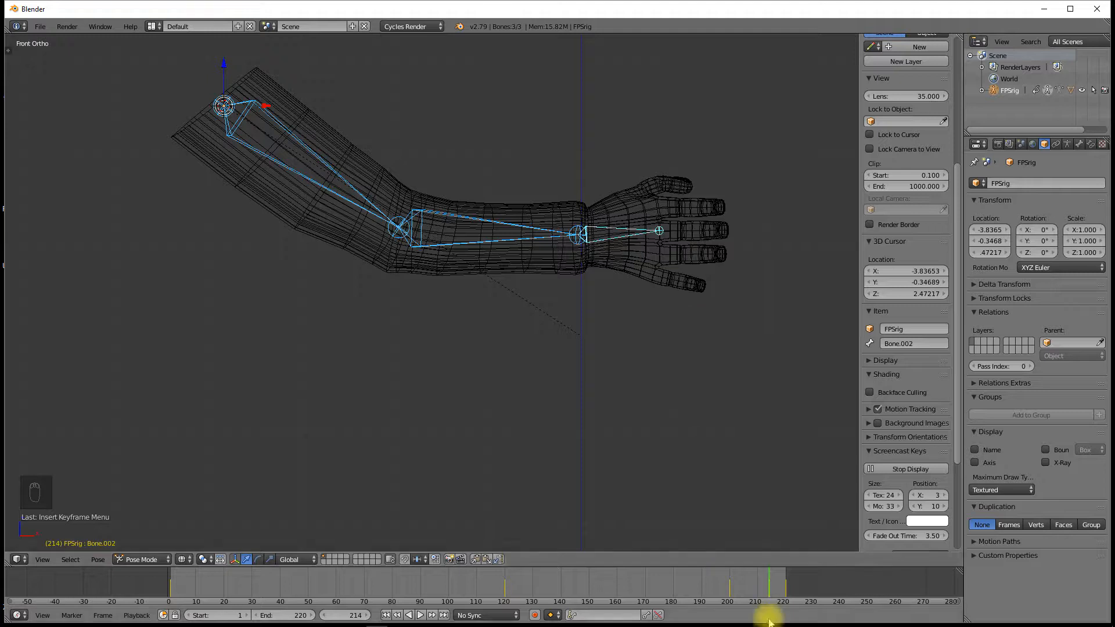
Step: Copy the pose of all the bones at frame 214 and paste it at frame 216
{"action": "scroll", "coordinate": [755, 580], "scroll_direction": "up", "scroll_amount": 4}
{"action": "middle_click_drag", "start_coordinate": [822, 591], "coordinate": [517, 579]}
{"action": "scroll", "coordinate": [582, 326], "scroll_direction": "up", "scroll_amount": 3}
{"action": "scroll", "coordinate": [582, 326], "scroll_direction": "down", "scroll_amount": 3}
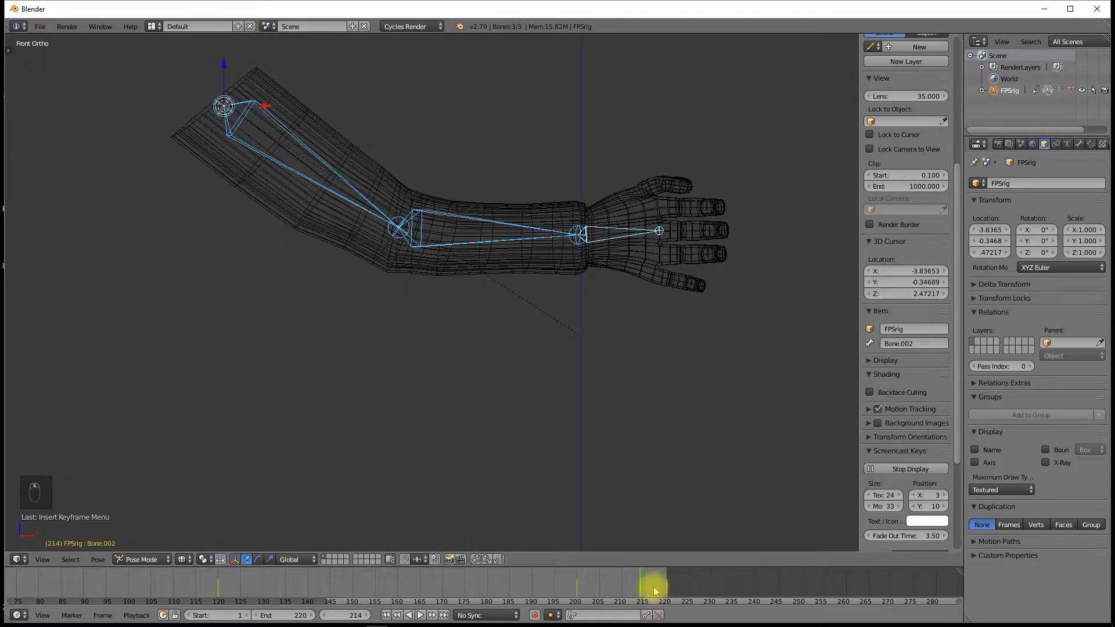
{"action": "left_click_drag", "start_coordinate": [640, 581], "coordinate": [639, 577]}
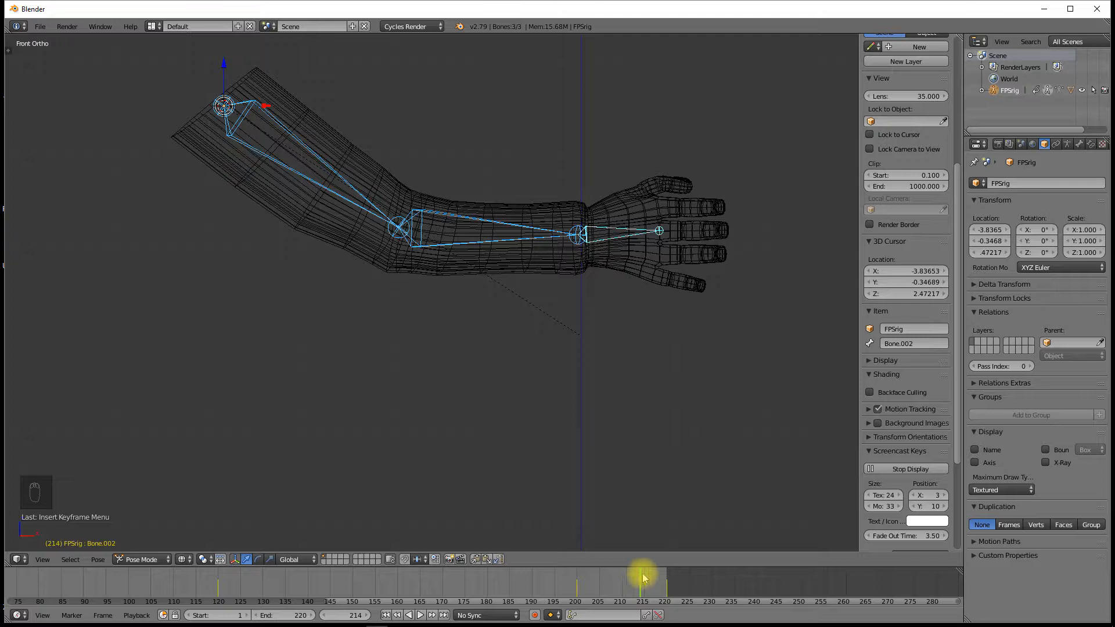
{"action": "left_click", "coordinate": [473, 561]}
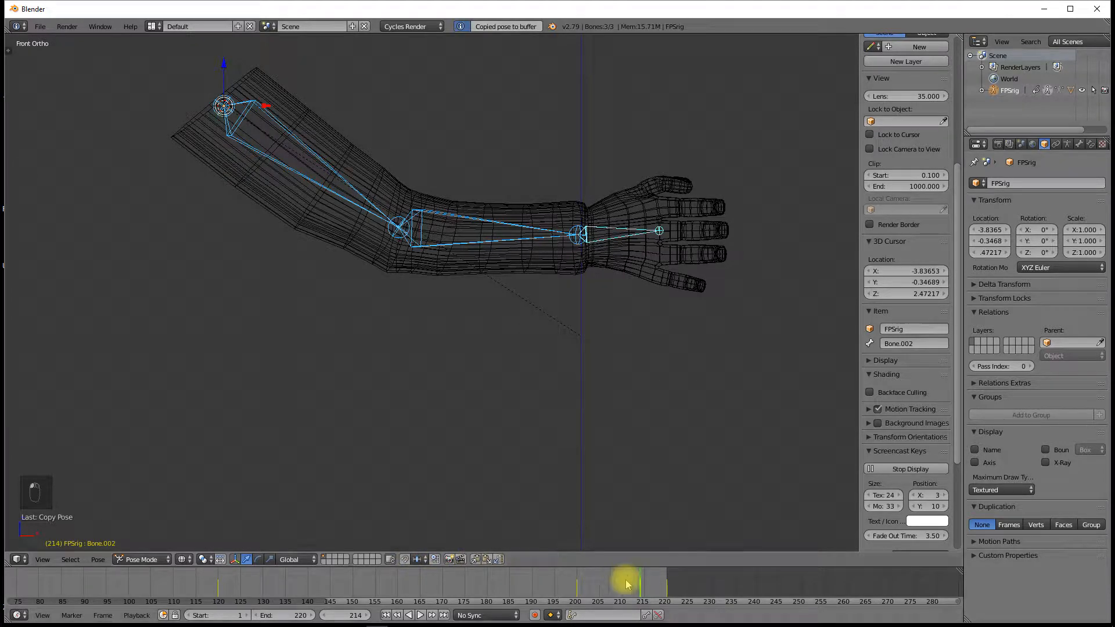
{"action": "left_click", "coordinate": [648, 583]}
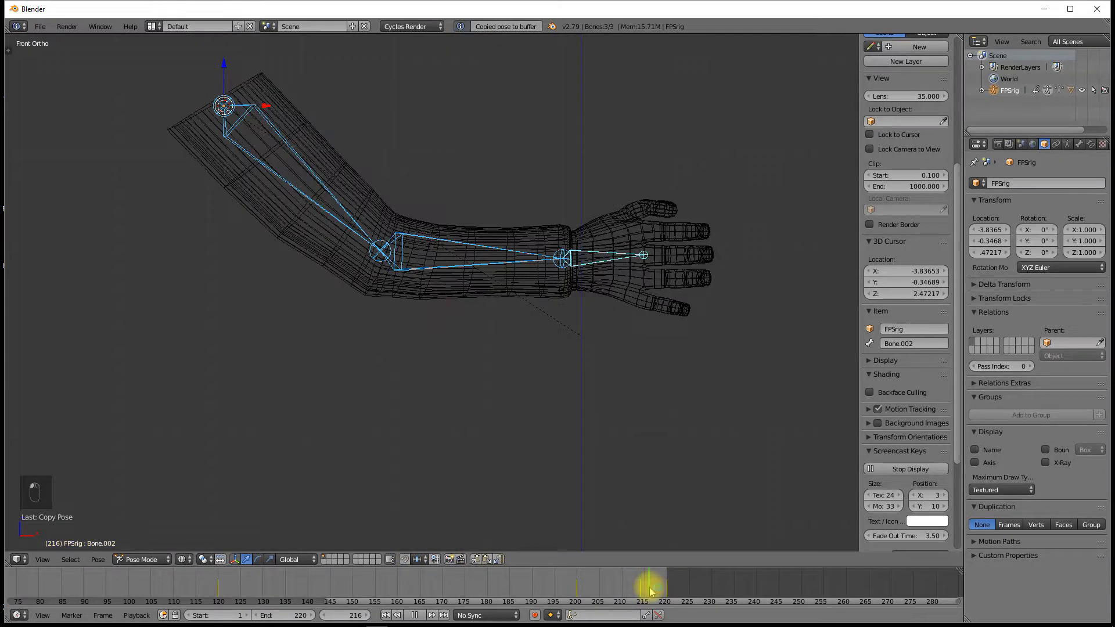
{"action": "left_click", "coordinate": [488, 560]}
Step: Rotate the forearm bone upward and the upper arm bone slightly downward in front view at frame 216
{"action": "right_click", "coordinate": [530, 243]}
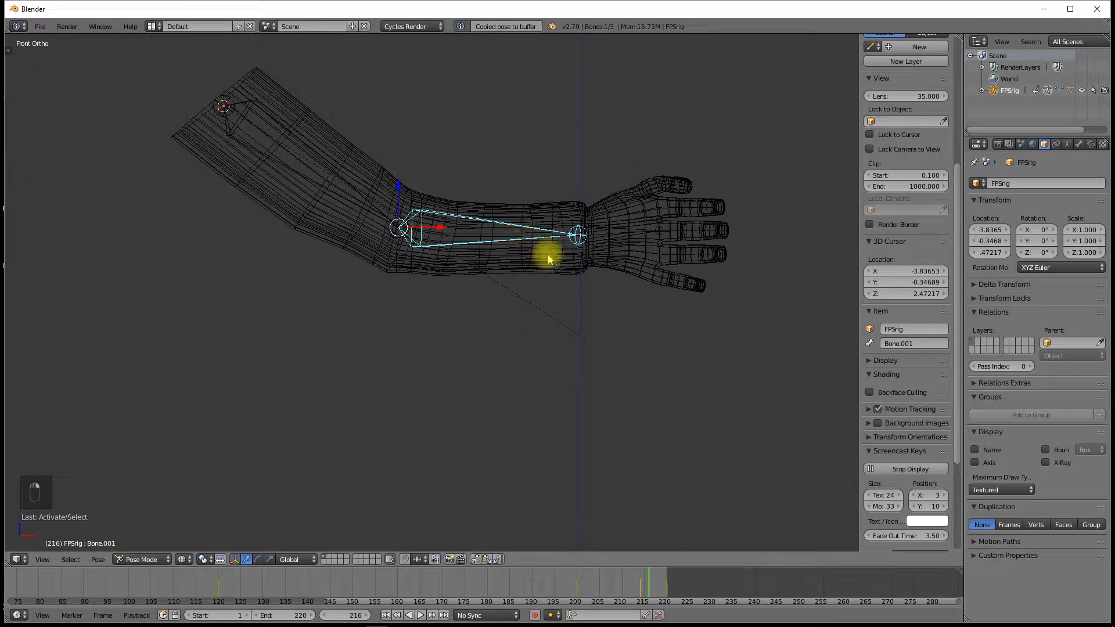
{"action": "key", "text": "r"}
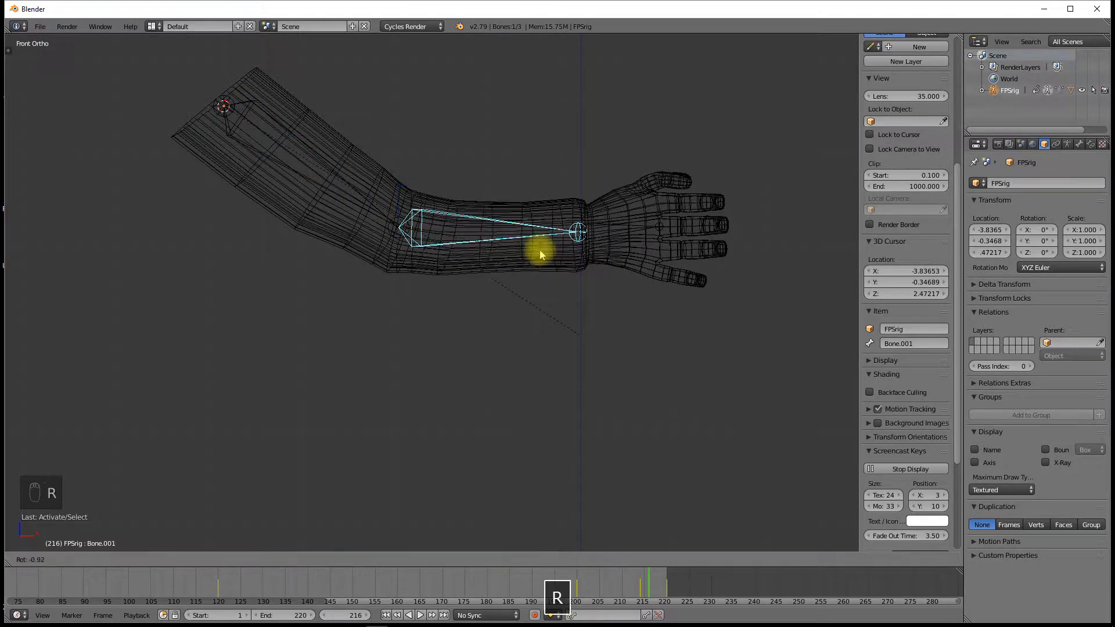
{"action": "left_click", "coordinate": [423, 224]}
{"action": "right_click", "coordinate": [372, 209]}
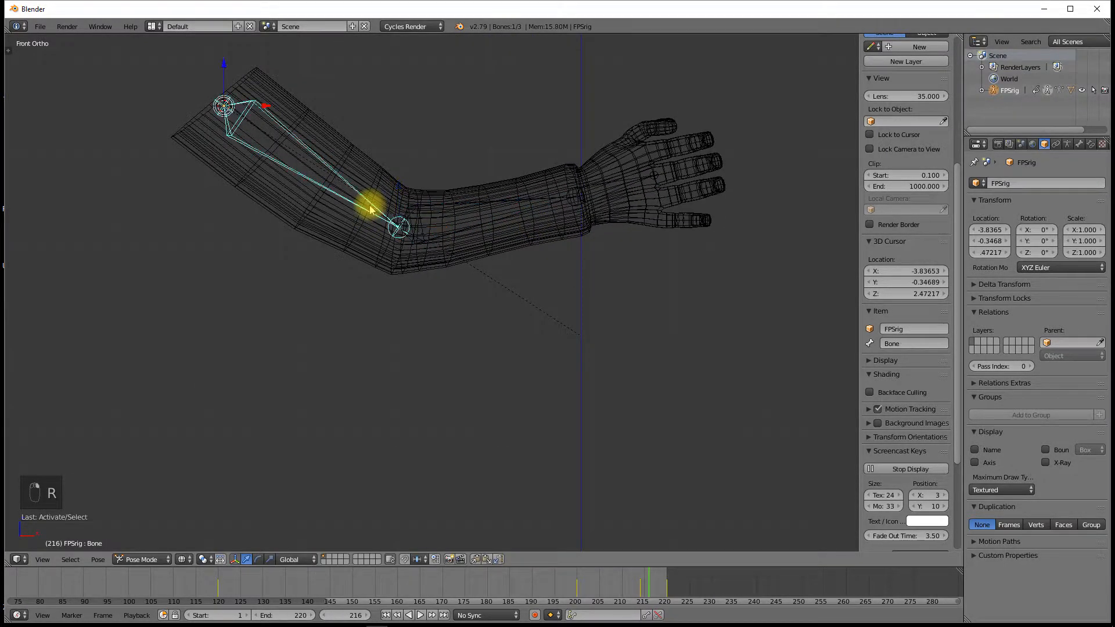
{"action": "key", "text": "r"}
{"action": "left_click", "coordinate": [455, 208]}
Step: Raise the forearm bone further in front view at frame 216 and select the hand bone
{"action": "right_click", "coordinate": [456, 218]}
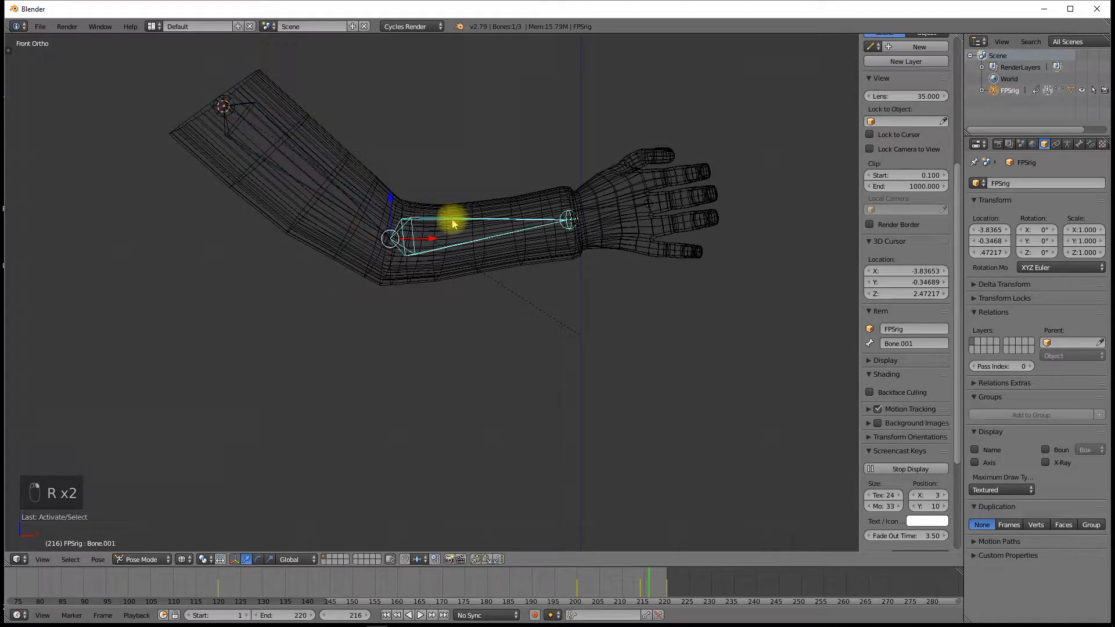
{"action": "key", "text": "r"}
{"action": "left_click", "coordinate": [523, 181]}
{"action": "right_click", "coordinate": [599, 154]}
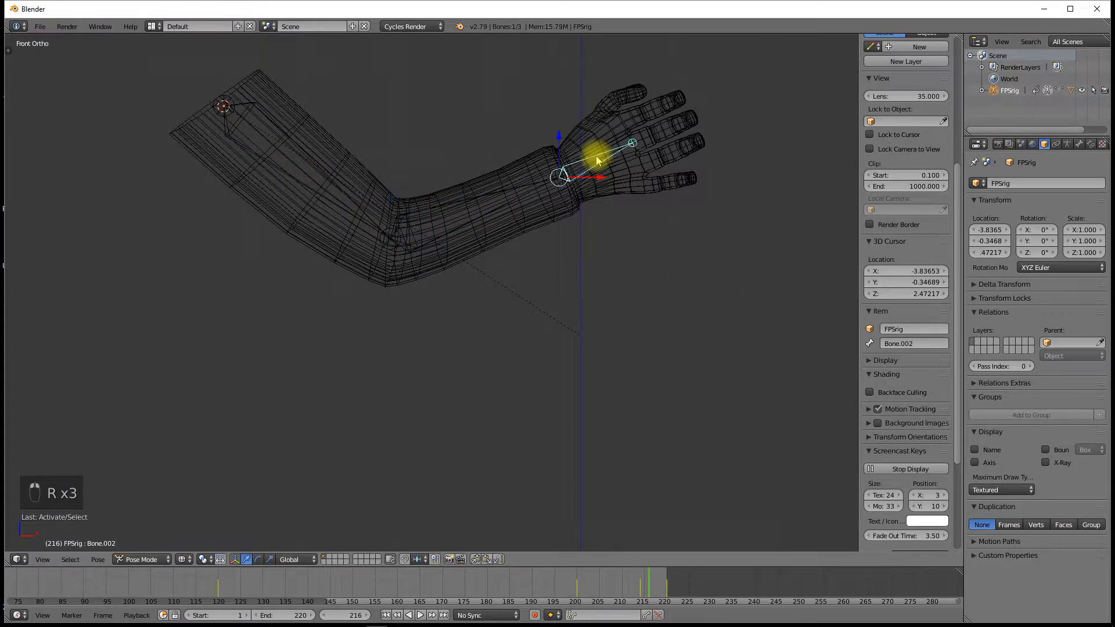
Step: Rotate the hand bone slightly upward at frame 216 and insert a keyframe for all the arm's bones
{"action": "key", "text": "r"}
{"action": "left_click", "coordinate": [584, 164]}
{"action": "key", "text": "a"}
{"action": "key", "text": "a"}
{"action": "key", "text": "a"}
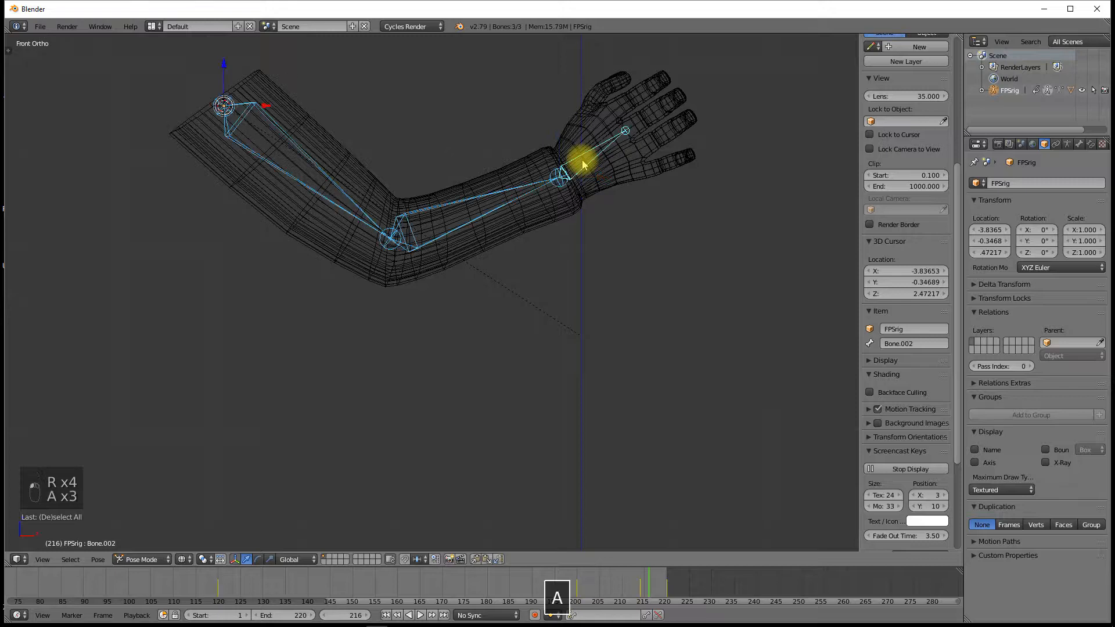
{"action": "key", "text": "i"}
{"action": "left_click", "coordinate": [580, 160]}
Step: Preview the arm animation from frame 200 to 220, viewing it from several angles, and stop playback
{"action": "left_click_drag", "start_coordinate": [644, 582], "coordinate": [576, 583]}
{"action": "left_click", "coordinate": [231, 614]}
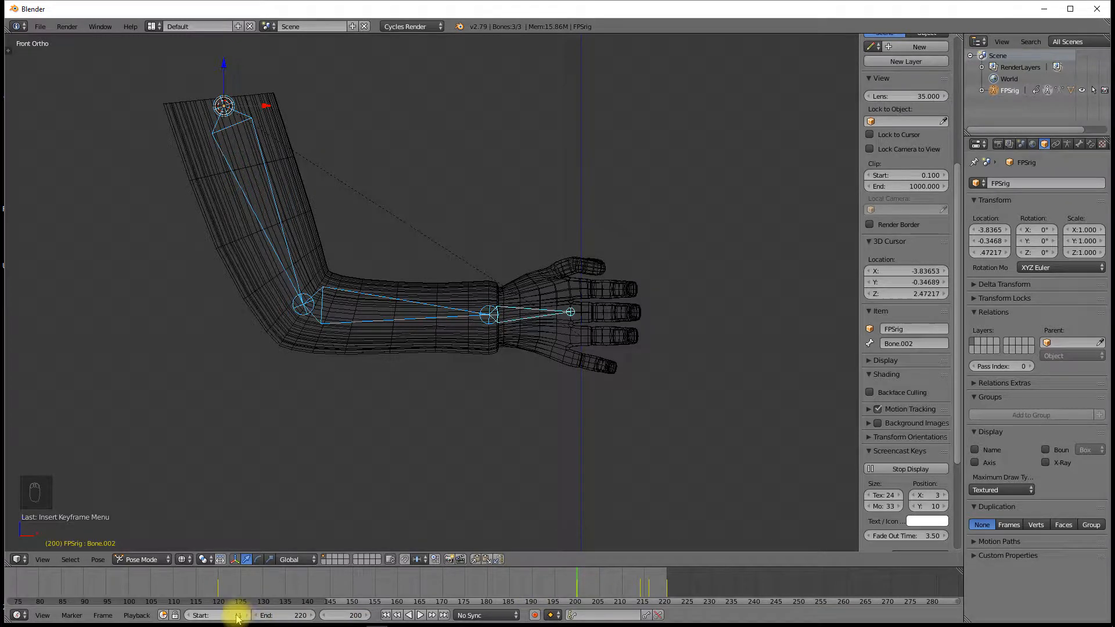
{"action": "type", "text": "200"}
{"action": "key", "text": "Return"}
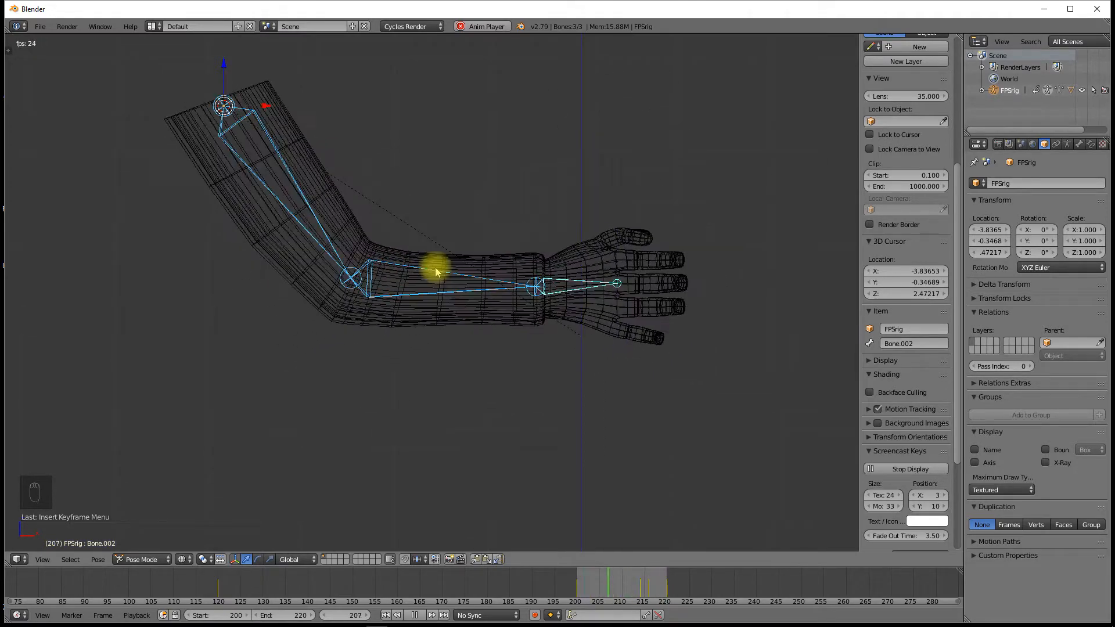
{"action": "middle_click_drag", "start_coordinate": [614, 247], "coordinate": [511, 340]}
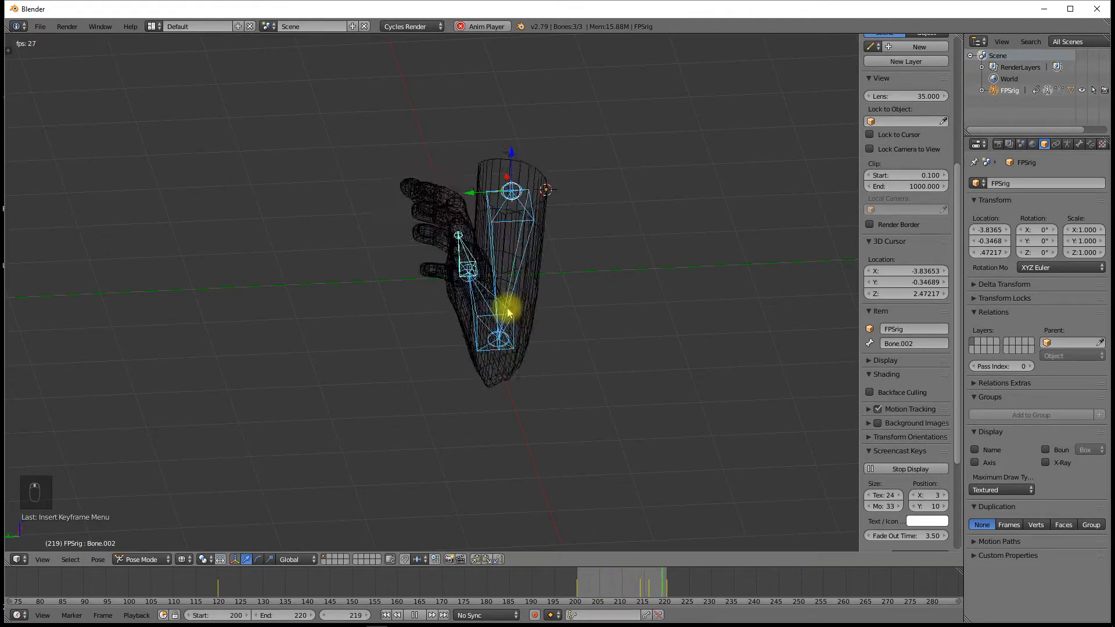
{"action": "left_click", "coordinate": [415, 615]}
Step: Set the animation's start frame to 1
{"action": "left_click", "coordinate": [232, 615]}
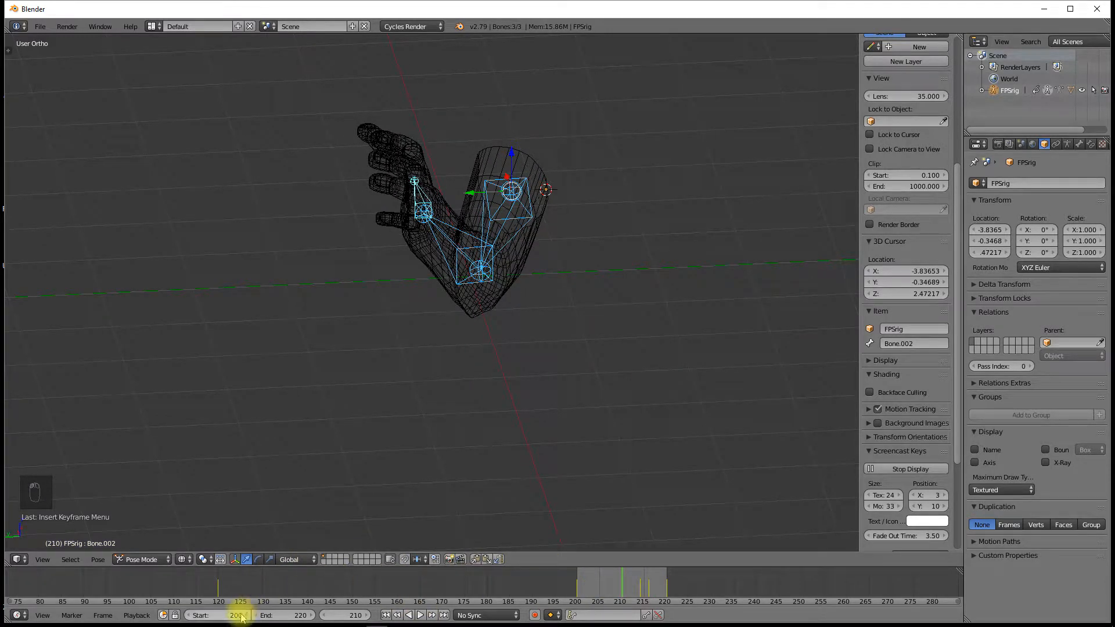
{"action": "type", "text": "1"}
{"action": "key", "text": "Return"}
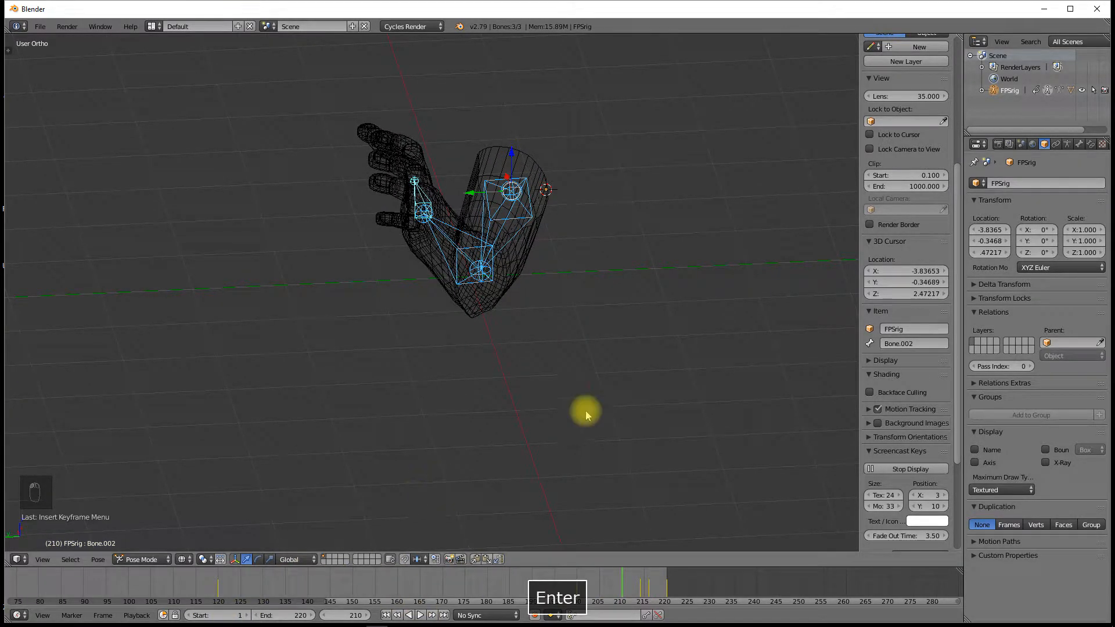
Step: Rename the upper arm bone as arm
{"action": "middle_click_drag", "start_coordinate": [610, 347], "coordinate": [400, 437]}
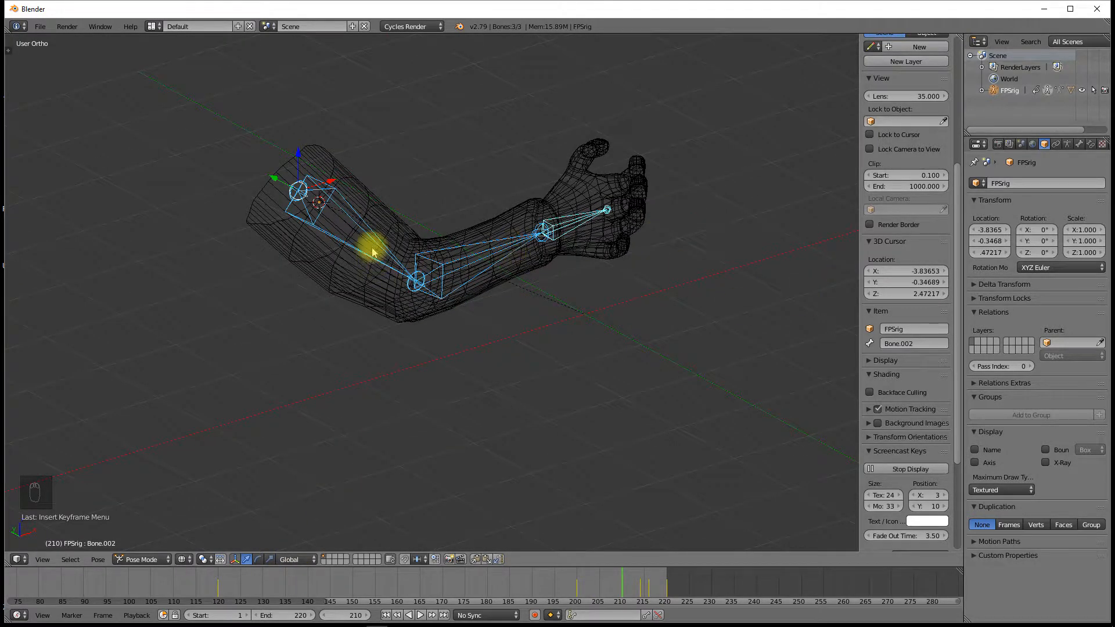
{"action": "right_click", "coordinate": [339, 233]}
{"action": "right_click", "coordinate": [319, 227]}
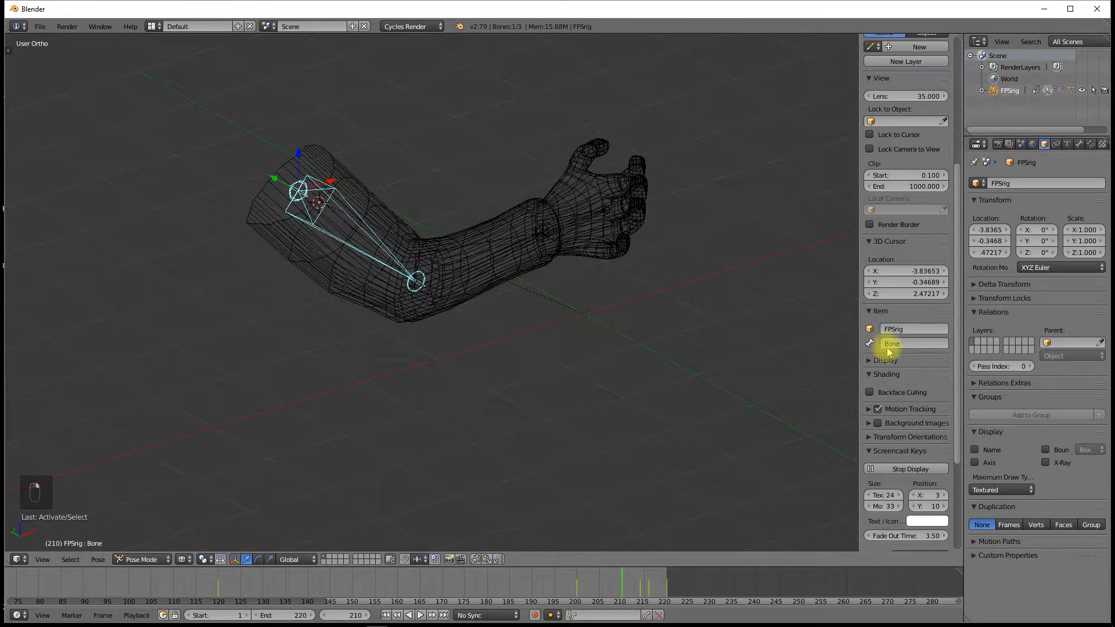
{"action": "type", "text": "arm"}
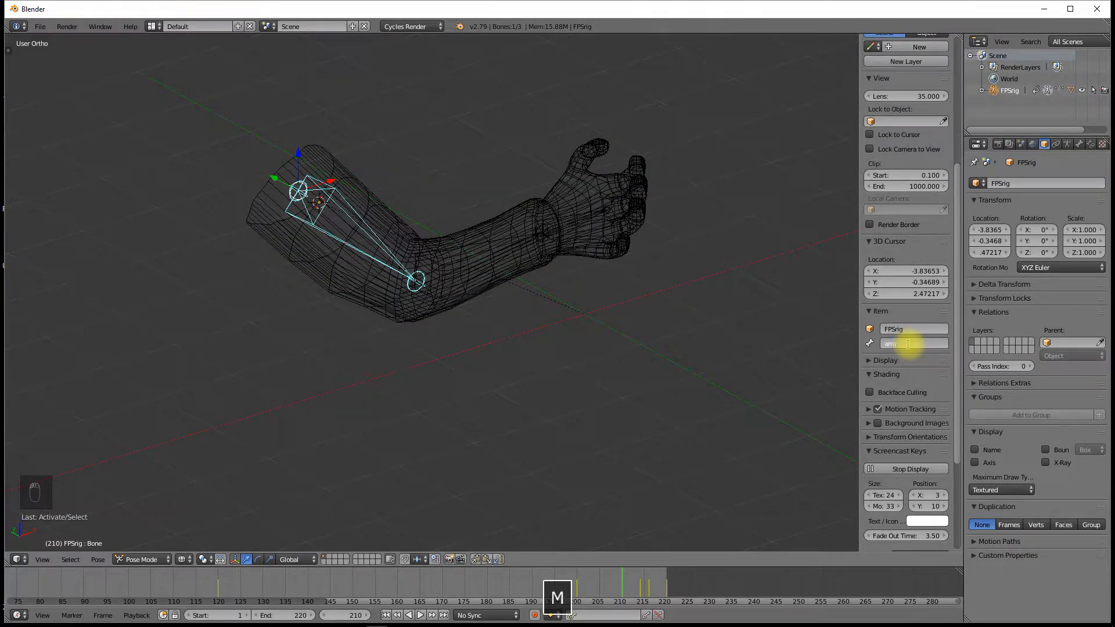
{"action": "key", "text": "Return"}
Step: Rename the bone between the elbow and the wrist as forearm
{"action": "right_click", "coordinate": [497, 252]}
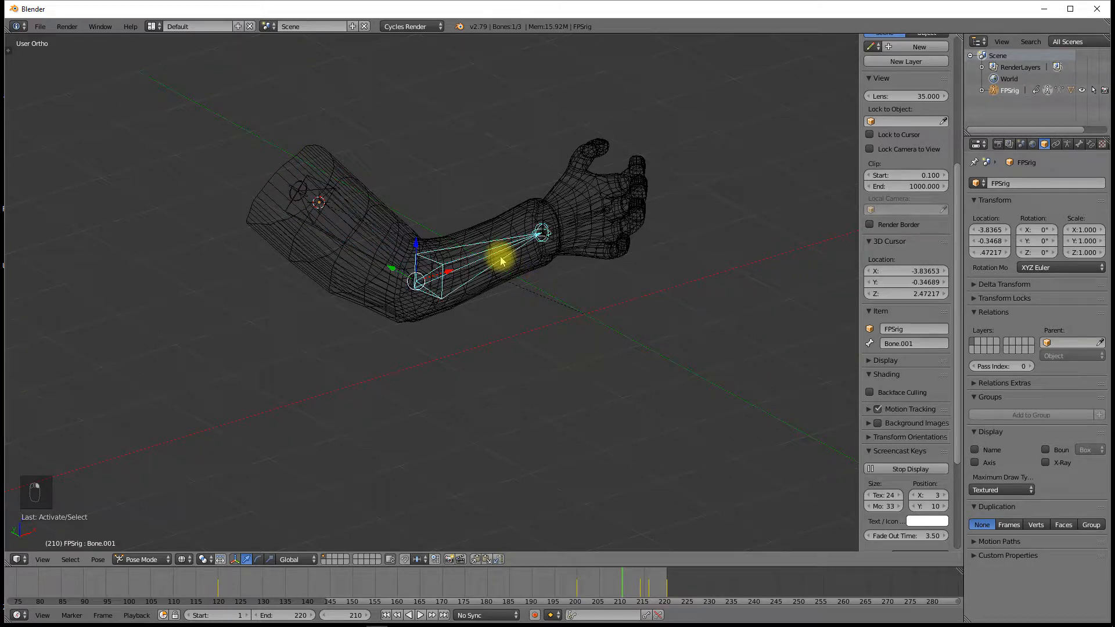
{"action": "left_click", "coordinate": [896, 344]}
{"action": "type", "text": "i"}
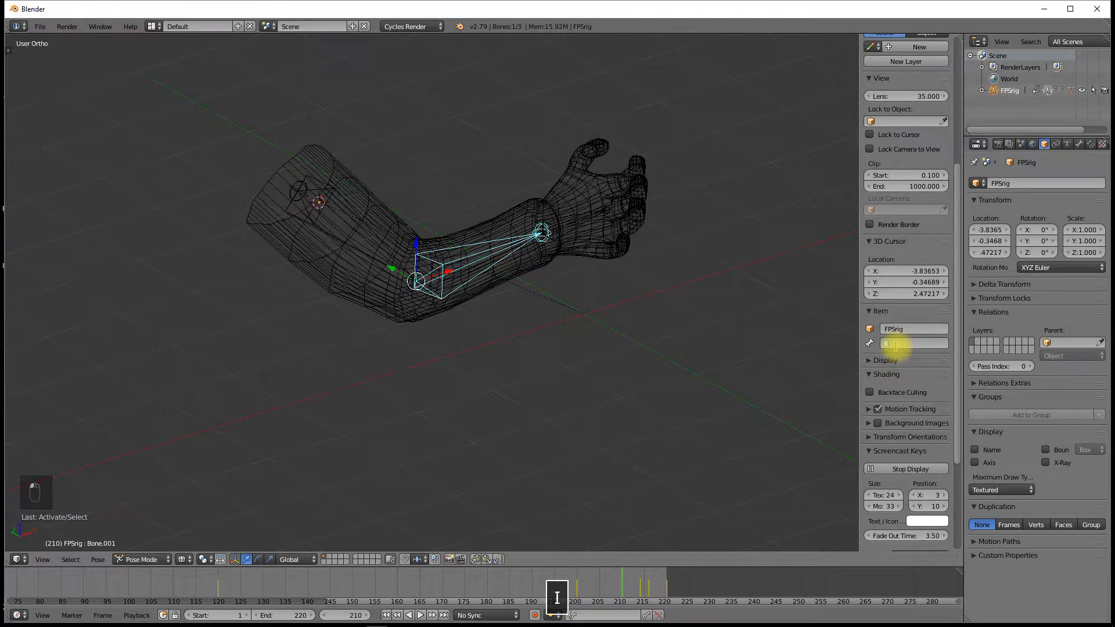
{"action": "key", "text": "BackSpace"}
{"action": "type", "text": "lo"}
{"action": "key", "text": "Return"}
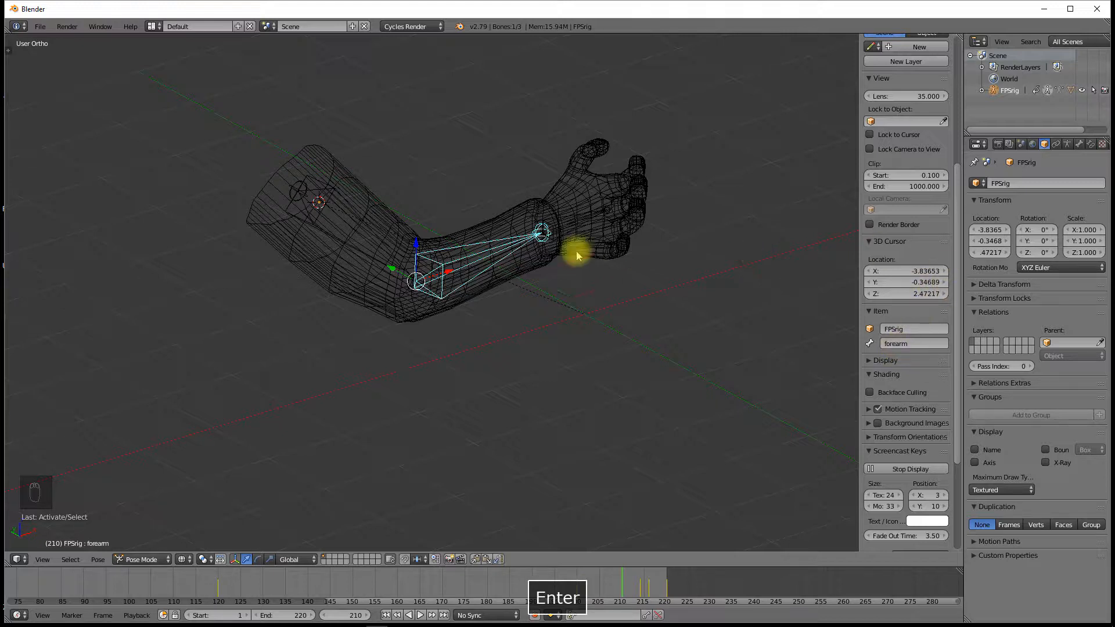
Step: Rename the bone inside the palm as hand
{"action": "right_click", "coordinate": [580, 224]}
{"action": "left_click", "coordinate": [910, 344]}
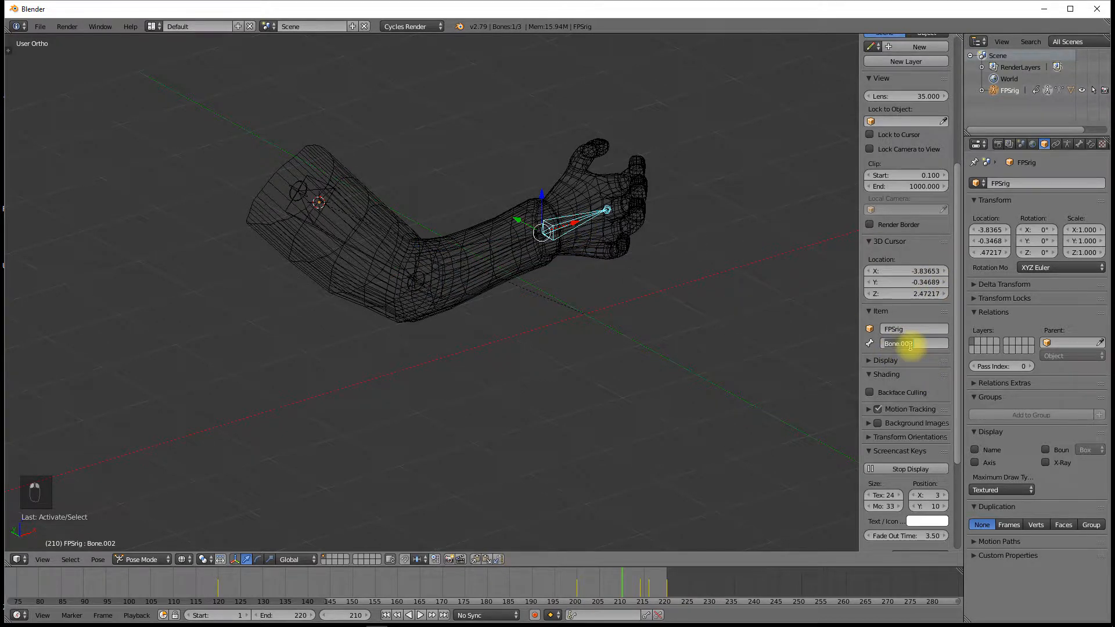
{"action": "type", "text": "hand"}
{"action": "key", "text": "Return"}
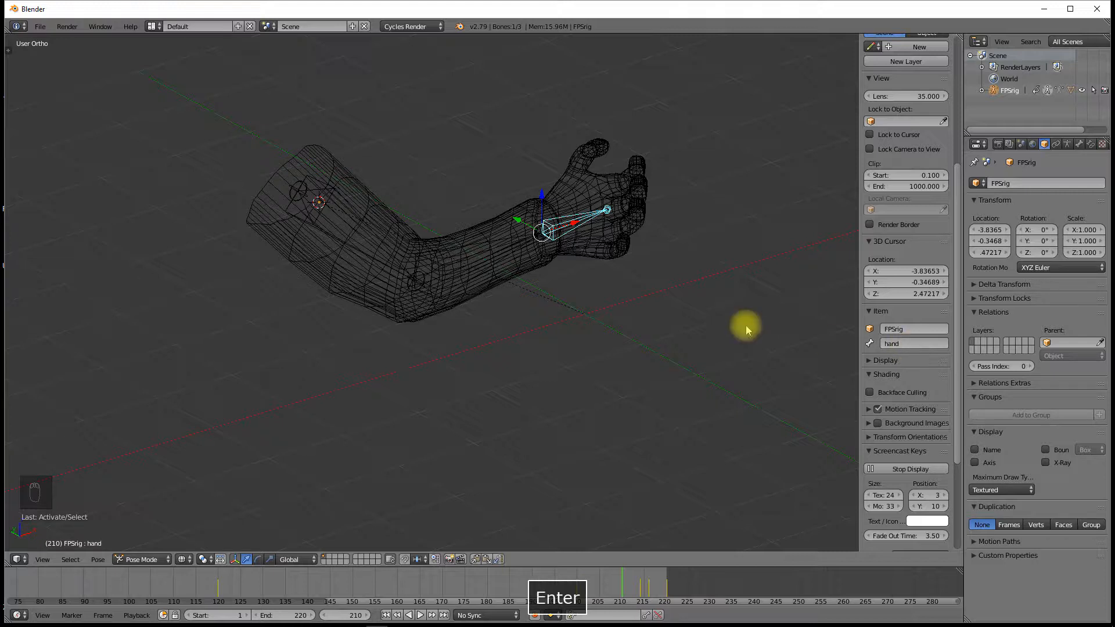
Step: Save the scene to the Desktop as fpsrig.blend
{"action": "left_click", "coordinate": [40, 26]}
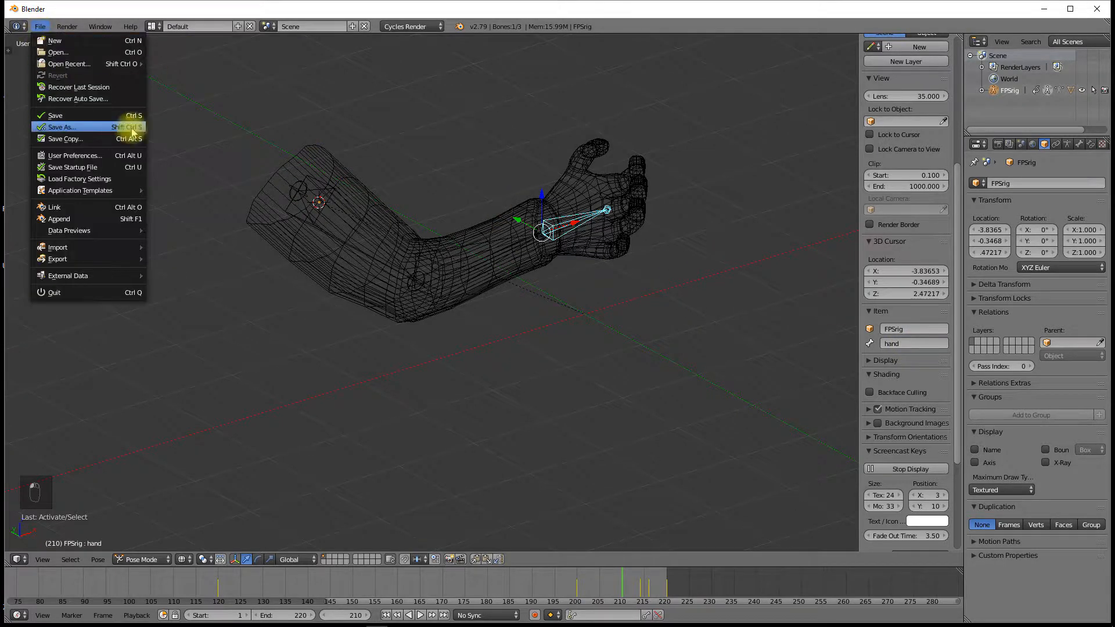
{"action": "left_click", "coordinate": [112, 127]}
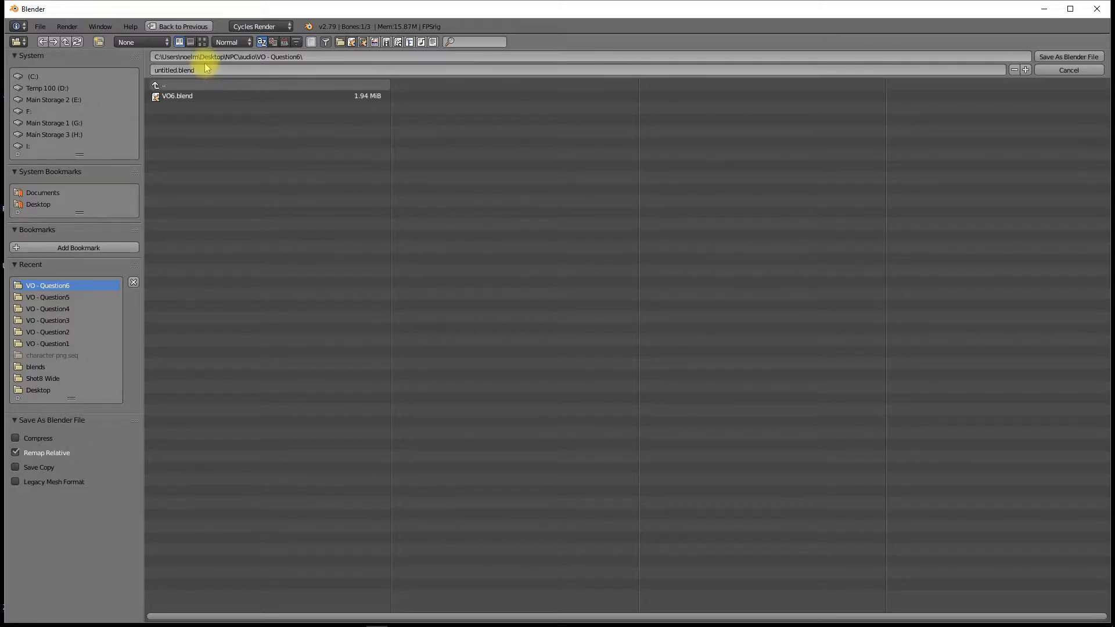
{"action": "left_click", "coordinate": [55, 204]}
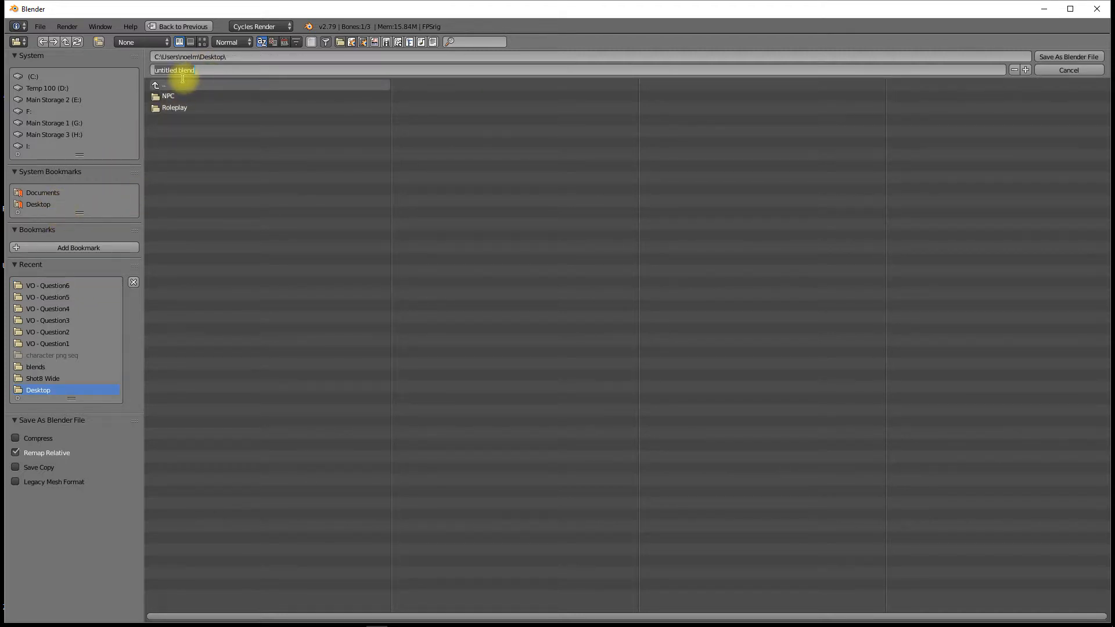
{"action": "type", "text": "fpsri"}
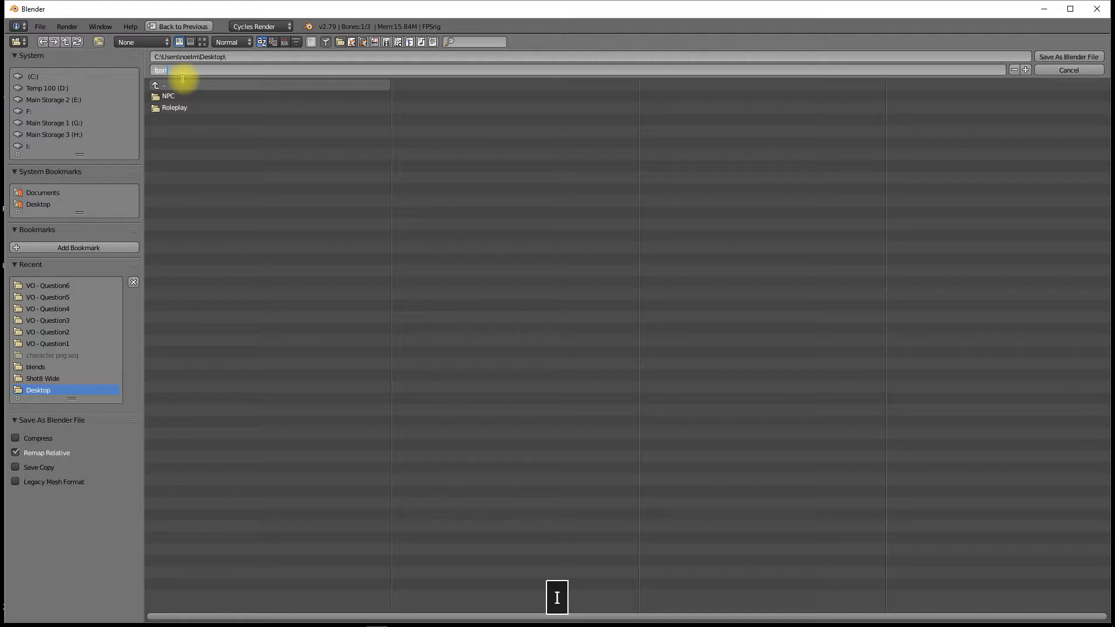
{"action": "type", "text": "g"}
{"action": "key", "text": "Return"}
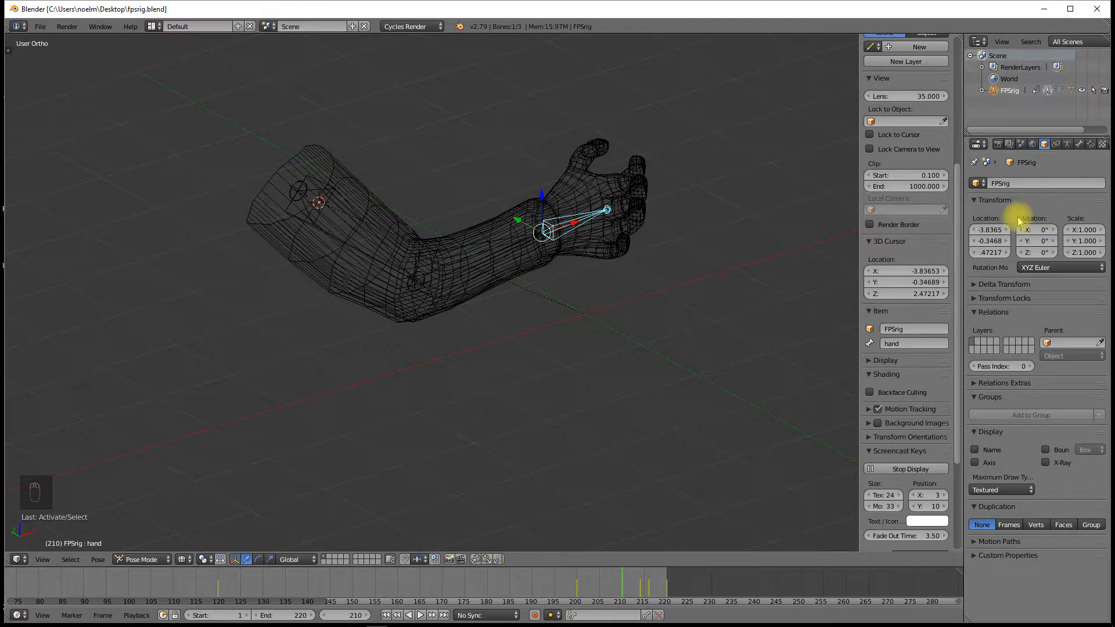
Step: Enable nodes for the arm mesh's material and rename the material as skin
{"action": "right_click", "coordinate": [634, 168]}
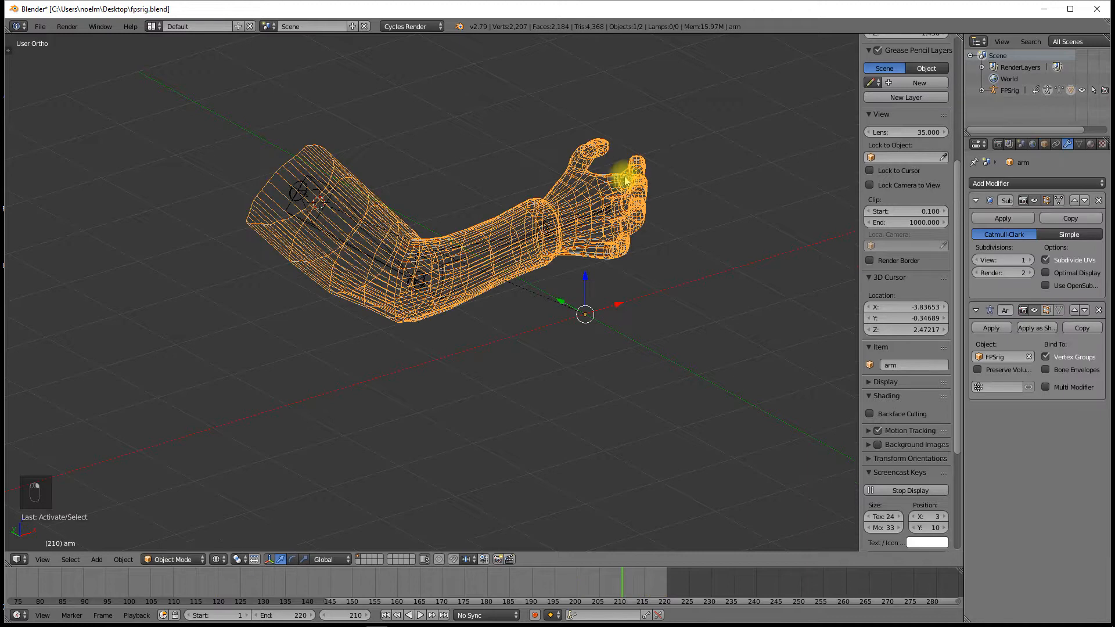
{"action": "left_click", "coordinate": [1090, 145]}
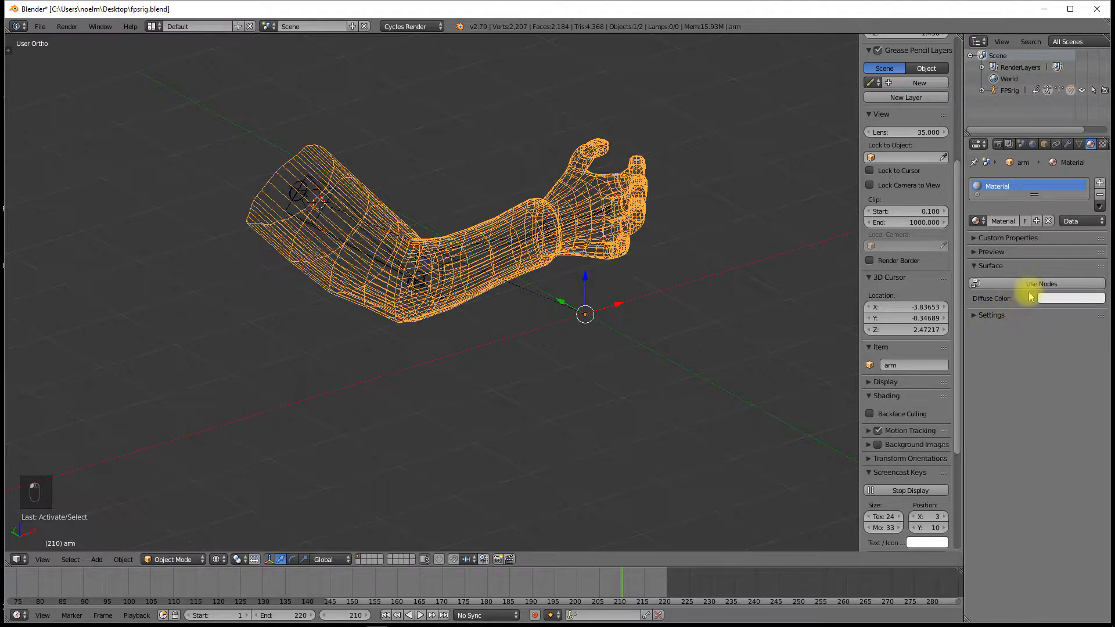
{"action": "left_click", "coordinate": [1026, 284]}
{"action": "left_click", "coordinate": [994, 222]}
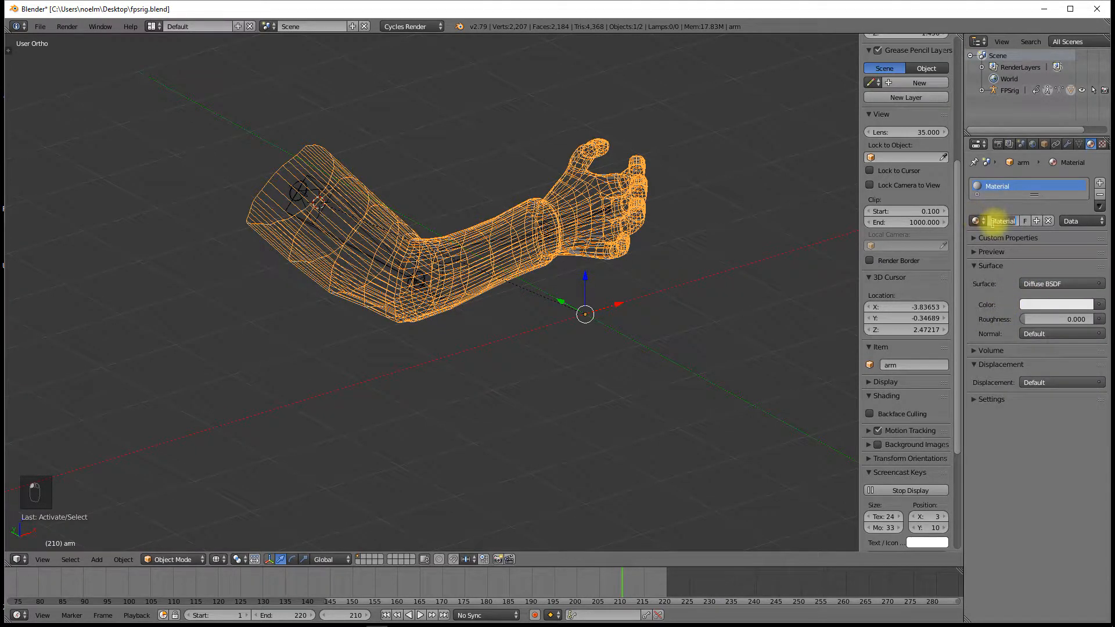
{"action": "type", "text": "s"}
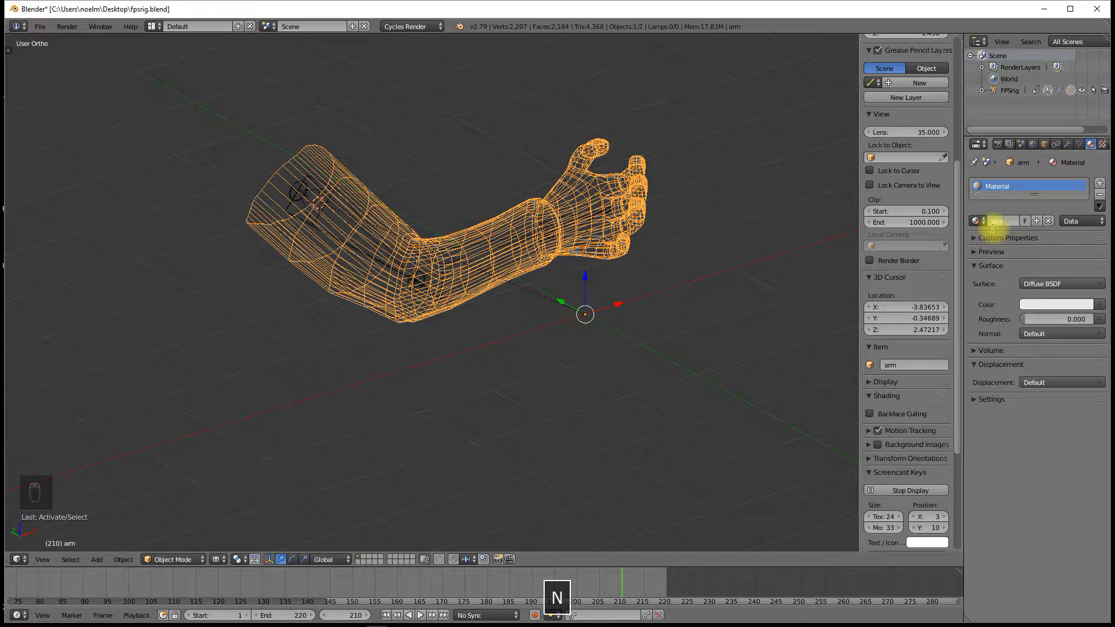
{"action": "type", "text": "kin"}
{"action": "key", "text": "Return"}
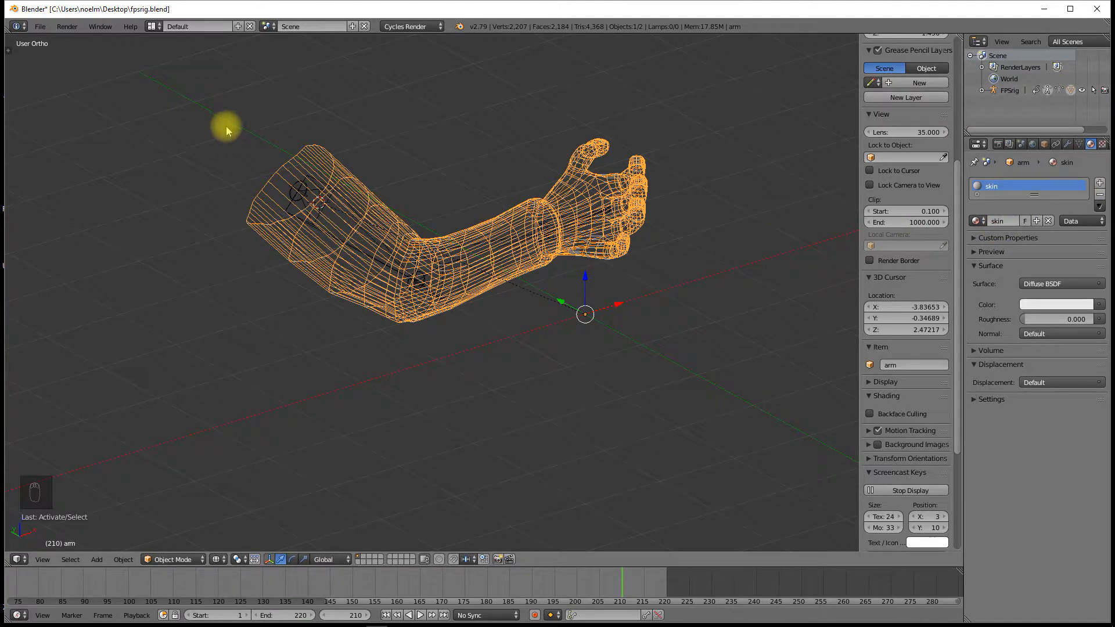
Step: Save the changes to fpsrig.blend and close Blender
{"action": "left_click", "coordinate": [40, 27]}
{"action": "left_click", "coordinate": [75, 112]}
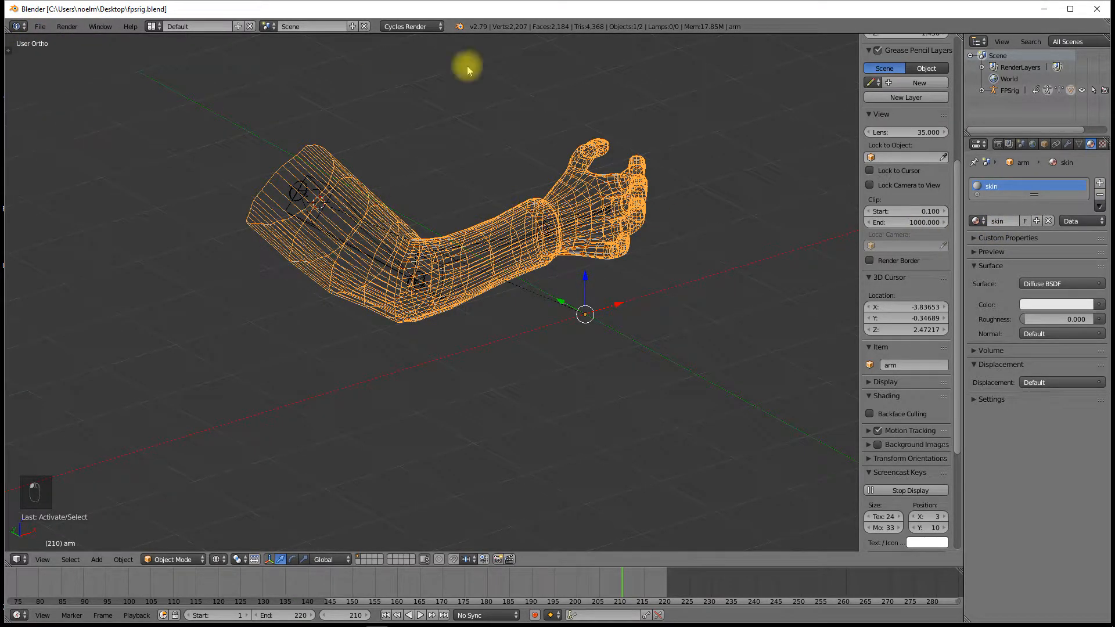
{"action": "left_click", "coordinate": [1095, 10]}
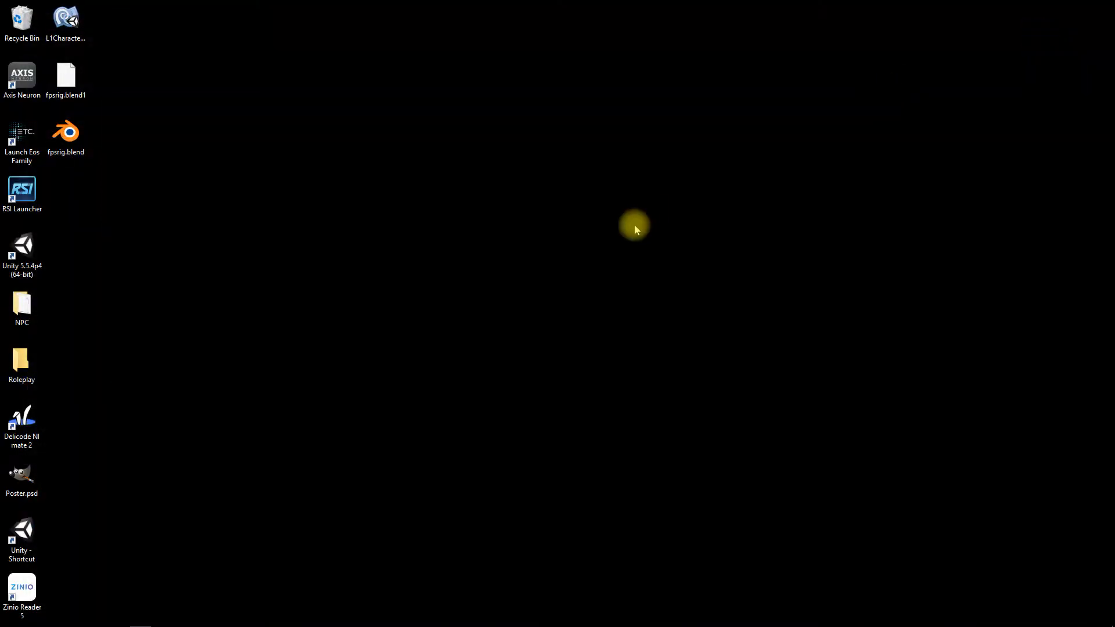
Step: Launch Unity from its desktop shortcut
{"action": "left_click", "coordinate": [377, 618]}
{"action": "double_click", "coordinate": [21, 533]}
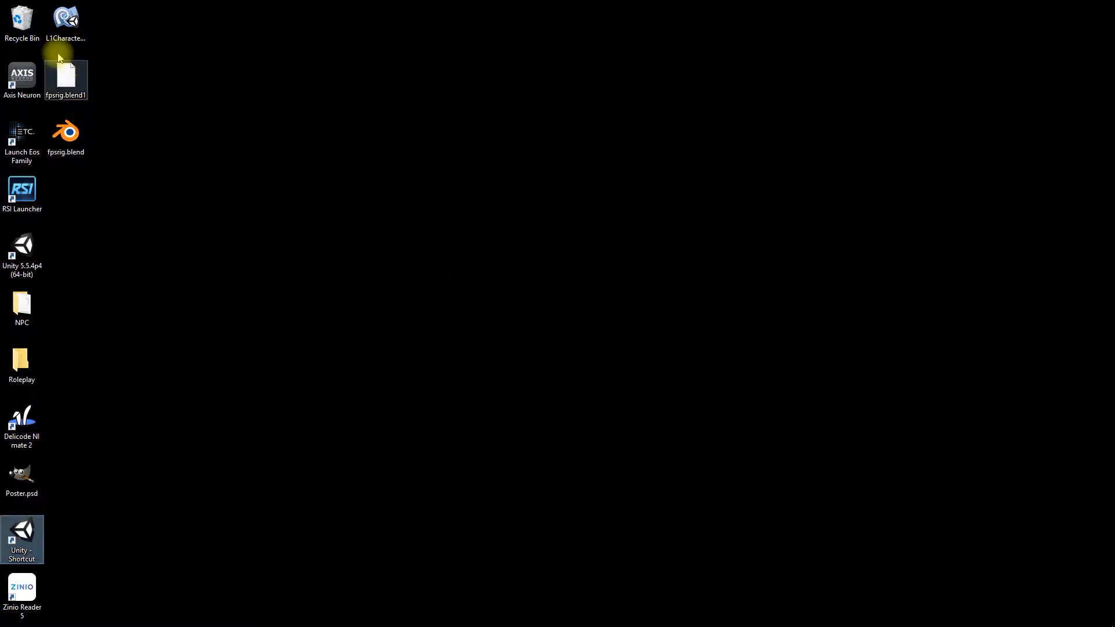
{"action": "left_click", "coordinate": [65, 22]}
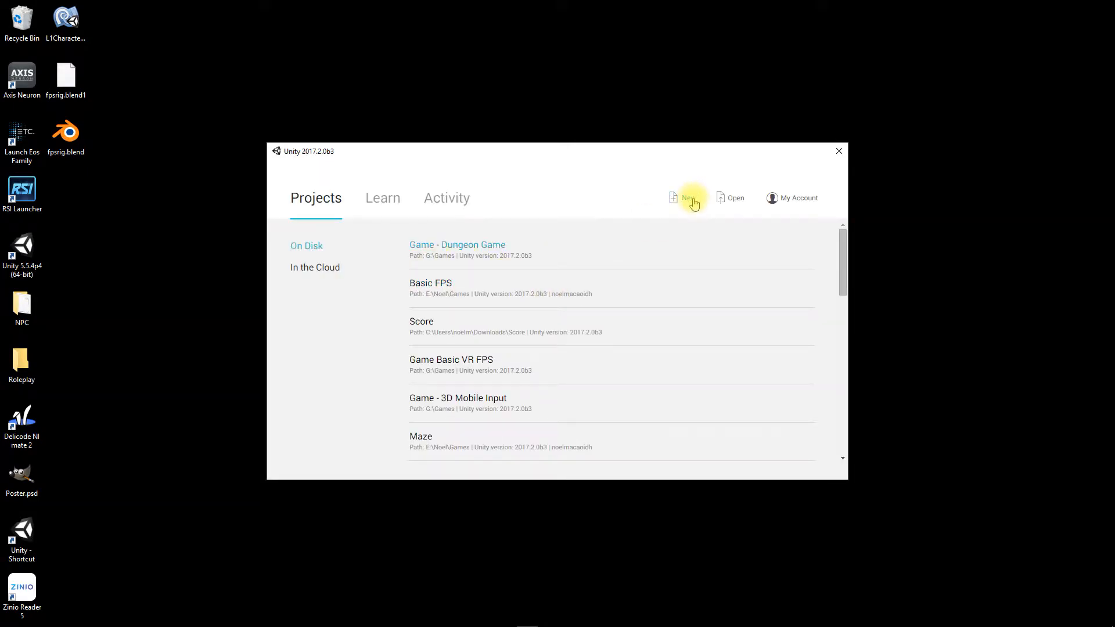
Step: Create a new 3D Unity project named FPSrig
{"action": "left_click", "coordinate": [678, 216]}
{"action": "left_click_drag", "start_coordinate": [459, 283], "coordinate": [379, 278]}
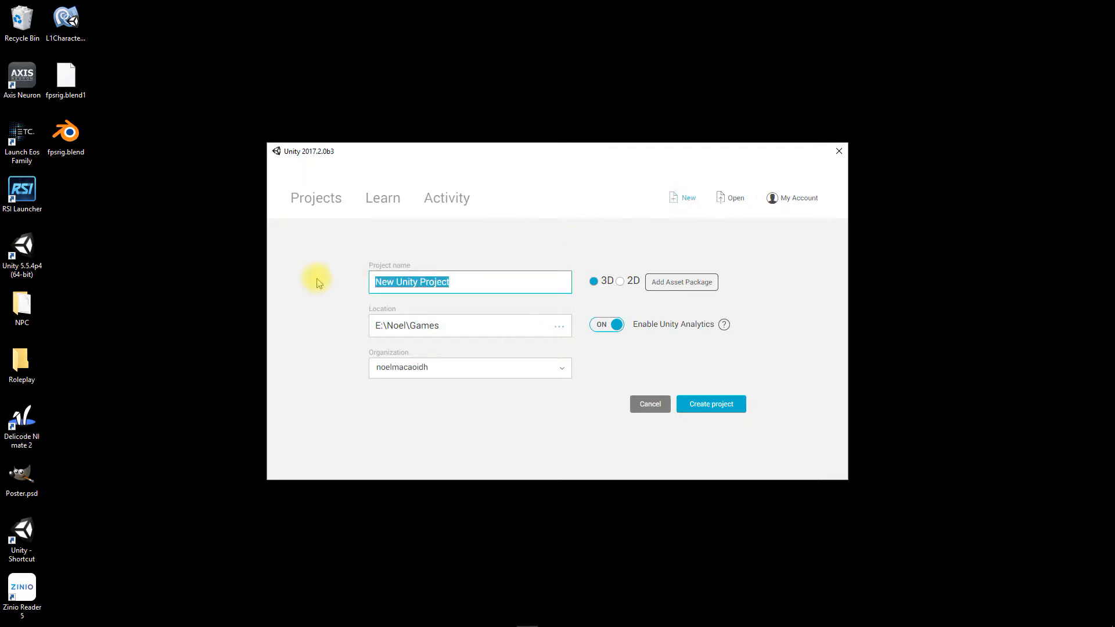
{"action": "type", "text": "FPSrig"}
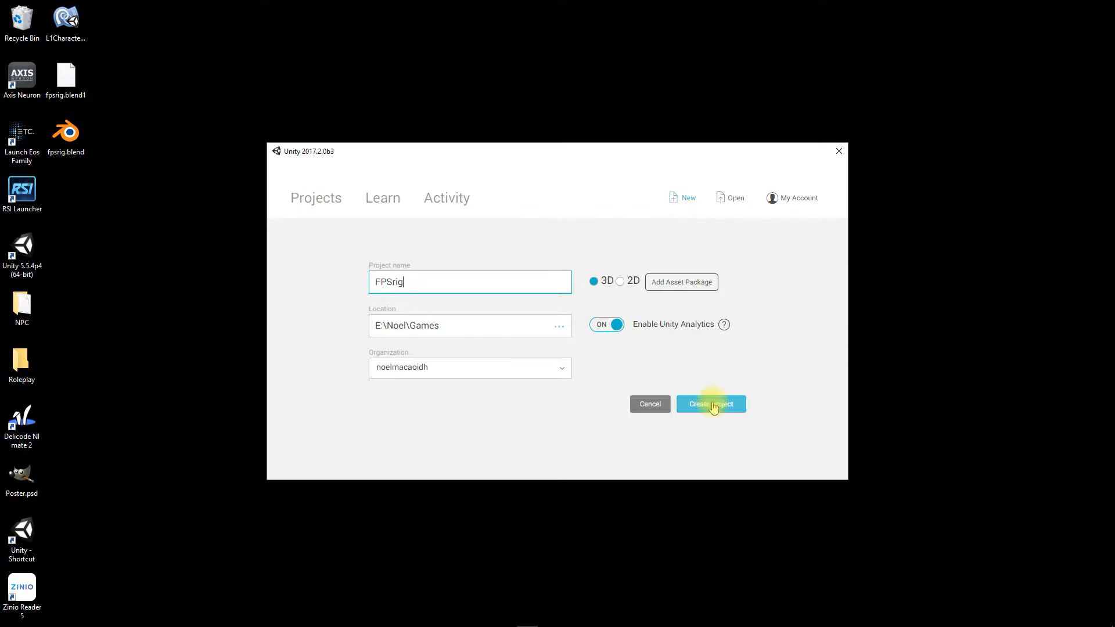
{"action": "left_click", "coordinate": [711, 404]}
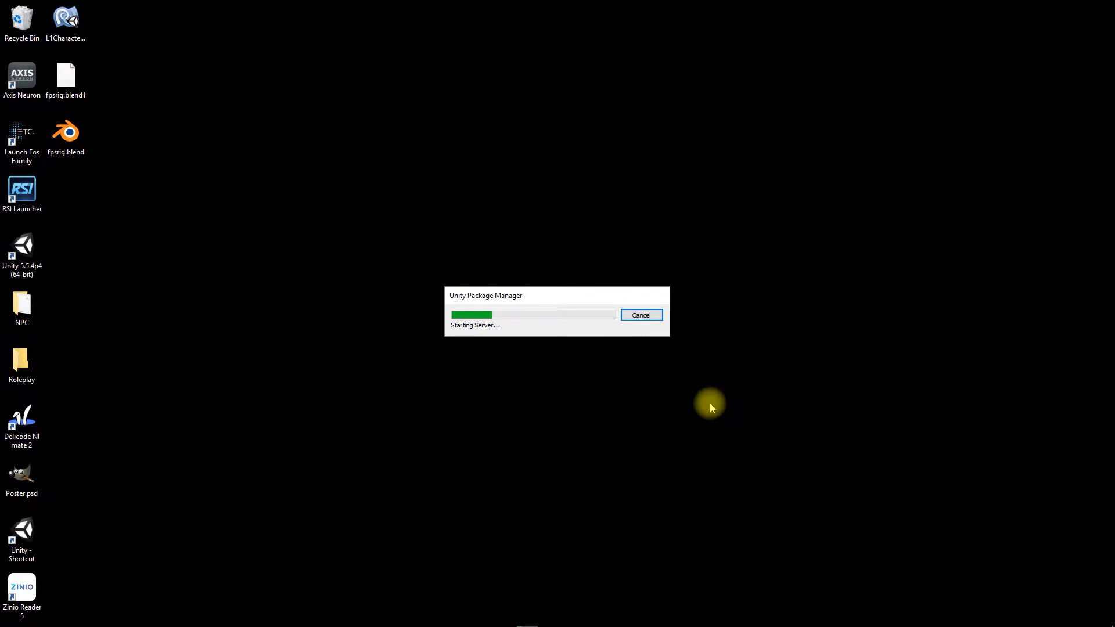
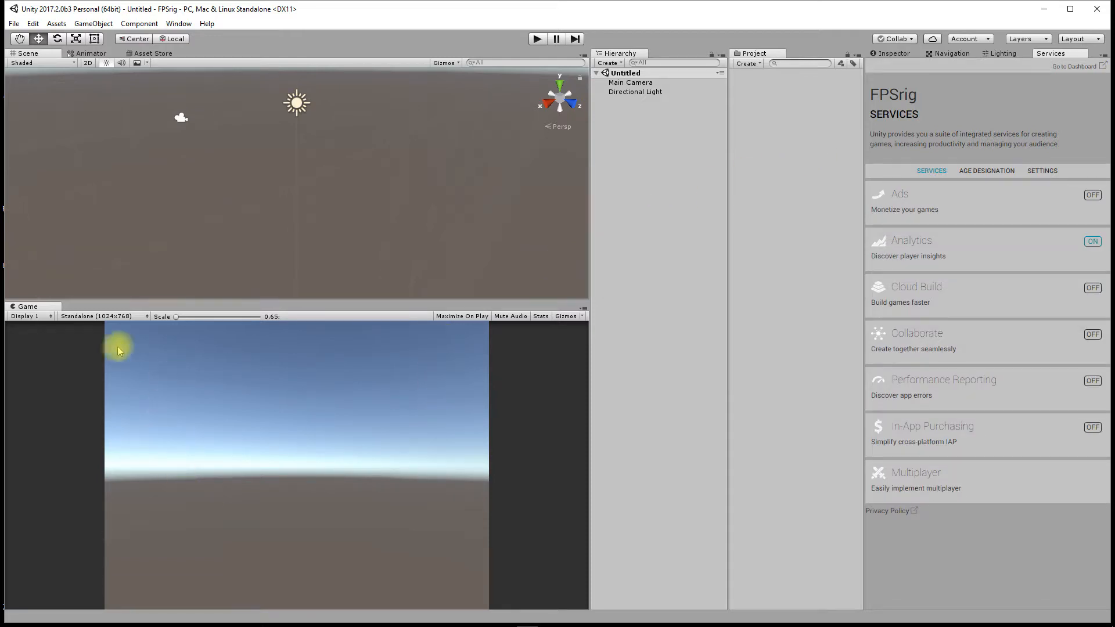
Step: Close the Services, Lighting and Navigation tabs so only the Inspector remains in that panel group
{"action": "right_click", "coordinate": [1063, 58]}
{"action": "left_click", "coordinate": [1071, 93]}
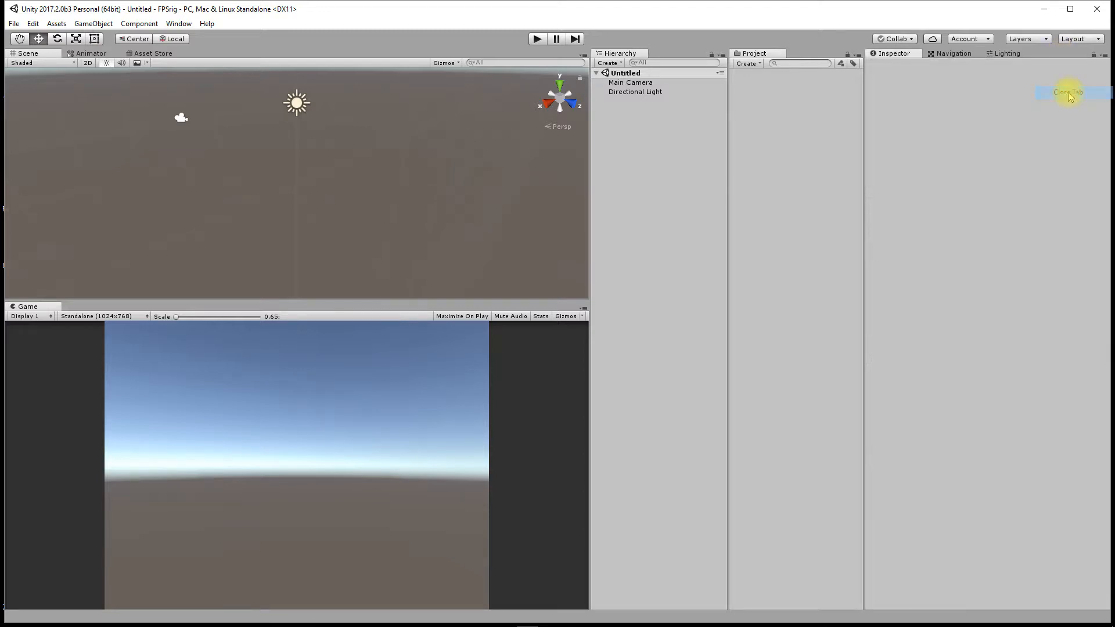
{"action": "right_click", "coordinate": [1009, 54]}
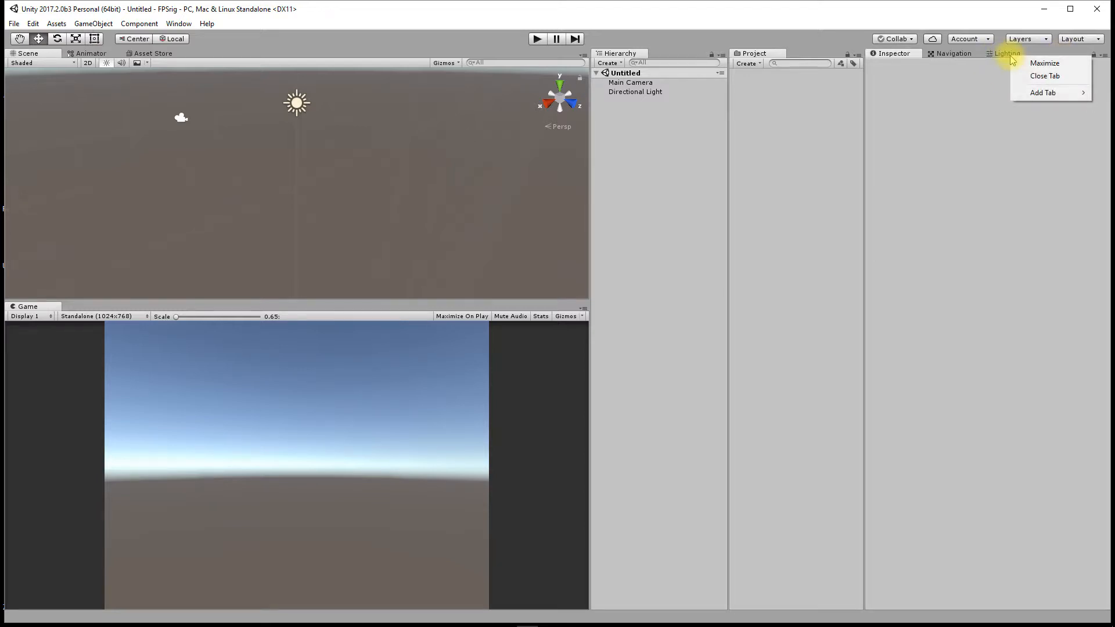
{"action": "left_click", "coordinate": [1036, 78]}
{"action": "right_click", "coordinate": [958, 56]}
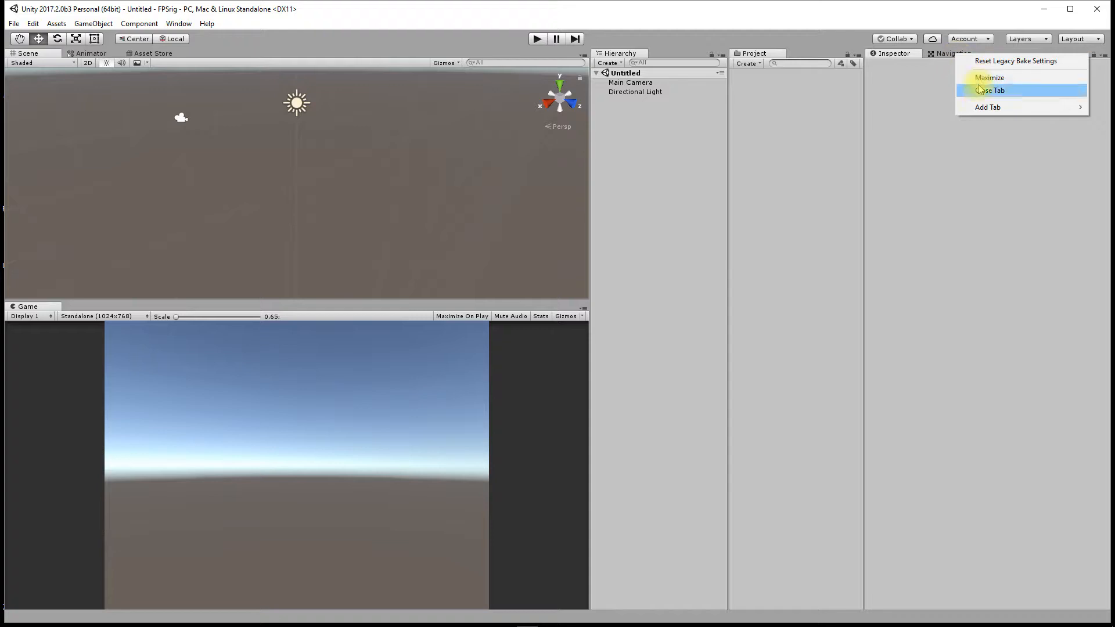
{"action": "left_click", "coordinate": [996, 90]}
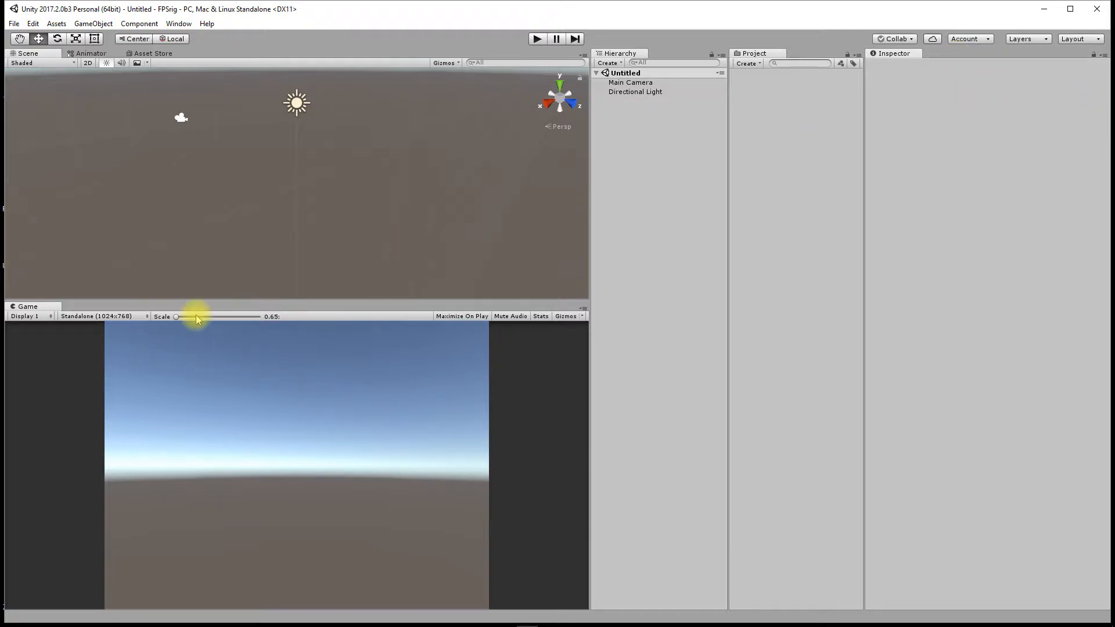
Step: Set the Game view's aspect ratio to Free Aspect and switch the Scene view to Top
{"action": "left_click", "coordinate": [37, 319]}
{"action": "left_click", "coordinate": [84, 316]}
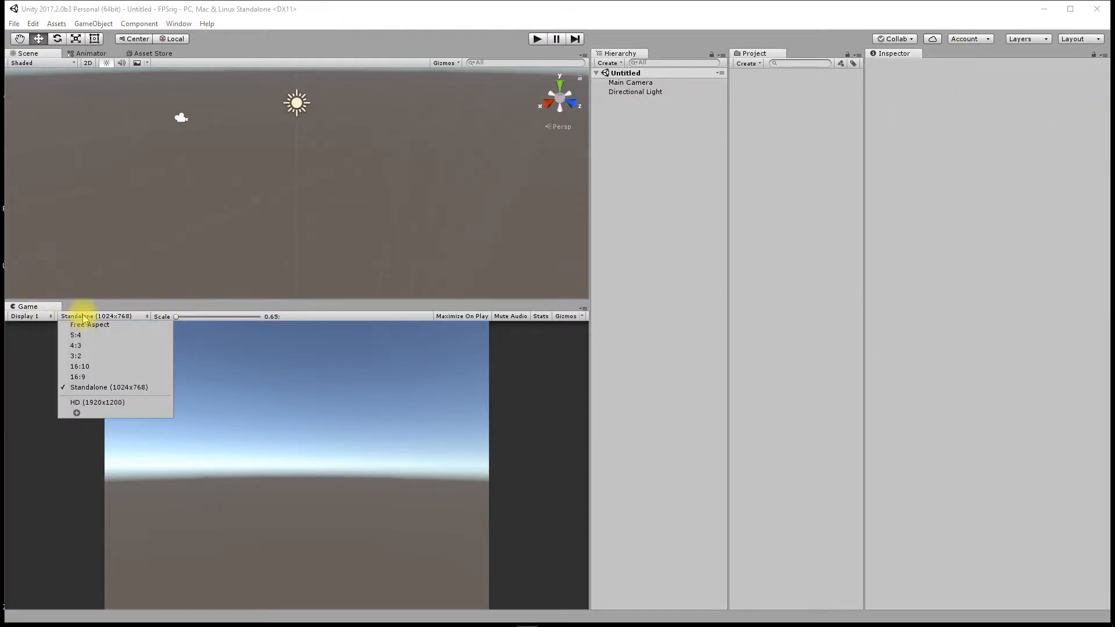
{"action": "left_click", "coordinate": [103, 325]}
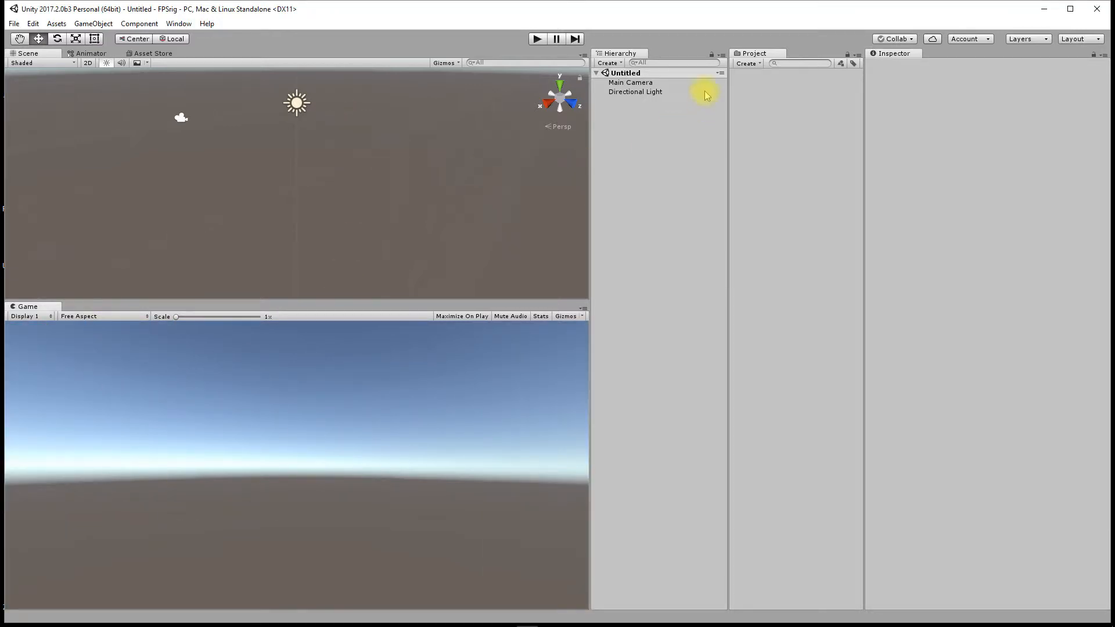
{"action": "left_click", "coordinate": [560, 88]}
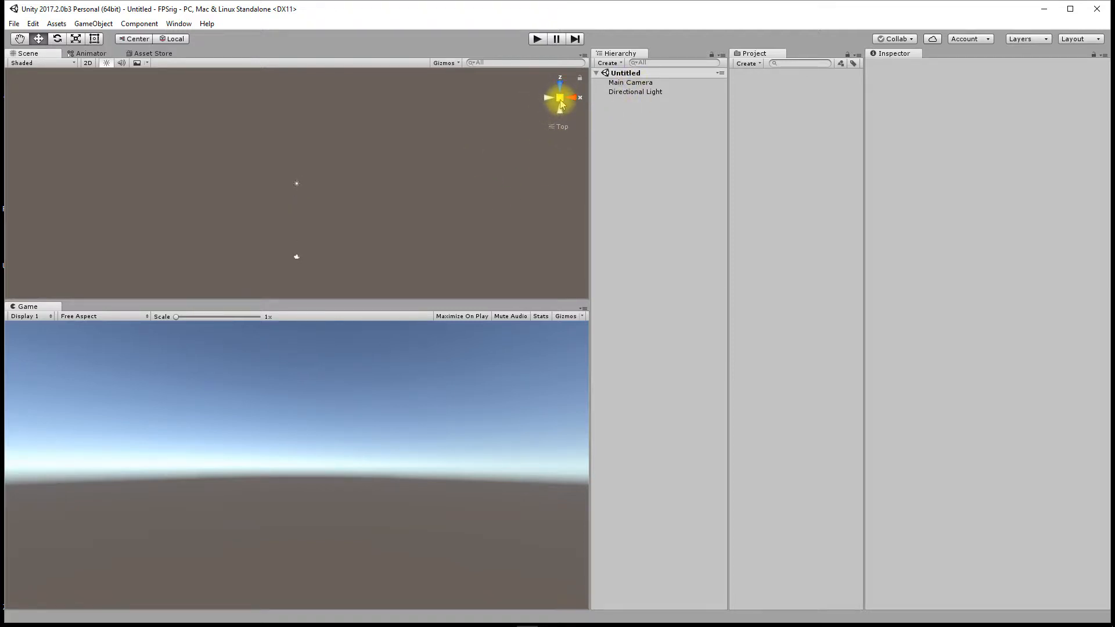
{"action": "scroll", "coordinate": [452, 179], "scroll_direction": "up", "scroll_amount": 3}
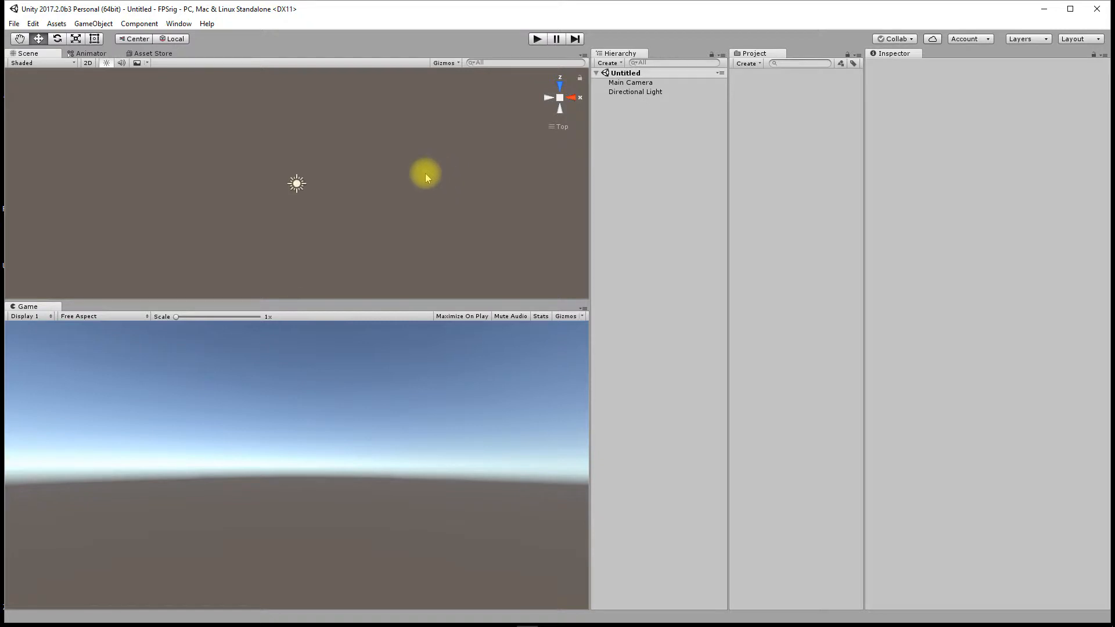
Step: Start importing the Characters package and exclude the CrossPlatformInput, Editor, PhysicsMaterials and Utility folders
{"action": "right_click", "coordinate": [755, 96]}
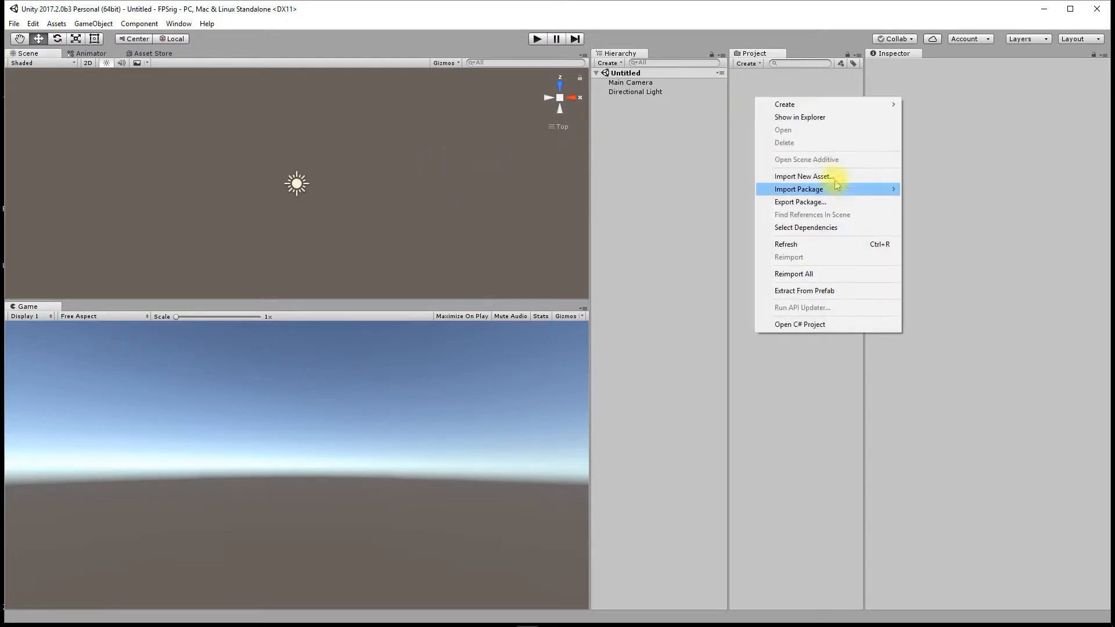
{"action": "mouse_move", "coordinate": [837, 185]}
{"action": "left_click", "coordinate": [947, 231]}
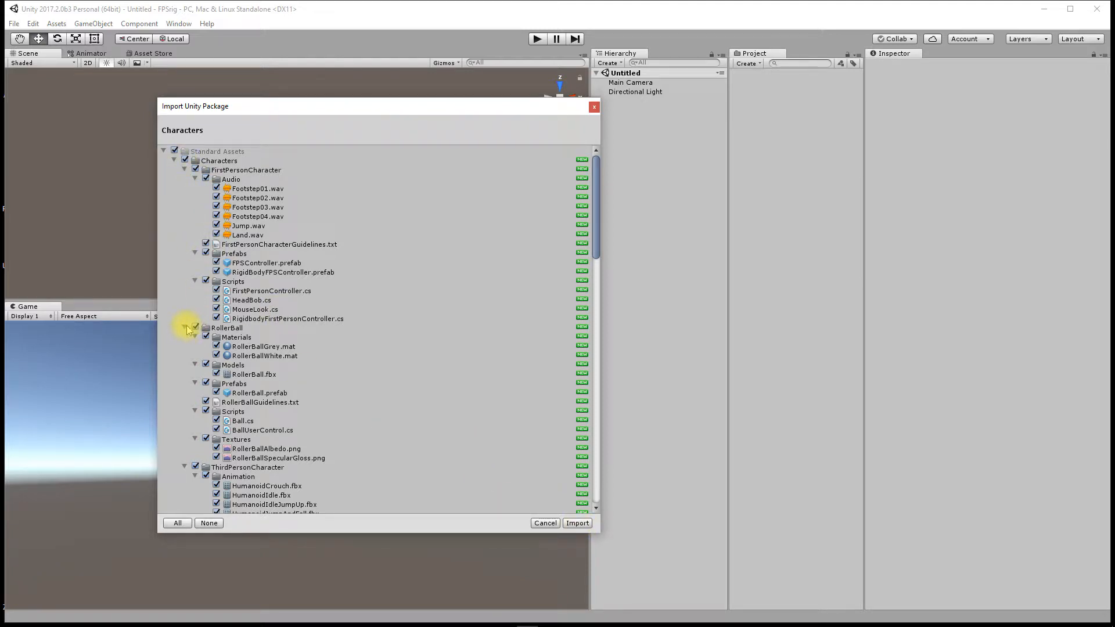
{"action": "scroll", "coordinate": [195, 332], "scroll_direction": "down", "scroll_amount": 10}
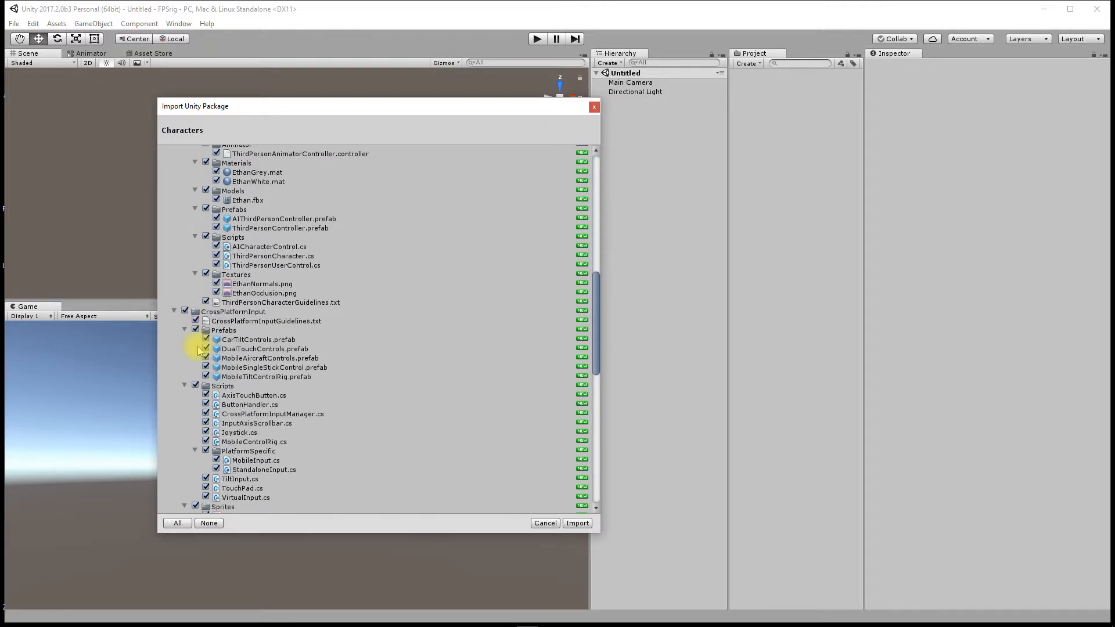
{"action": "left_click", "coordinate": [185, 312]}
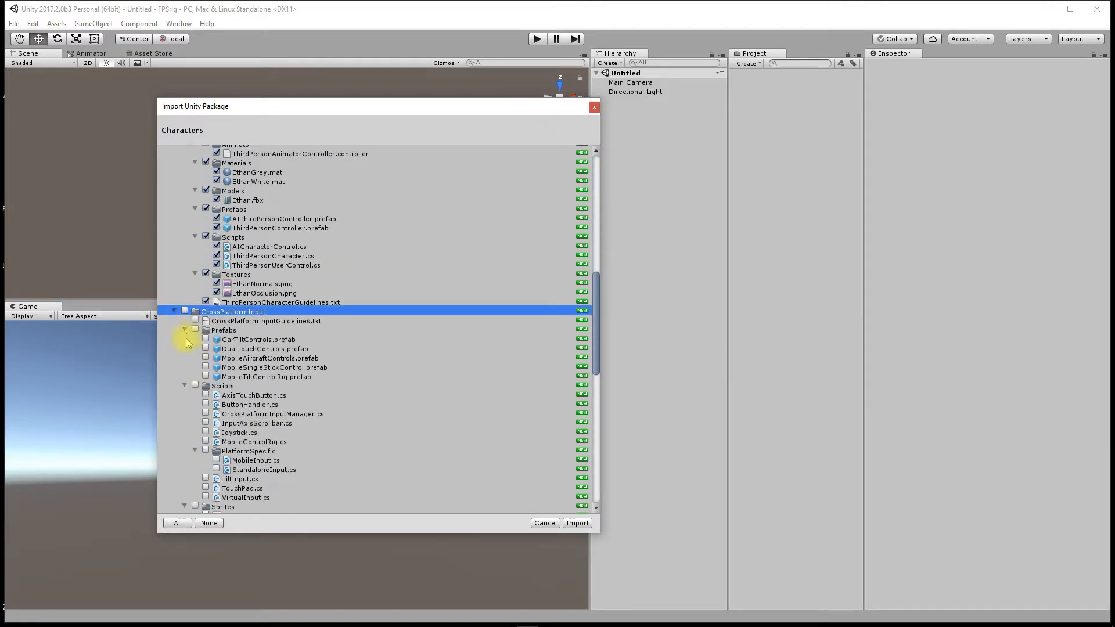
{"action": "left_click", "coordinate": [174, 312]}
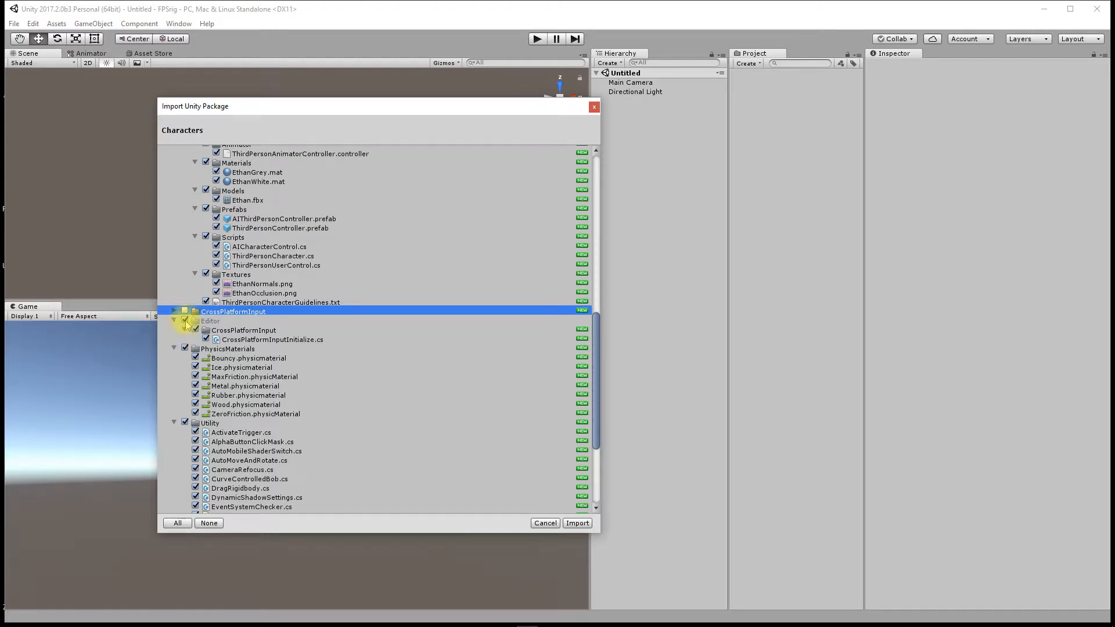
{"action": "left_click", "coordinate": [185, 321]}
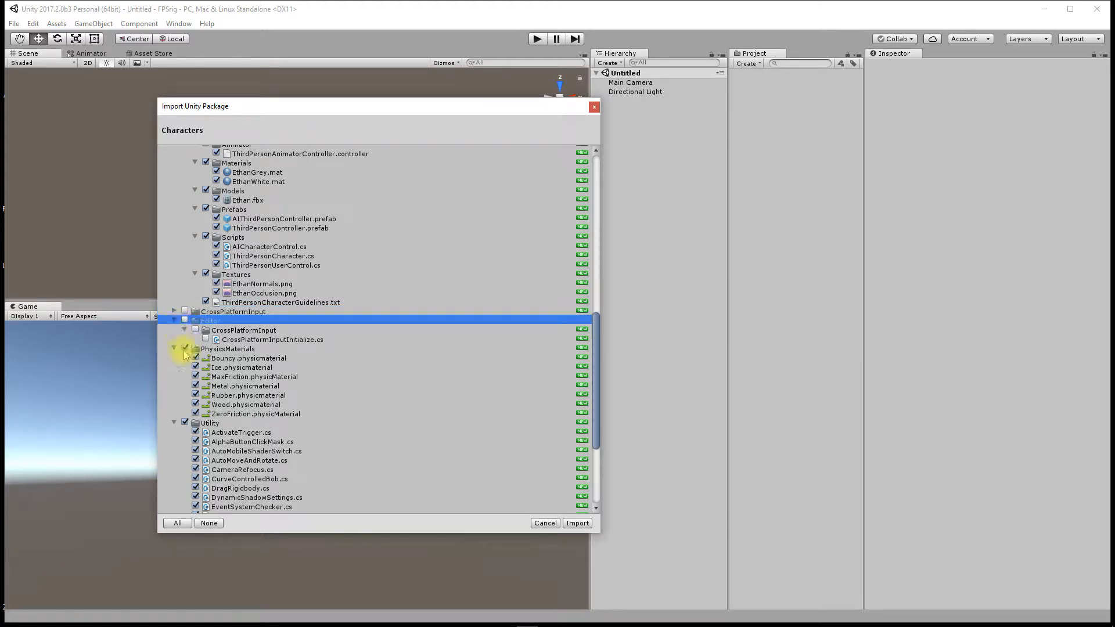
{"action": "left_click", "coordinate": [185, 348]}
{"action": "left_click", "coordinate": [174, 348]}
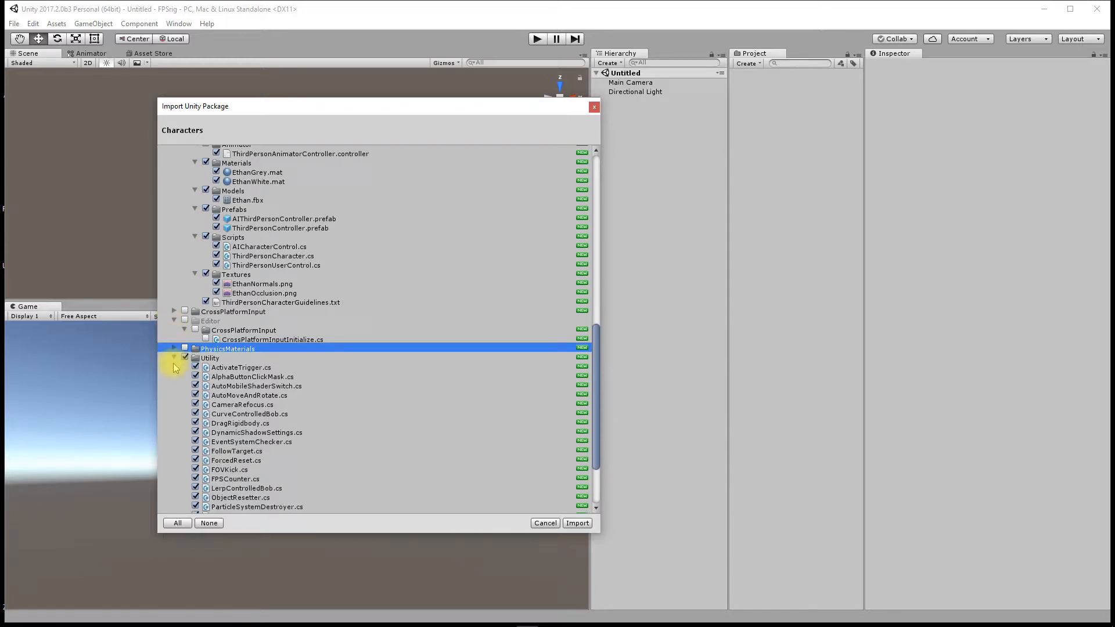
{"action": "left_click", "coordinate": [185, 357]}
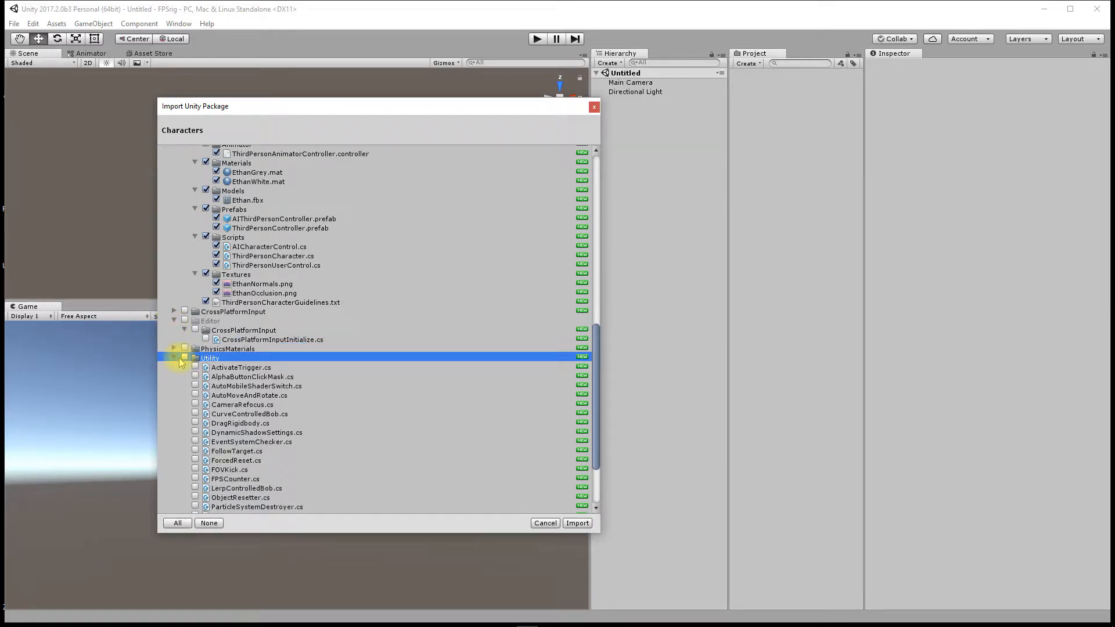
{"action": "left_click", "coordinate": [174, 357]}
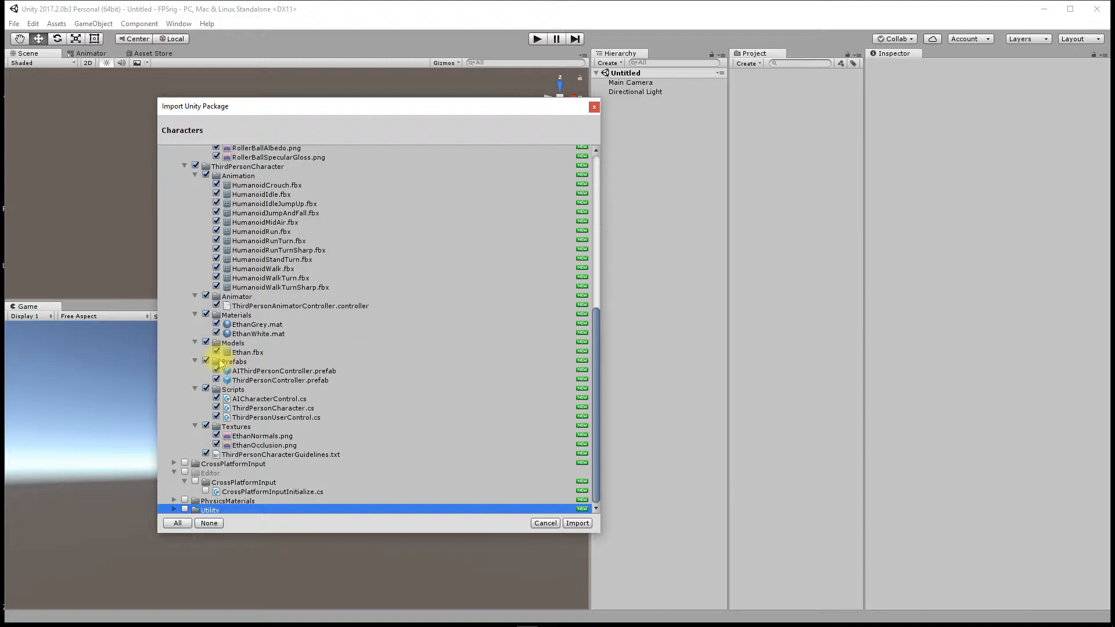
Step: Exclude ThirdPersonCharacter, RollerBall and the FirstPersonCharacter Audio folder, and import the remaining Characters assets
{"action": "scroll", "coordinate": [247, 221], "scroll_direction": "up", "scroll_amount": 5}
{"action": "scroll", "coordinate": [200, 216], "scroll_direction": "up", "scroll_amount": 1}
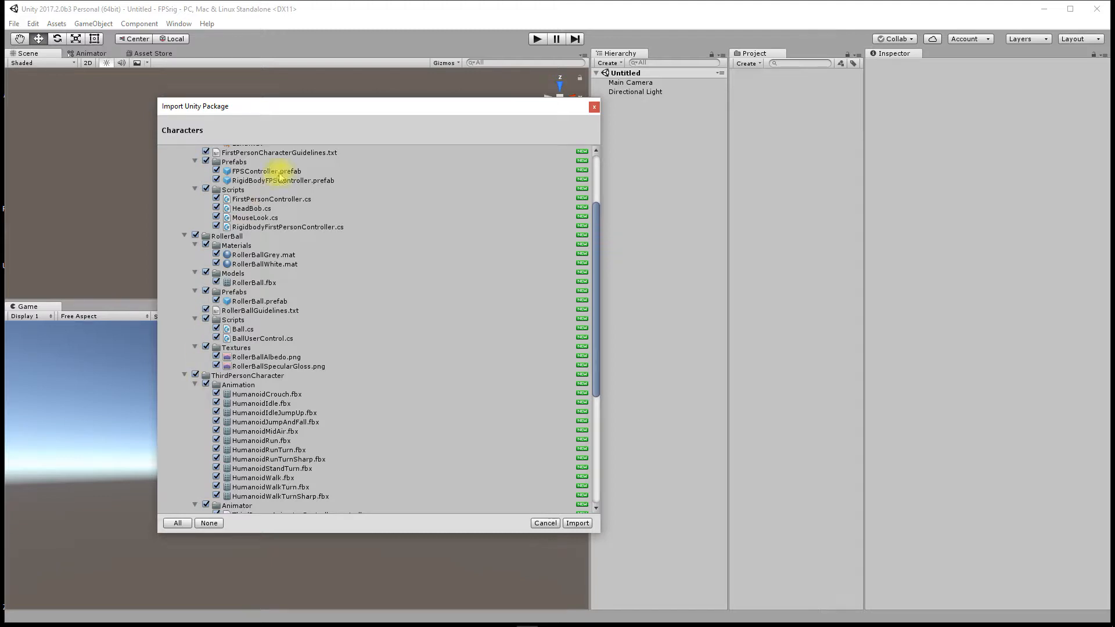
{"action": "left_click", "coordinate": [195, 375]}
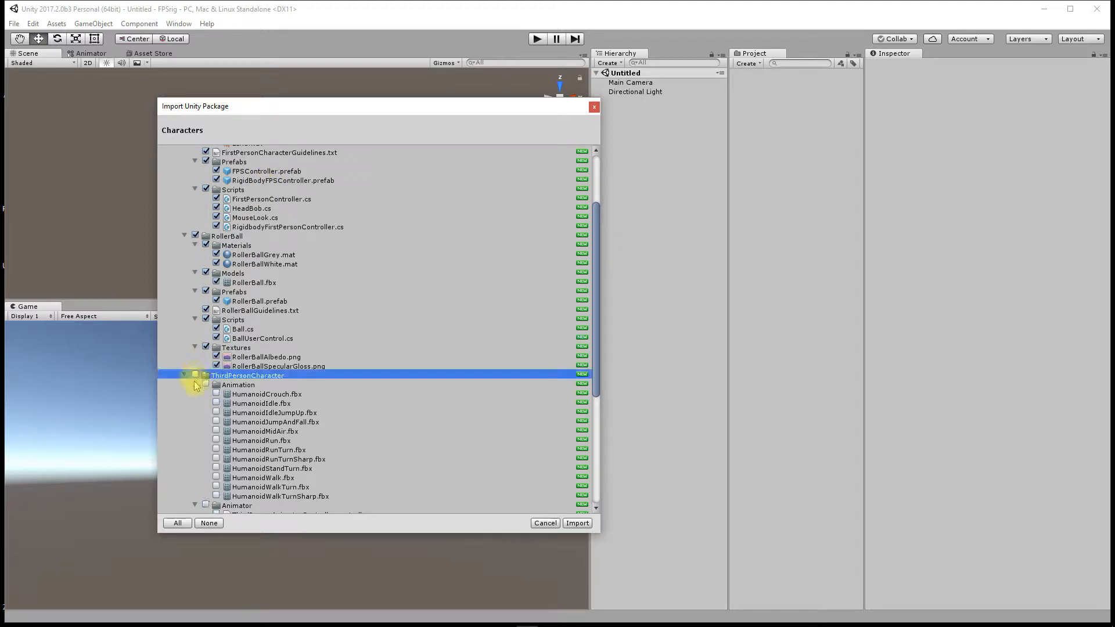
{"action": "left_click", "coordinate": [195, 236]}
{"action": "scroll", "coordinate": [243, 431], "scroll_direction": "down", "scroll_amount": 3}
{"action": "scroll", "coordinate": [241, 430], "scroll_direction": "up", "scroll_amount": 6}
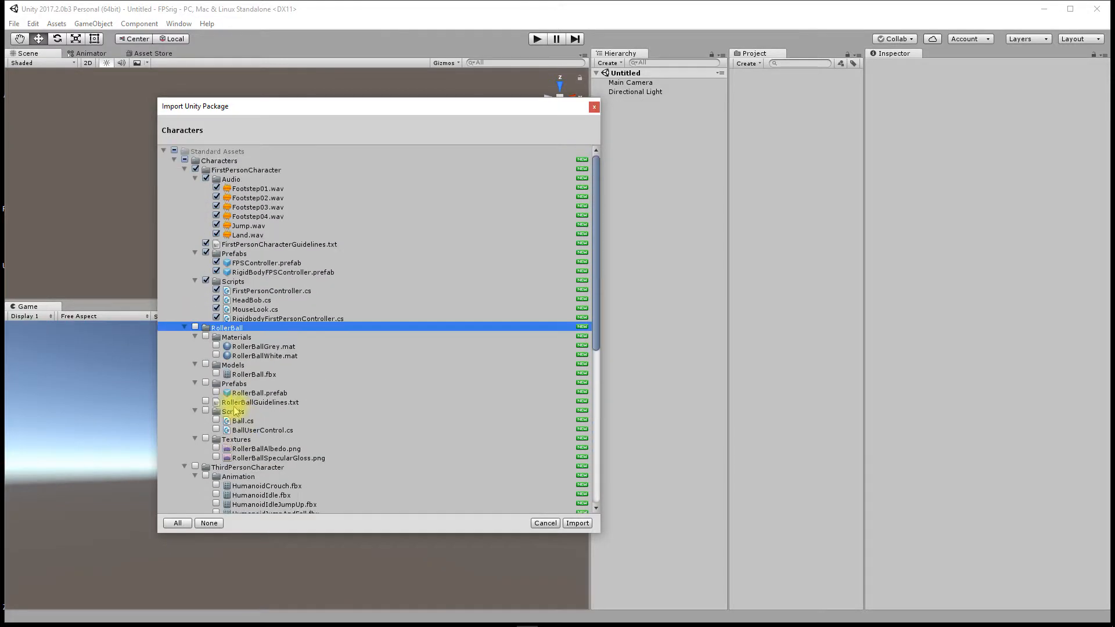
{"action": "left_click", "coordinate": [206, 179]}
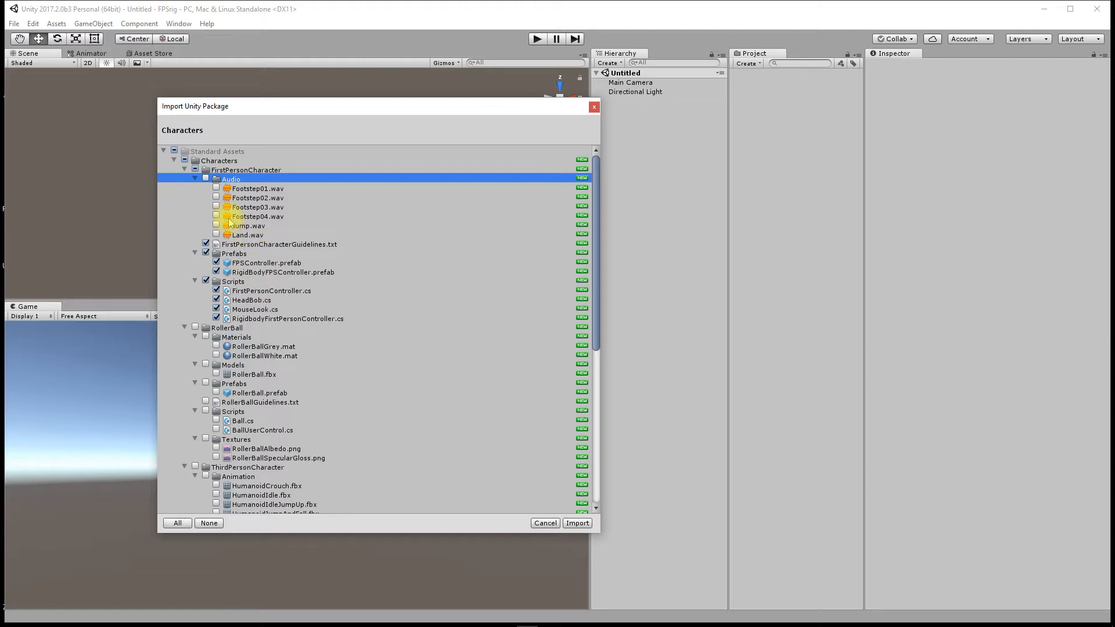
{"action": "left_click", "coordinate": [567, 525]}
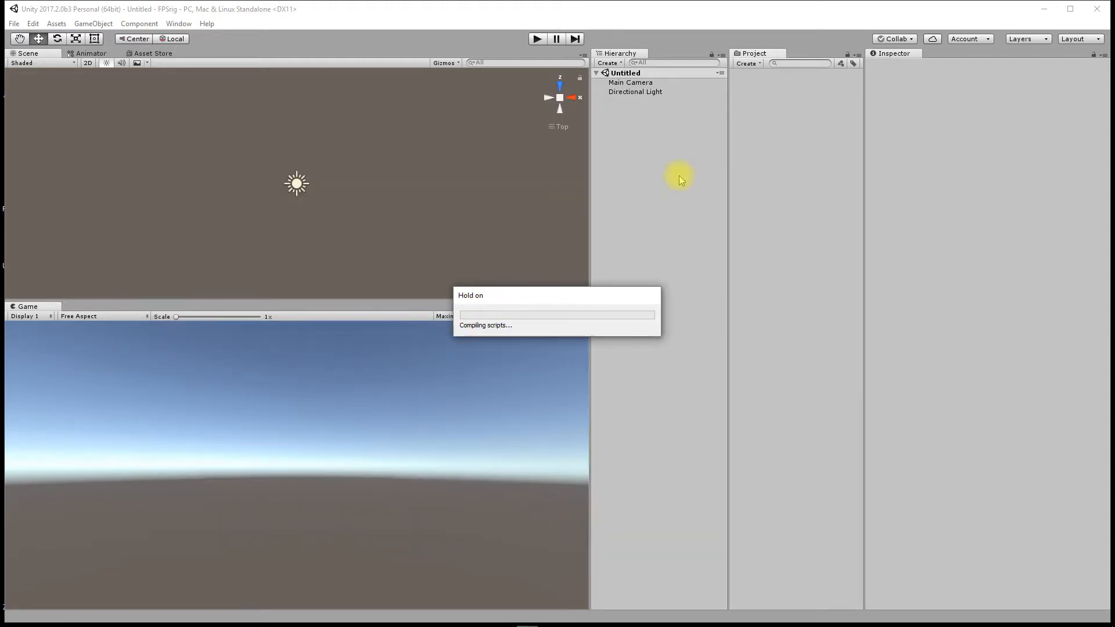
Step: Add the RigidBodyFPSController prefab from Standard Assets > Characters > FirstPersonCharacter > Prefabs to the scene
{"action": "left_click", "coordinate": [735, 76]}
{"action": "left_click", "coordinate": [744, 86]}
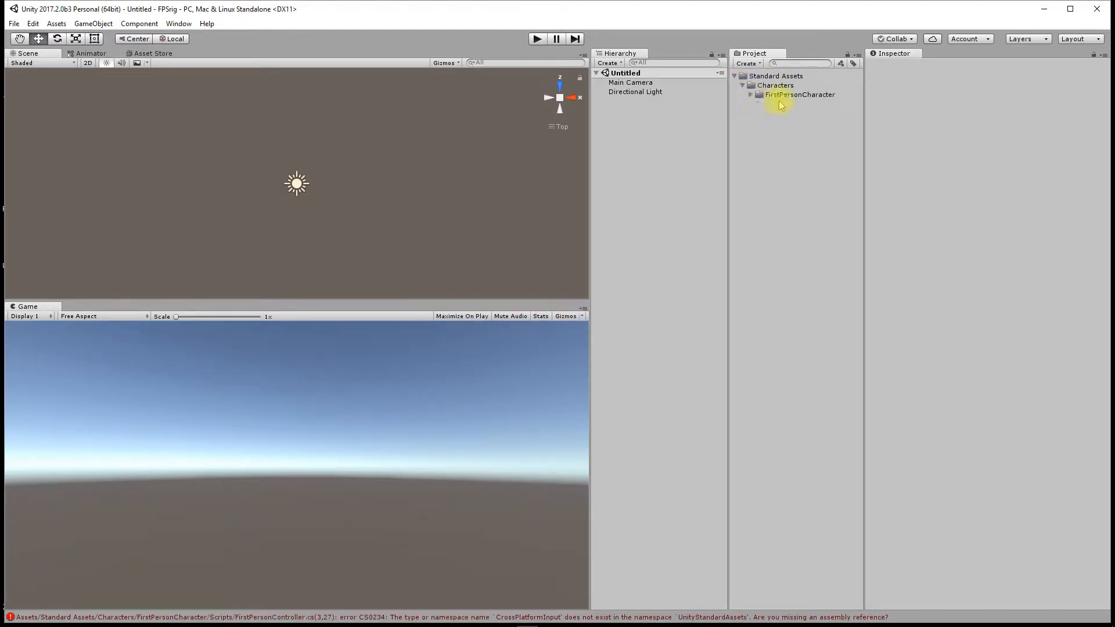
{"action": "left_click", "coordinate": [751, 95]}
{"action": "left_click", "coordinate": [762, 104]}
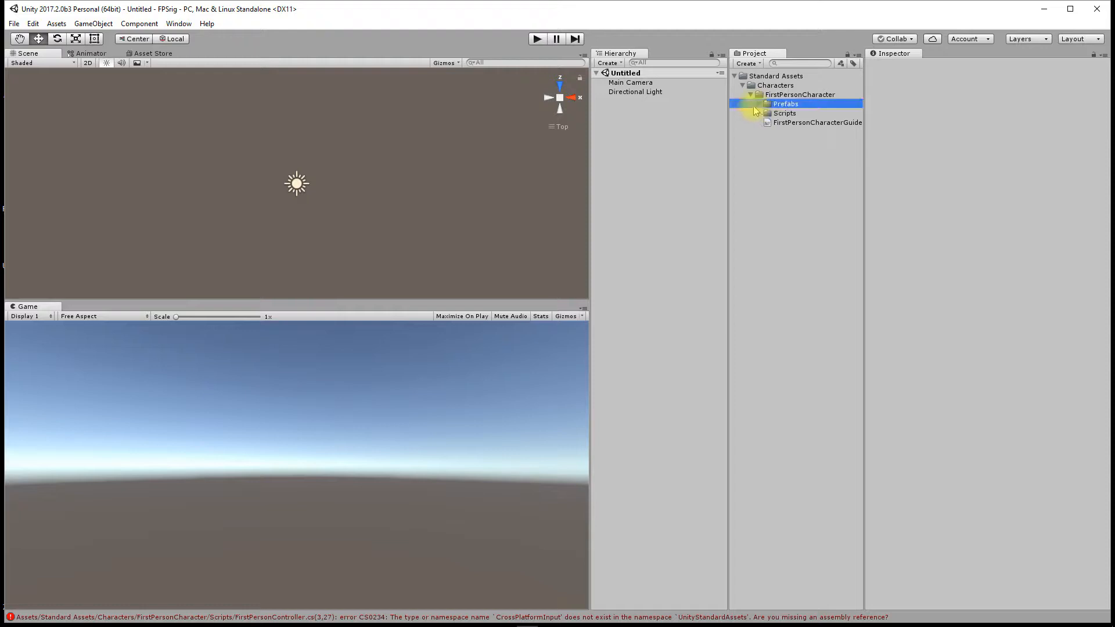
{"action": "left_click", "coordinate": [759, 104]}
{"action": "left_click", "coordinate": [796, 123]}
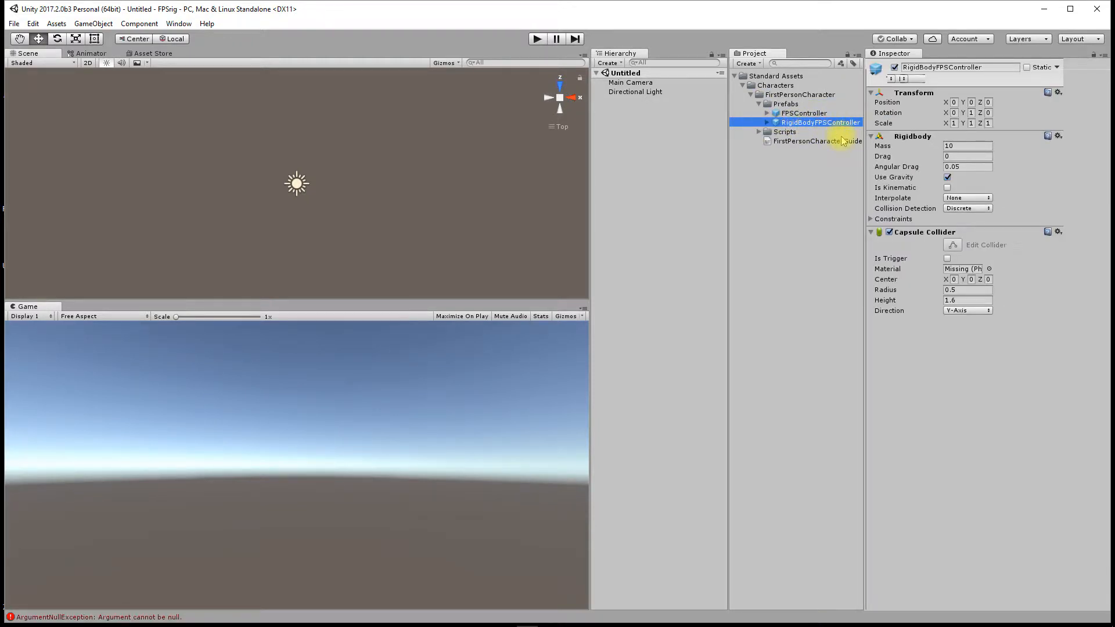
{"action": "left_click_drag", "start_coordinate": [812, 127], "coordinate": [637, 133]}
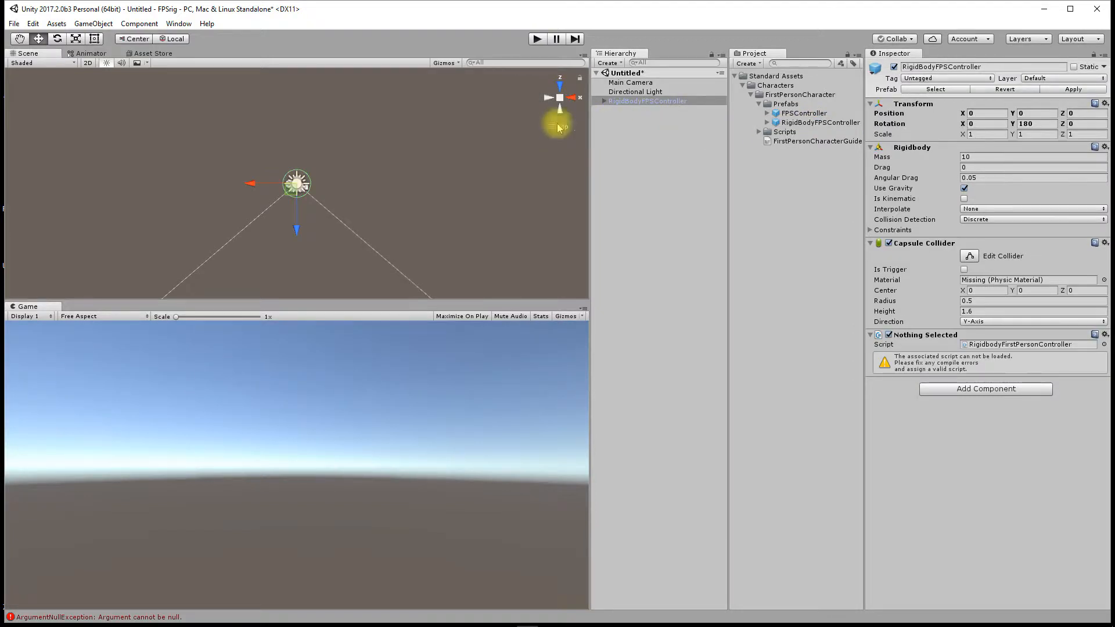
Step: Delete the scene's original Main Camera and select the MainCamera inside RigidBodyFPSController
{"action": "left_click", "coordinate": [560, 88]}
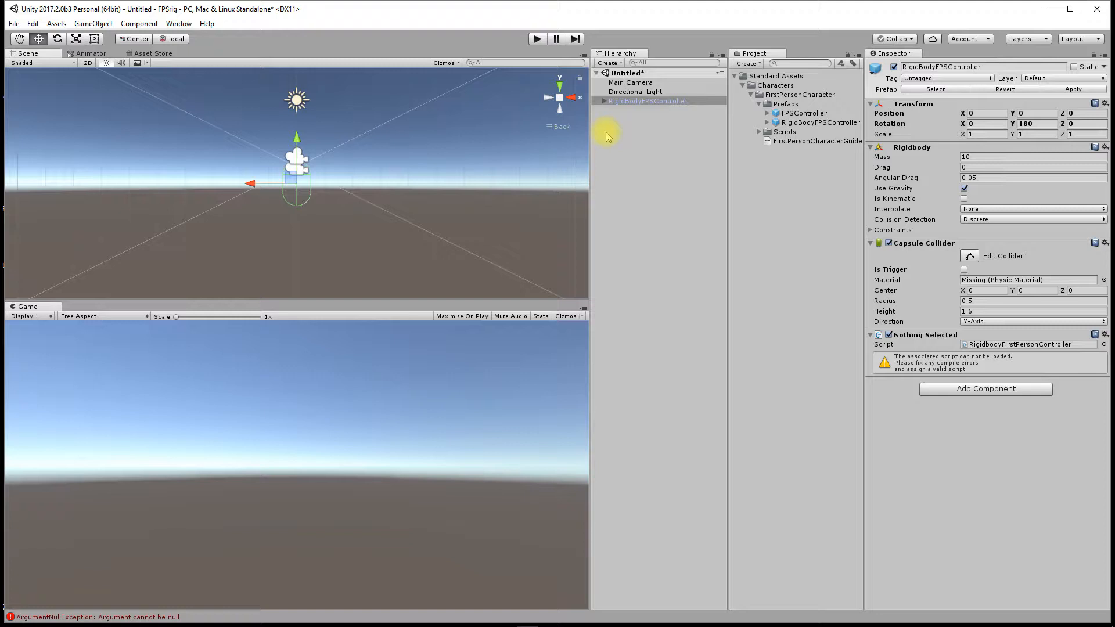
{"action": "left_click", "coordinate": [629, 83]}
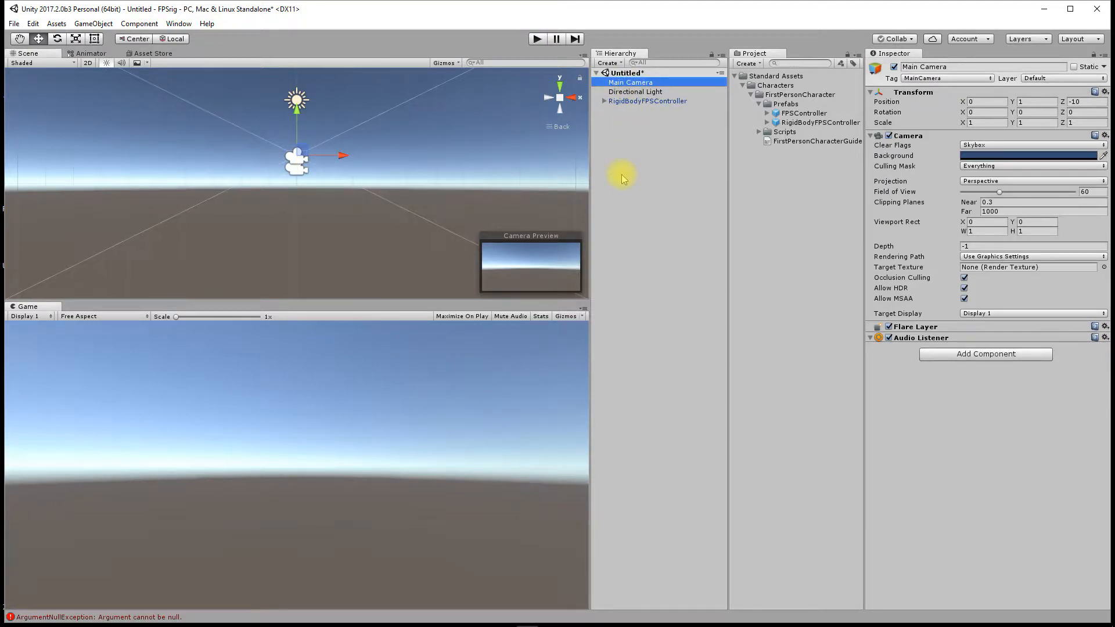
{"action": "key", "text": "Delete"}
{"action": "left_click", "coordinate": [605, 92]}
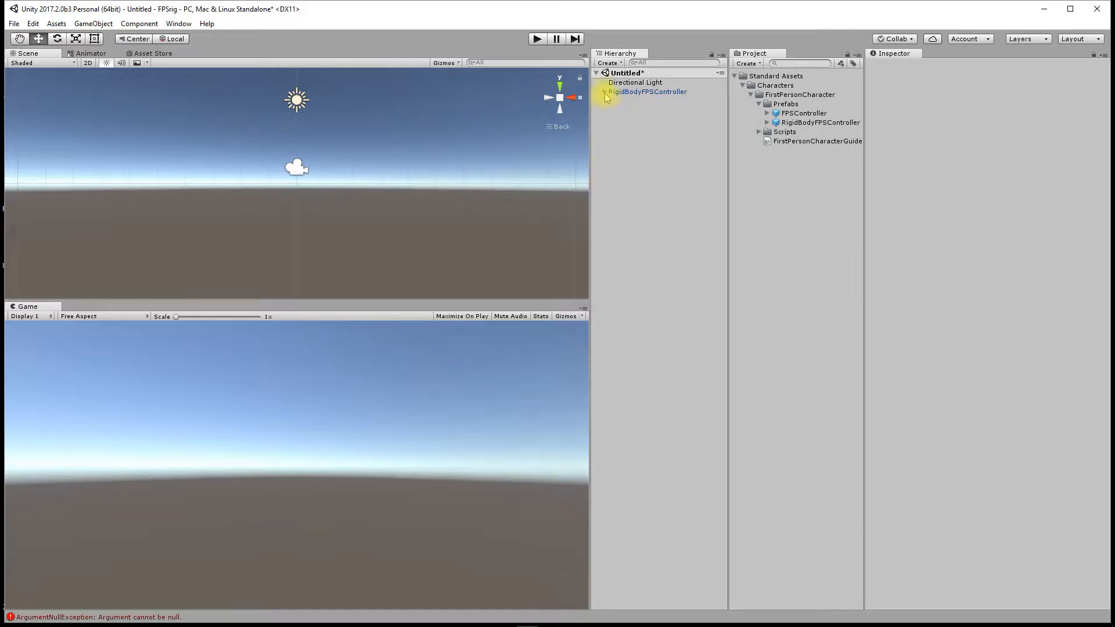
{"action": "left_click", "coordinate": [644, 101]}
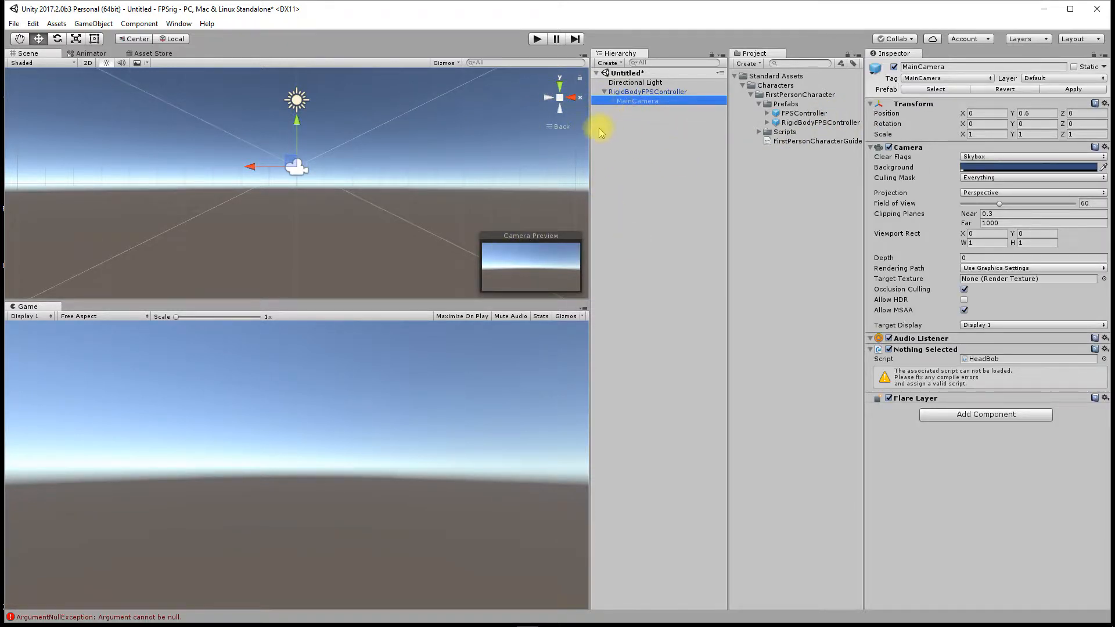
Step: Create a 3D Plane object as a child of the controller's MainCamera
{"action": "right_click", "coordinate": [611, 134]}
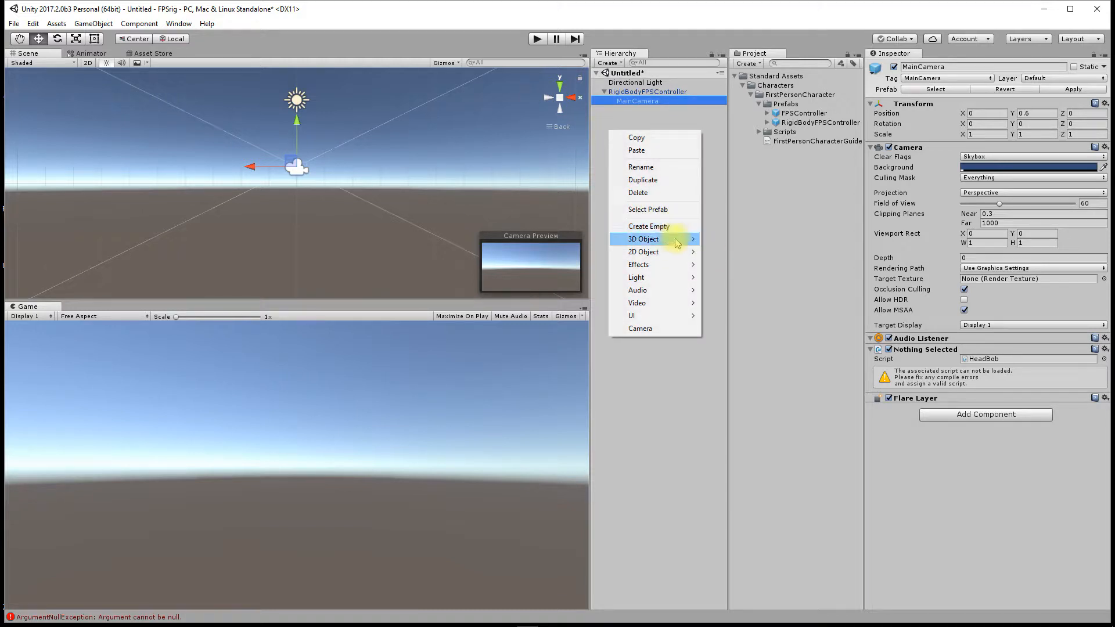
{"action": "mouse_move", "coordinate": [668, 239]}
{"action": "left_click", "coordinate": [744, 290]}
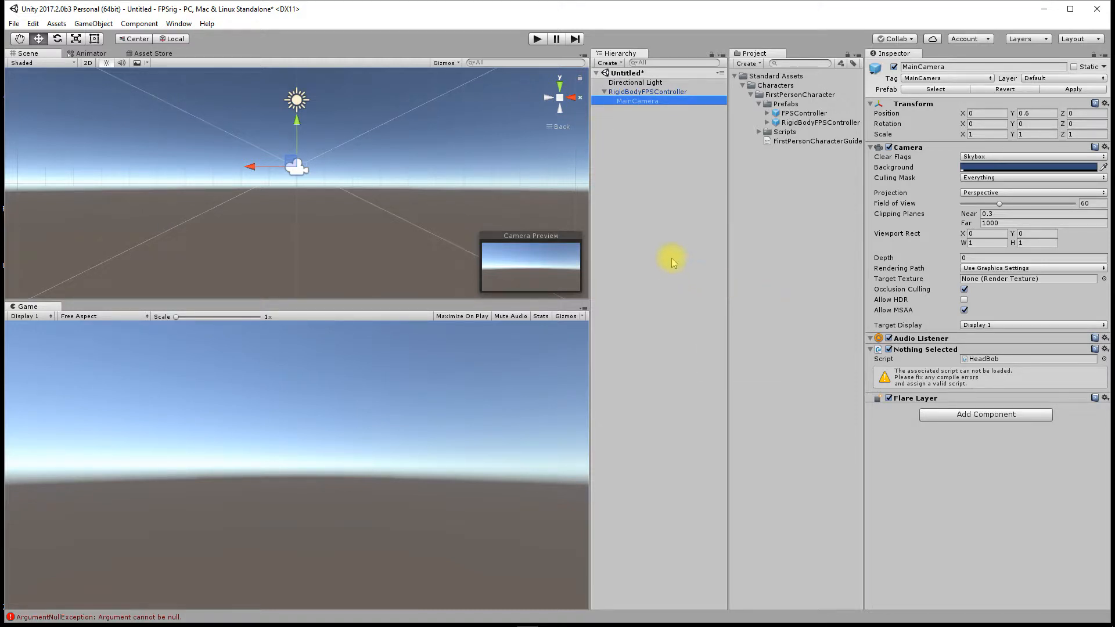
{"action": "left_click_drag", "start_coordinate": [360, 174], "coordinate": [376, 216], "text": "alt"}
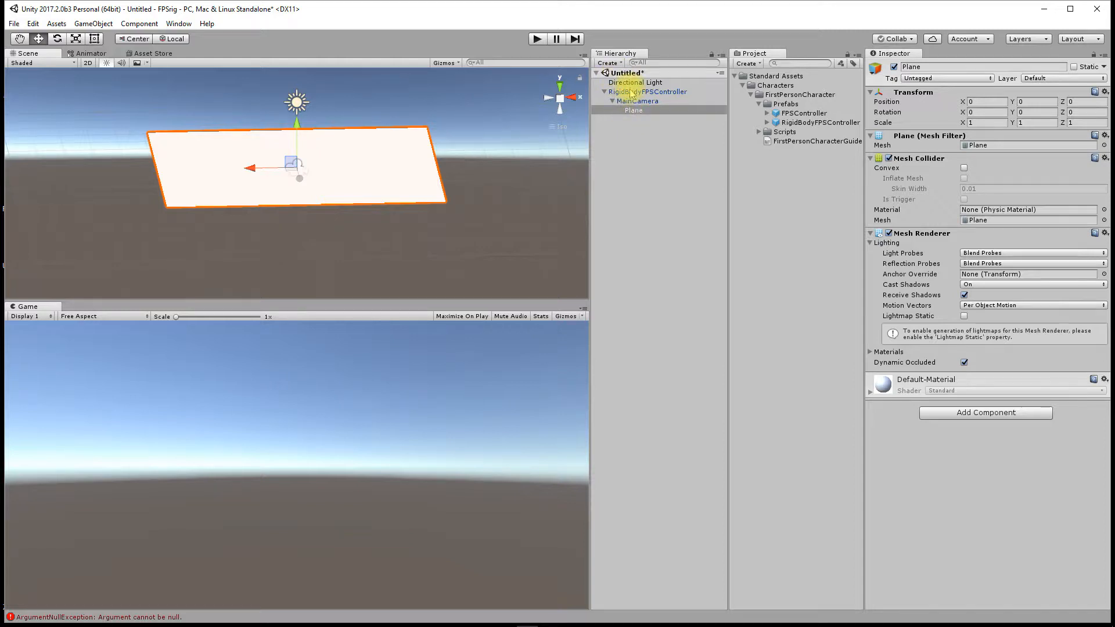
Step: Move the plane out of the RigidBodyFPSController hierarchy to the scene root and rename it ground
{"action": "left_click_drag", "start_coordinate": [637, 116], "coordinate": [604, 191]}
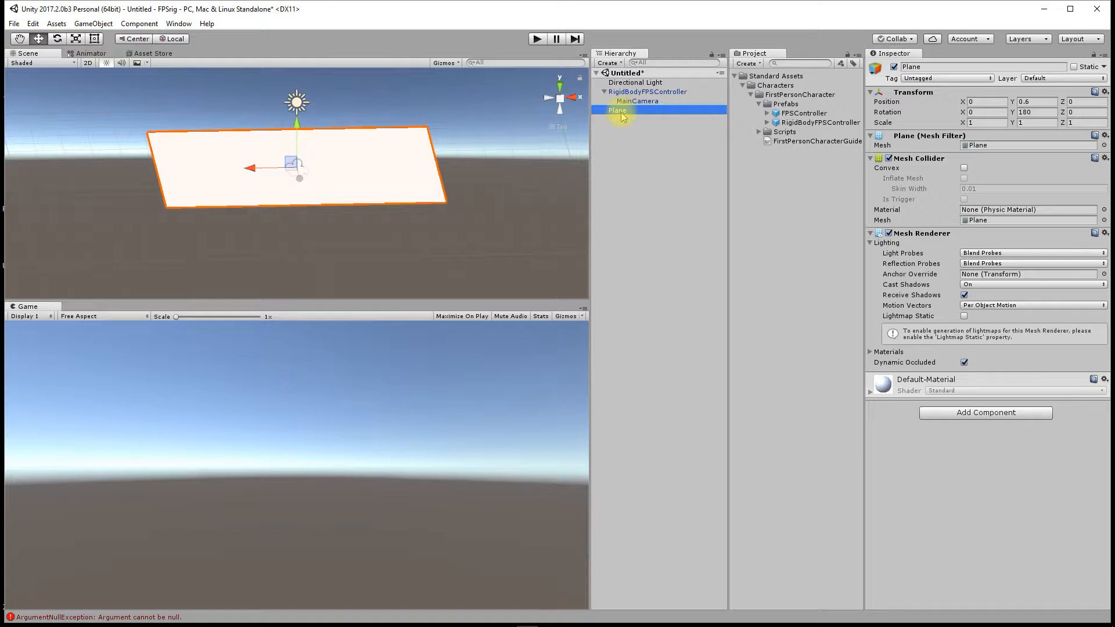
{"action": "left_click", "coordinate": [621, 112]}
{"action": "type", "text": "ground"}
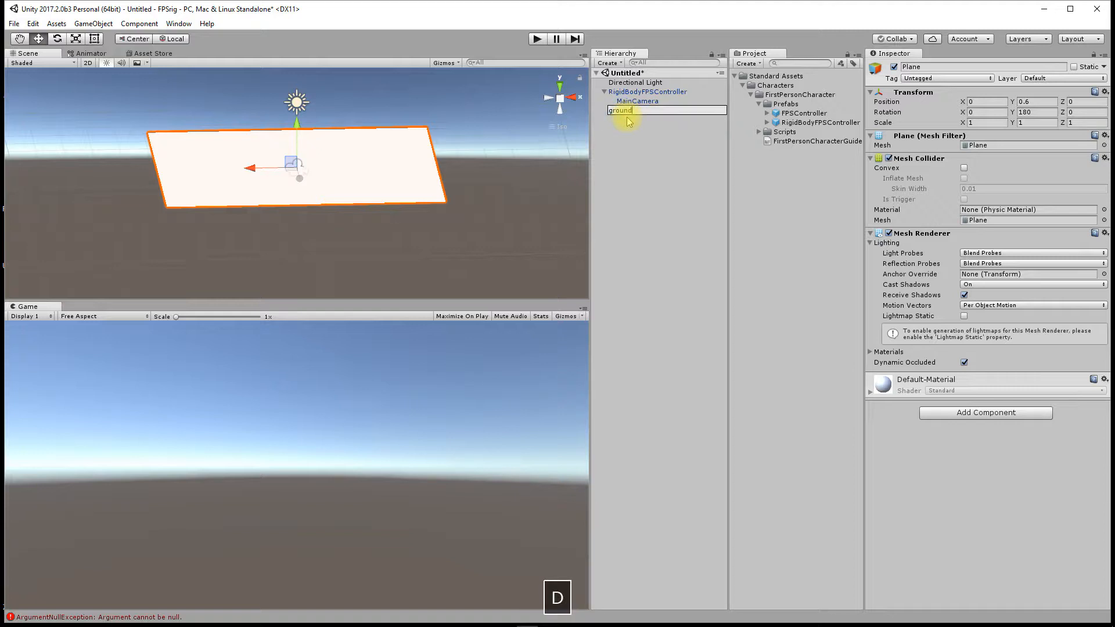
{"action": "key", "text": "Return"}
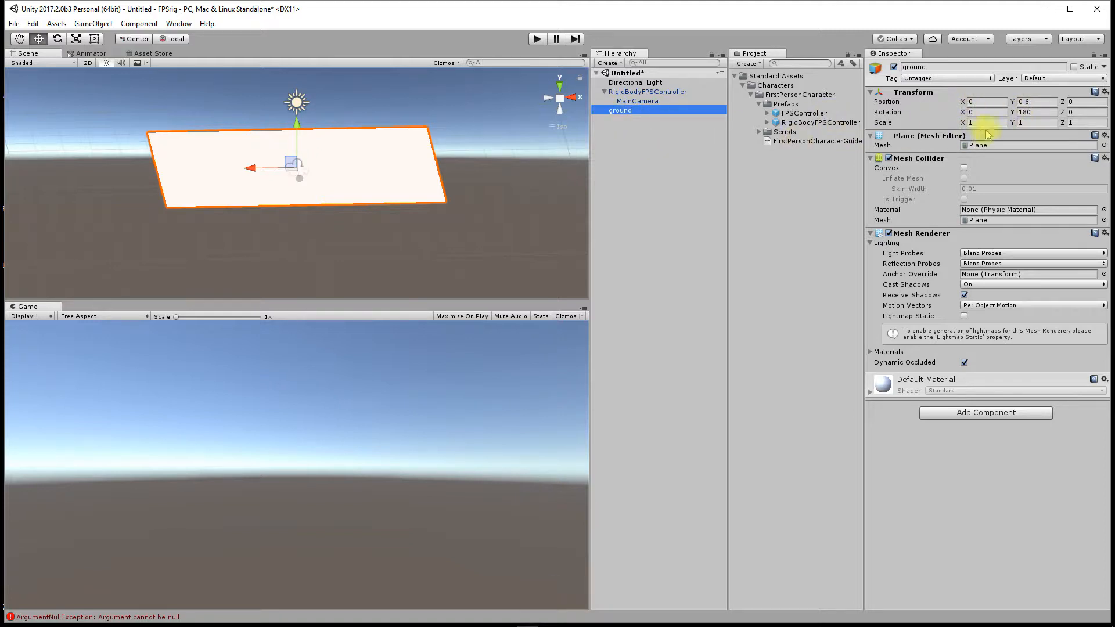
Step: Set the ground plane's Y position to -1 and check its height relative to the controller
{"action": "left_click", "coordinate": [1036, 102]}
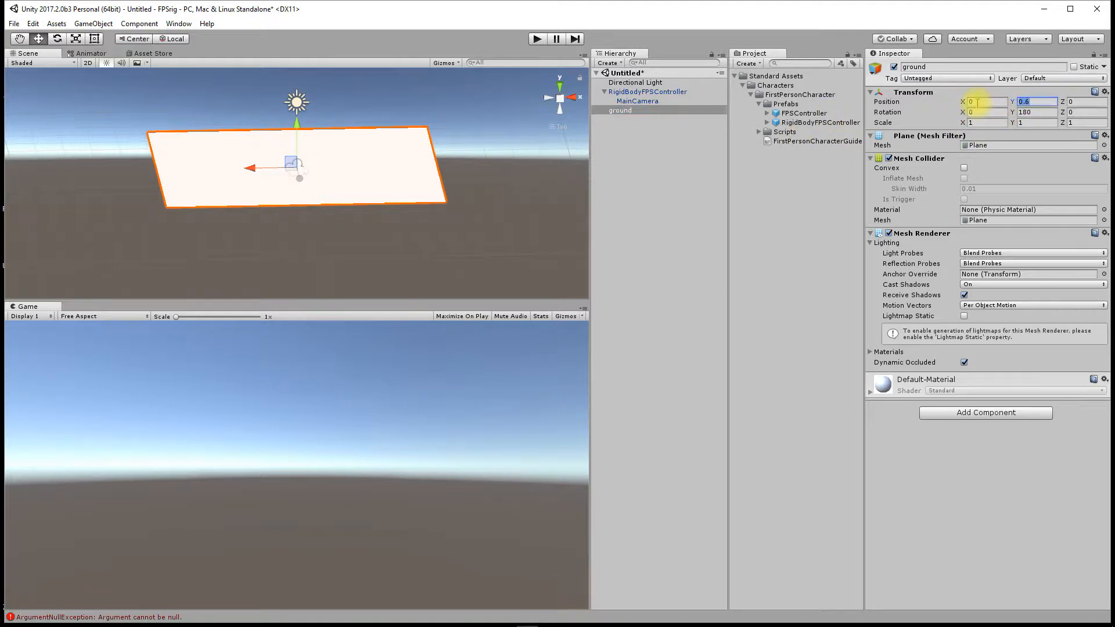
{"action": "type", "text": "-1"}
{"action": "key", "text": "Return"}
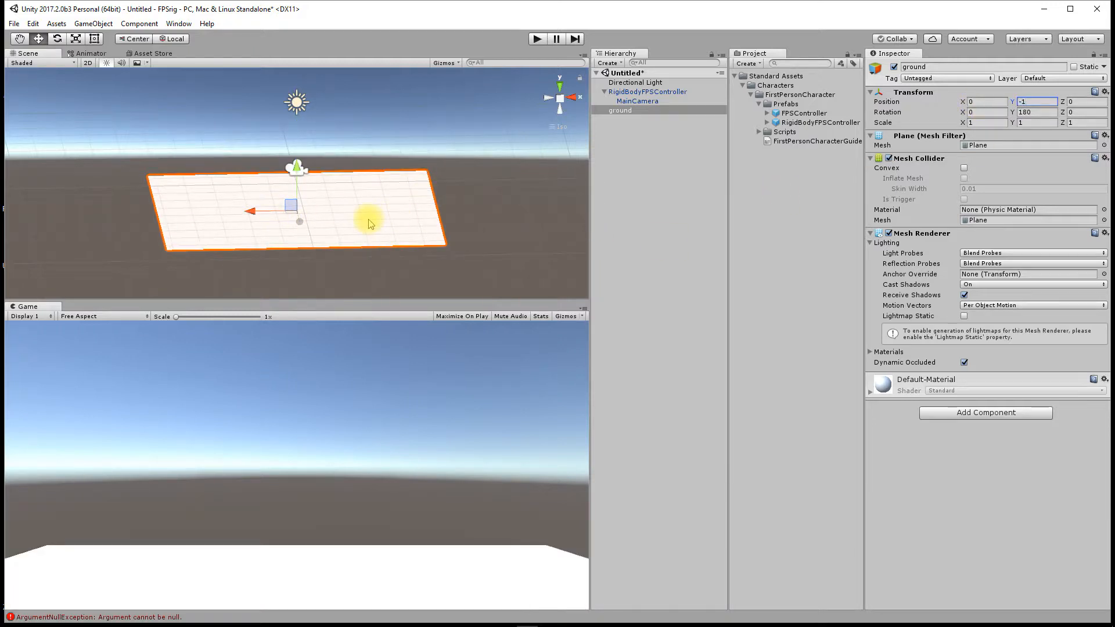
{"action": "left_click_drag", "start_coordinate": [386, 219], "coordinate": [362, 177], "text": "alt"}
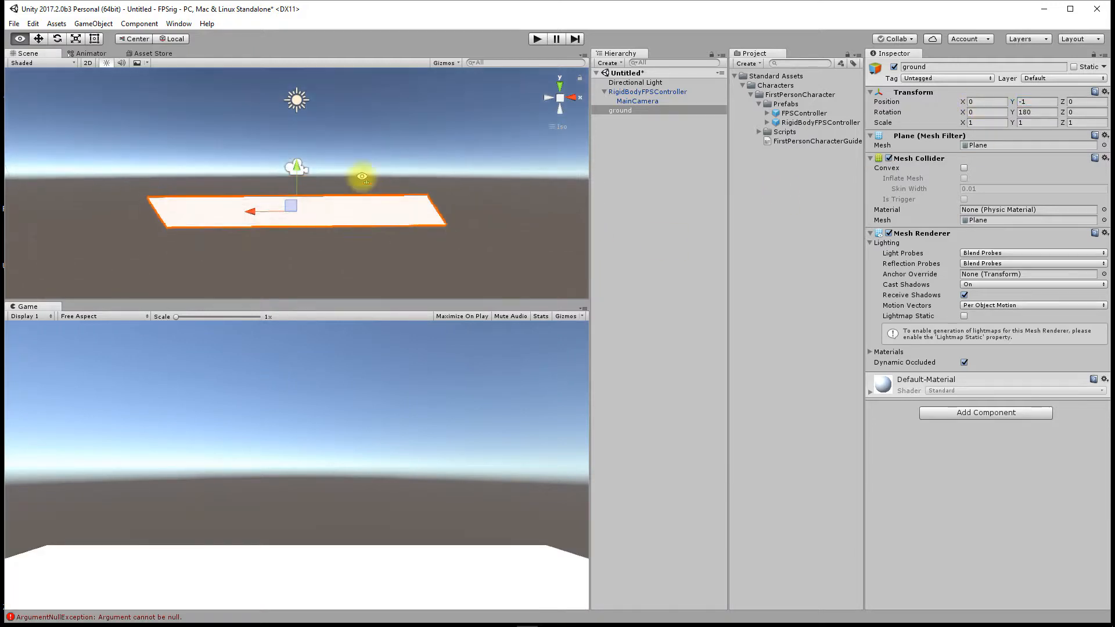
Step: Select the RigidBodyFPSController, check its position over the ground and try to run the scene in play mode
{"action": "left_click", "coordinate": [614, 93]}
{"action": "left_click_drag", "start_coordinate": [289, 209], "coordinate": [469, 124], "text": "alt"}
{"action": "left_click", "coordinate": [537, 38]}
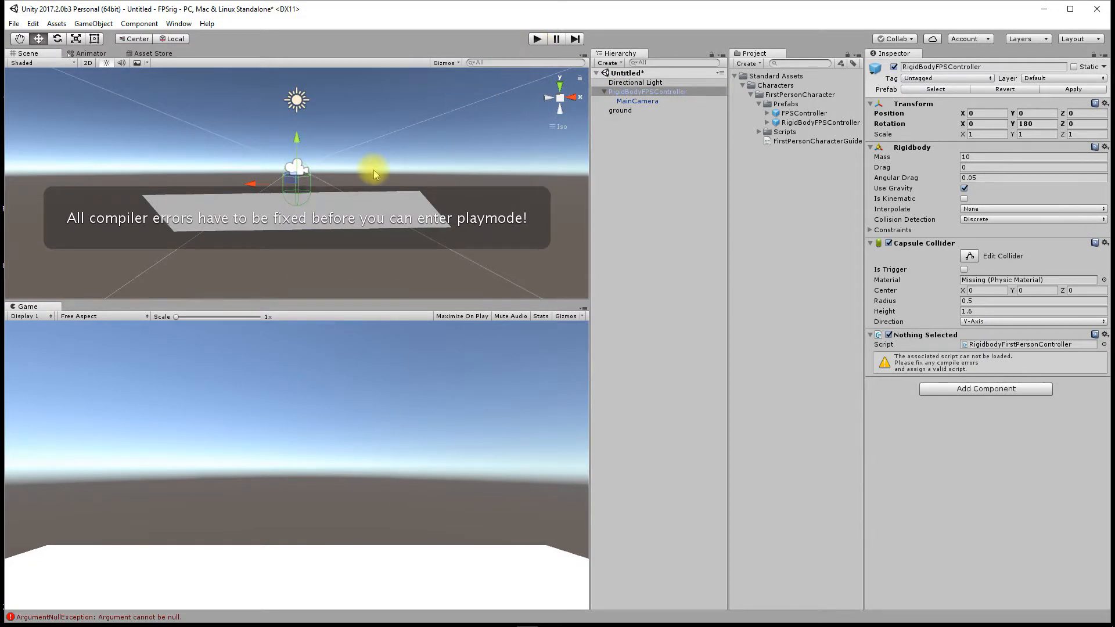
Step: Open the Console, clear its messages, review the compiler errors in the FirstPersonCharacter scripts and close it
{"action": "left_click", "coordinate": [123, 618]}
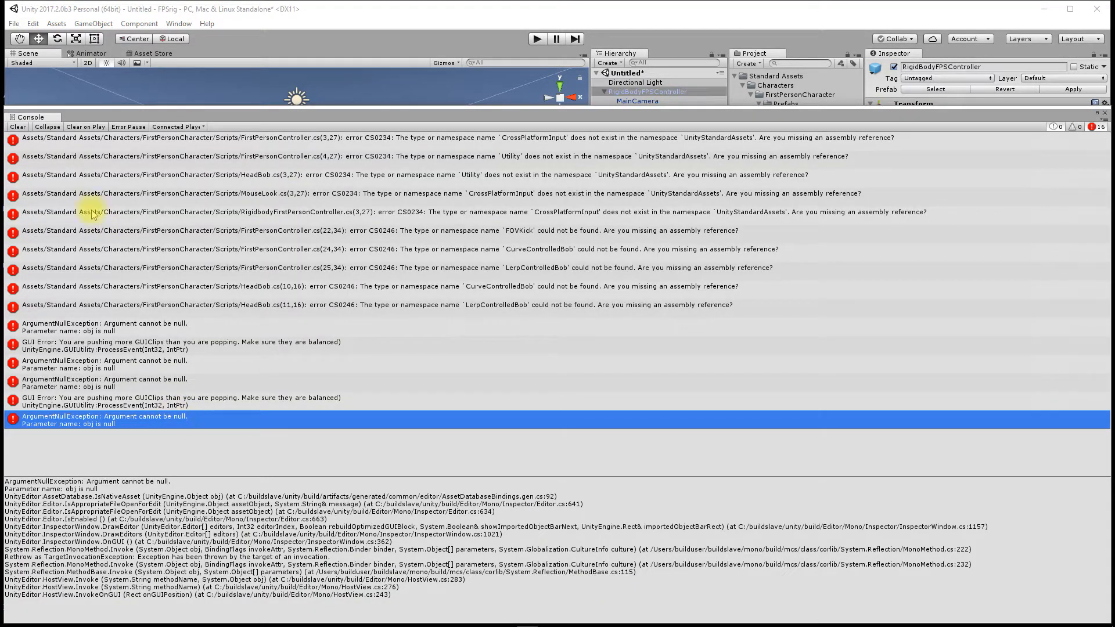
{"action": "left_click", "coordinate": [18, 127]}
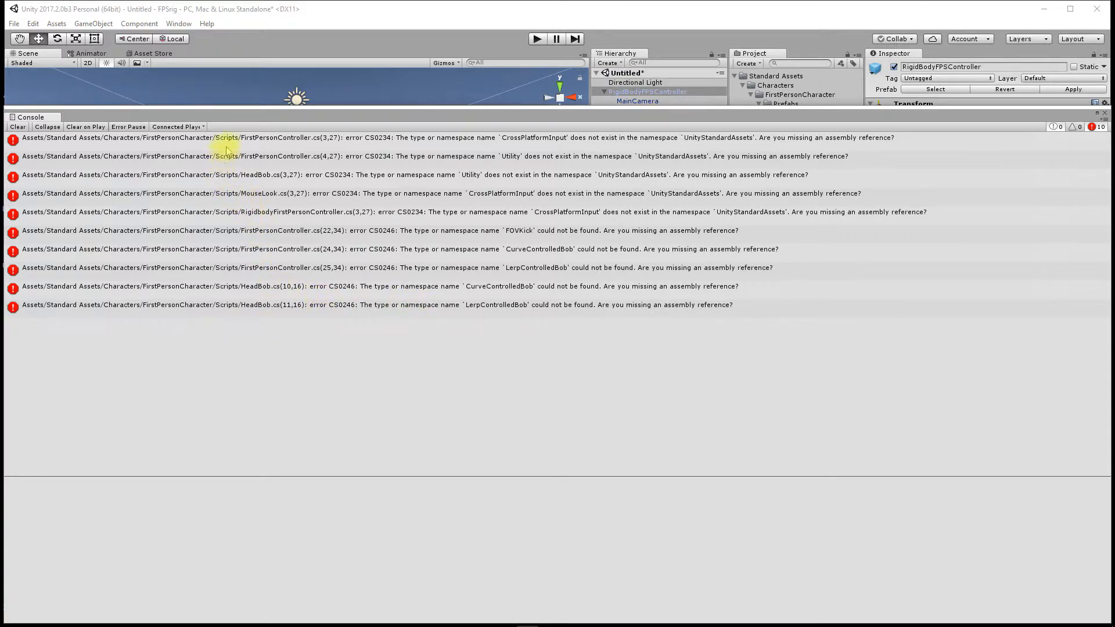
{"action": "left_click_drag", "start_coordinate": [1057, 117], "coordinate": [975, 121]}
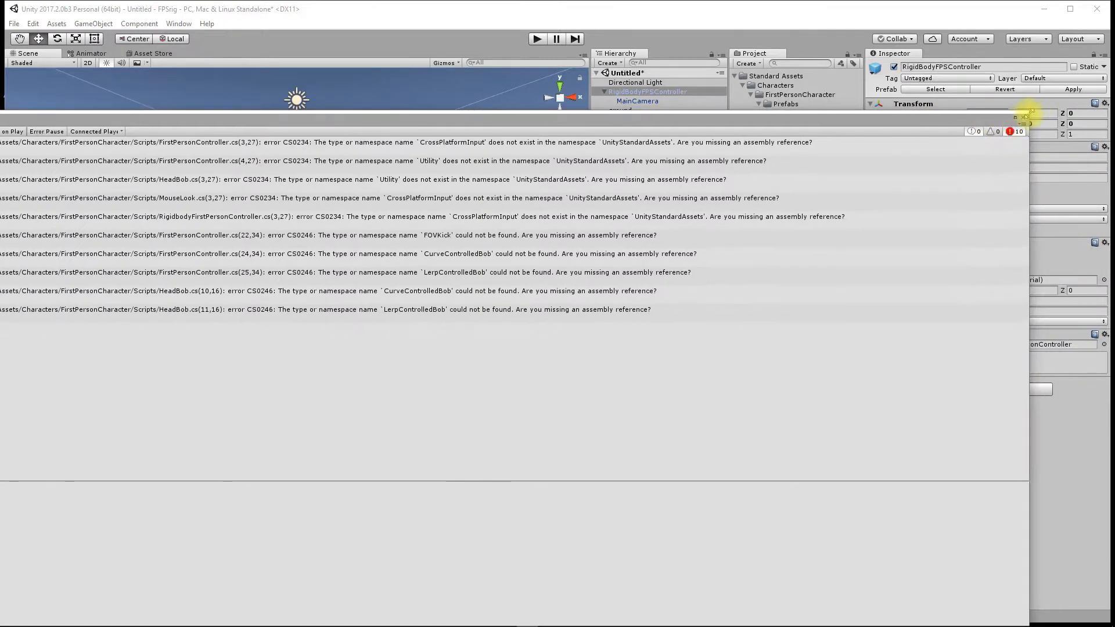
{"action": "left_click", "coordinate": [1024, 119]}
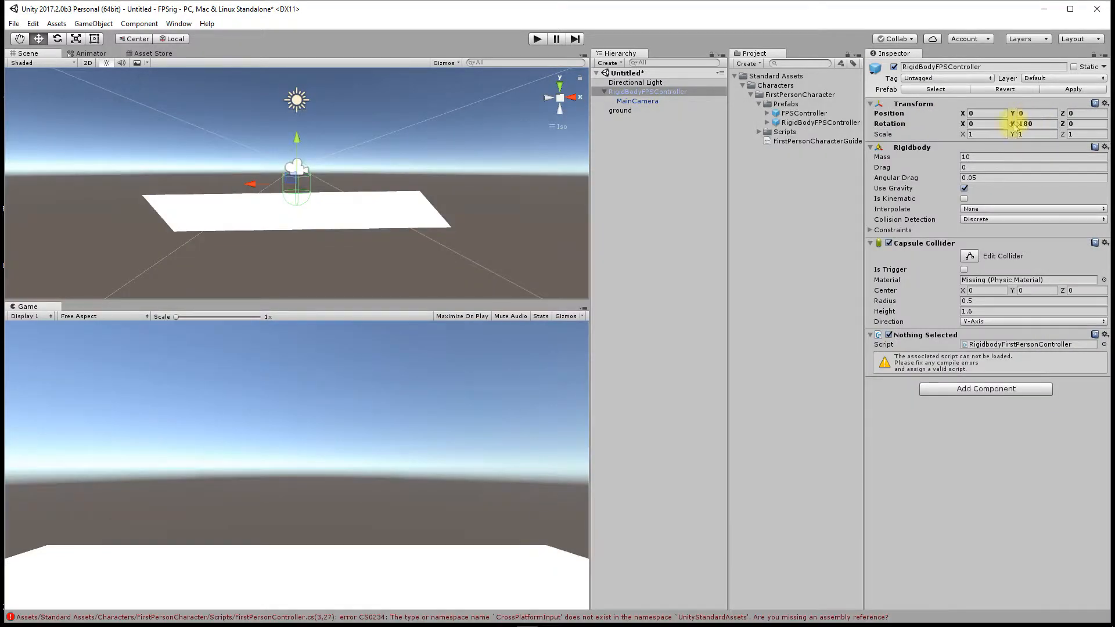
Step: Import the Characters package again with all its missing assets included
{"action": "left_click", "coordinate": [736, 77]}
{"action": "right_click", "coordinate": [739, 170]}
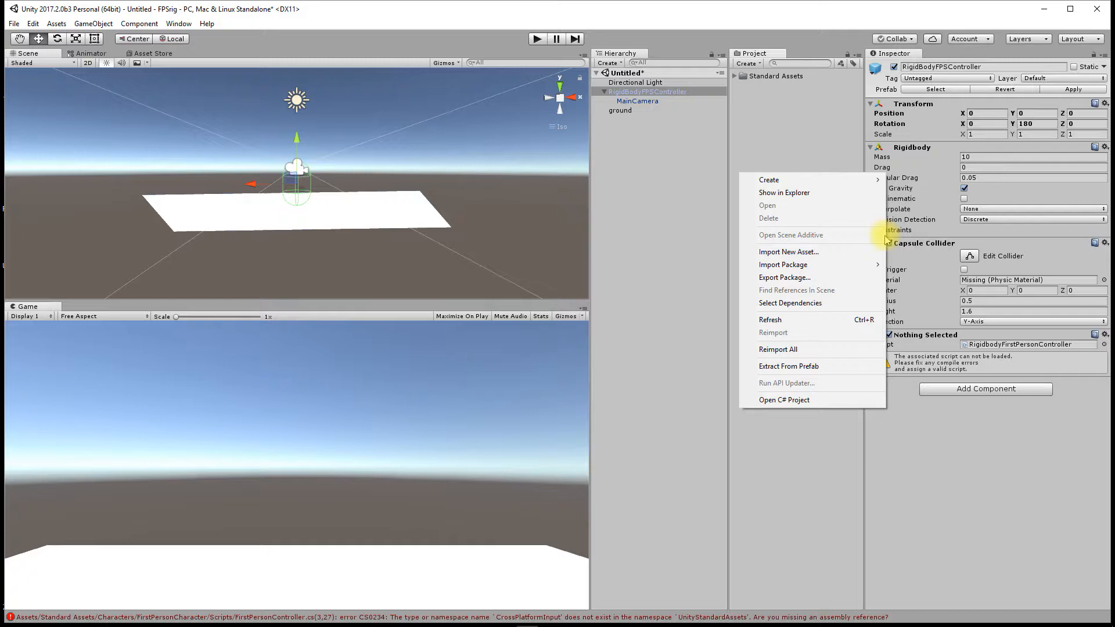
{"action": "mouse_move", "coordinate": [856, 268]}
{"action": "left_click", "coordinate": [924, 311]}
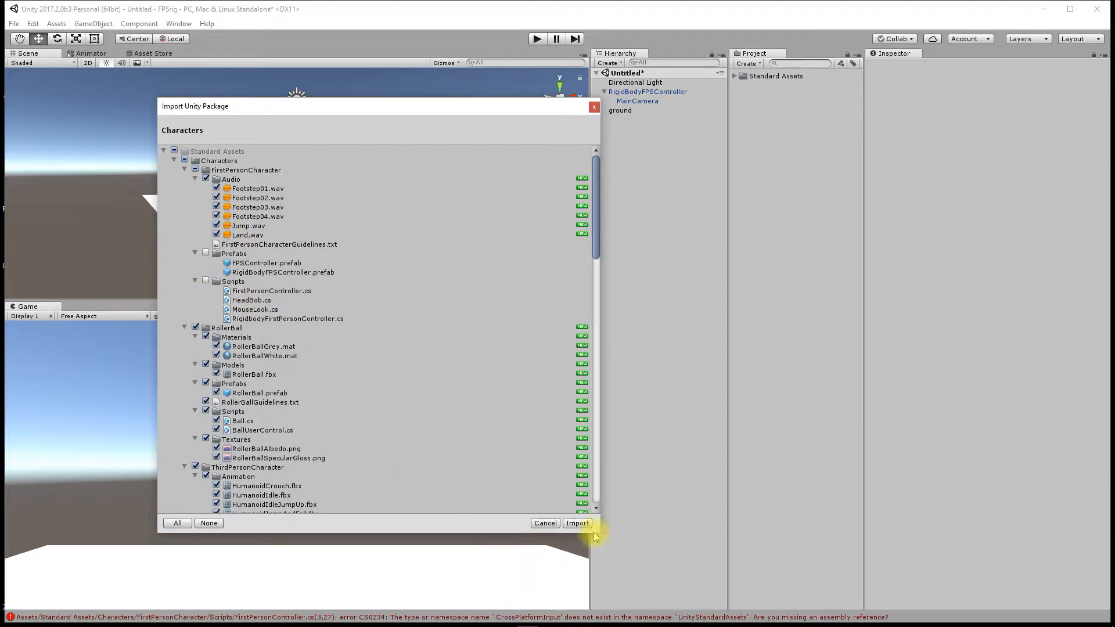
{"action": "left_click", "coordinate": [577, 523]}
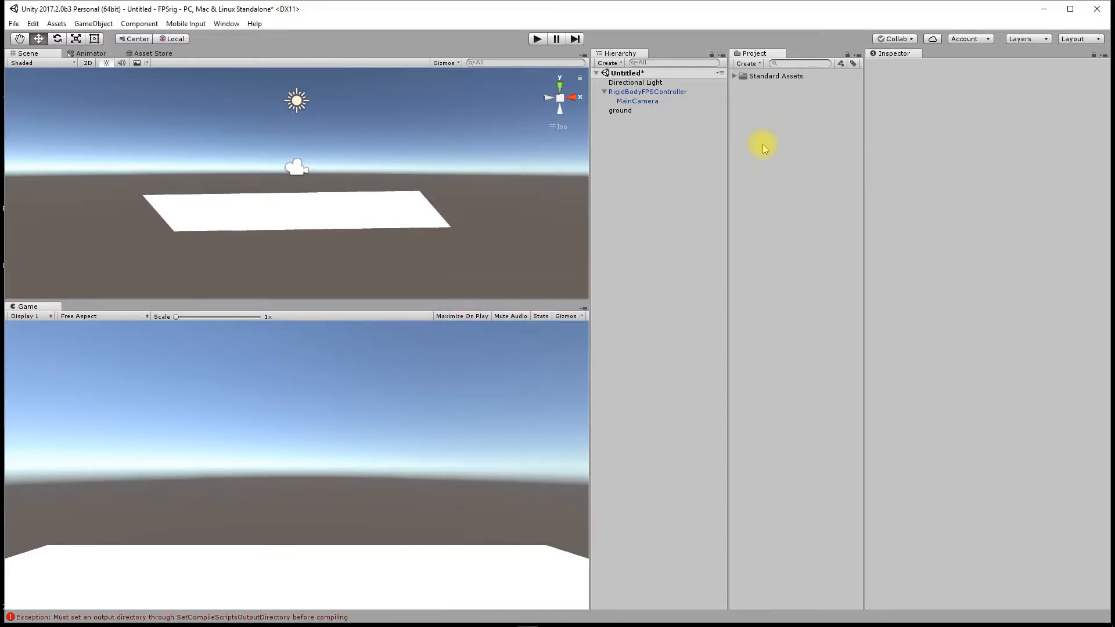
Step: Run the scene in play mode, walk the first-person controller forward across the ground and stop playing
{"action": "left_click", "coordinate": [537, 39]}
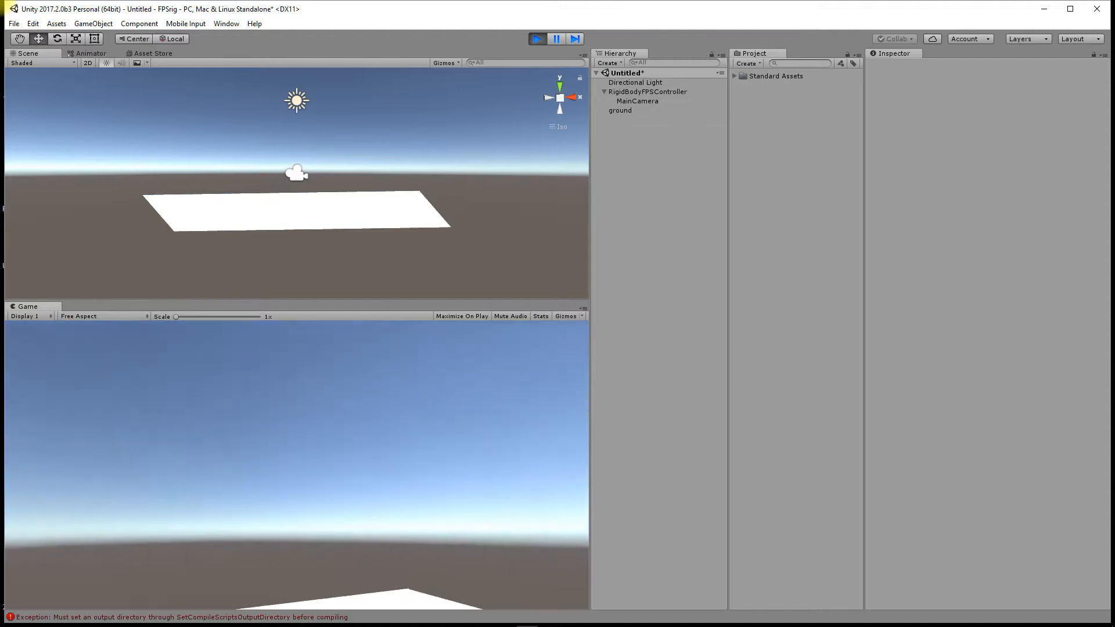
{"action": "key", "text": "w"}
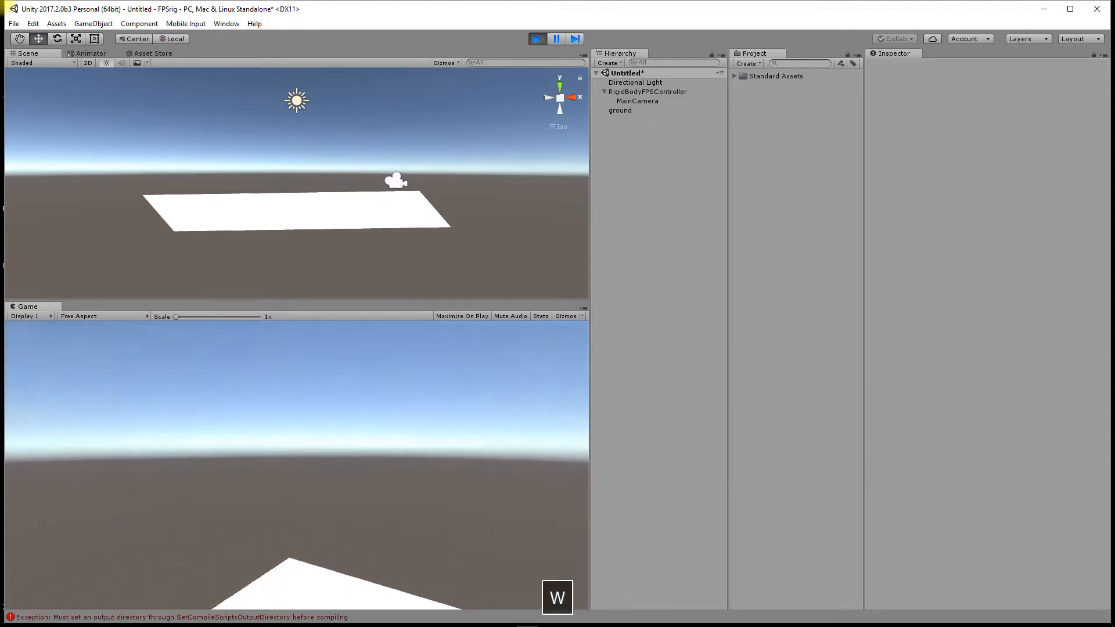
{"action": "key", "text": "Escape"}
{"action": "left_click", "coordinate": [537, 38]}
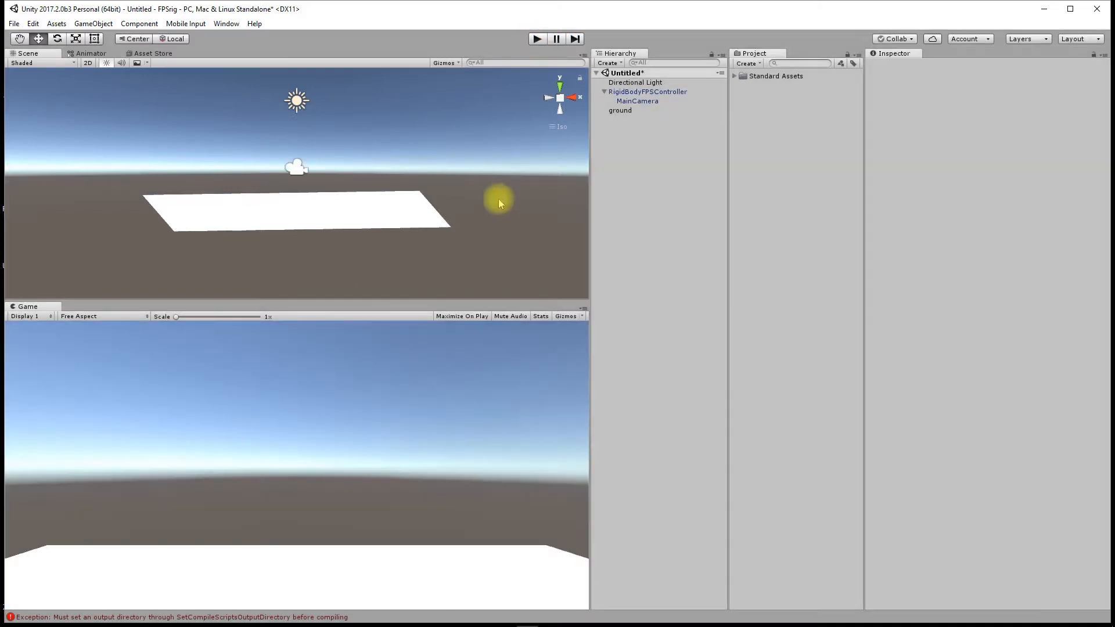
Step: Enlarge the ground plane by setting its scale to 5 in X and 5 in Z
{"action": "left_click", "coordinate": [621, 111]}
{"action": "left_click", "coordinate": [987, 122]}
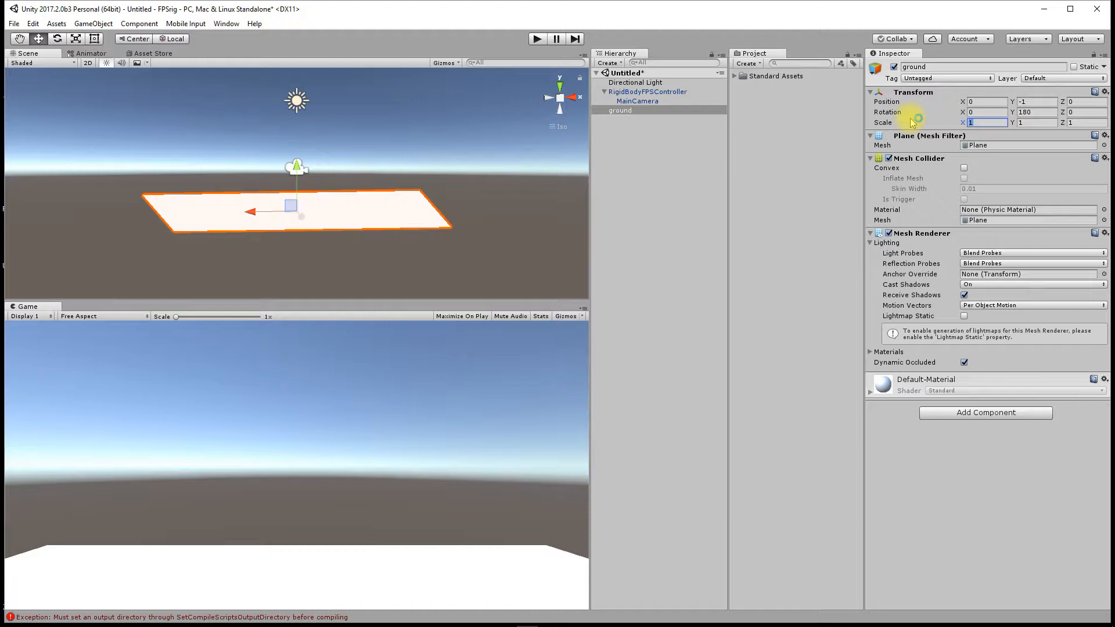
{"action": "type", "text": "5"}
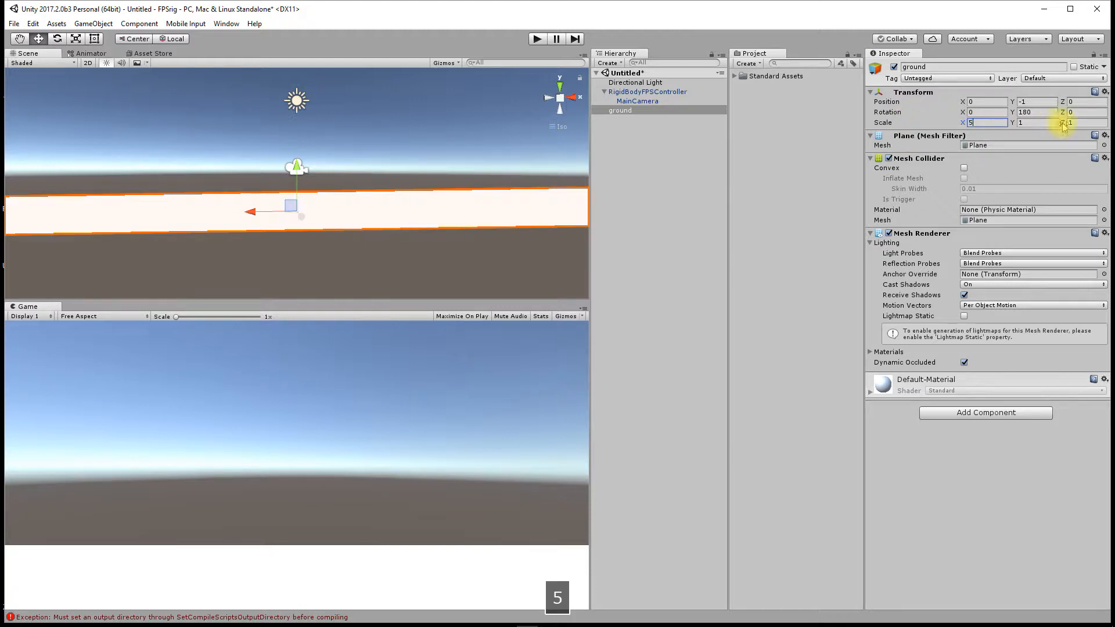
{"action": "left_click", "coordinate": [1072, 123]}
{"action": "type", "text": "5"}
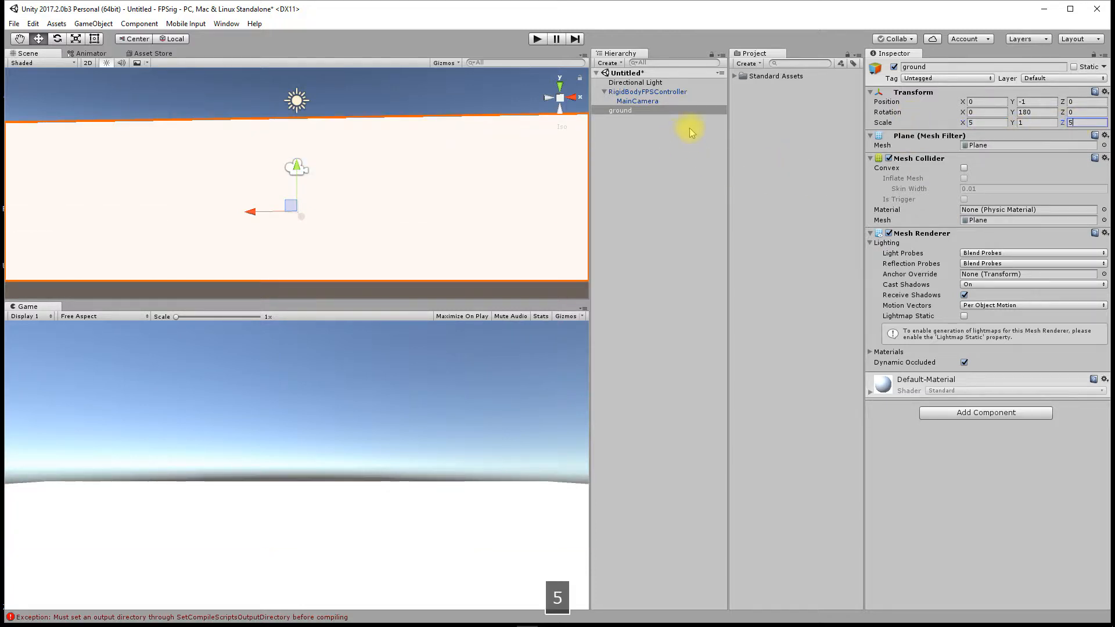
Step: Create a new material in the project and name it ground
{"action": "left_click", "coordinate": [751, 122]}
{"action": "right_click", "coordinate": [751, 122]}
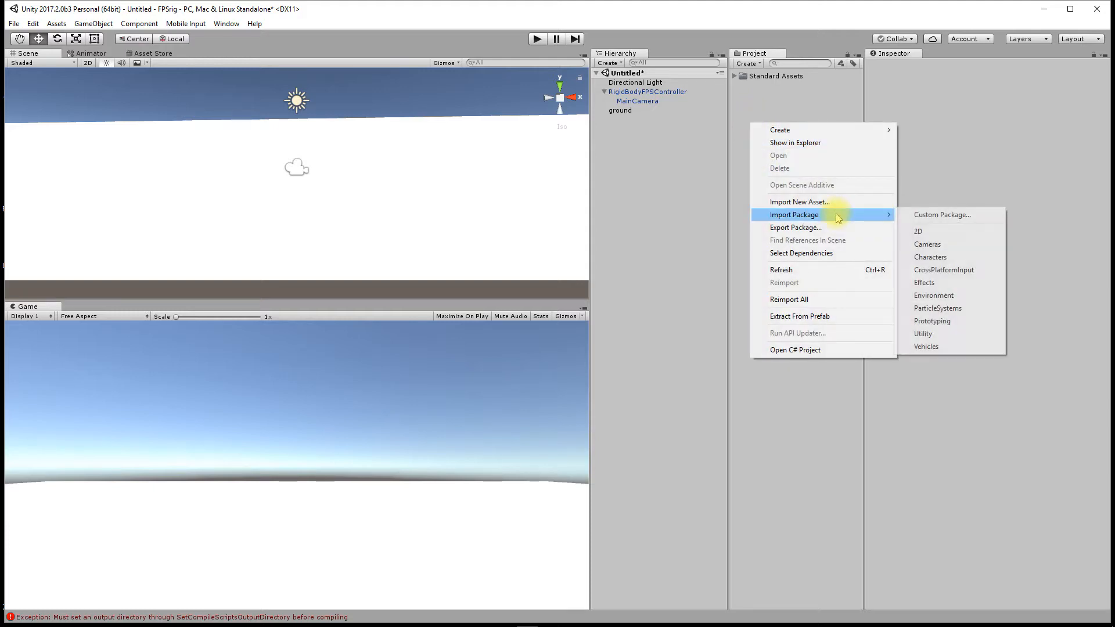
{"action": "mouse_move", "coordinate": [821, 129]}
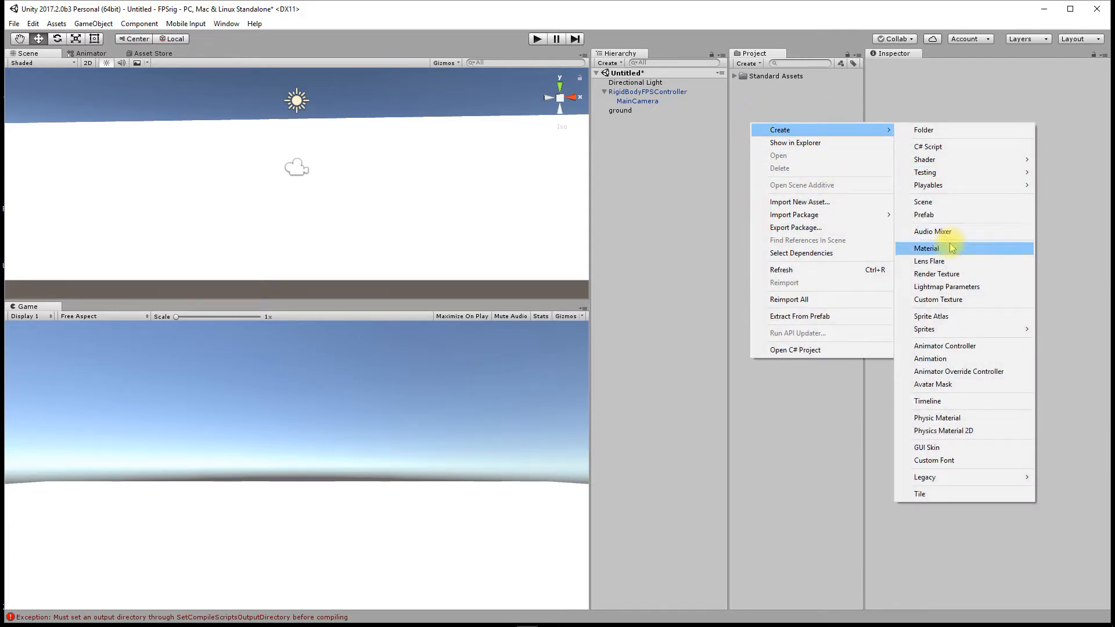
{"action": "left_click", "coordinate": [933, 248]}
{"action": "type", "text": "g"}
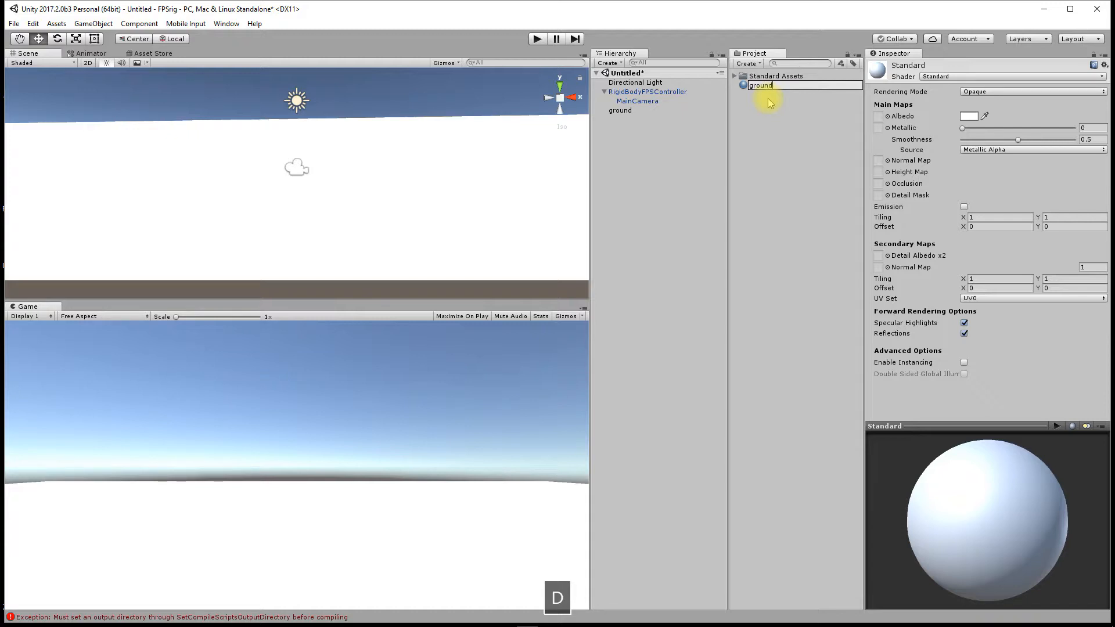
{"action": "type", "text": "round"}
{"action": "key", "text": "Return"}
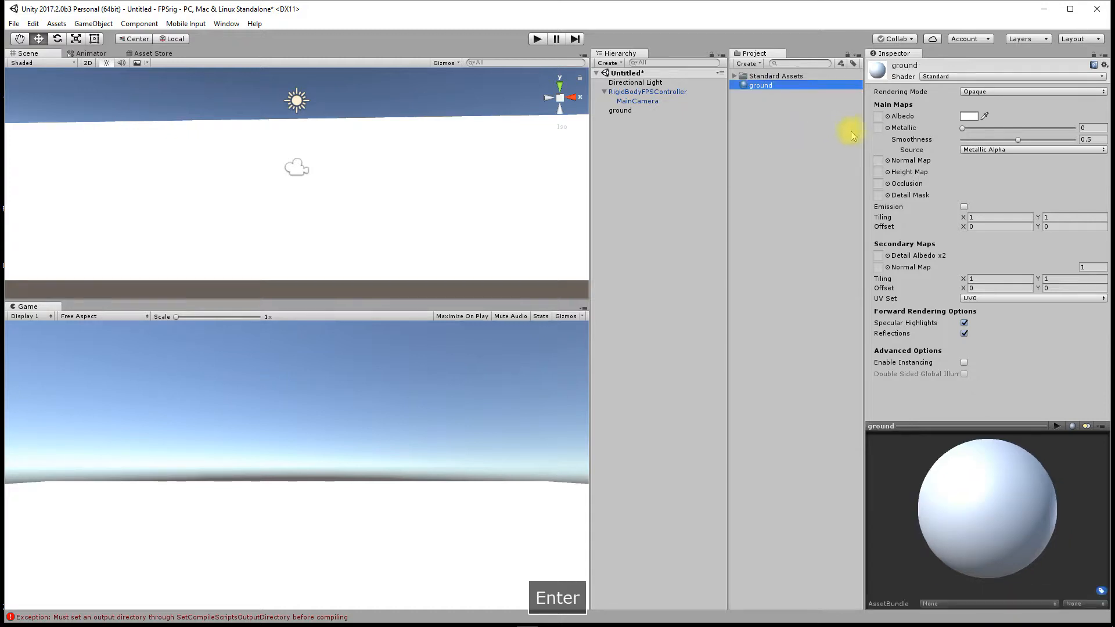
Step: Set the ground material's albedo to a mid grey of about 8E8585FF and apply it to the ground plane
{"action": "left_click", "coordinate": [972, 117]}
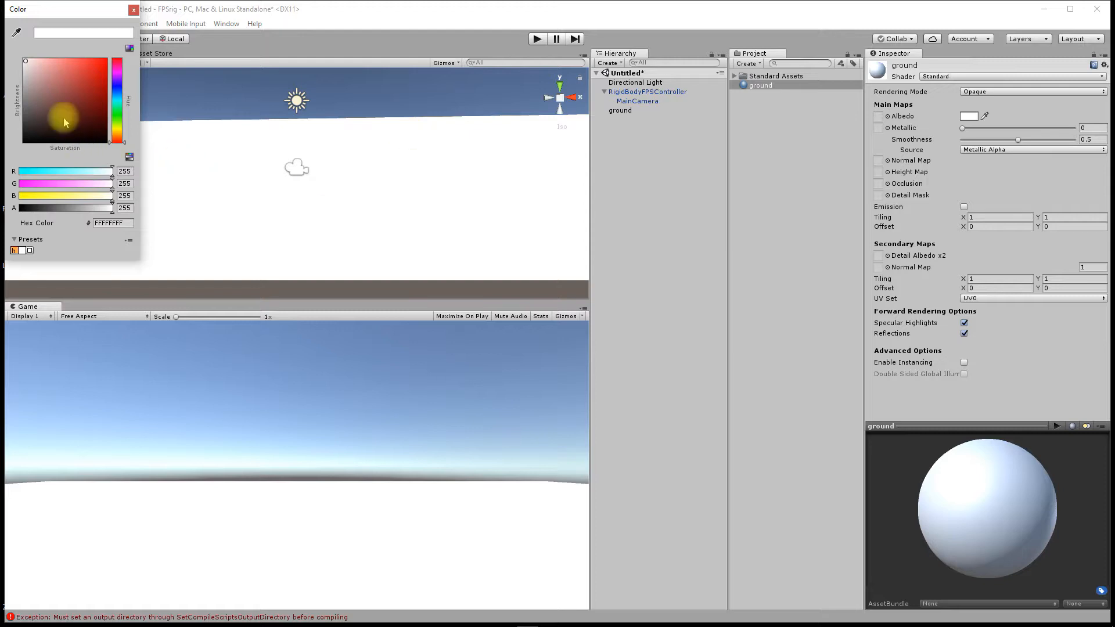
{"action": "left_click", "coordinate": [33, 97]}
{"action": "left_click_drag", "start_coordinate": [33, 97], "coordinate": [31, 97]}
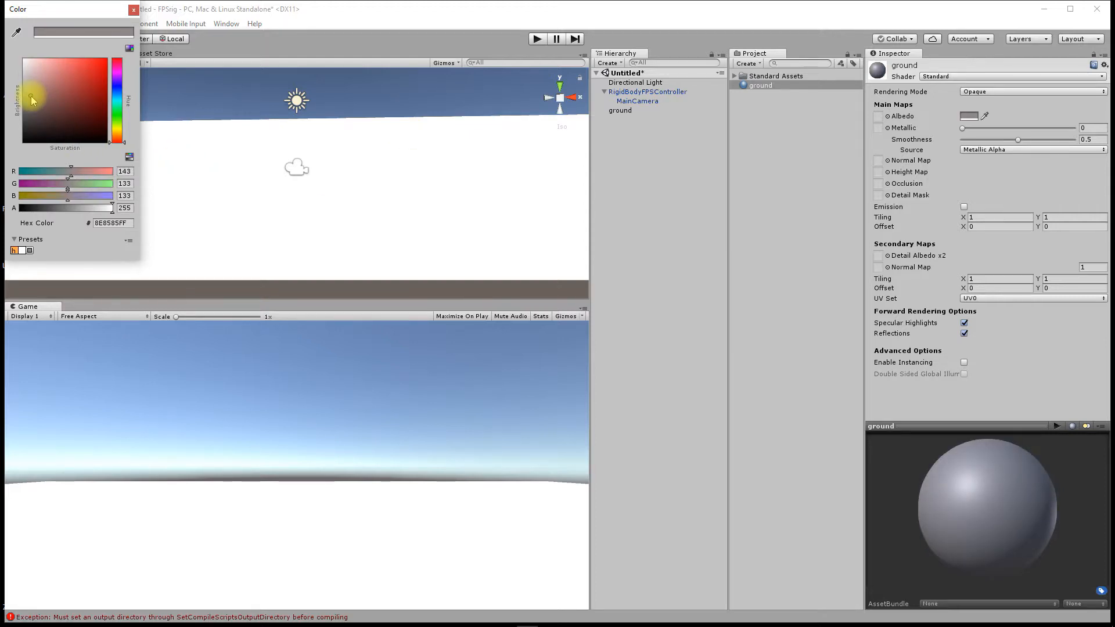
{"action": "left_click", "coordinate": [133, 9]}
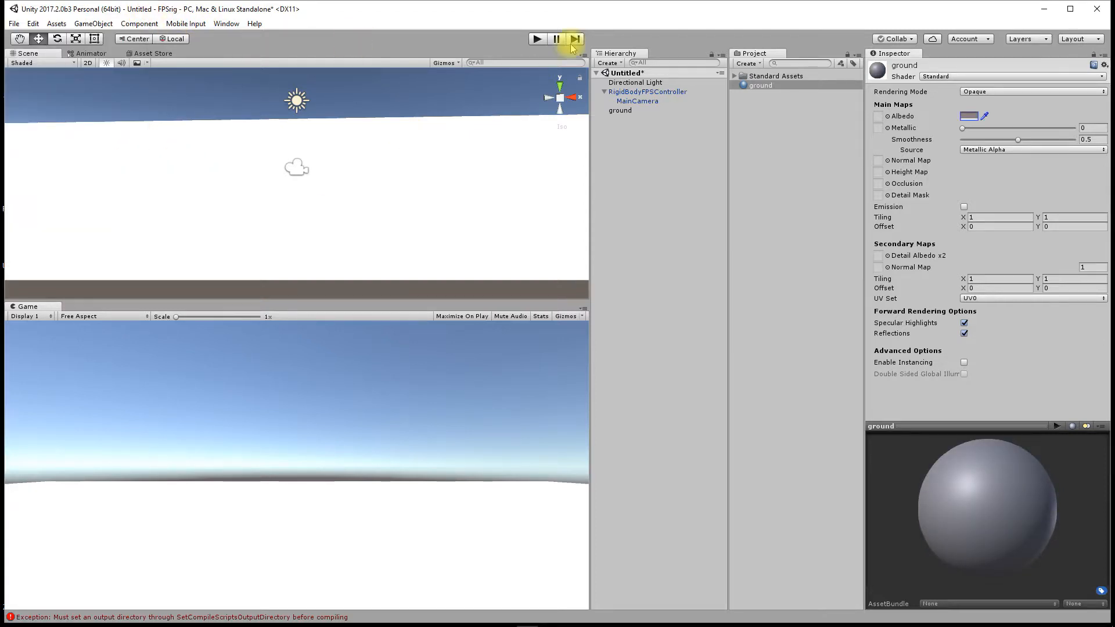
{"action": "left_click_drag", "start_coordinate": [762, 86], "coordinate": [633, 116]}
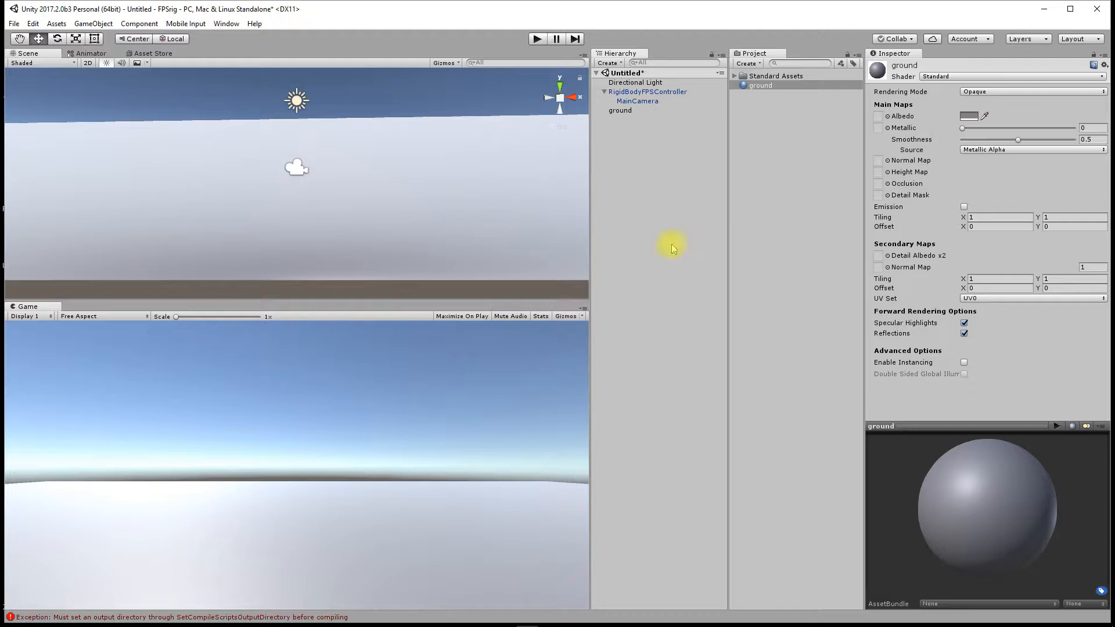
Step: Import the L1CharacterControl script from disk into the project as a new asset
{"action": "right_click", "coordinate": [773, 148]}
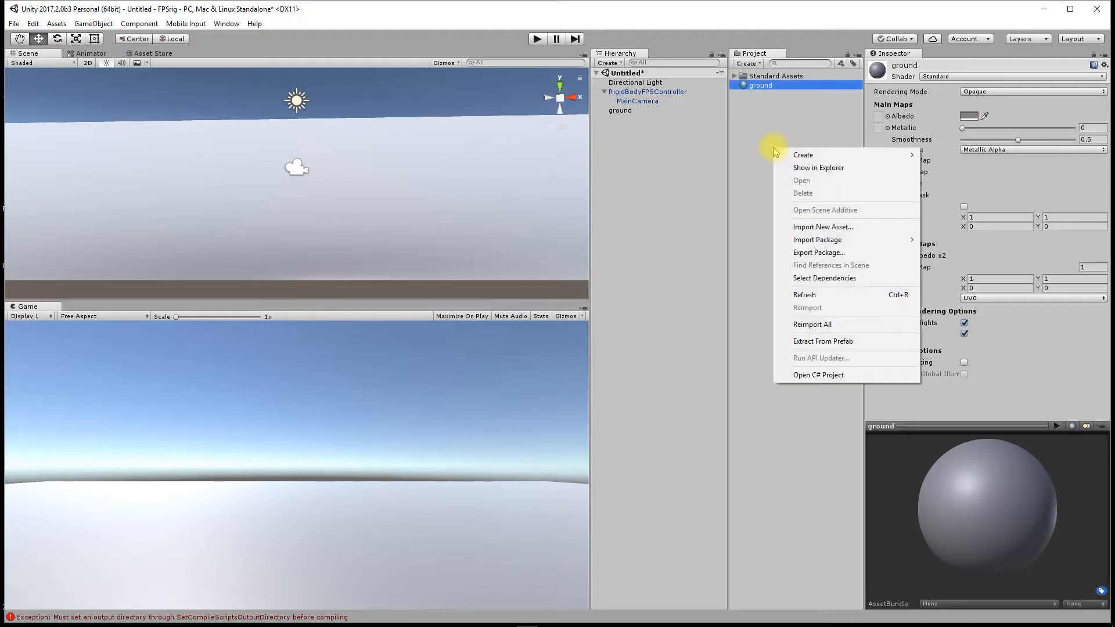
{"action": "left_click", "coordinate": [814, 224]}
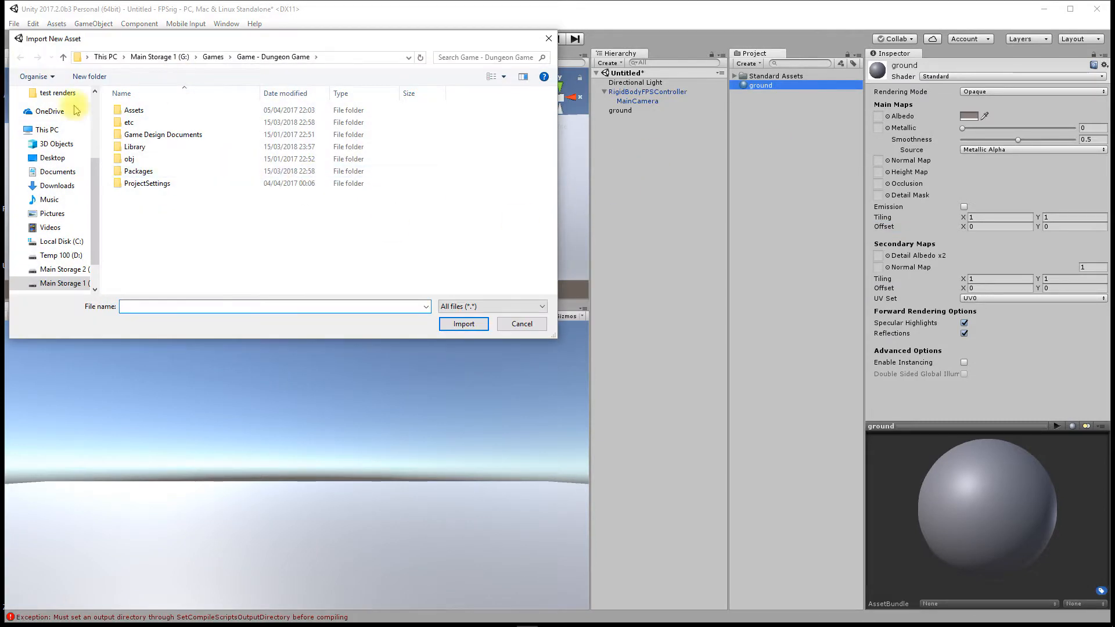
{"action": "left_click", "coordinate": [58, 163]}
{"action": "left_click", "coordinate": [300, 106]}
{"action": "left_click", "coordinate": [463, 324]}
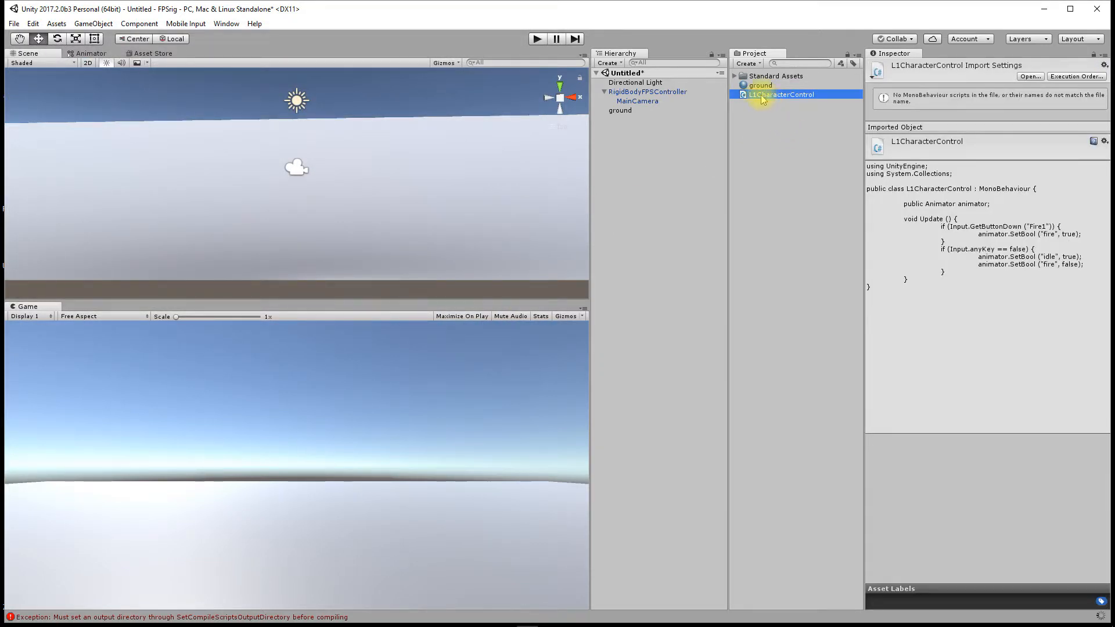
{"action": "right_click", "coordinate": [789, 167]}
{"action": "left_click", "coordinate": [786, 147]}
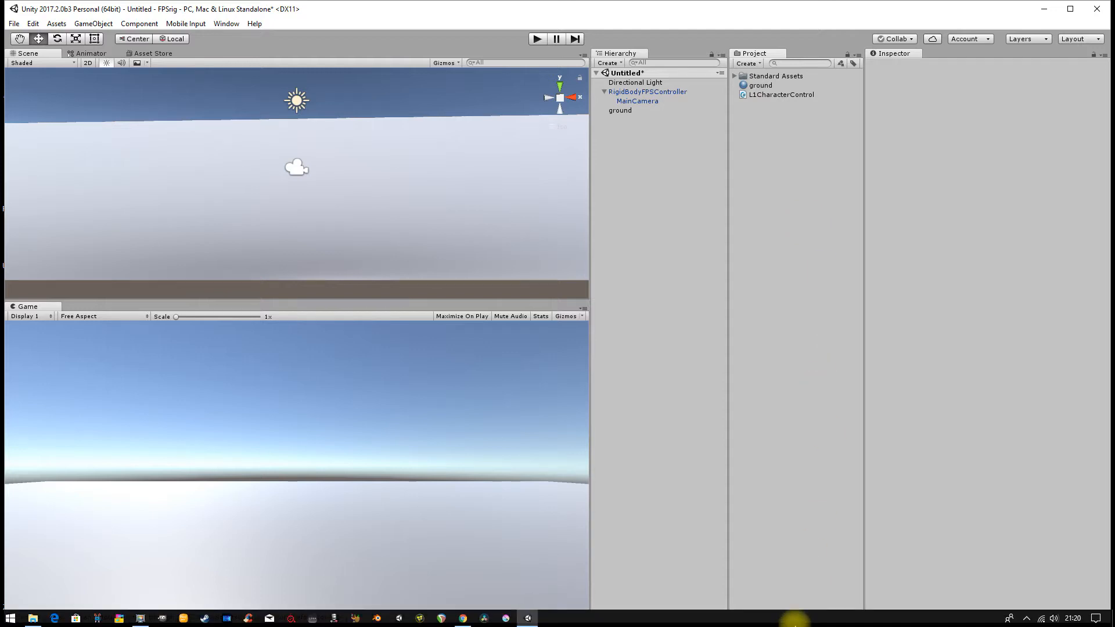
Step: Open the L1CharacterControl script in MonoDevelop, enlarge the code text and examine the public Animator variable declaration
{"action": "left_click", "coordinate": [775, 96]}
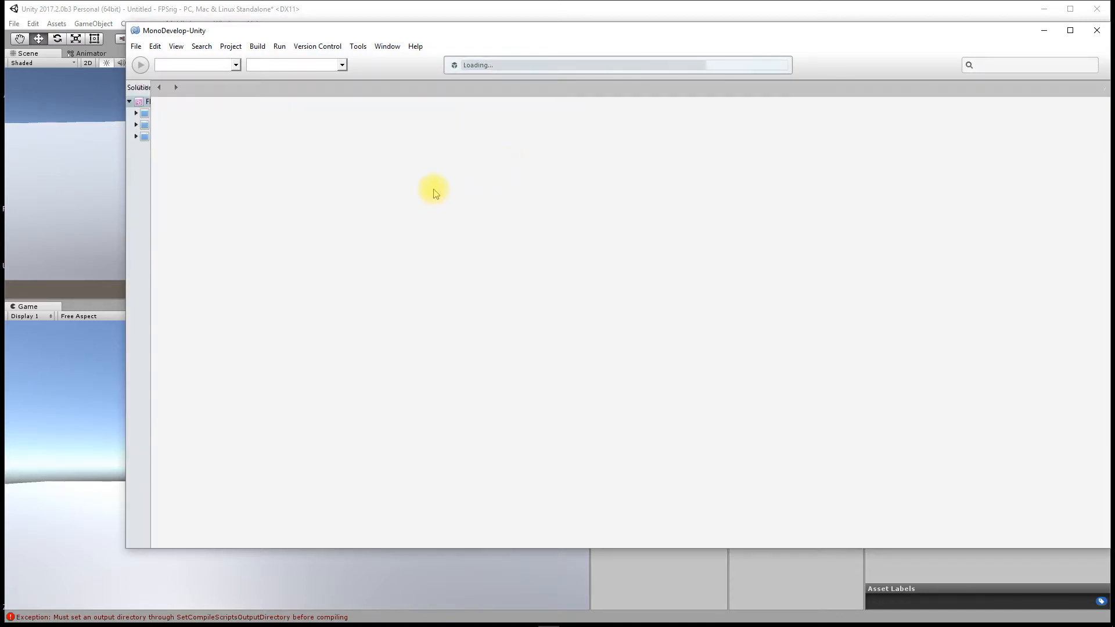
{"action": "scroll", "coordinate": [308, 235], "scroll_direction": "up", "scroll_amount": 5, "text": "ctrl"}
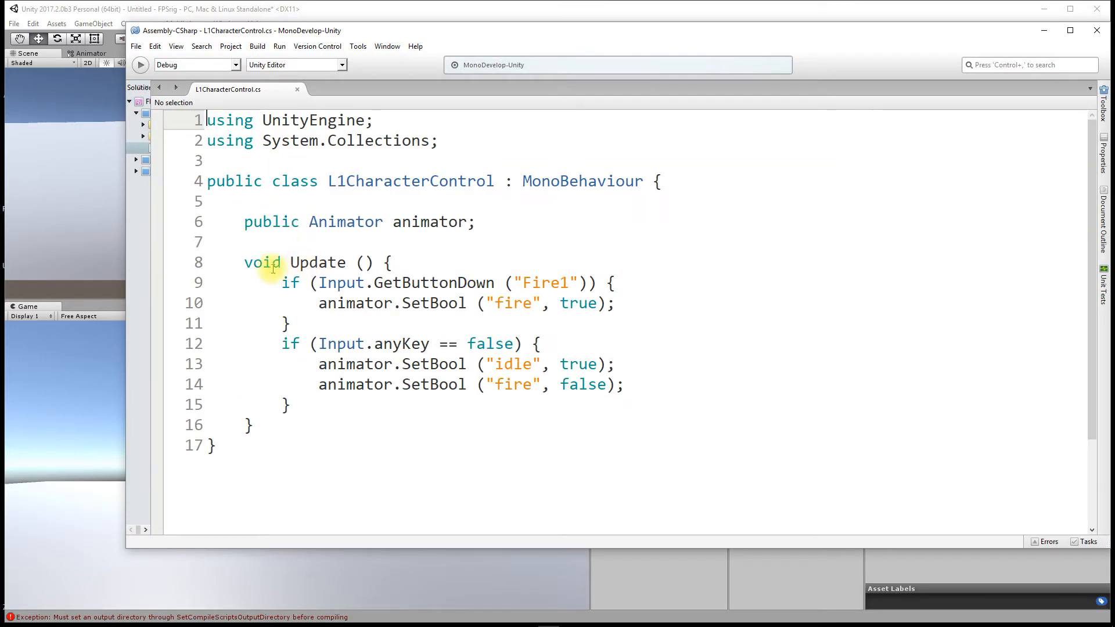
{"action": "left_click_drag", "start_coordinate": [244, 221], "coordinate": [493, 219]}
{"action": "double_click", "coordinate": [427, 225]}
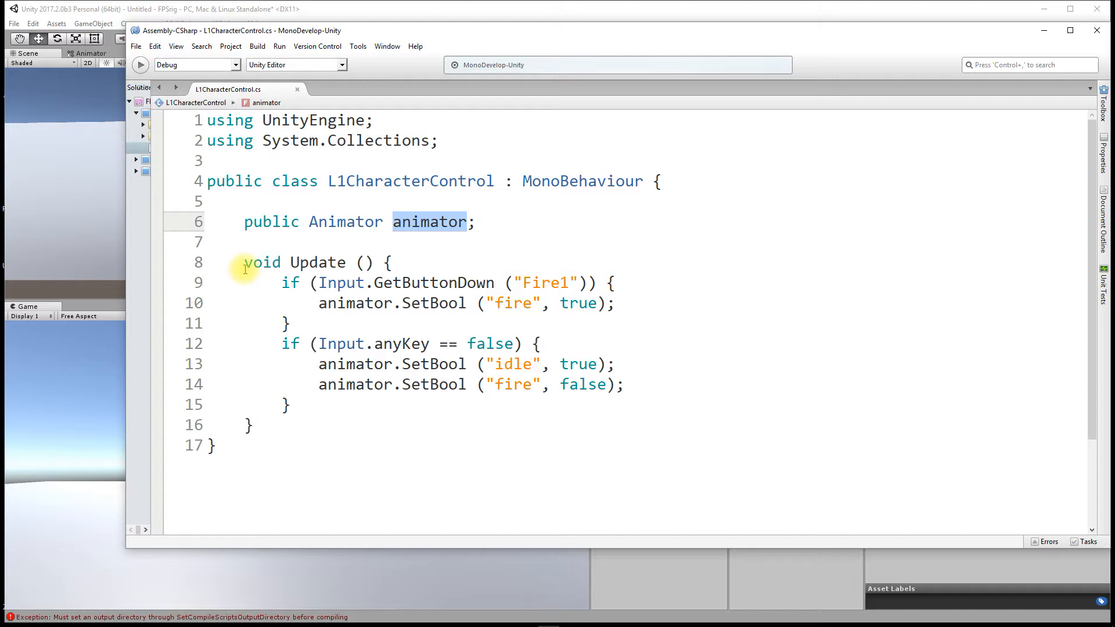
Step: Examine the script's Update method, covering the Fire1 button check, the anyKey condition and the idle and fire SetBool calls
{"action": "left_click_drag", "start_coordinate": [242, 265], "coordinate": [613, 311]}
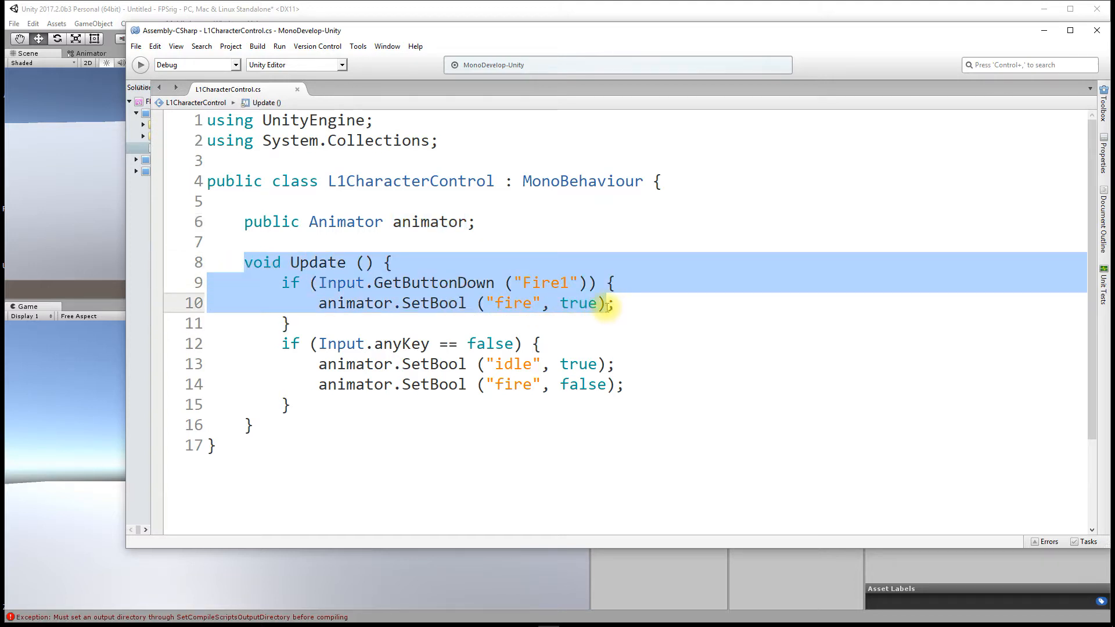
{"action": "double_click", "coordinate": [525, 284]}
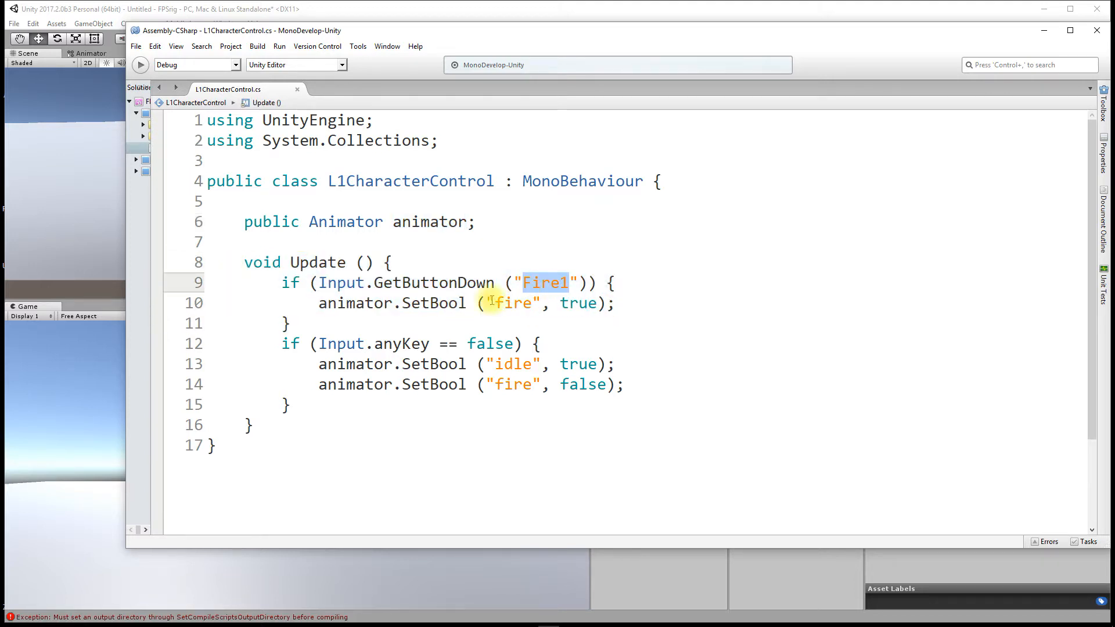
{"action": "double_click", "coordinate": [514, 304]}
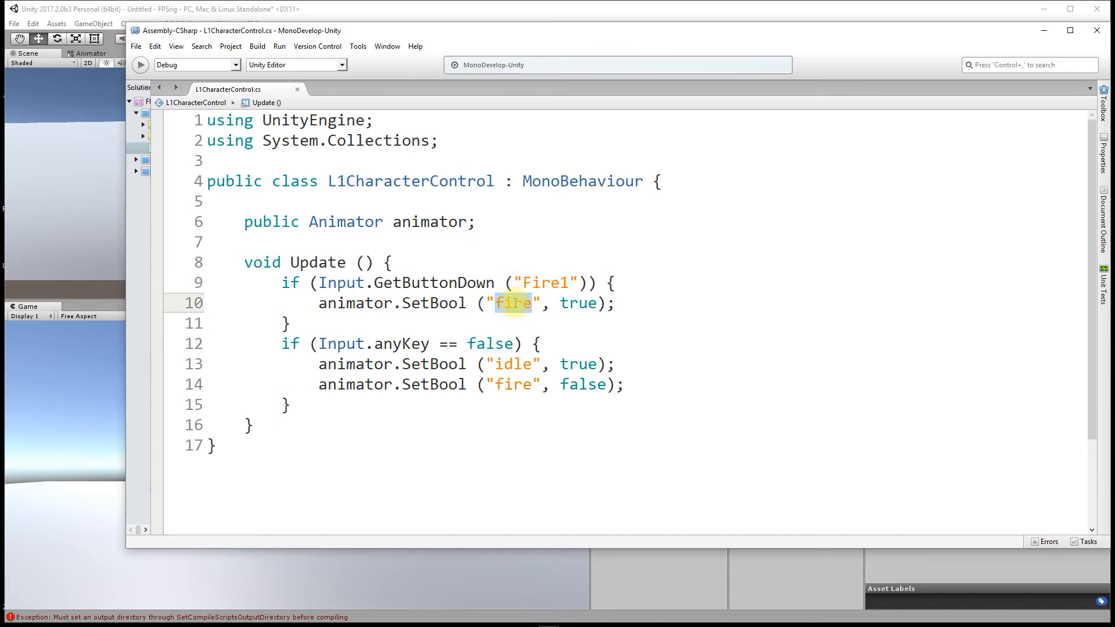
{"action": "double_click", "coordinate": [579, 304]}
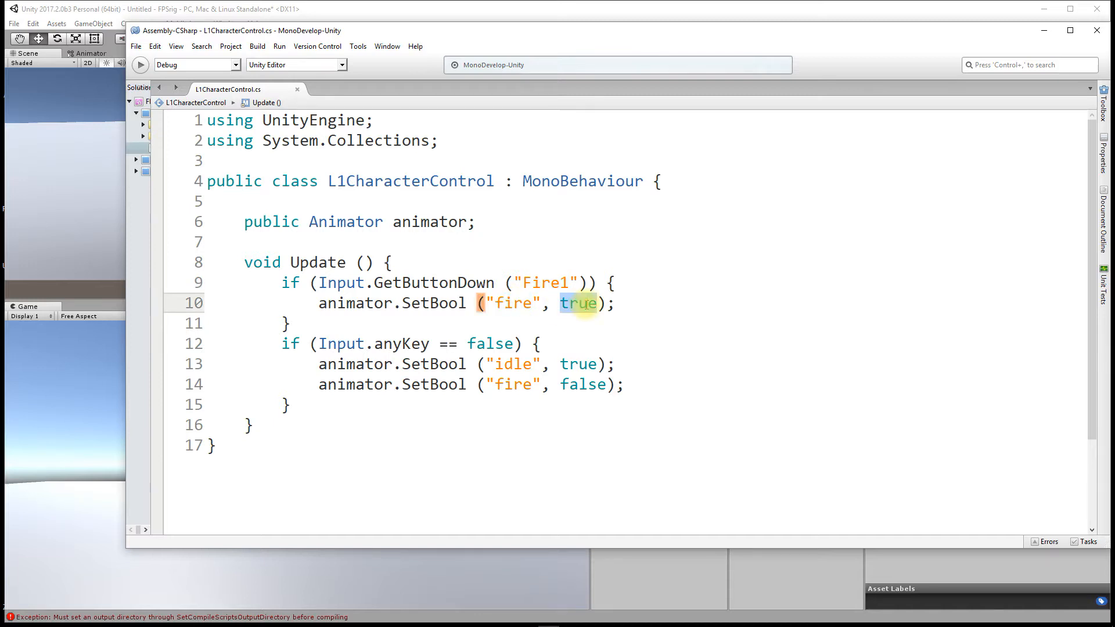
{"action": "double_click", "coordinate": [517, 303]}
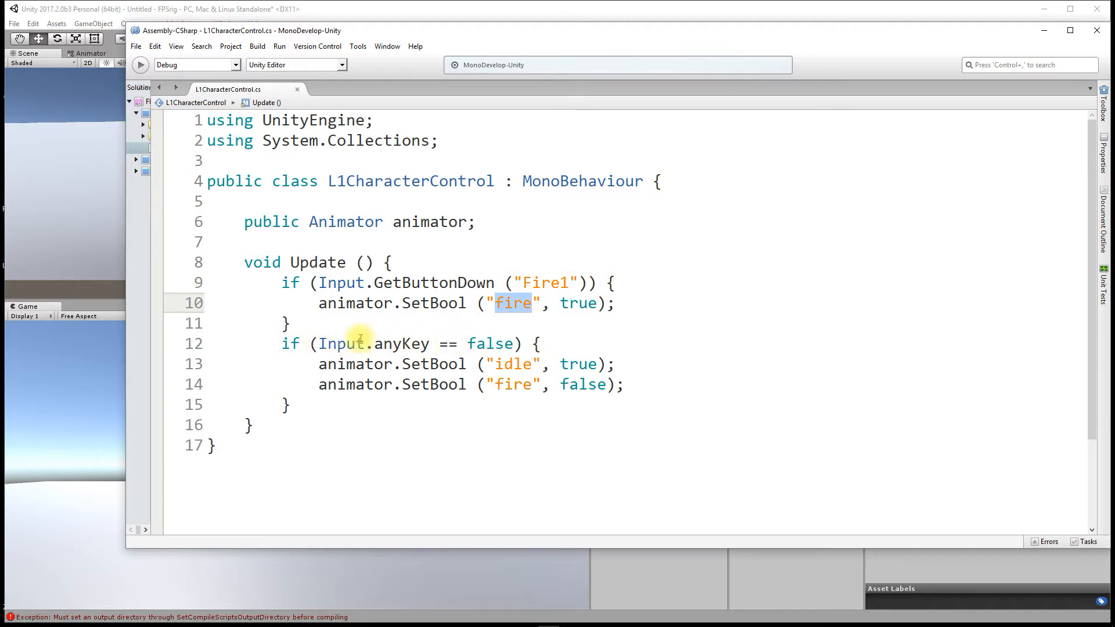
{"action": "left_click_drag", "start_coordinate": [281, 344], "coordinate": [549, 346]}
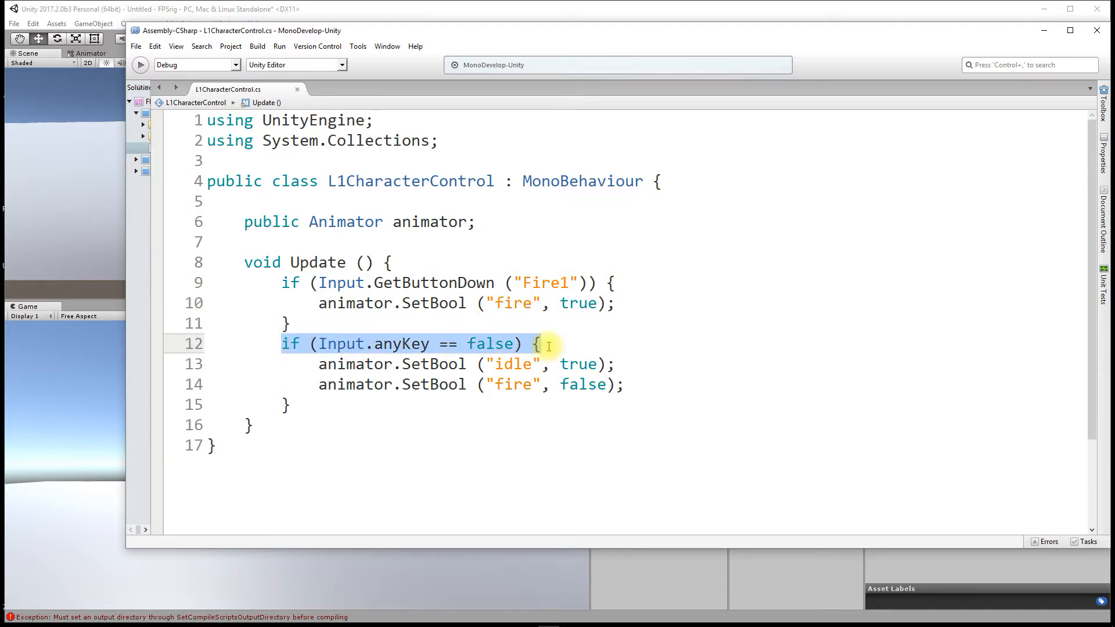
{"action": "left_click", "coordinate": [513, 343]}
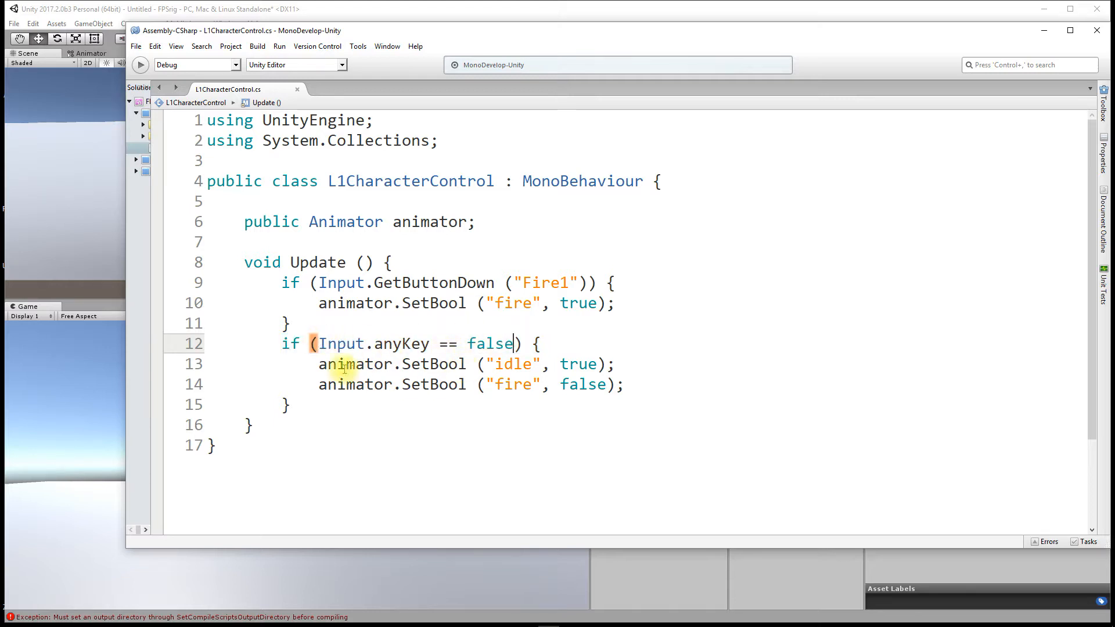
{"action": "left_click", "coordinate": [503, 364]}
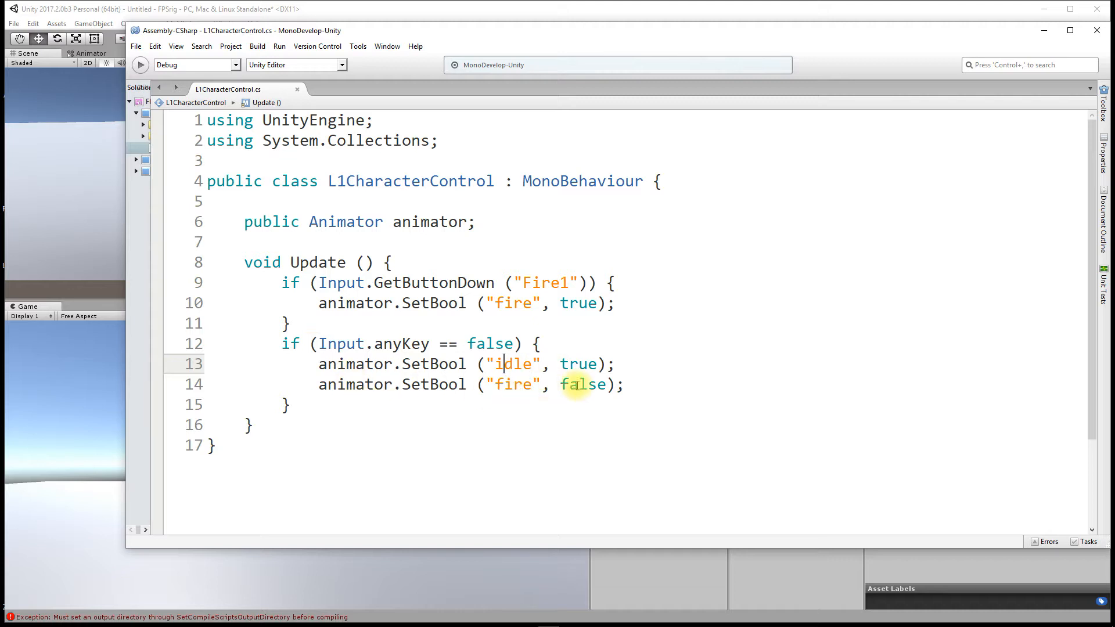
{"action": "left_click_drag", "start_coordinate": [314, 385], "coordinate": [389, 393]}
{"action": "left_click", "coordinate": [376, 391]}
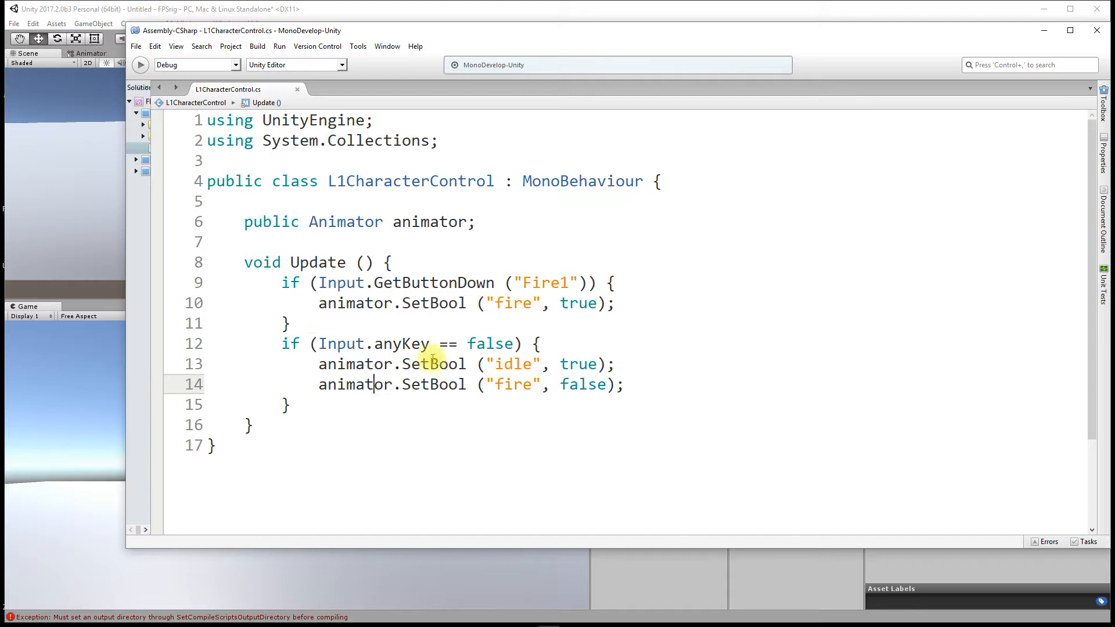
Step: Switch back to Unity and import fpsrig.blend from the Desktop into the project as a new asset
{"action": "left_click", "coordinate": [1044, 30]}
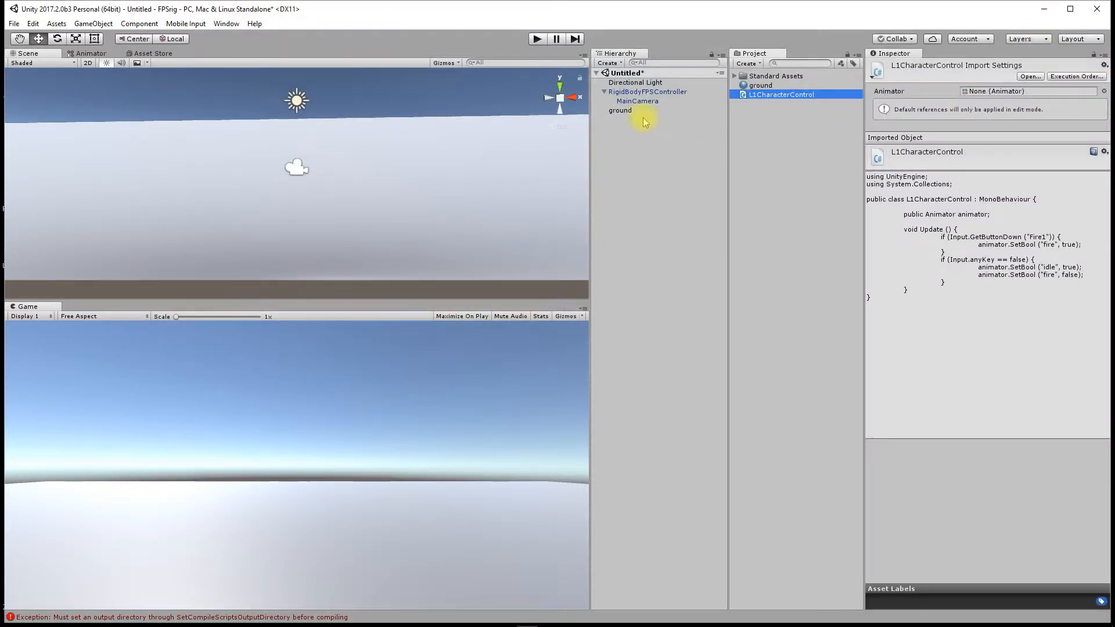
{"action": "right_click", "coordinate": [782, 137]}
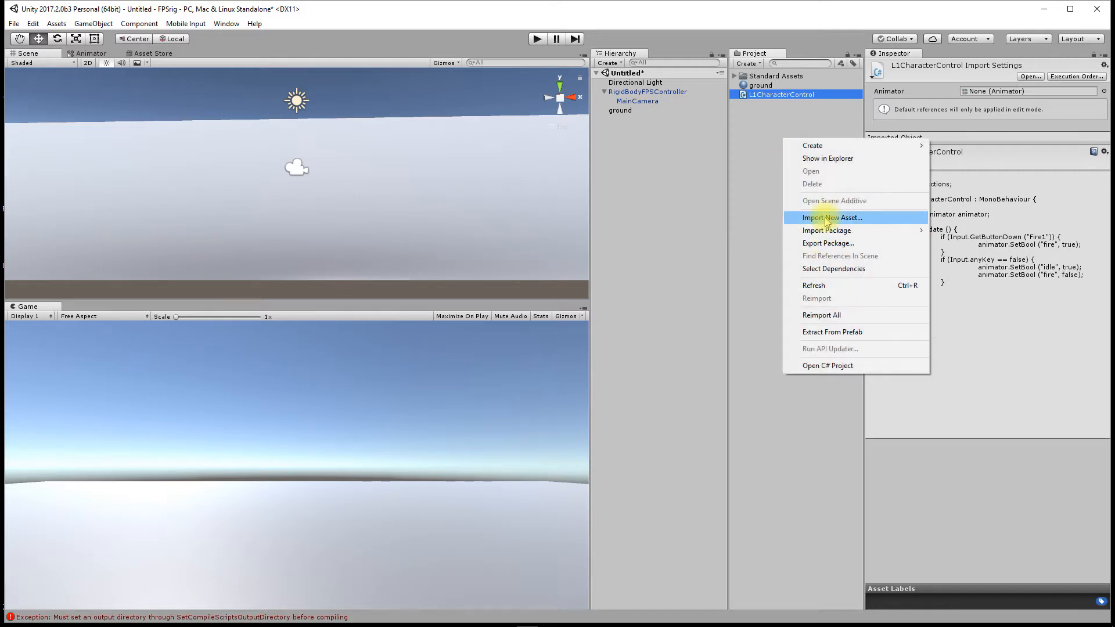
{"action": "left_click", "coordinate": [827, 218]}
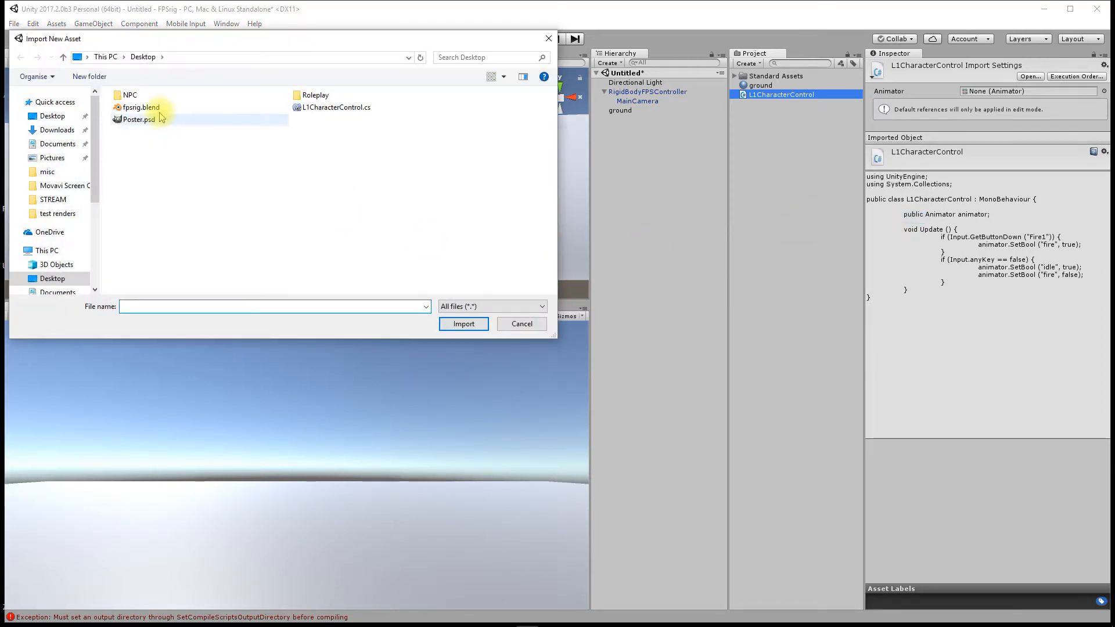
{"action": "left_click", "coordinate": [143, 109]}
{"action": "left_click", "coordinate": [465, 323]}
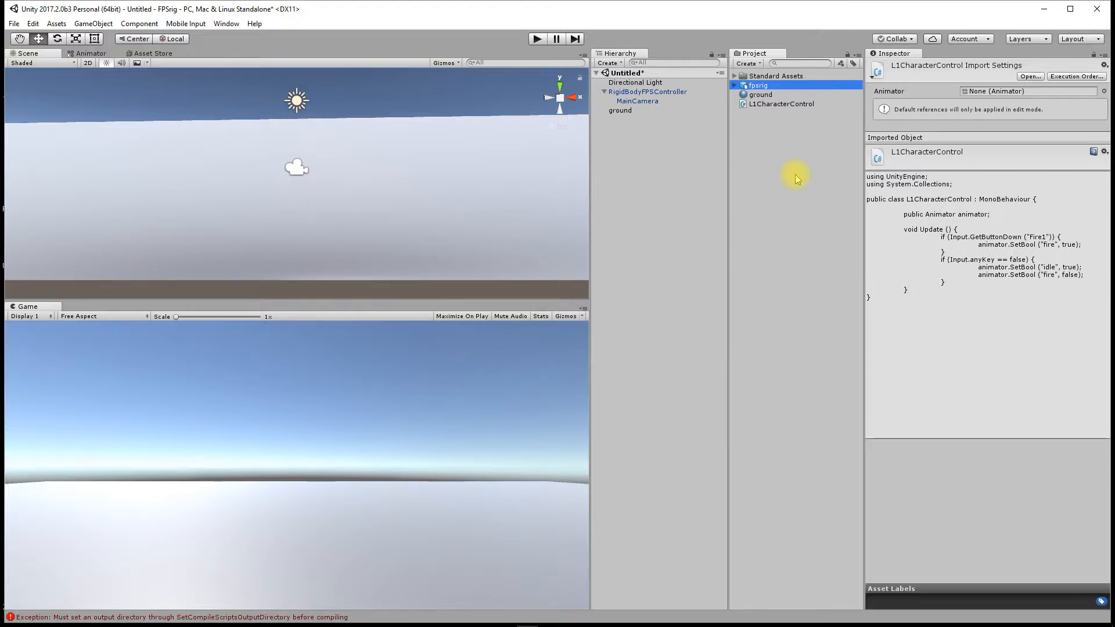
Step: Expand the imported fpsrig asset and inspect its arm and FPSrig objects, skin material, arm mesh and Default Take clip
{"action": "left_click", "coordinate": [735, 86]}
{"action": "left_click", "coordinate": [762, 95]}
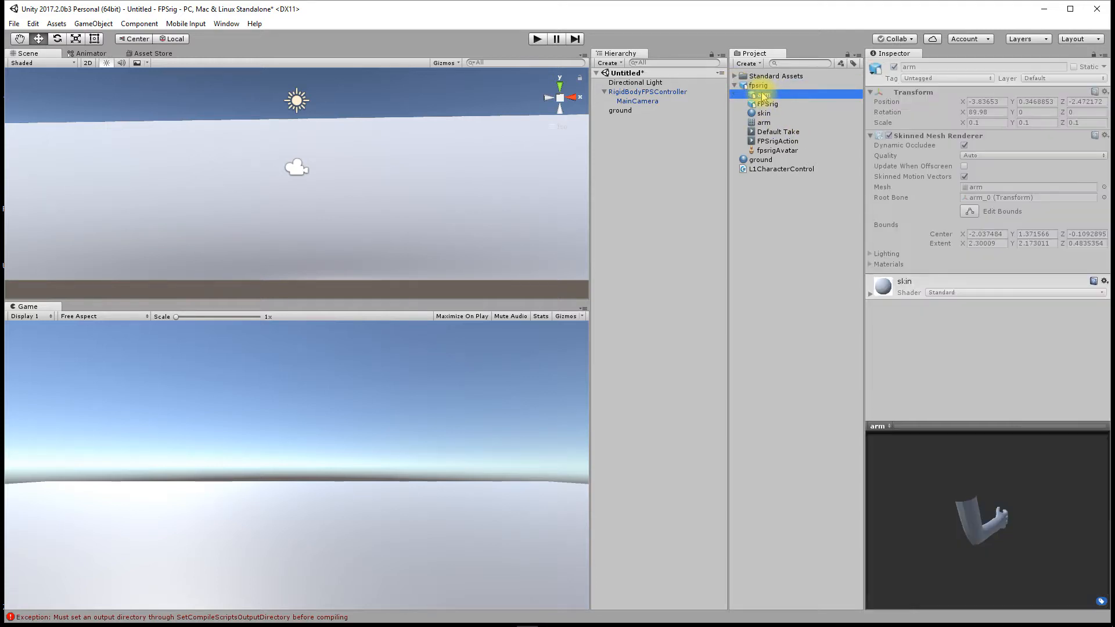
{"action": "left_click", "coordinate": [772, 103]}
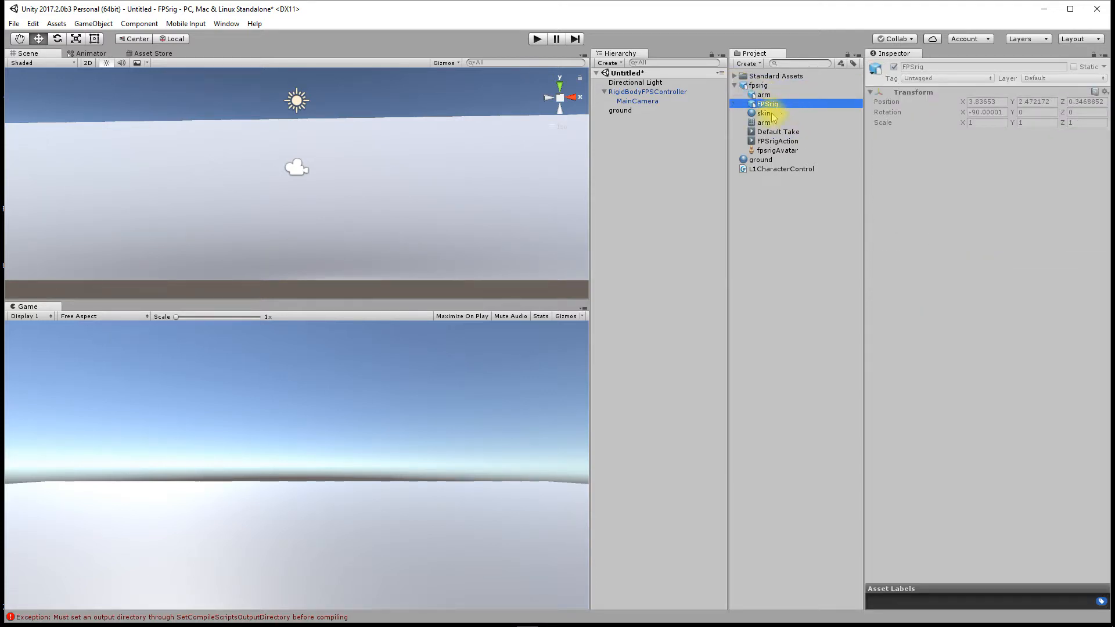
{"action": "left_click", "coordinate": [771, 115]}
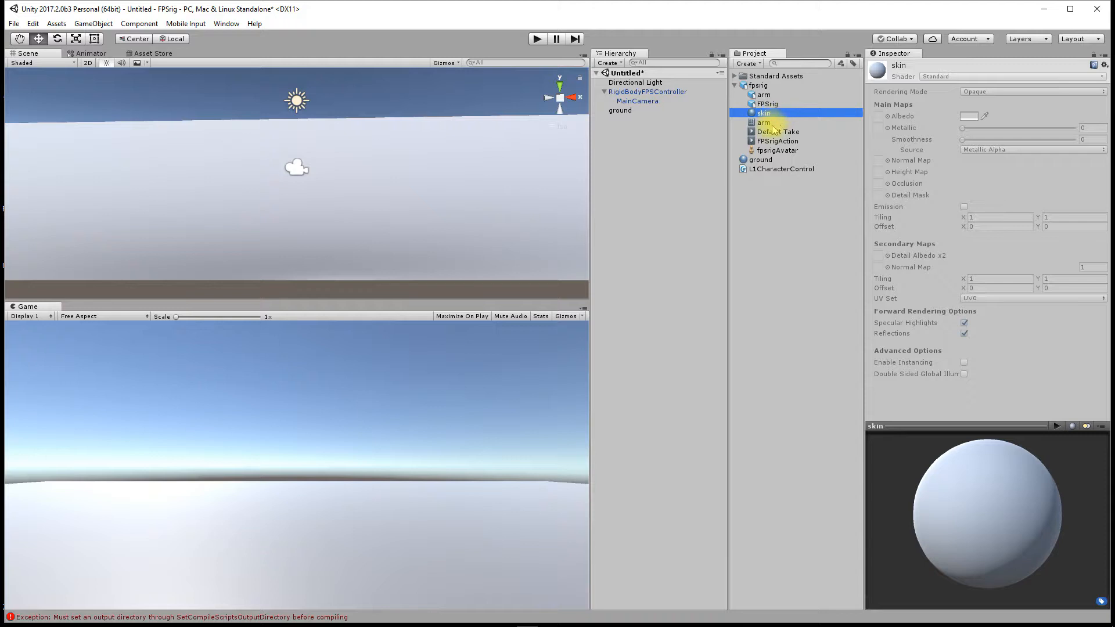
{"action": "left_click", "coordinate": [765, 123]}
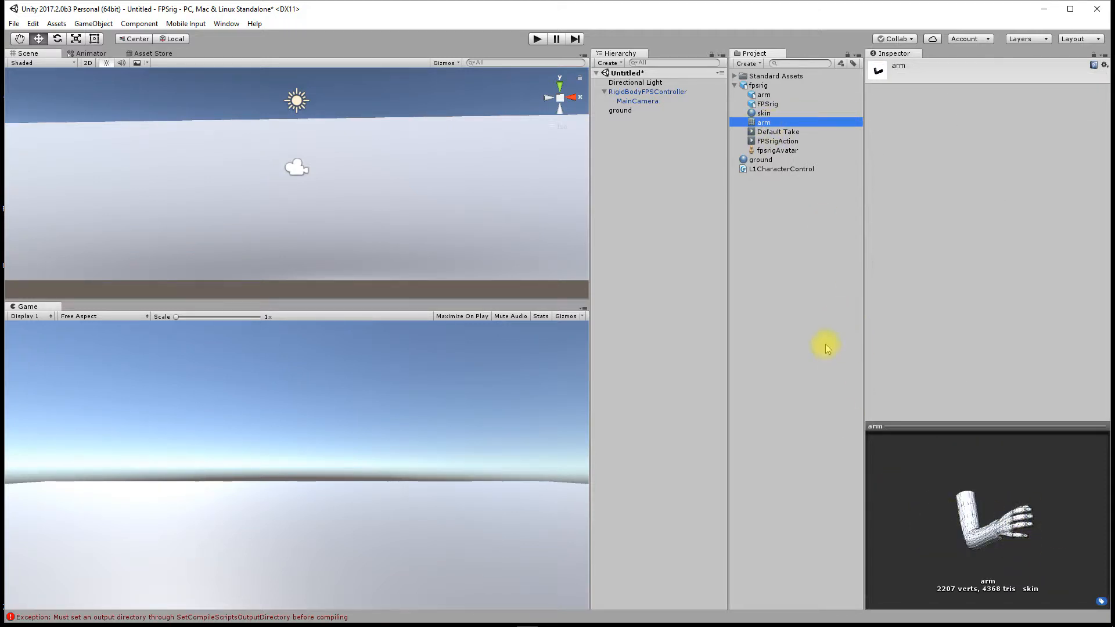
{"action": "left_click", "coordinate": [770, 133]}
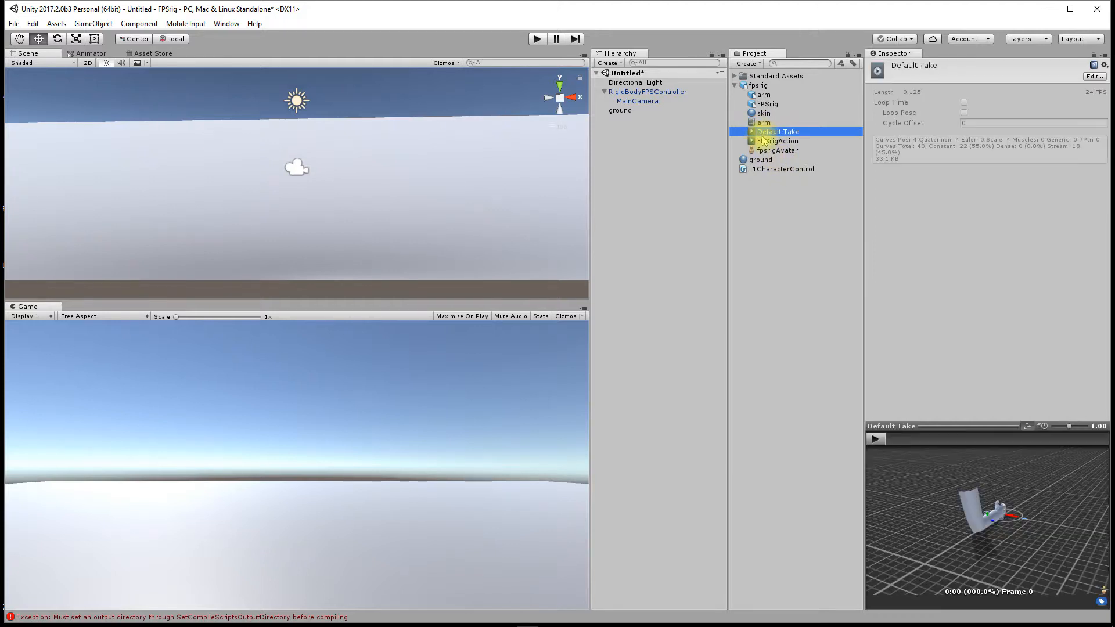
Step: In the fpsrig import settings, switch the Default Take clip's source take to FPSrigAction and rename the clip fire
{"action": "left_click", "coordinate": [756, 85]}
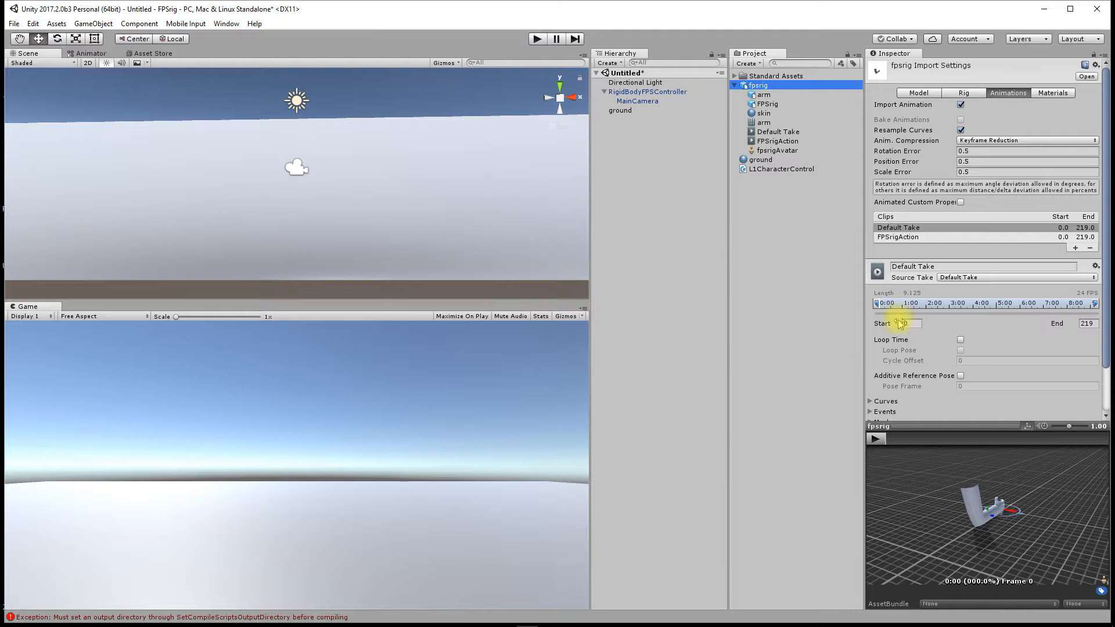
{"action": "left_click", "coordinate": [884, 239]}
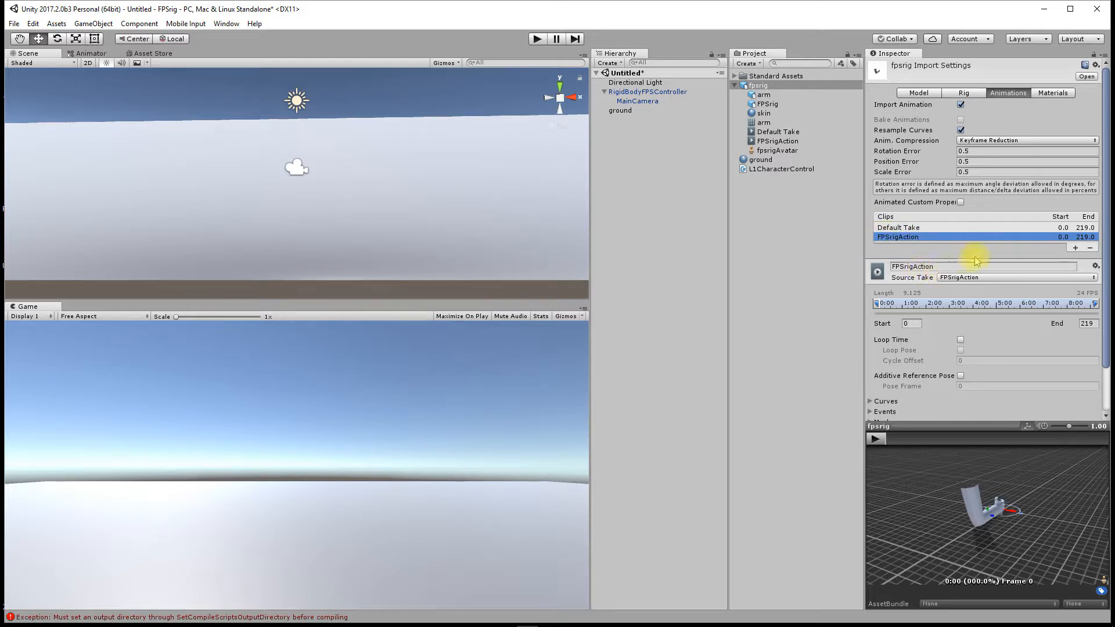
{"action": "left_click", "coordinate": [909, 228]}
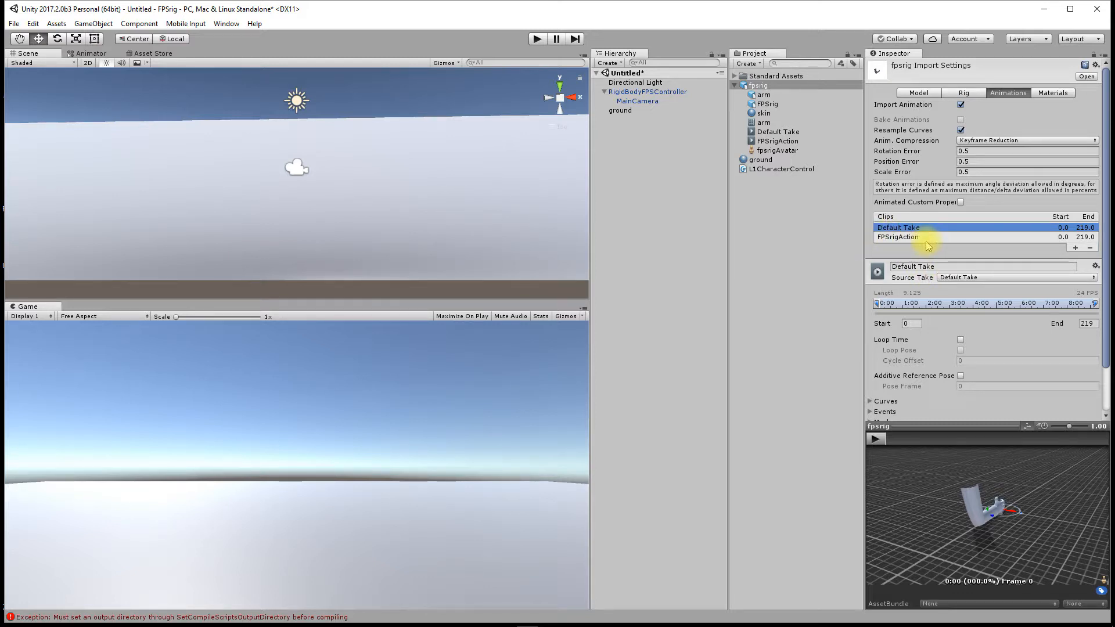
{"action": "left_click", "coordinate": [953, 277]}
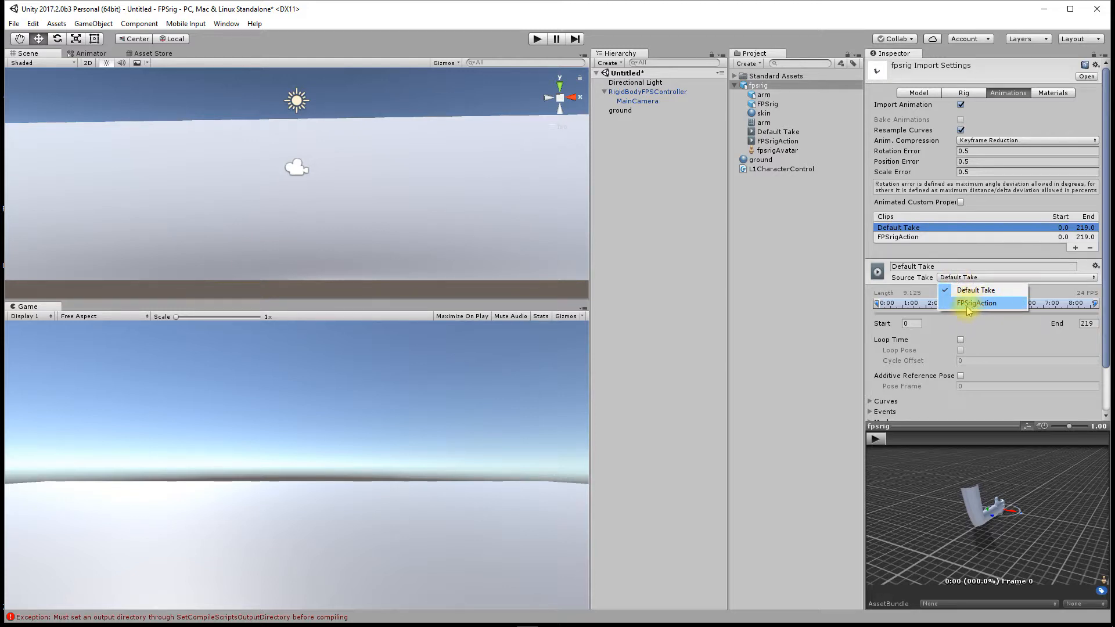
{"action": "left_click", "coordinate": [970, 308]}
{"action": "left_click", "coordinate": [906, 267]}
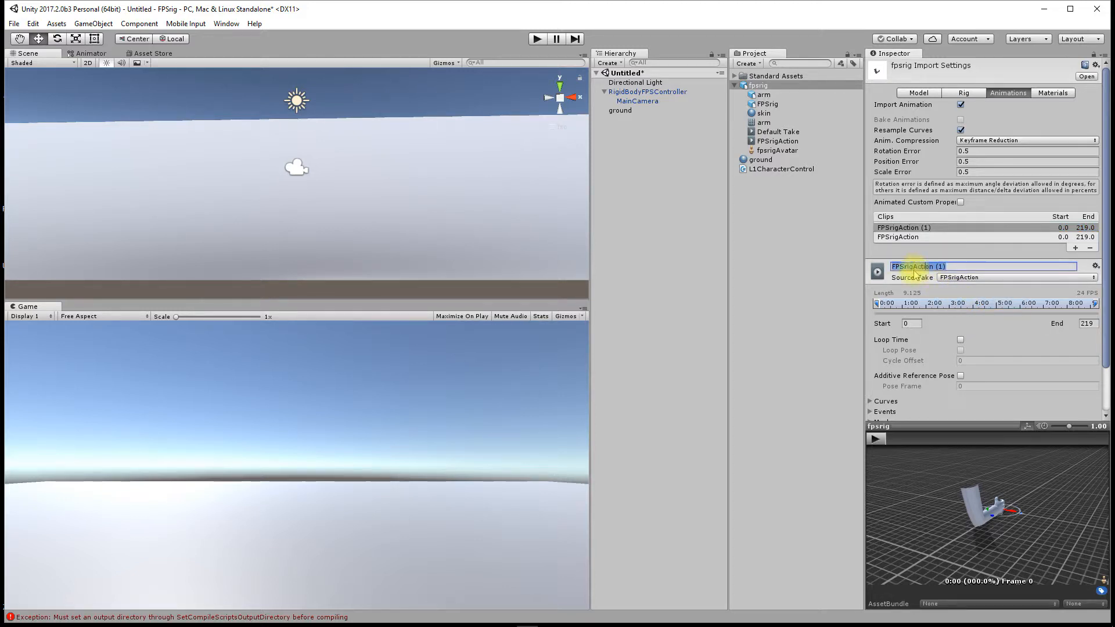
{"action": "left_click", "coordinate": [895, 270]}
{"action": "left_click_drag", "start_coordinate": [964, 268], "coordinate": [867, 269]}
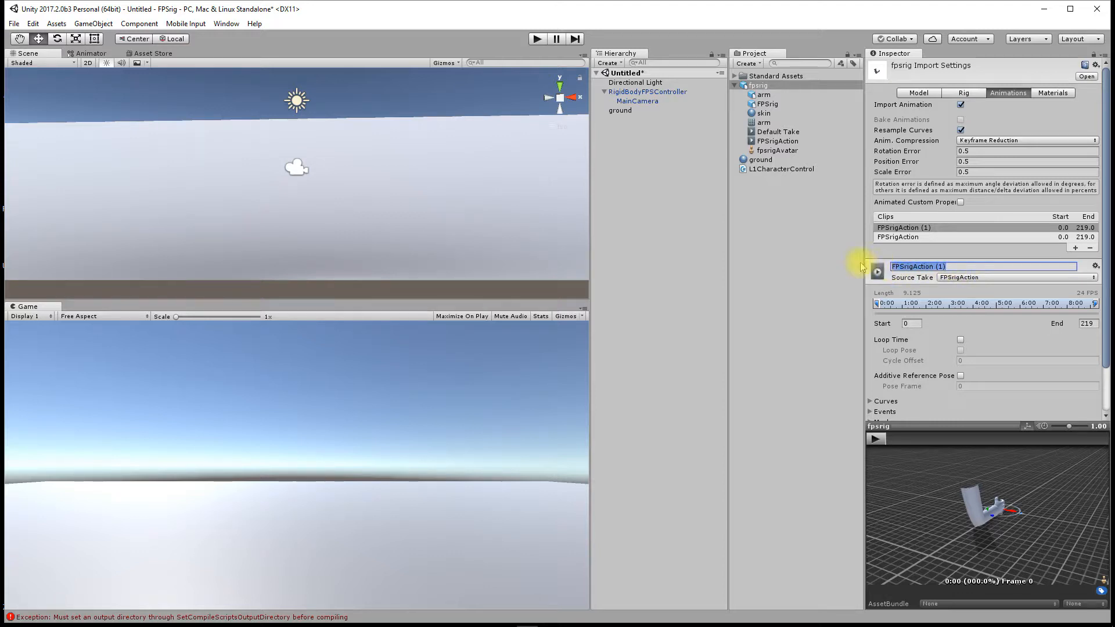
{"action": "type", "text": "fire"}
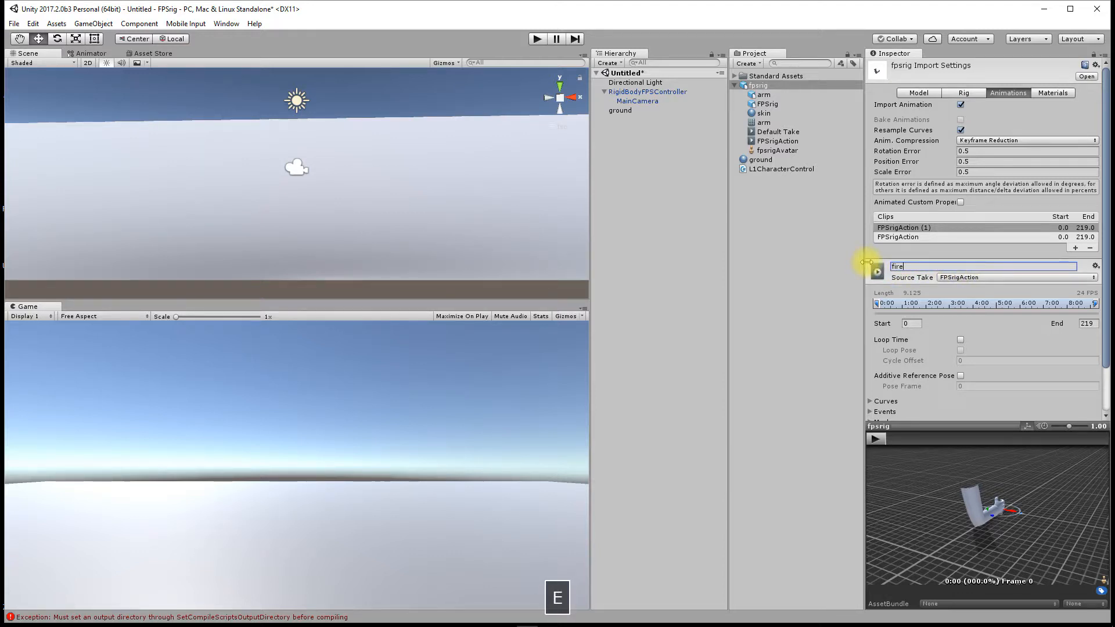
{"action": "key", "text": "Return"}
Step: Set the fire clip's start frame to 200
{"action": "left_click", "coordinate": [911, 323]}
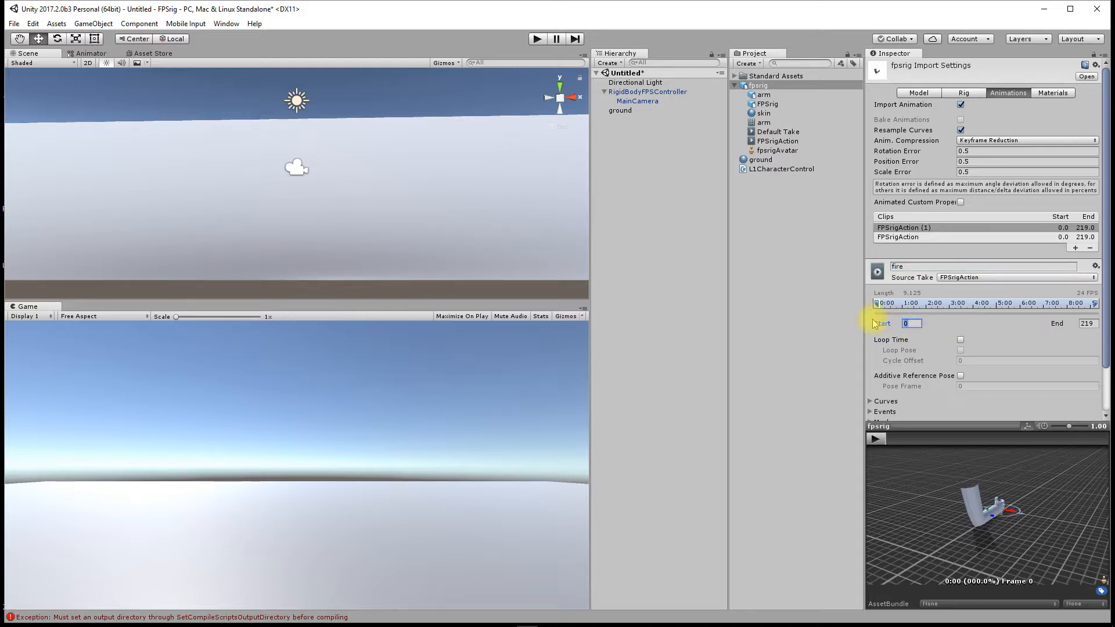
{"action": "type", "text": "200"}
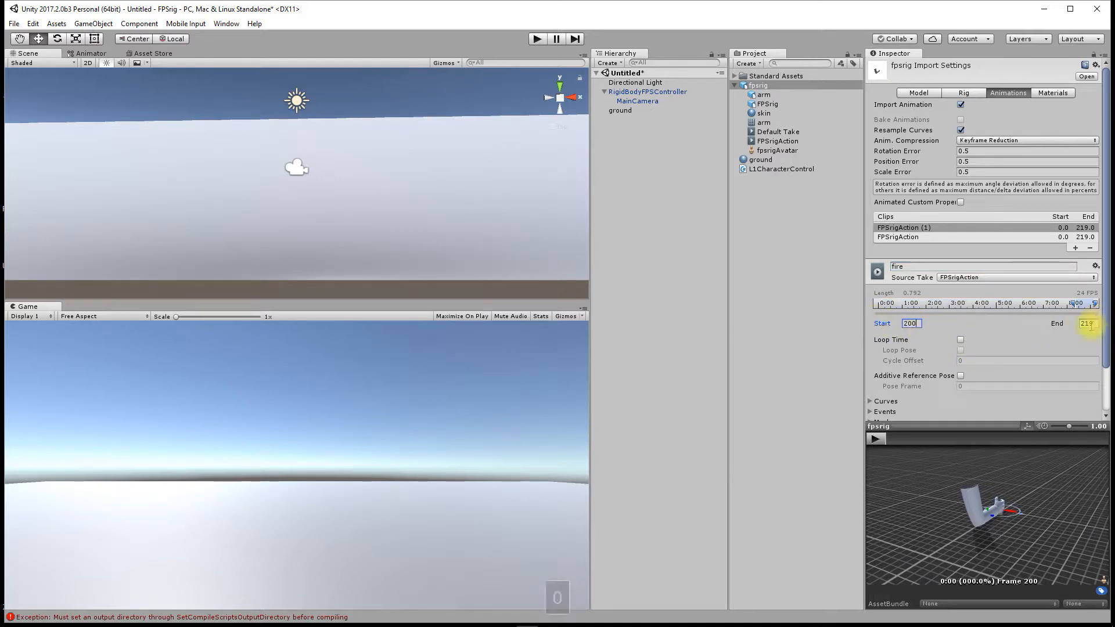
{"action": "left_click", "coordinate": [1021, 341]}
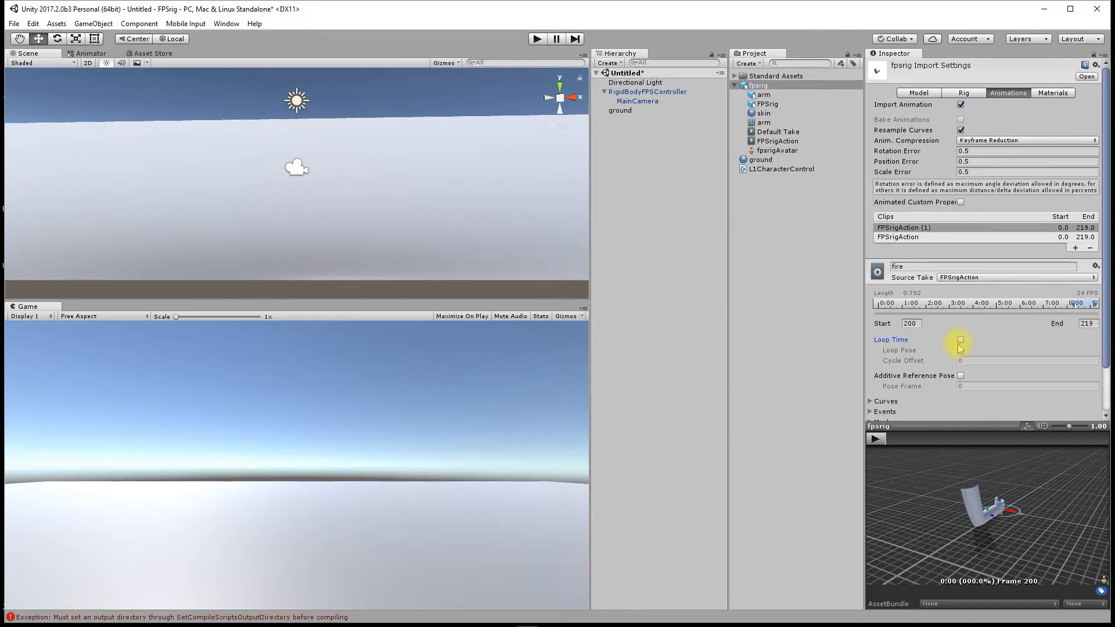
Step: Set the FPSrigAction clip to end at frame 199 with Loop Time enabled, and apply the import settings
{"action": "left_click", "coordinate": [909, 236]}
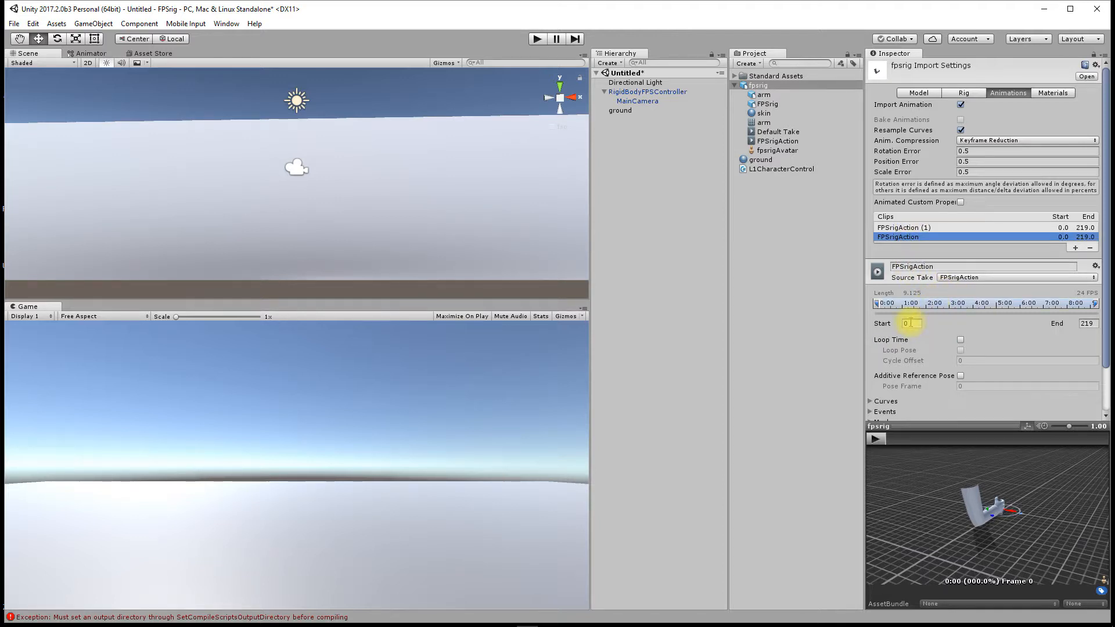
{"action": "left_click", "coordinate": [1087, 323]}
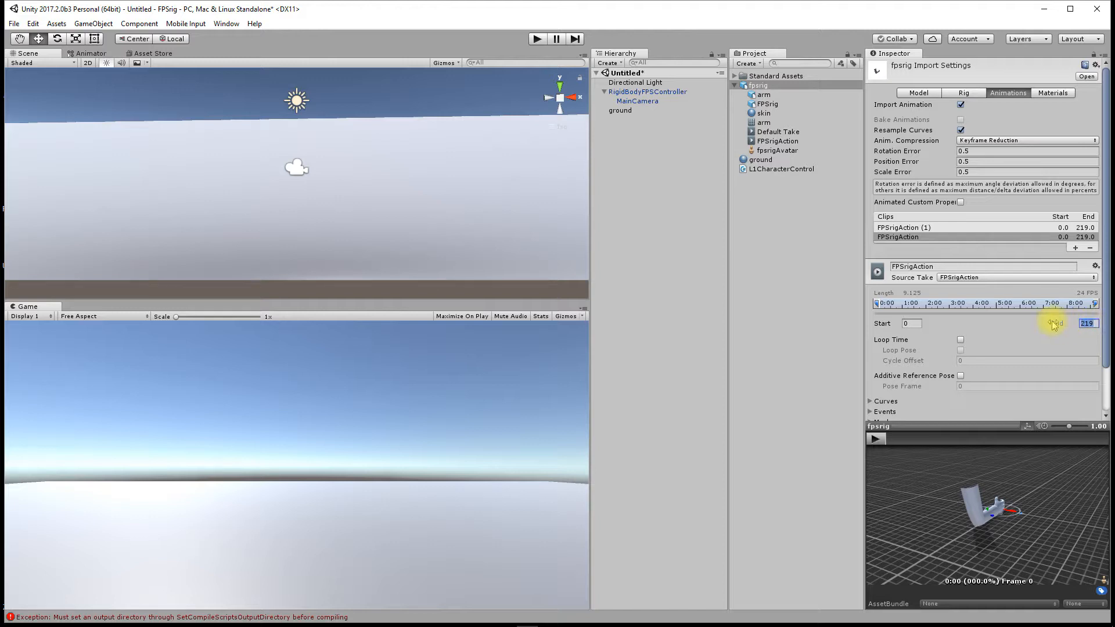
{"action": "type", "text": "200"}
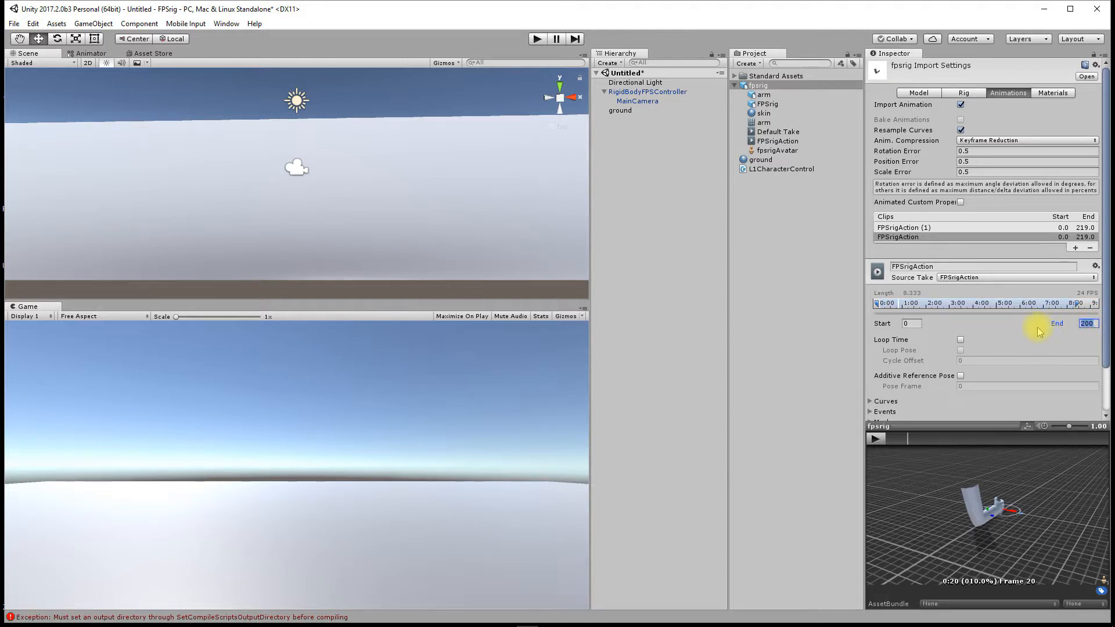
{"action": "key", "text": "BackSpace"}
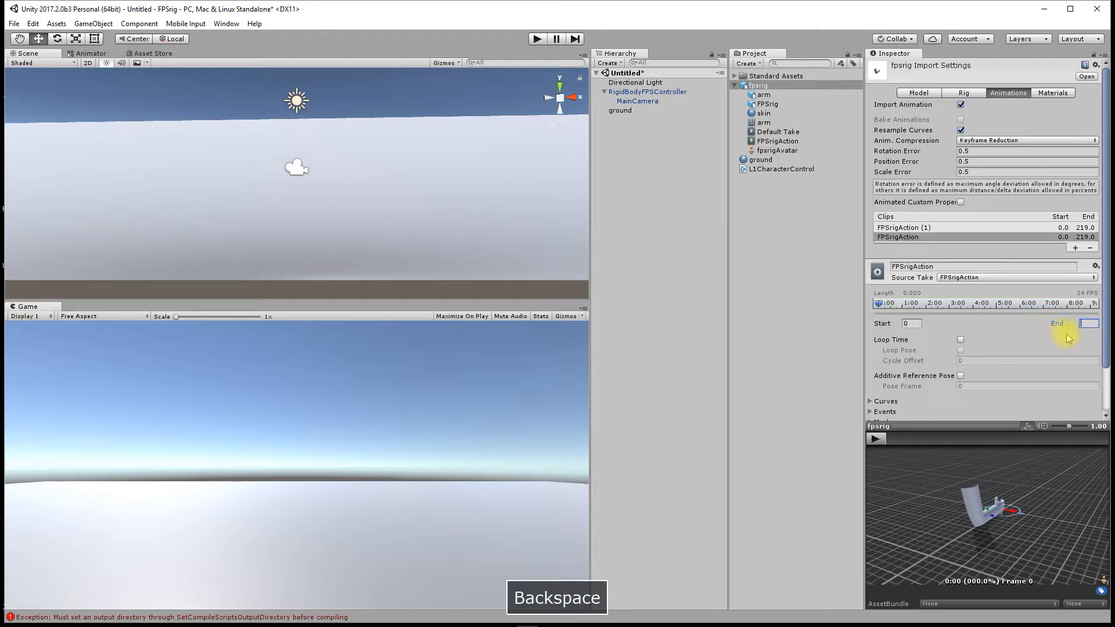
{"action": "type", "text": "199"}
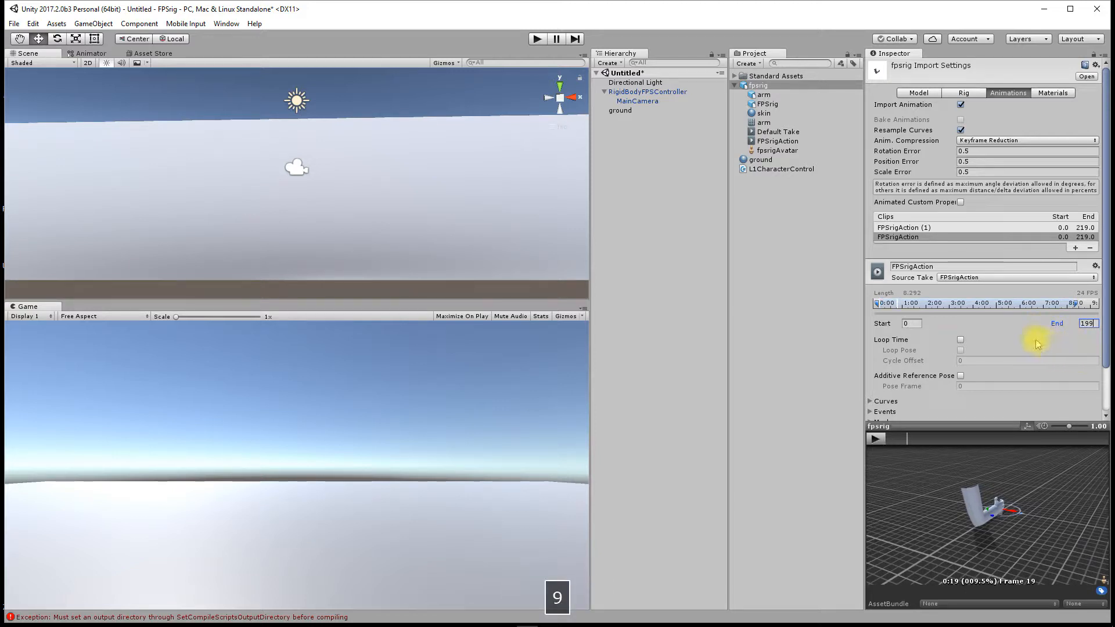
{"action": "left_click", "coordinate": [961, 340]}
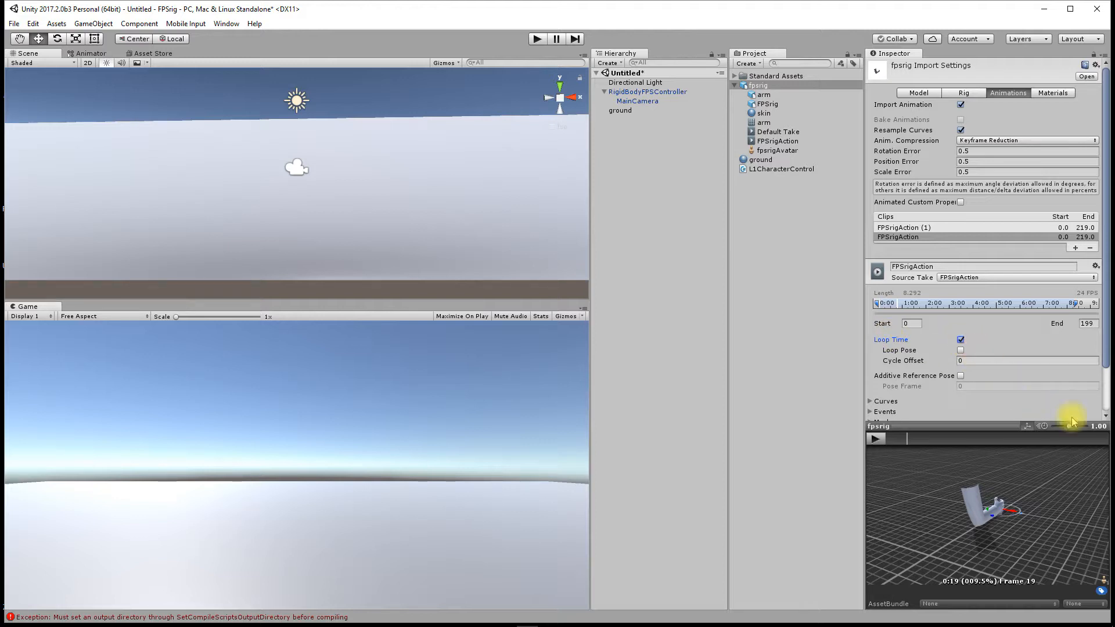
{"action": "left_click_drag", "start_coordinate": [1106, 360], "coordinate": [1105, 400]}
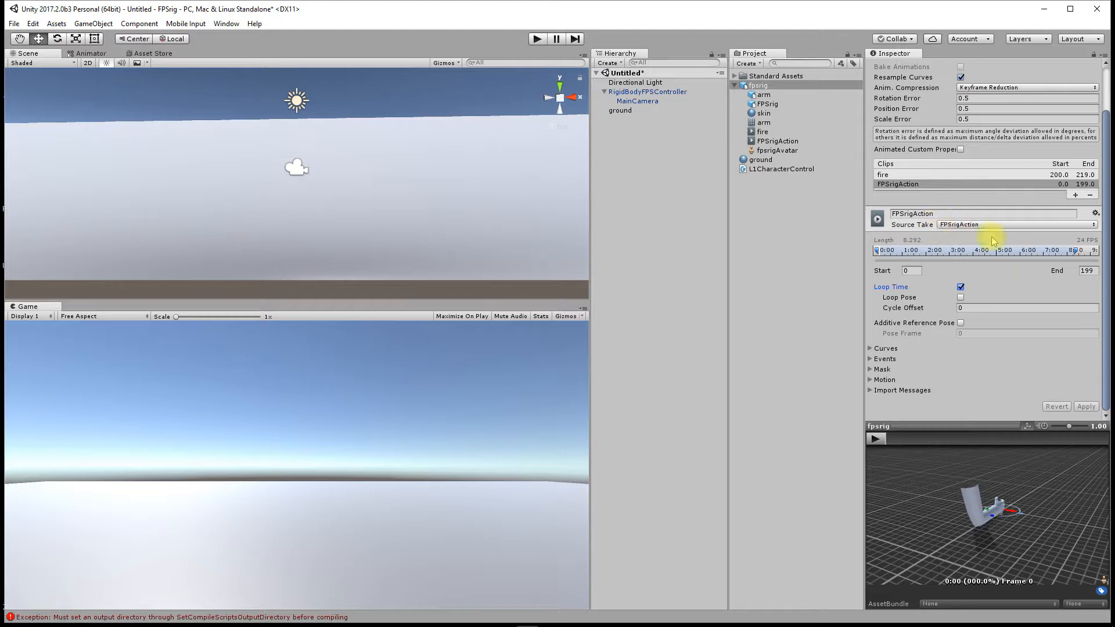
Step: Rename the FPSrigAction clip idle, apply the import settings and check the fpsrig asset's idle and fire clips
{"action": "left_click", "coordinate": [885, 175]}
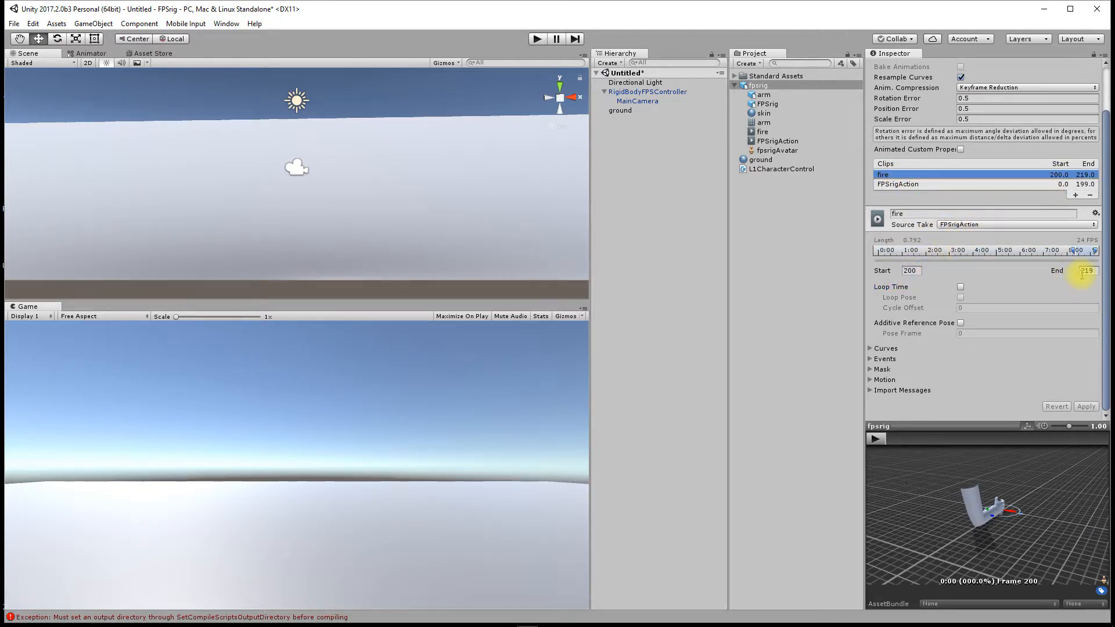
{"action": "left_click", "coordinate": [901, 184]}
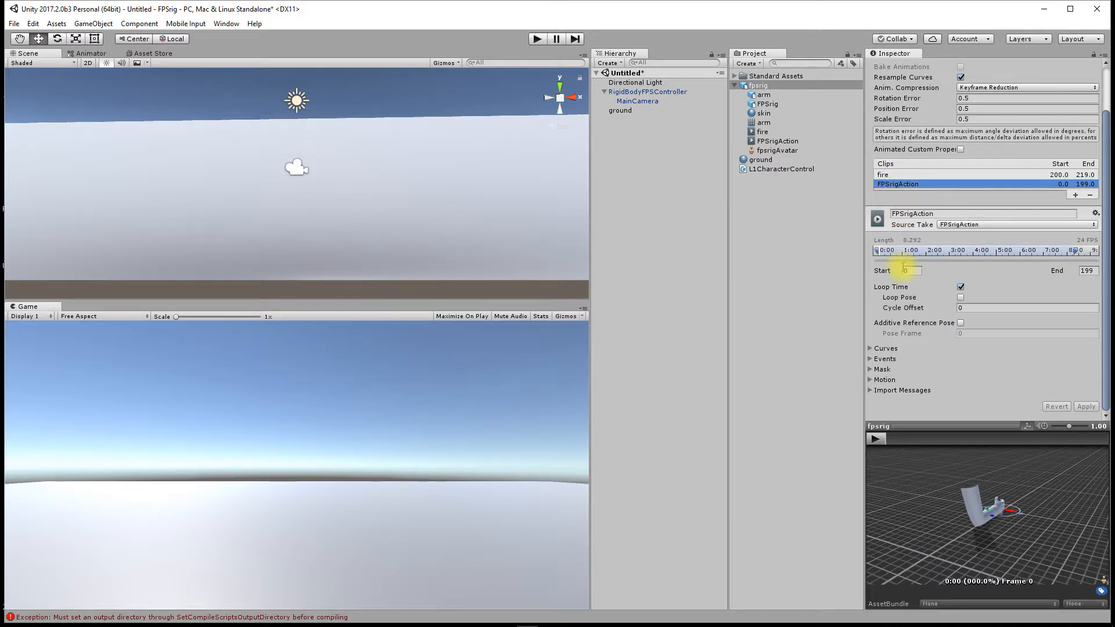
{"action": "left_click", "coordinate": [959, 213]}
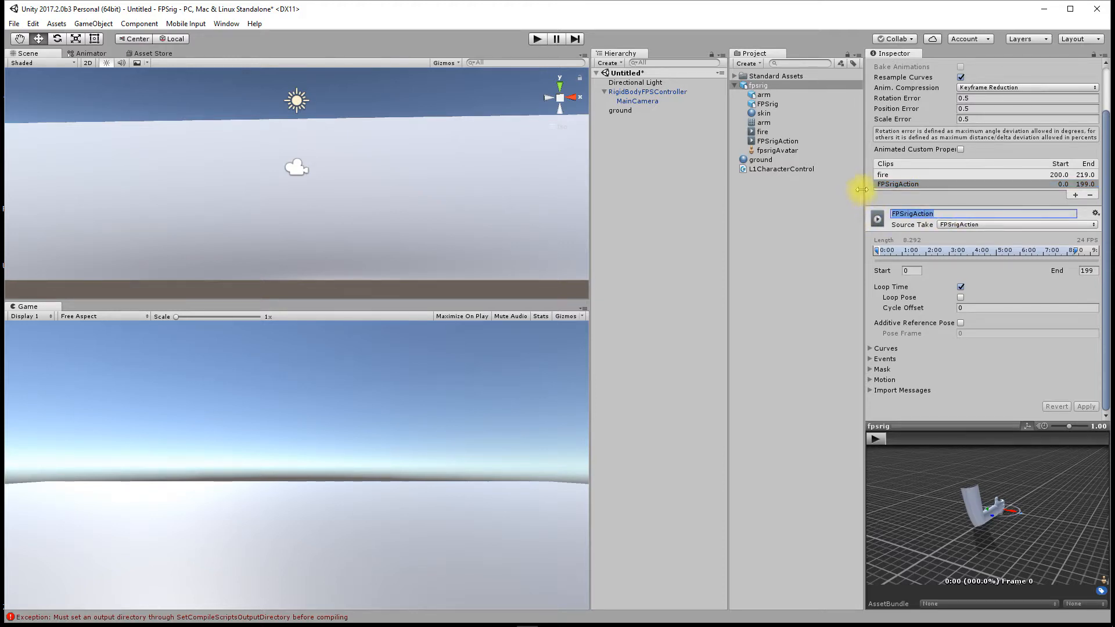
{"action": "type", "text": "idle"}
{"action": "left_click", "coordinate": [1004, 372]}
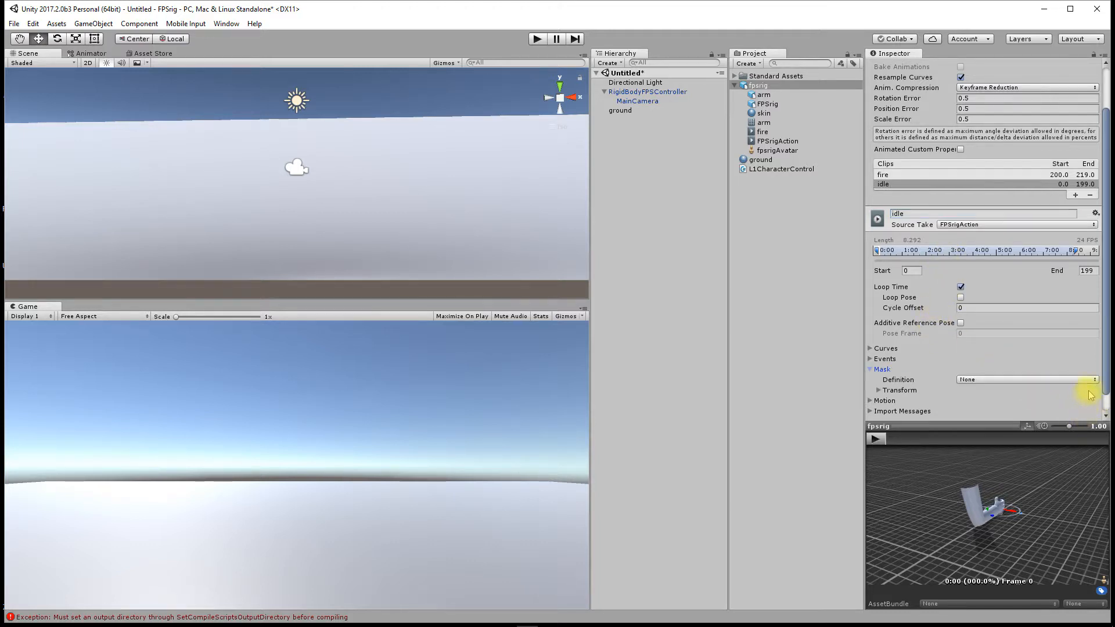
{"action": "left_click", "coordinate": [878, 369]}
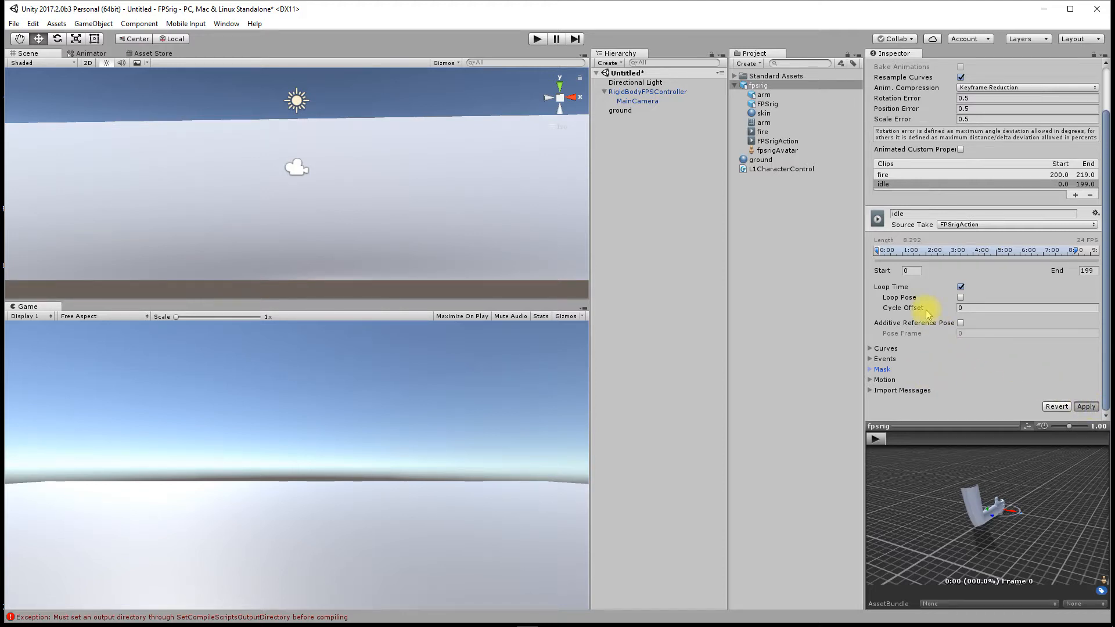
{"action": "left_click", "coordinate": [763, 142]}
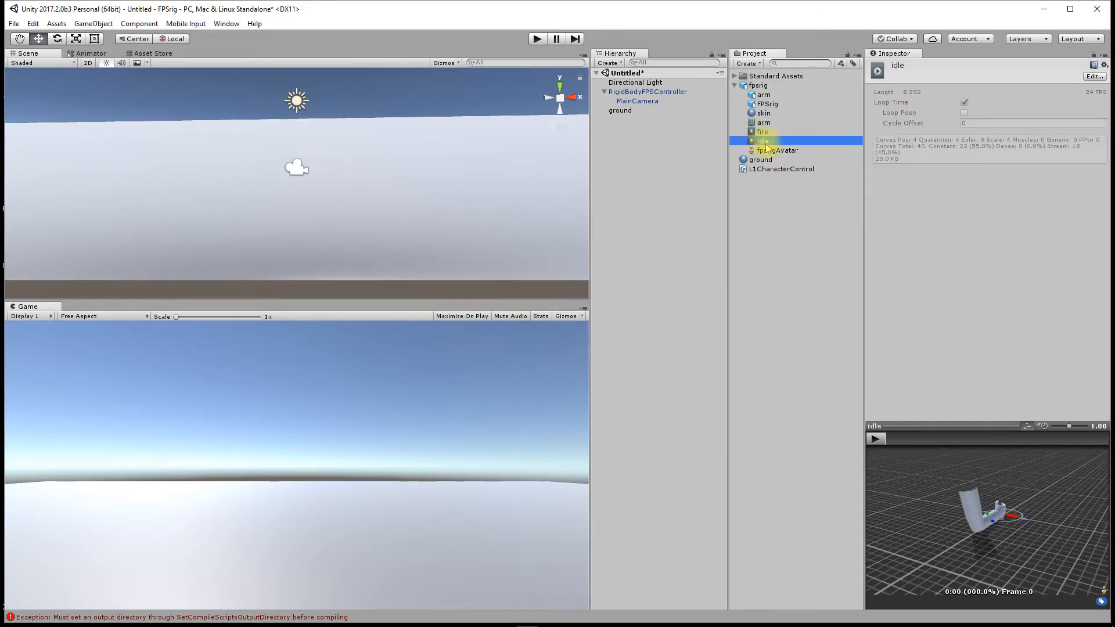
{"action": "left_click", "coordinate": [763, 132]}
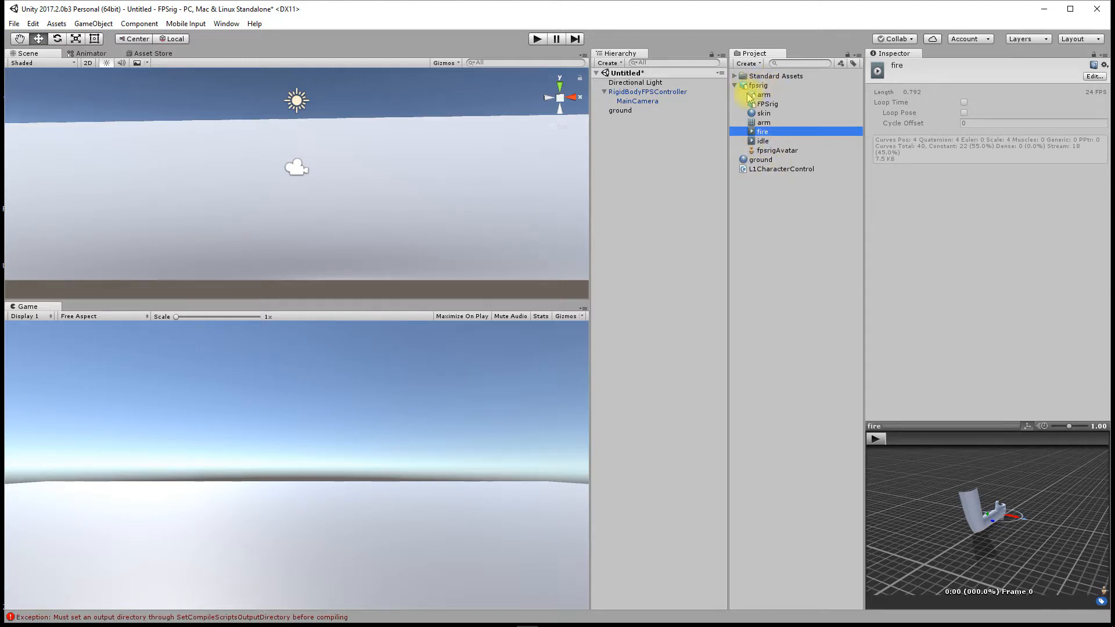
Step: Create an Animator Controller named fpscontrol in the project assets and open it for editing
{"action": "right_click", "coordinate": [759, 212]}
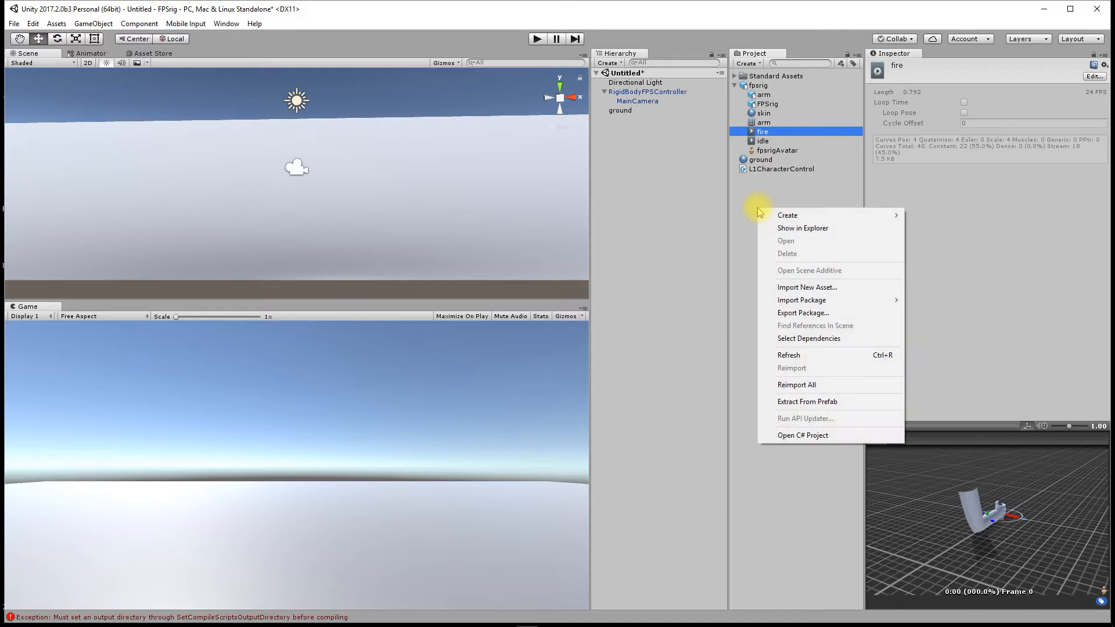
{"action": "mouse_move", "coordinate": [829, 221]}
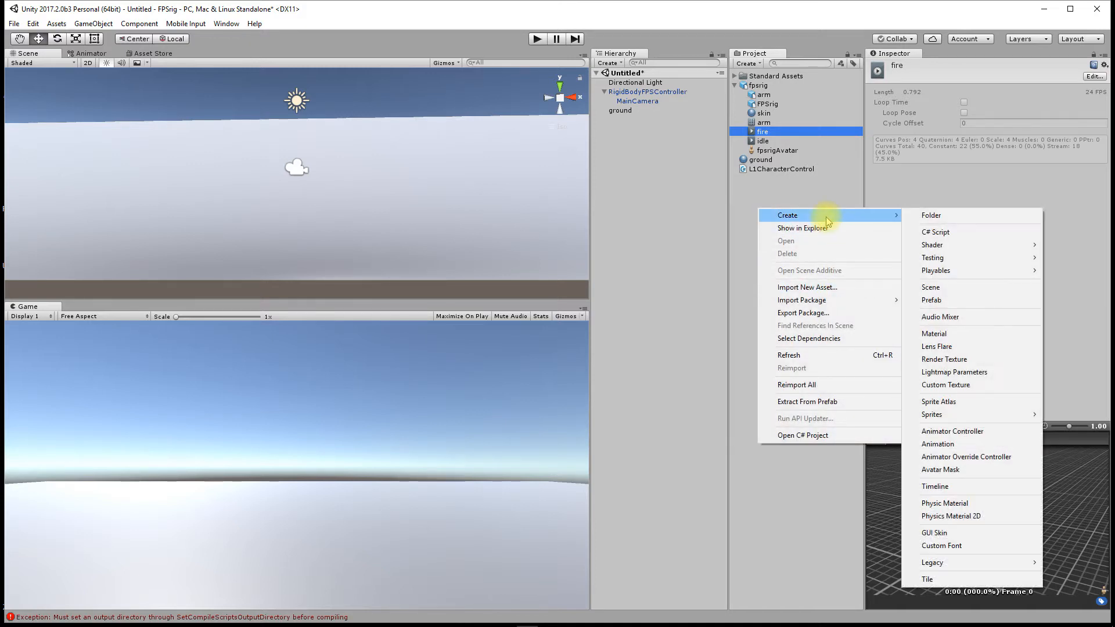
{"action": "left_click", "coordinate": [957, 437]}
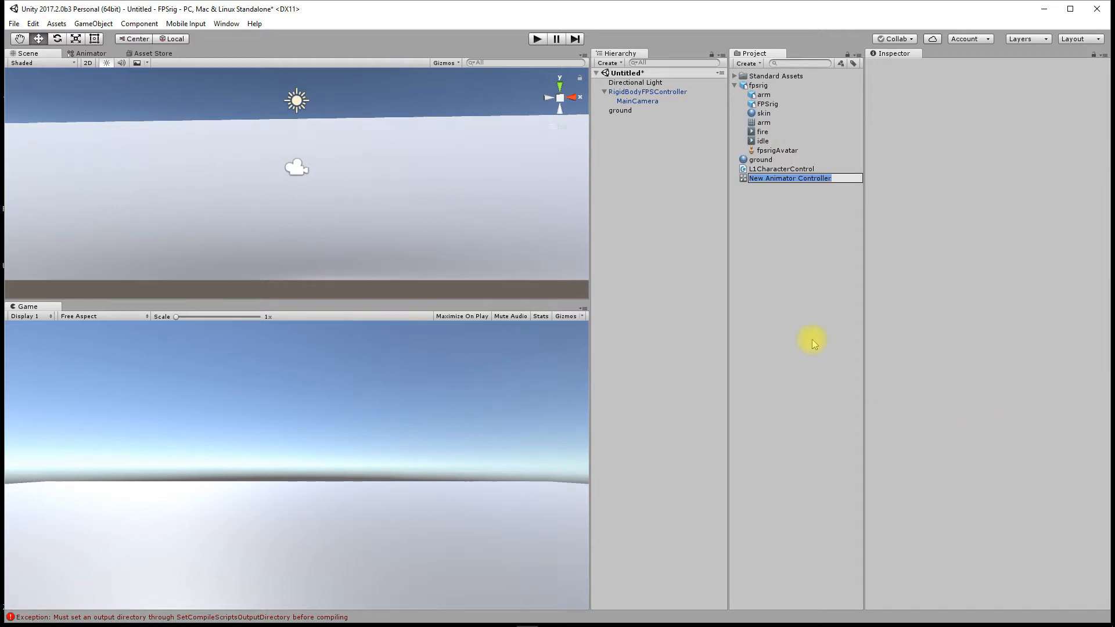
{"action": "type", "text": "fpscontrol"}
{"action": "key", "text": "Return"}
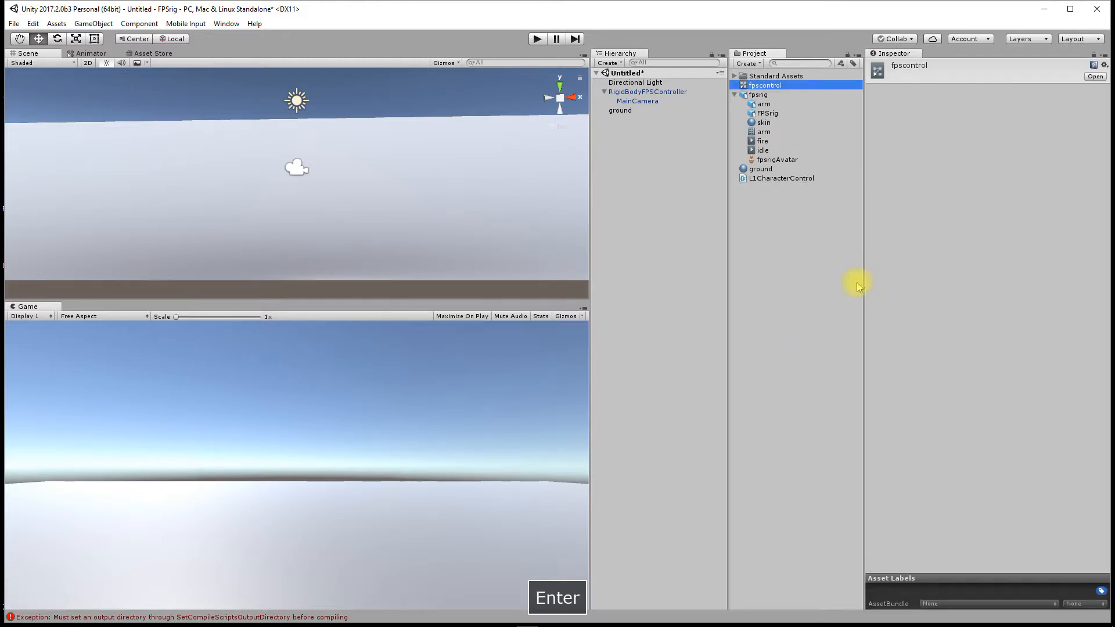
{"action": "double_click", "coordinate": [751, 87]}
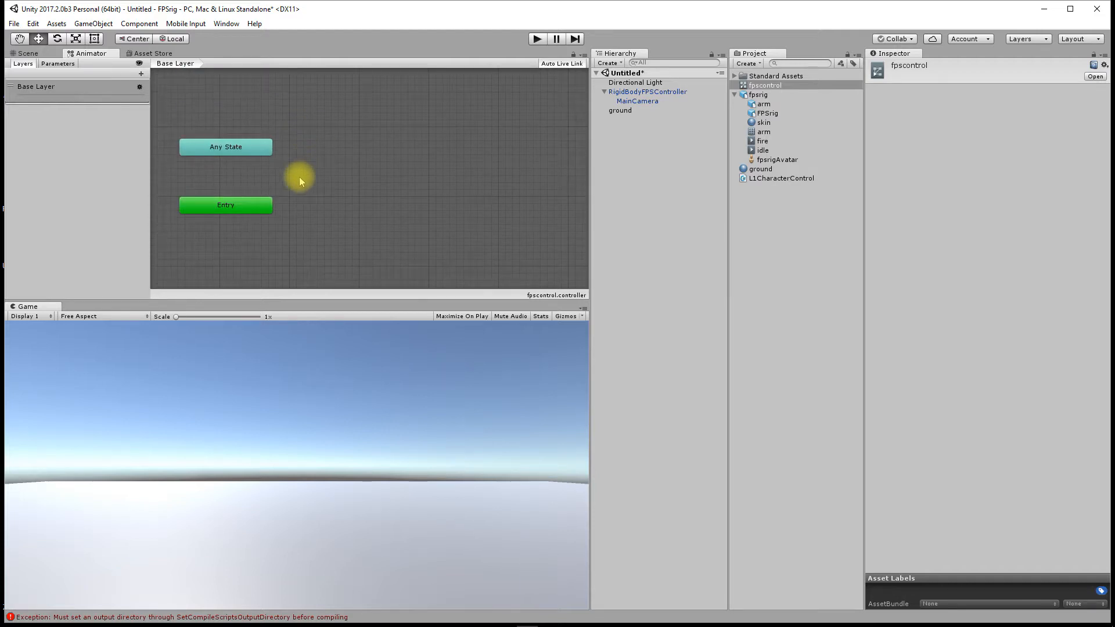
{"action": "middle_click_drag", "start_coordinate": [298, 176], "coordinate": [361, 177]}
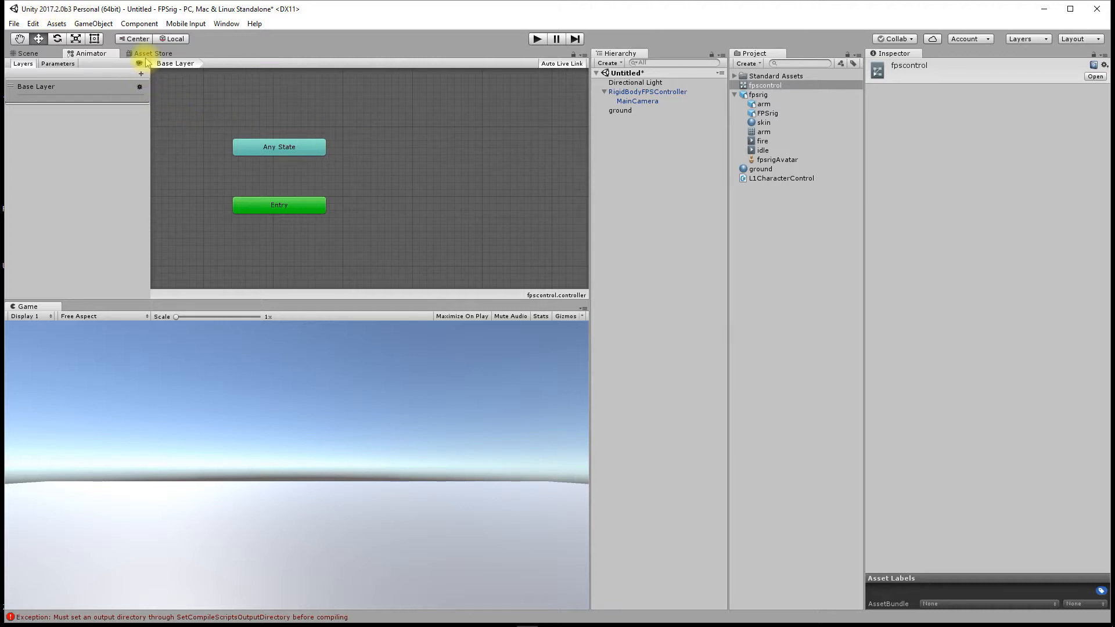
{"action": "scroll", "coordinate": [350, 148], "scroll_direction": "down", "scroll_amount": 2}
{"action": "scroll", "coordinate": [343, 145], "scroll_direction": "up", "scroll_amount": 4}
{"action": "scroll", "coordinate": [312, 133], "scroll_direction": "down", "scroll_amount": 4}
{"action": "scroll", "coordinate": [309, 134], "scroll_direction": "up", "scroll_amount": 4}
{"action": "scroll", "coordinate": [308, 134], "scroll_direction": "down", "scroll_amount": 4}
{"action": "scroll", "coordinate": [315, 127], "scroll_direction": "up", "scroll_amount": 4}
{"action": "scroll", "coordinate": [309, 126], "scroll_direction": "down", "scroll_amount": 2}
{"action": "scroll", "coordinate": [348, 140], "scroll_direction": "down", "scroll_amount": 2}
{"action": "scroll", "coordinate": [388, 157], "scroll_direction": "up", "scroll_amount": 4}
{"action": "scroll", "coordinate": [380, 161], "scroll_direction": "down", "scroll_amount": 4}
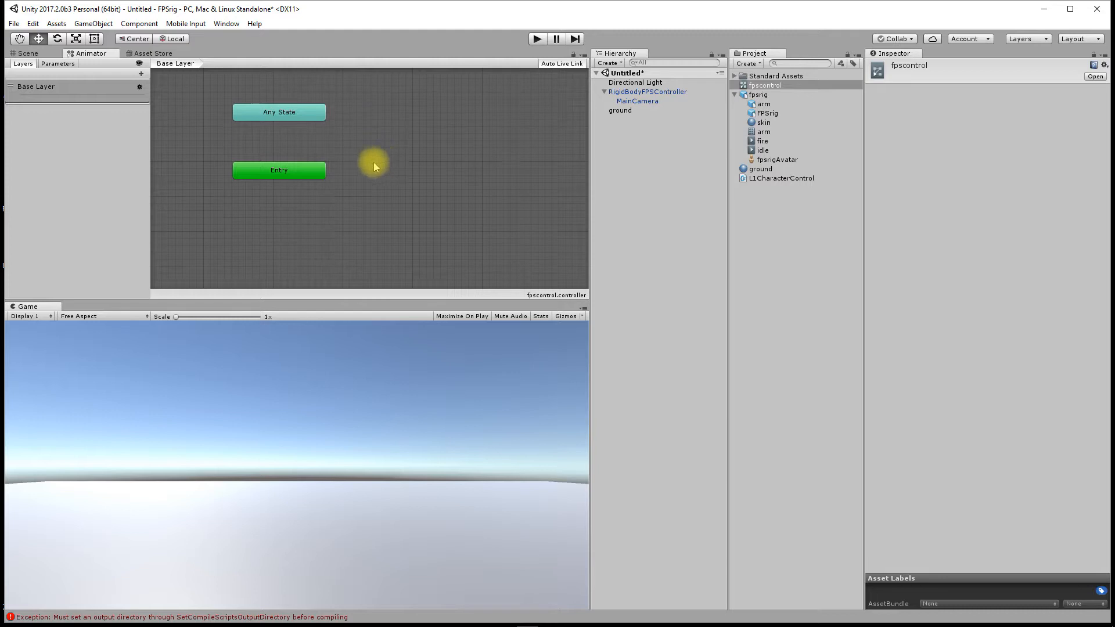
{"action": "scroll", "coordinate": [370, 165], "scroll_direction": "up", "scroll_amount": 2}
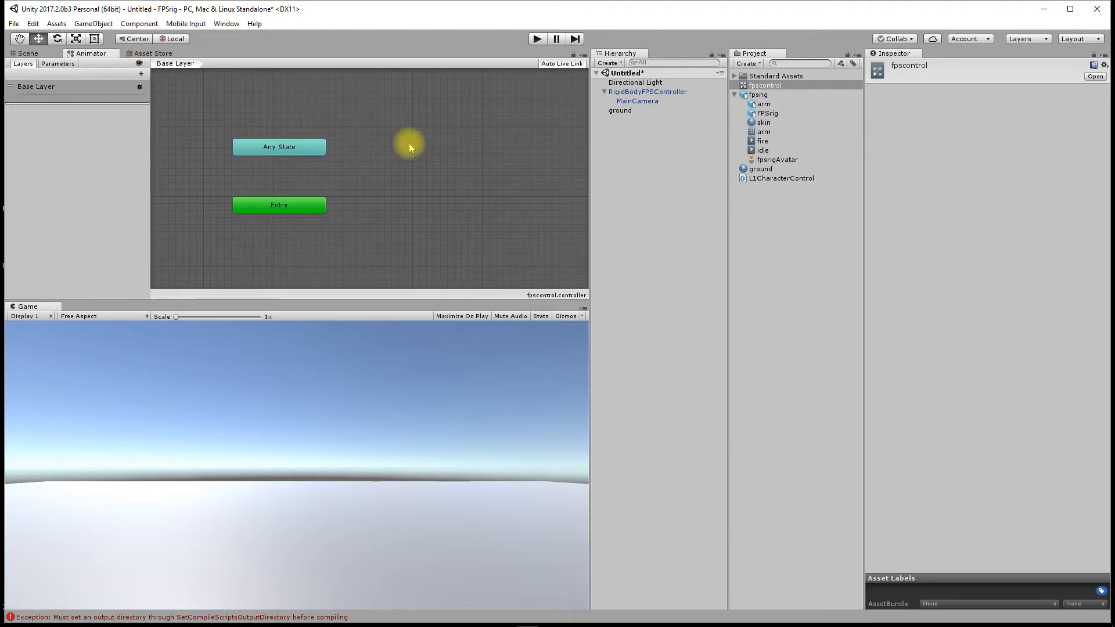
Step: Add the idle clip and the fire clip as states in the Base Layer, with fire below idle
{"action": "left_click_drag", "start_coordinate": [767, 153], "coordinate": [416, 182]}
{"action": "left_click_drag", "start_coordinate": [416, 142], "coordinate": [416, 143]}
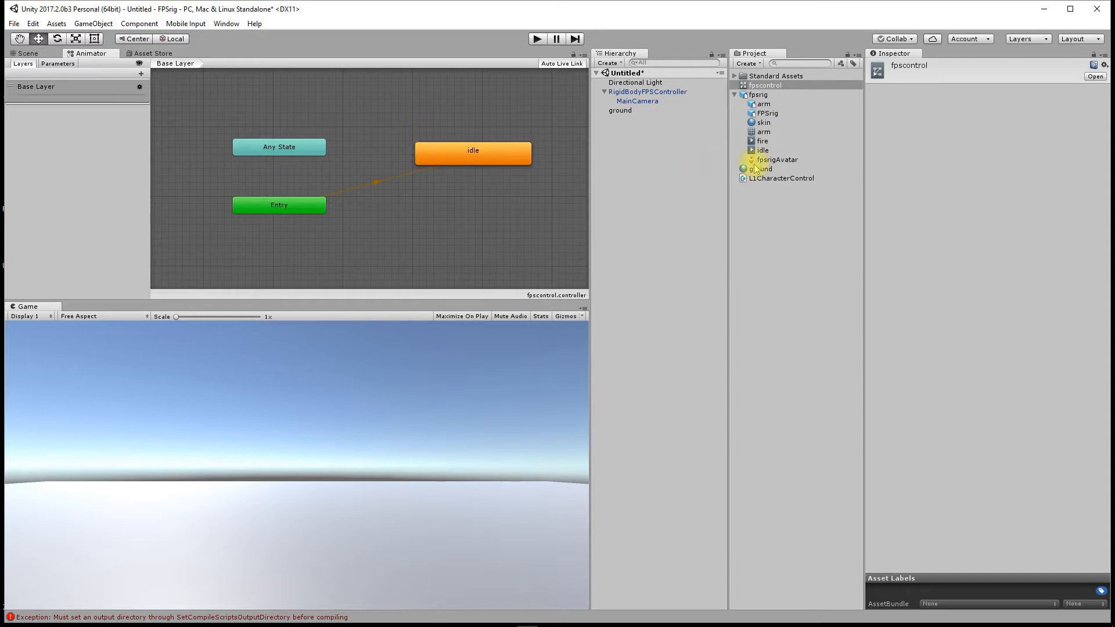
{"action": "left_click", "coordinate": [763, 142]}
{"action": "left_click_drag", "start_coordinate": [763, 144], "coordinate": [580, 217]}
{"action": "left_click_drag", "start_coordinate": [444, 221], "coordinate": [444, 221]}
{"action": "left_click_drag", "start_coordinate": [510, 239], "coordinate": [472, 227]}
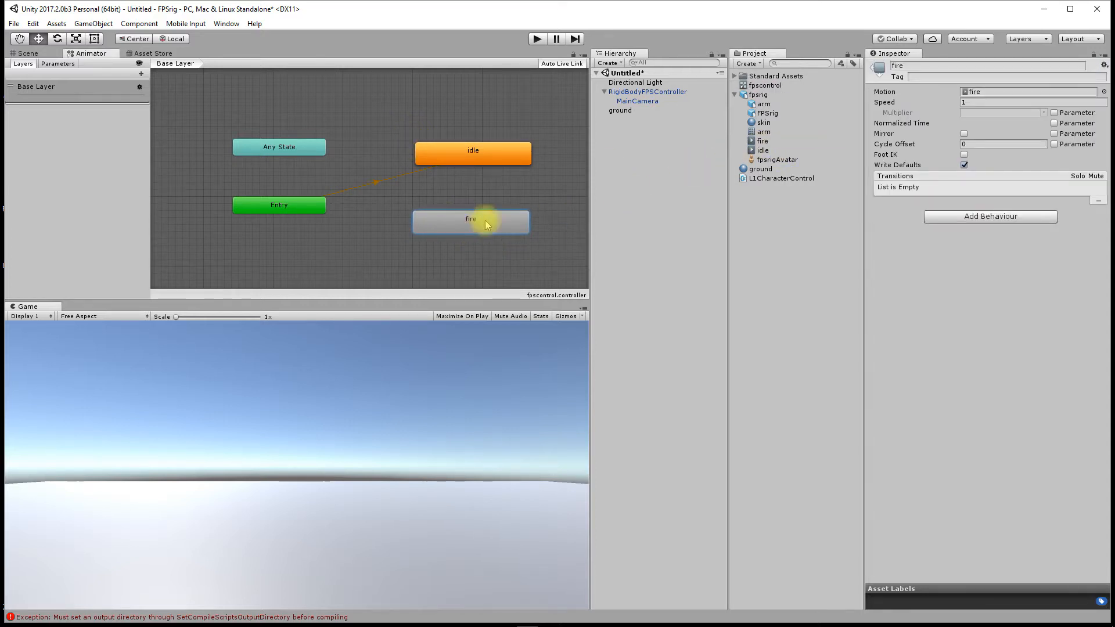
Step: Try fire as the layer's default state and restore idle as the default
{"action": "middle_click_drag", "start_coordinate": [426, 183], "coordinate": [364, 176]}
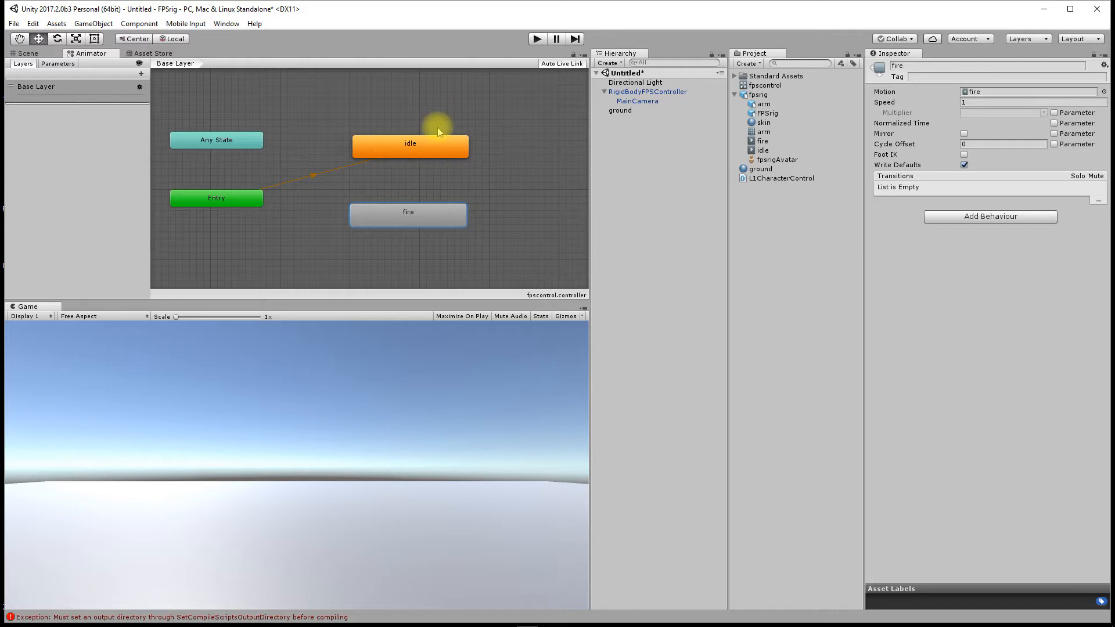
{"action": "right_click", "coordinate": [422, 222]}
{"action": "left_click", "coordinate": [460, 239]}
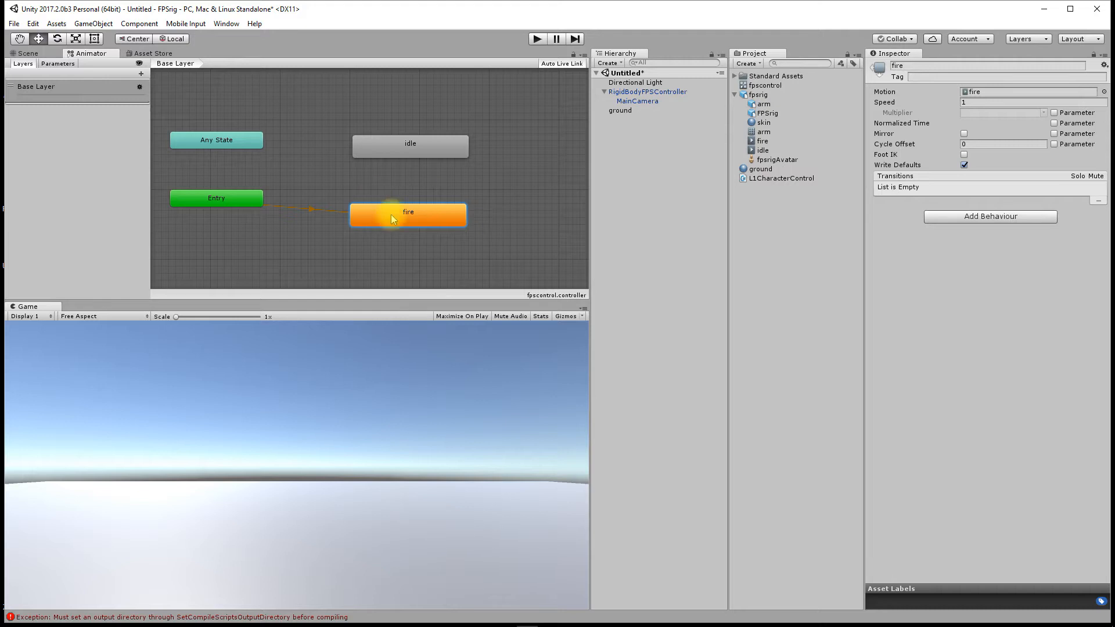
{"action": "right_click", "coordinate": [430, 148]}
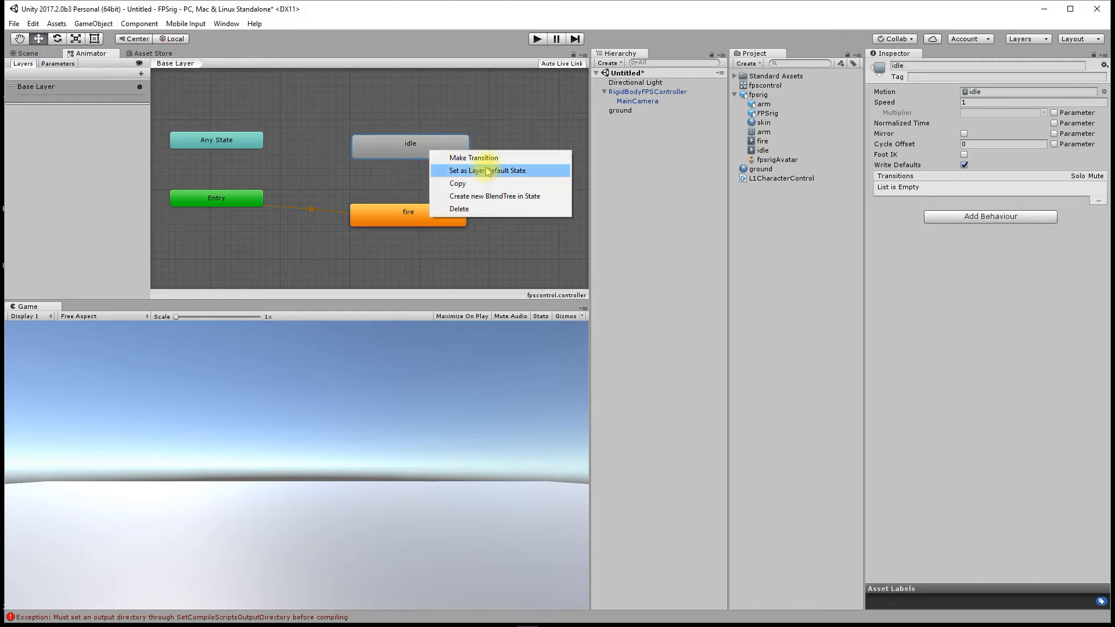
{"action": "left_click", "coordinate": [459, 168]}
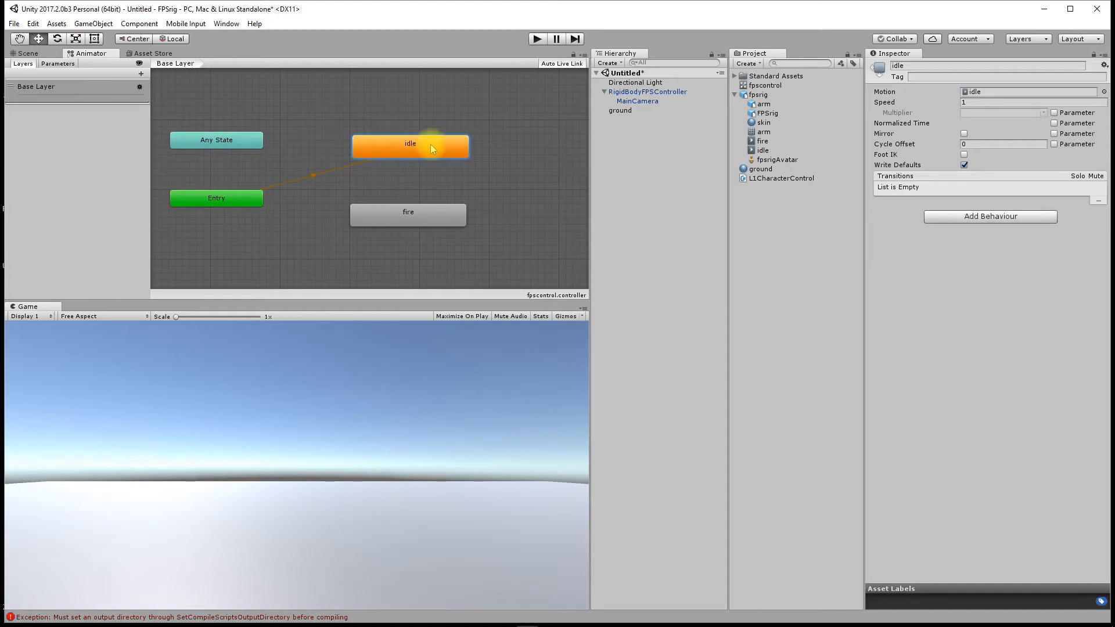
Step: Make a transition from idle to fire and another from fire back to idle
{"action": "right_click", "coordinate": [432, 148]}
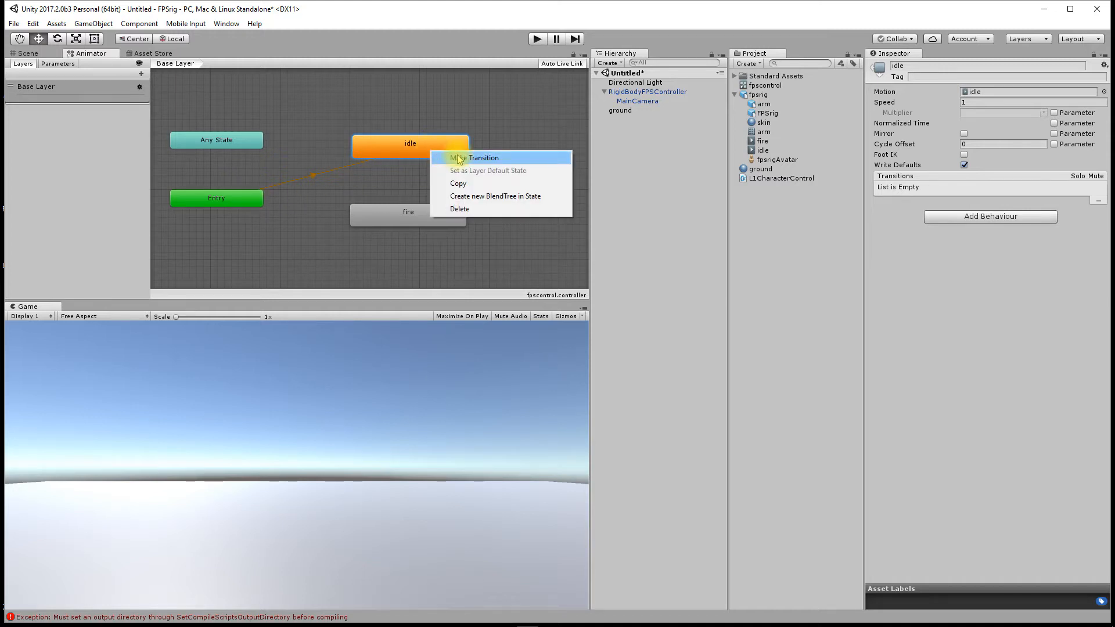
{"action": "left_click", "coordinate": [446, 154]}
{"action": "left_click", "coordinate": [424, 213]}
{"action": "left_click", "coordinate": [439, 223]}
{"action": "right_click", "coordinate": [439, 223]}
{"action": "left_click", "coordinate": [465, 227]}
{"action": "left_click", "coordinate": [437, 149]}
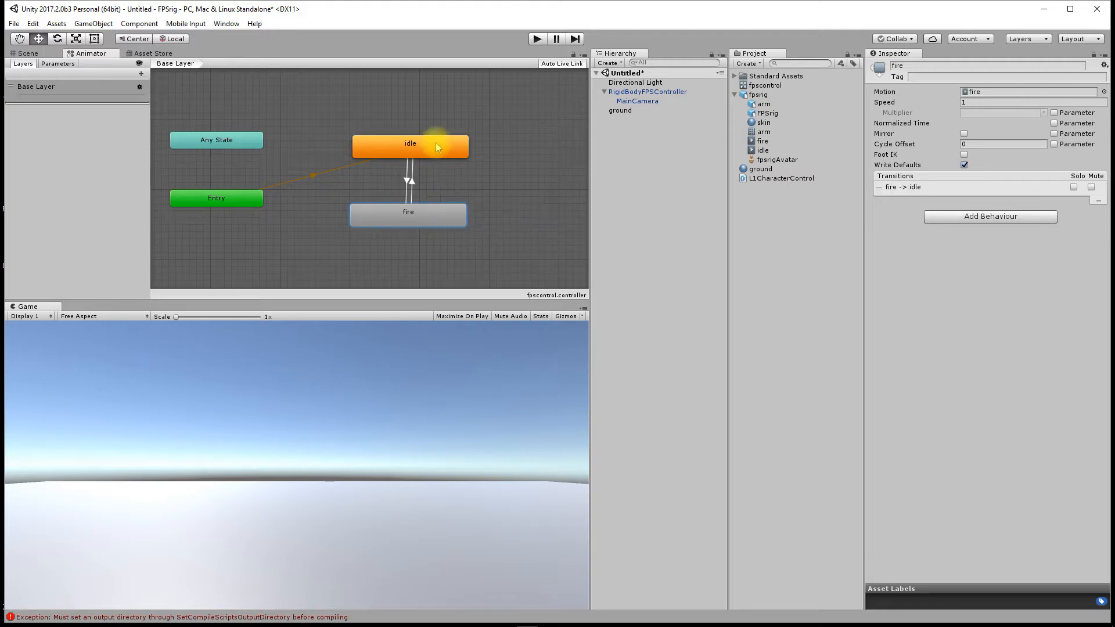
Step: Add a second layer to the fpscontrol controller and delete it again
{"action": "scroll", "coordinate": [391, 205], "scroll_direction": "up", "scroll_amount": 2}
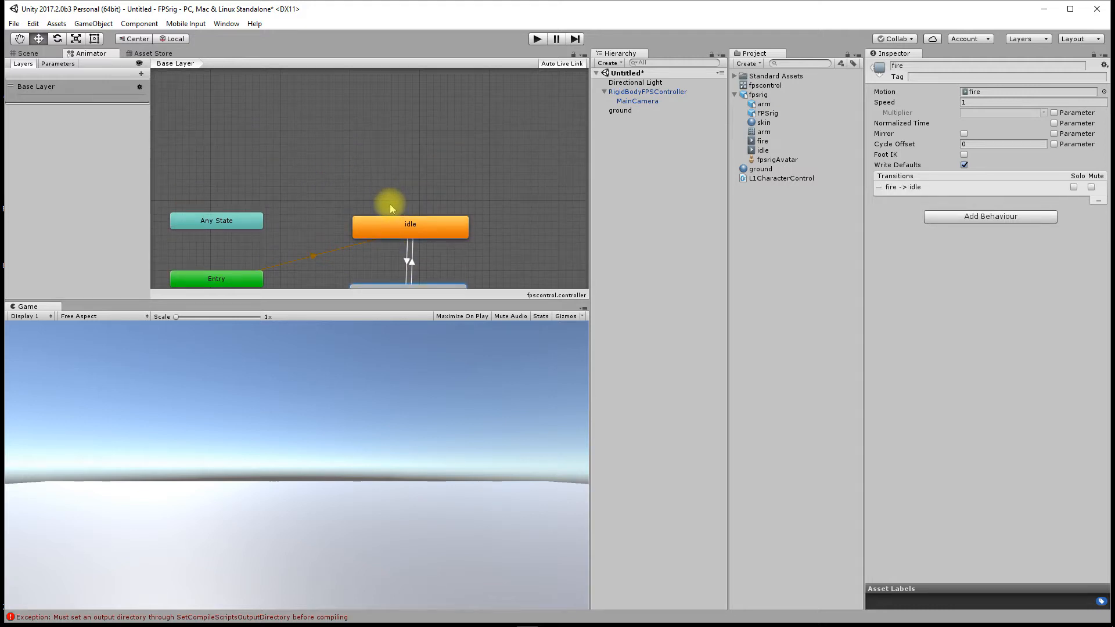
{"action": "scroll", "coordinate": [390, 206], "scroll_direction": "down", "scroll_amount": 2}
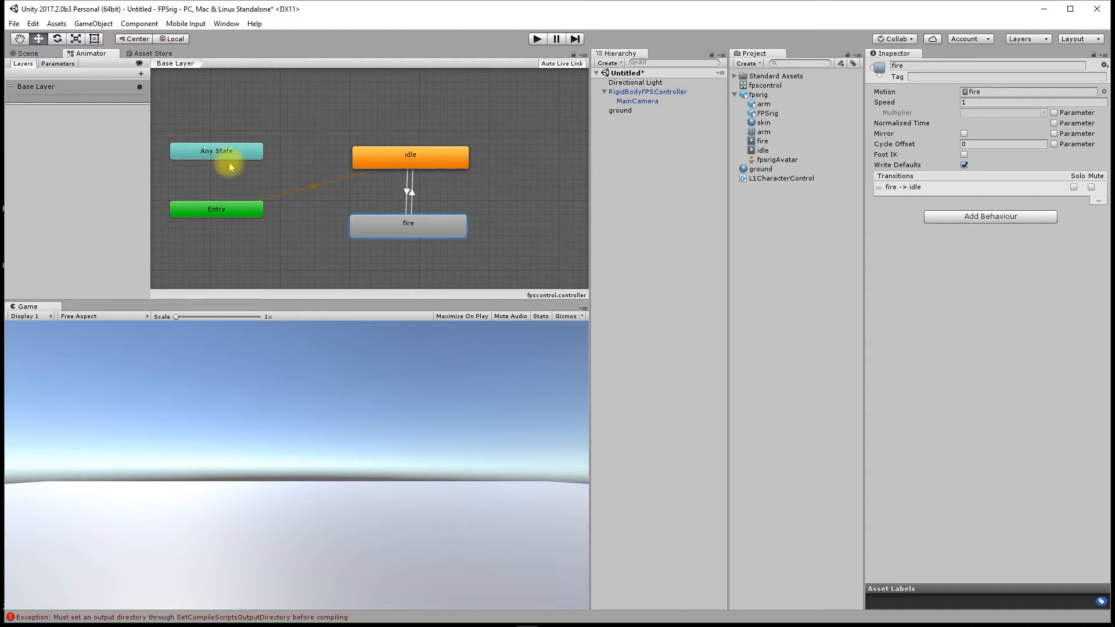
{"action": "left_click_drag", "start_coordinate": [149, 139], "coordinate": [258, 144]}
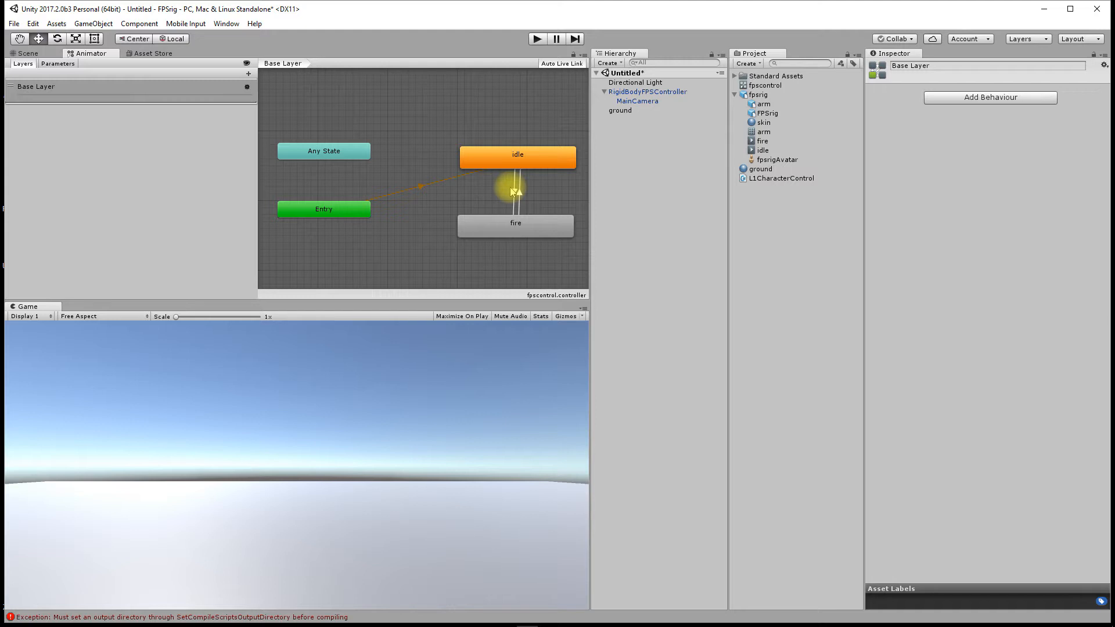
{"action": "middle_click_drag", "start_coordinate": [510, 192], "coordinate": [451, 178]}
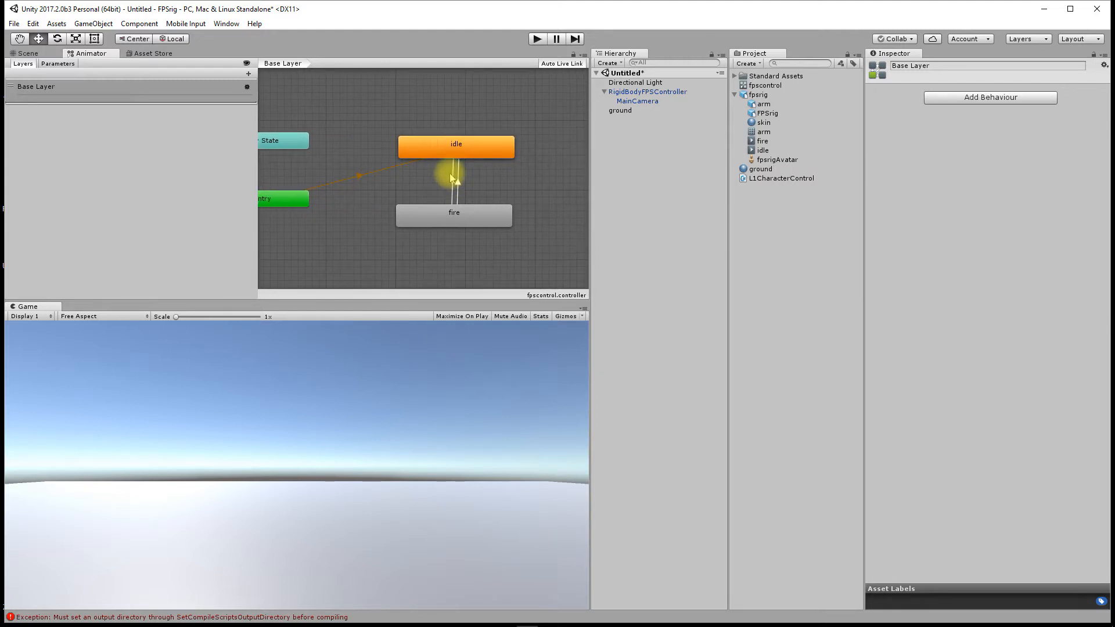
{"action": "left_click", "coordinate": [249, 74]}
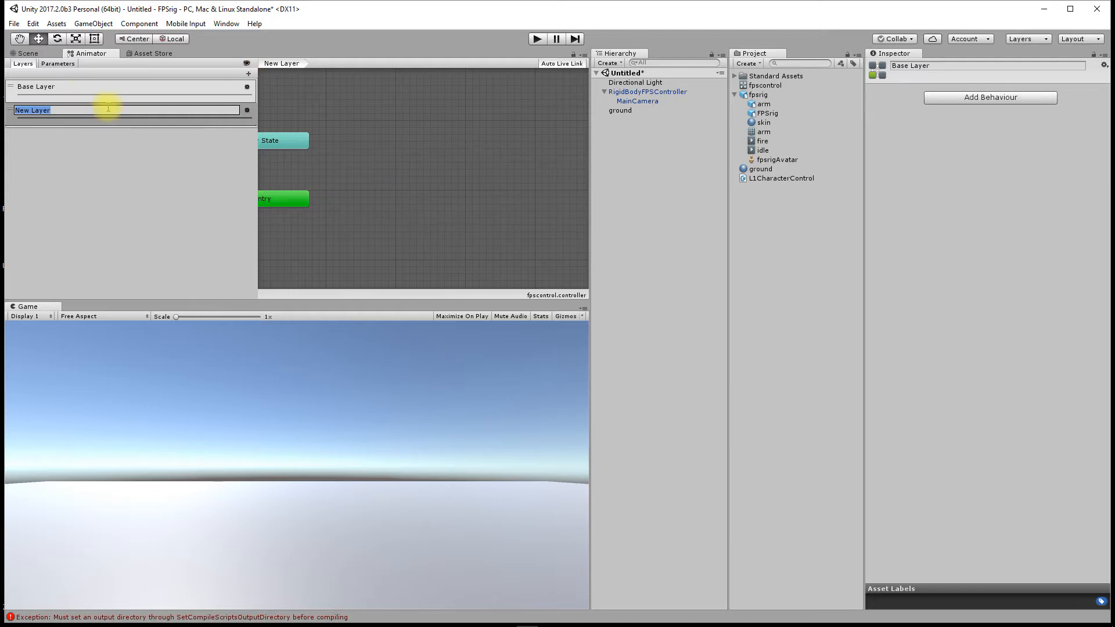
{"action": "left_click", "coordinate": [81, 123]}
{"action": "right_click", "coordinate": [60, 111]}
{"action": "left_click", "coordinate": [90, 121]}
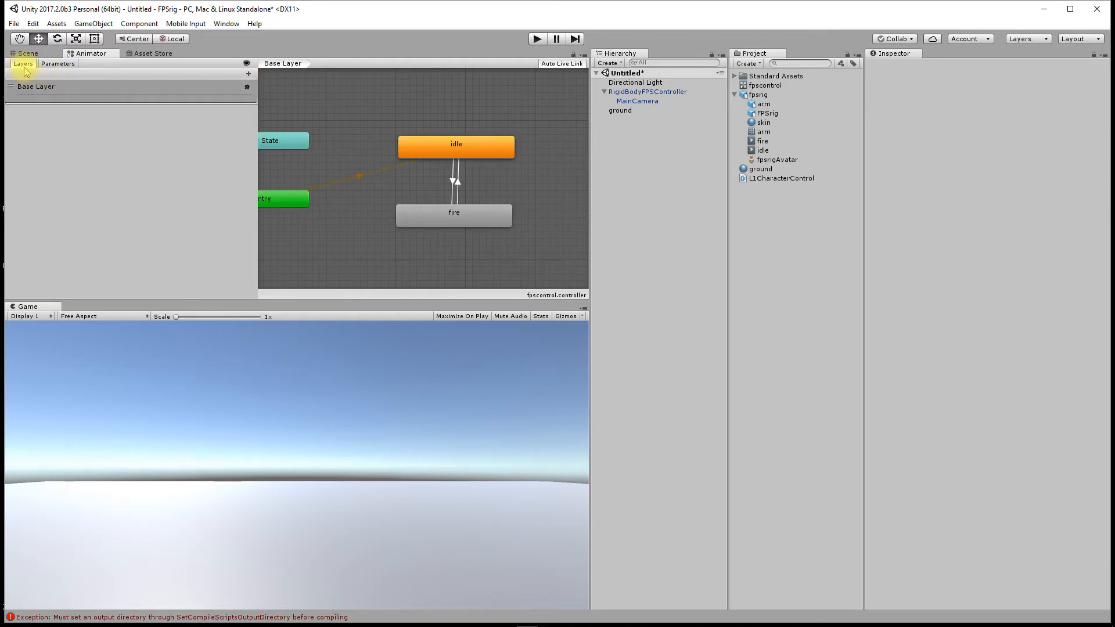
Step: Add a Bool parameter named idle to the fpscontrol controller
{"action": "left_click", "coordinate": [62, 65]}
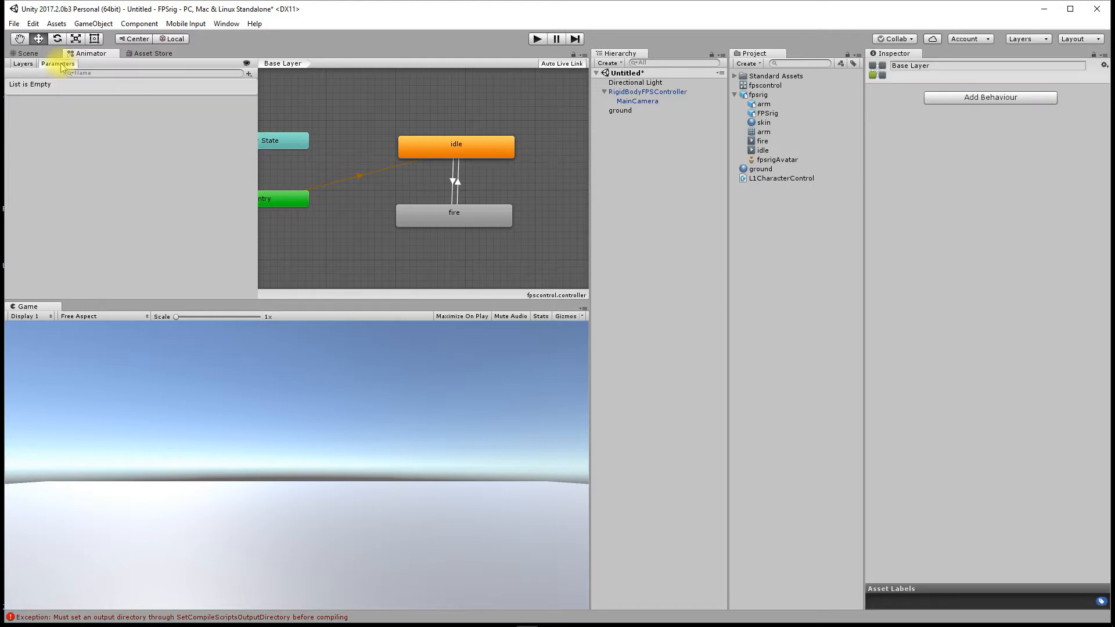
{"action": "left_click", "coordinate": [248, 73]}
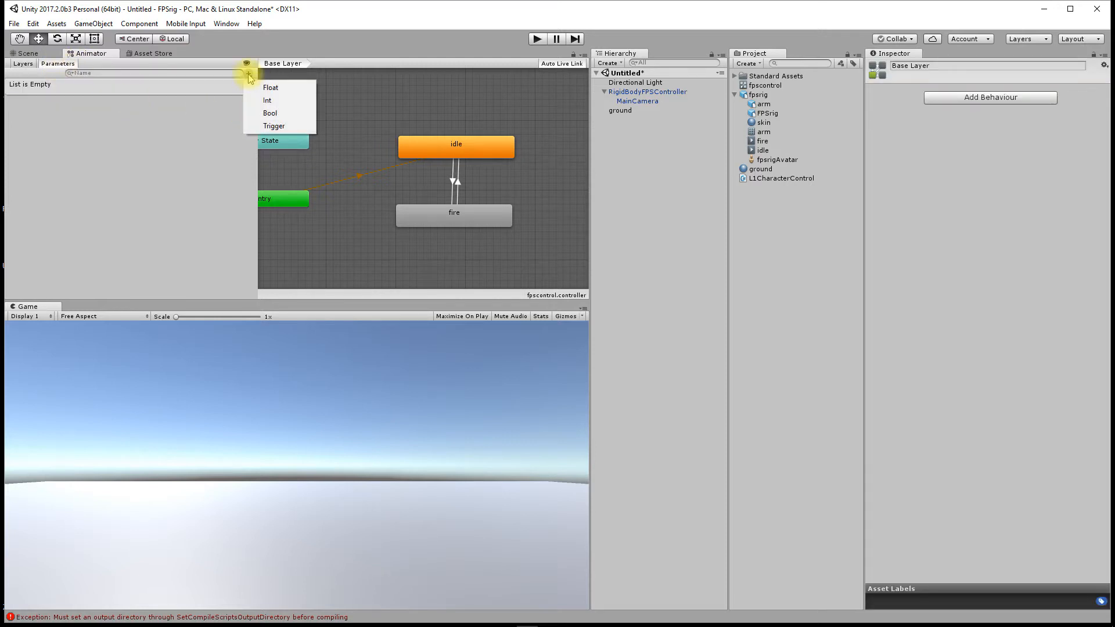
{"action": "left_click", "coordinate": [273, 113]}
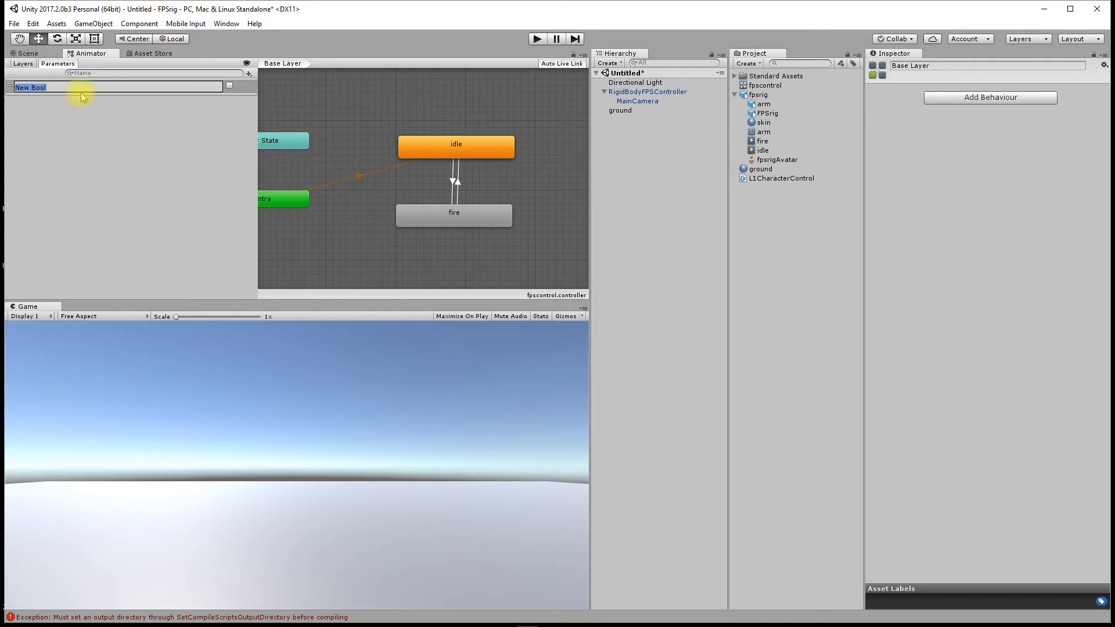
{"action": "type", "text": "i"}
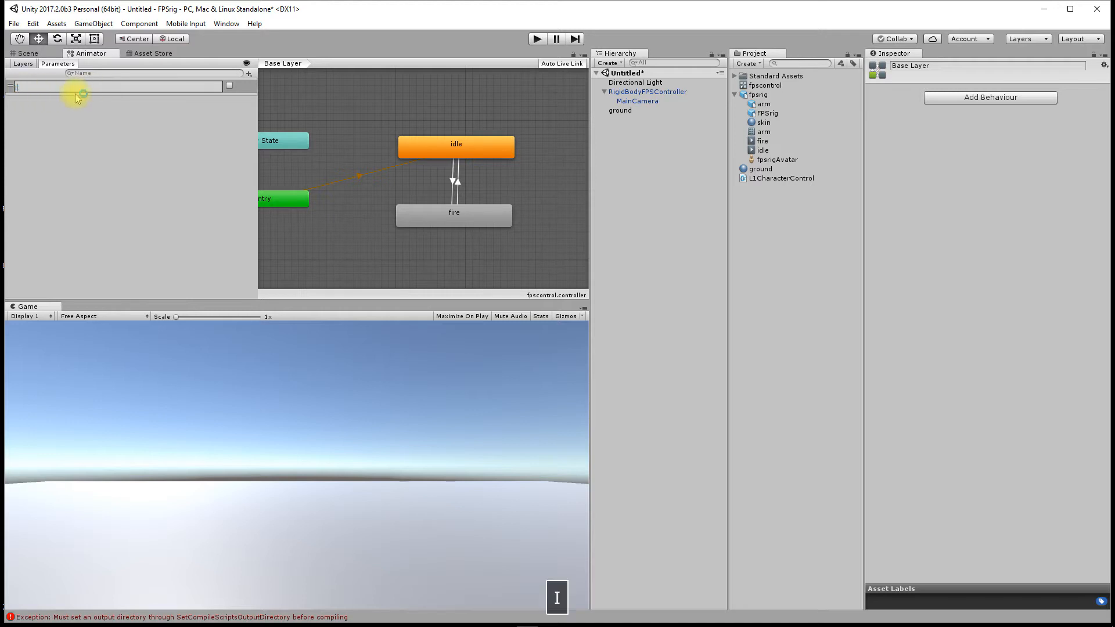
{"action": "key", "text": "Return"}
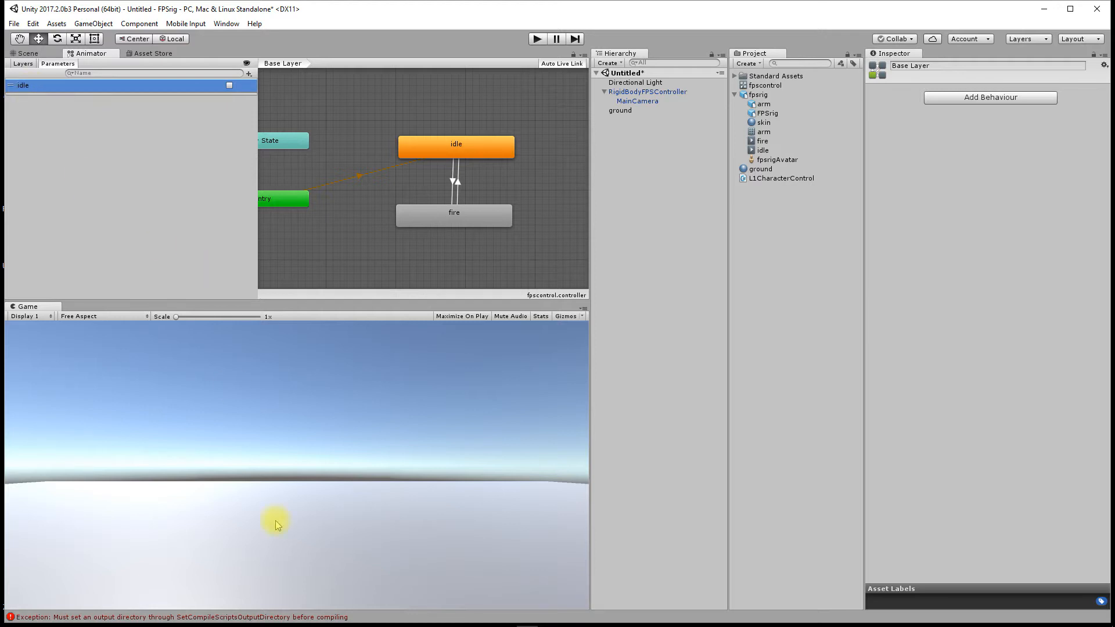
Step: Check the parameter names in the L1CharacterControl script in MonoDevelop, return to Unity and add a Bool parameter named fire to the fpscontrol controller
{"action": "mouse_move", "coordinate": [311, 623]}
{"action": "left_click", "coordinate": [547, 621]}
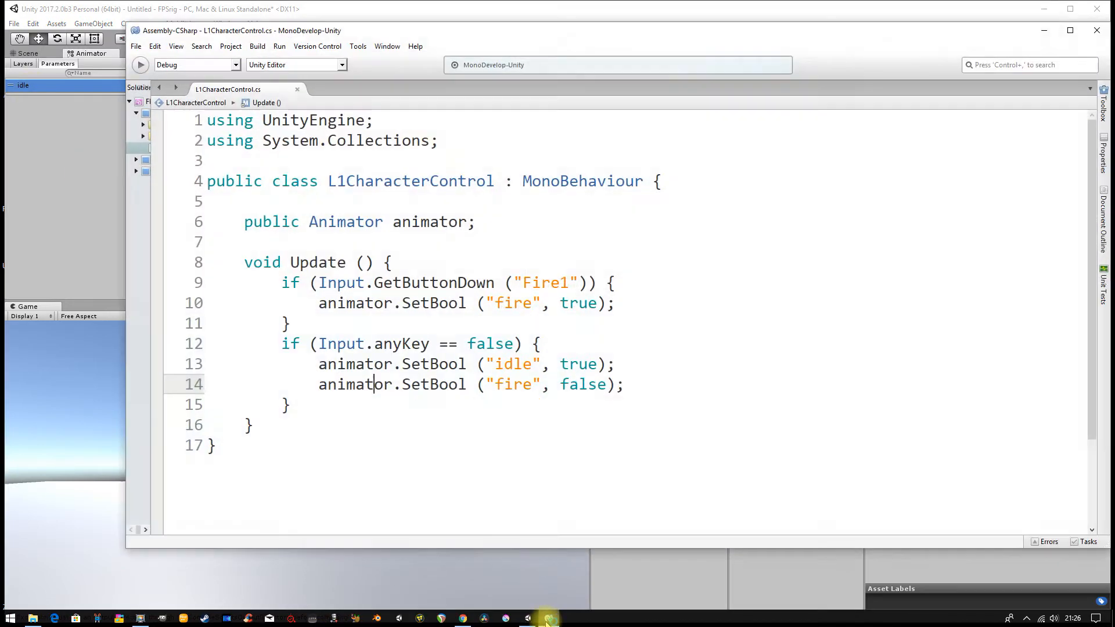
{"action": "double_click", "coordinate": [512, 366]}
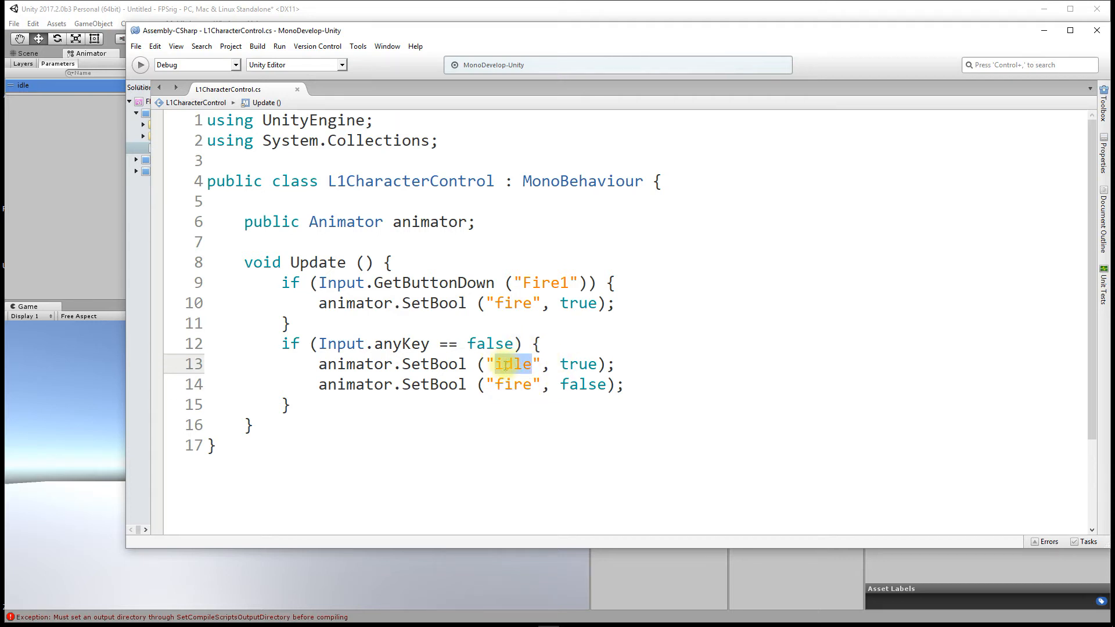
{"action": "left_click", "coordinate": [118, 213]}
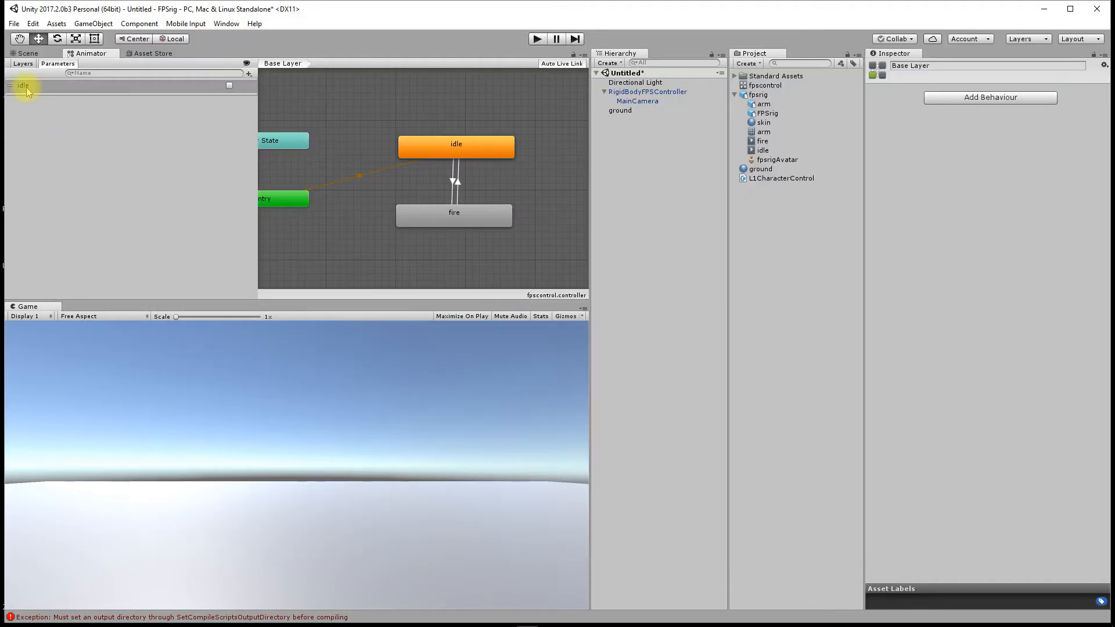
{"action": "left_click", "coordinate": [250, 74]}
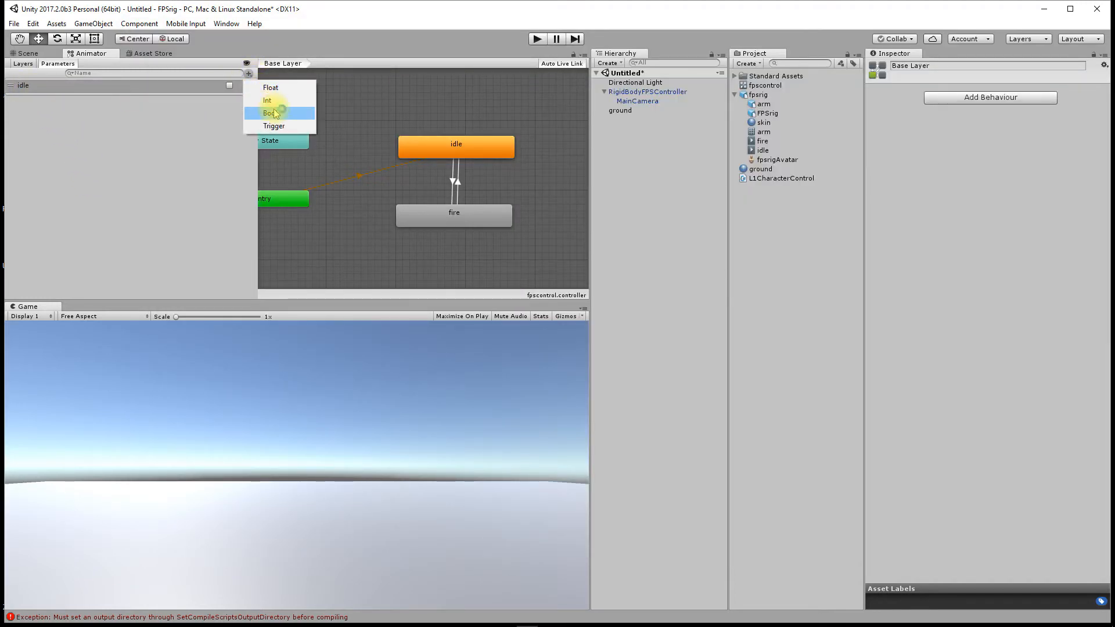
{"action": "left_click", "coordinate": [273, 111]}
{"action": "type", "text": "fi"}
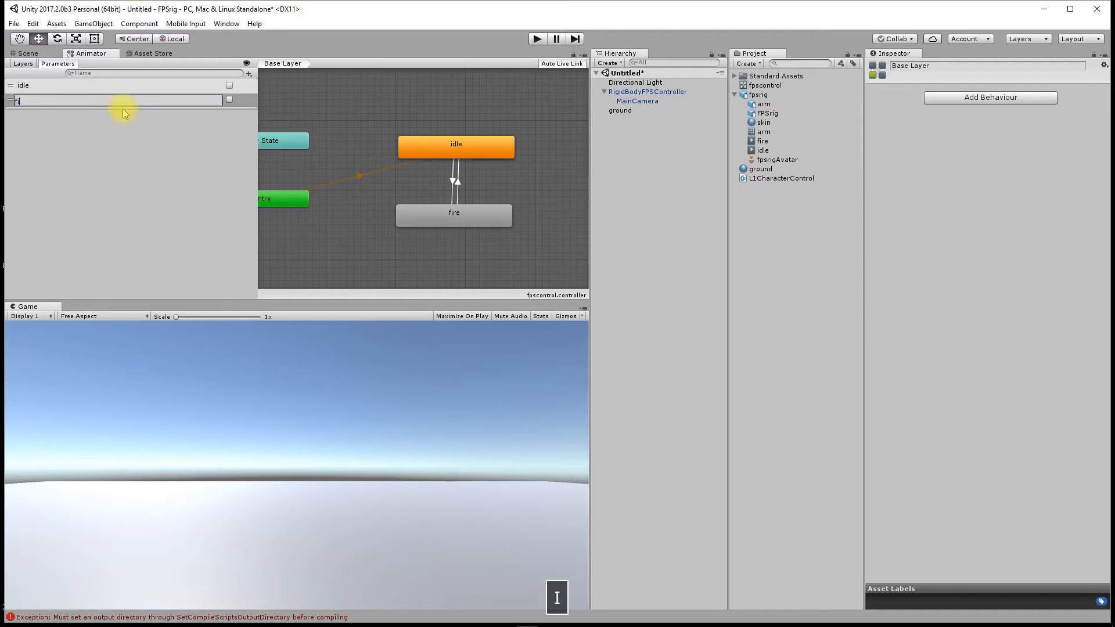
{"action": "type", "text": "re"}
{"action": "key", "text": "Return"}
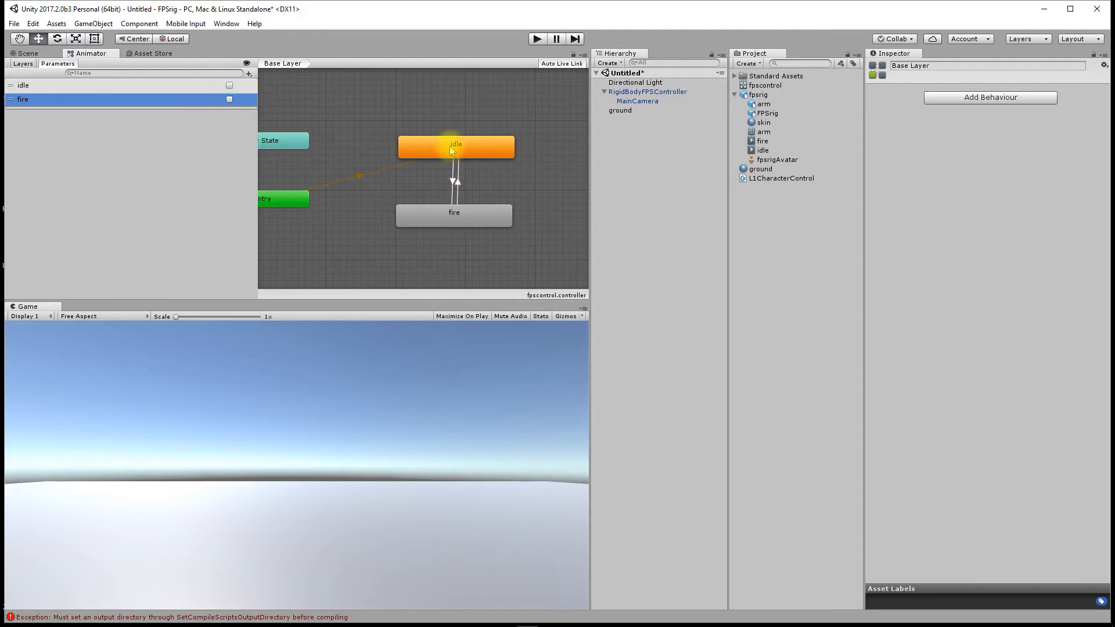
Step: Give the idle-to-fire transition the condition fire true and turn off its Has Exit Time
{"action": "left_click", "coordinate": [456, 193]}
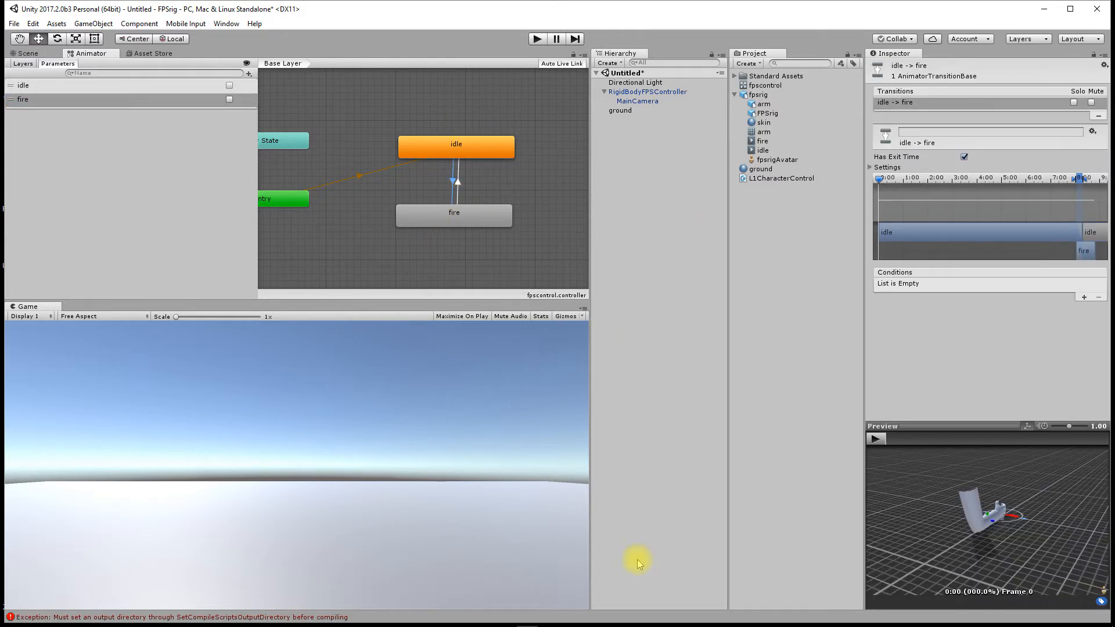
{"action": "left_click", "coordinate": [546, 618]}
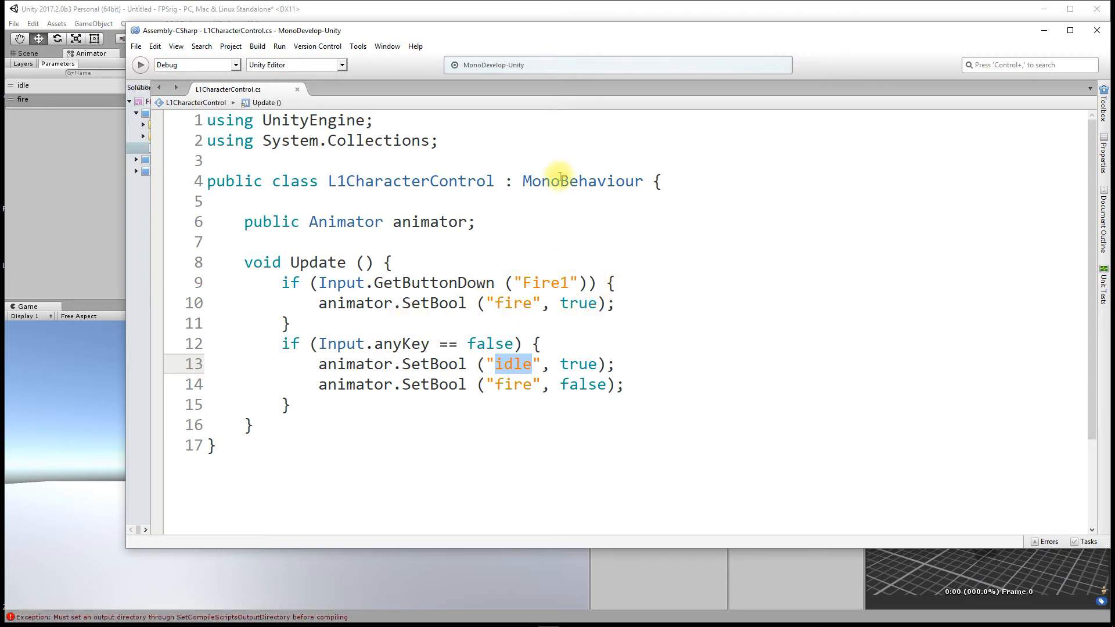
{"action": "left_click", "coordinate": [516, 10]}
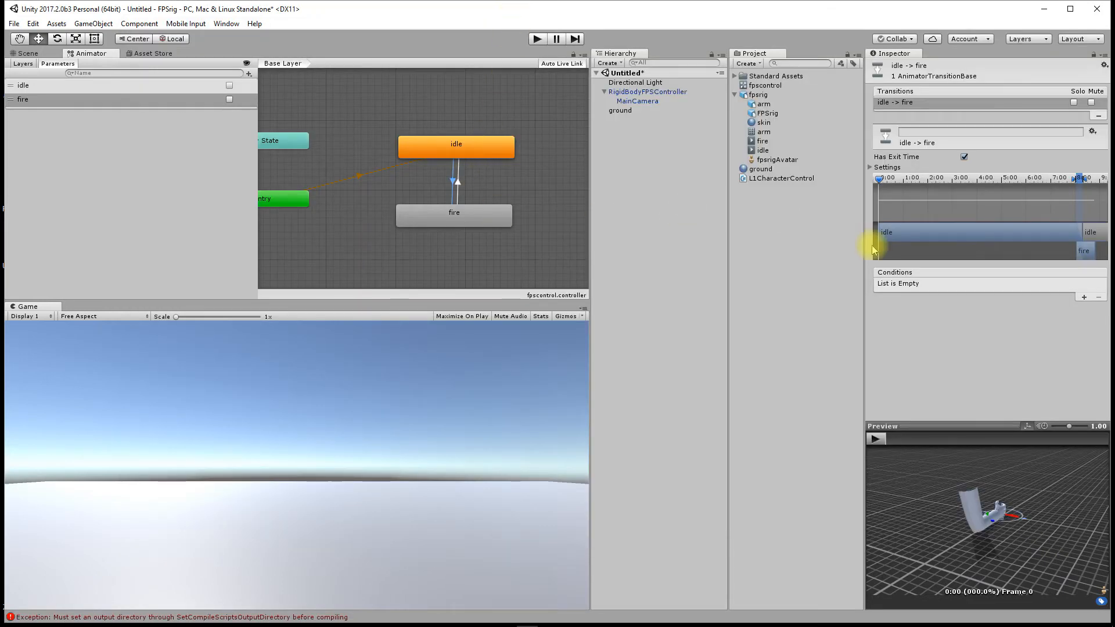
{"action": "left_click", "coordinate": [1085, 298]}
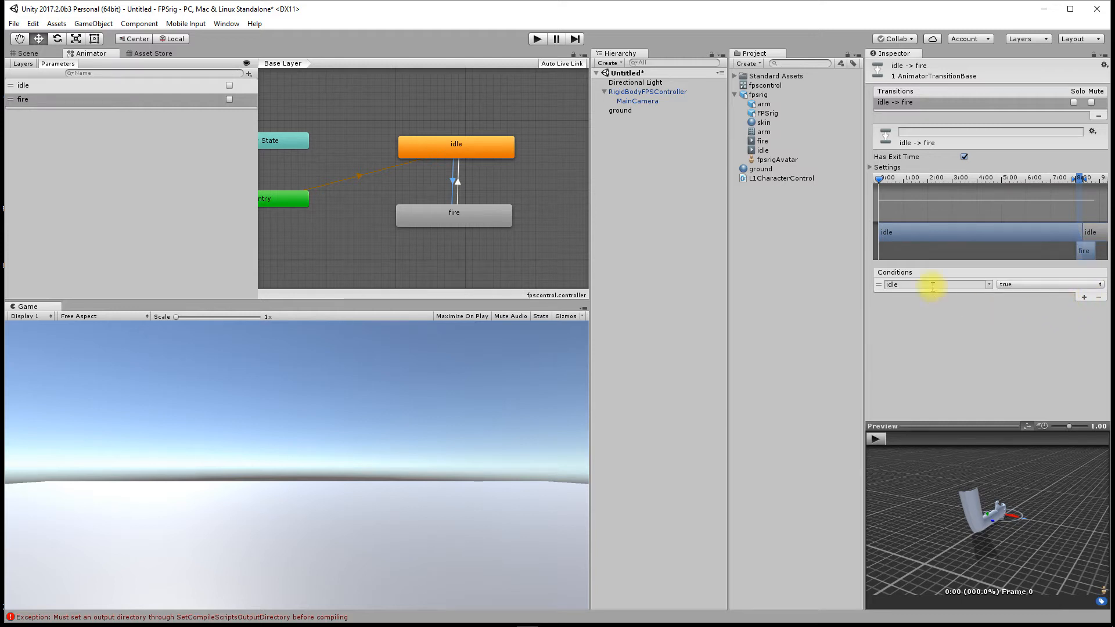
{"action": "left_click", "coordinate": [988, 285]}
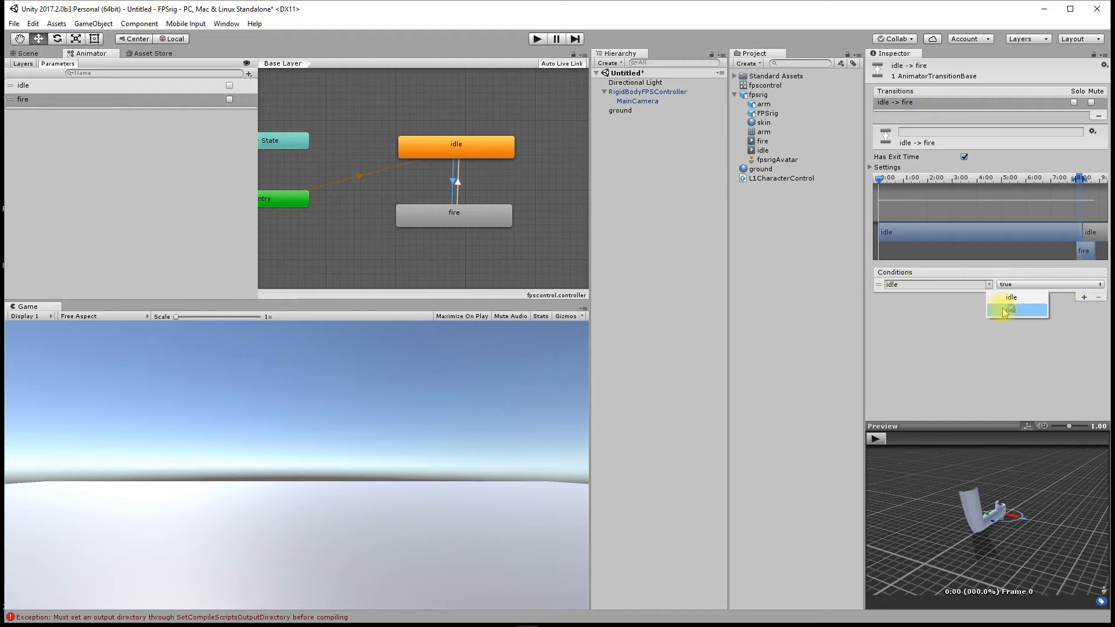
{"action": "left_click", "coordinate": [998, 308]}
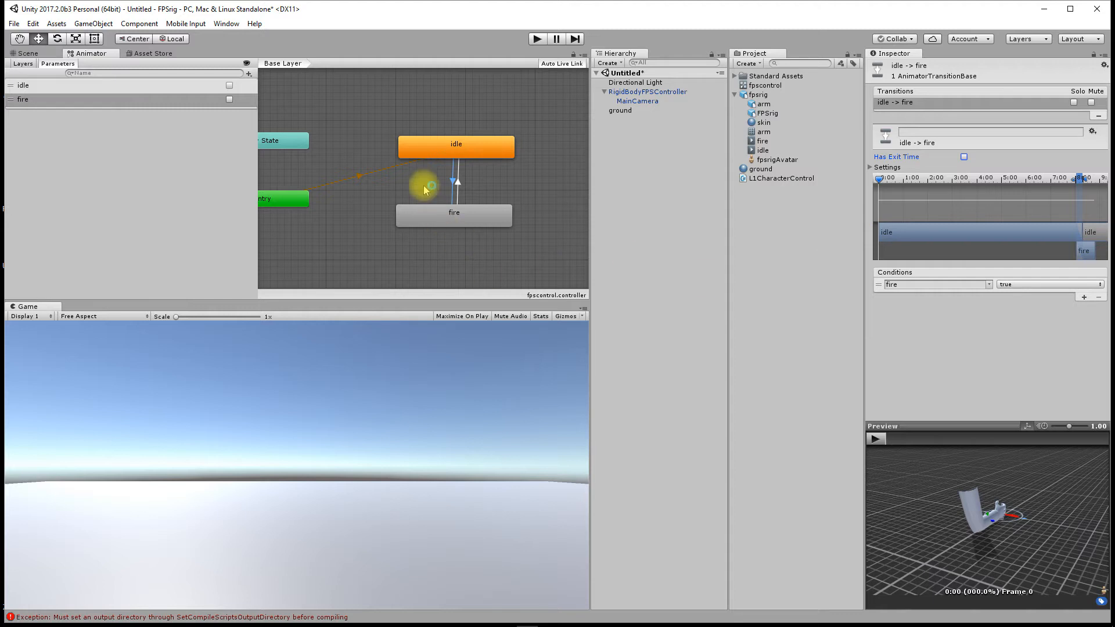
Step: Give the fire-to-idle transition the condition idle true
{"action": "left_click", "coordinate": [458, 179]}
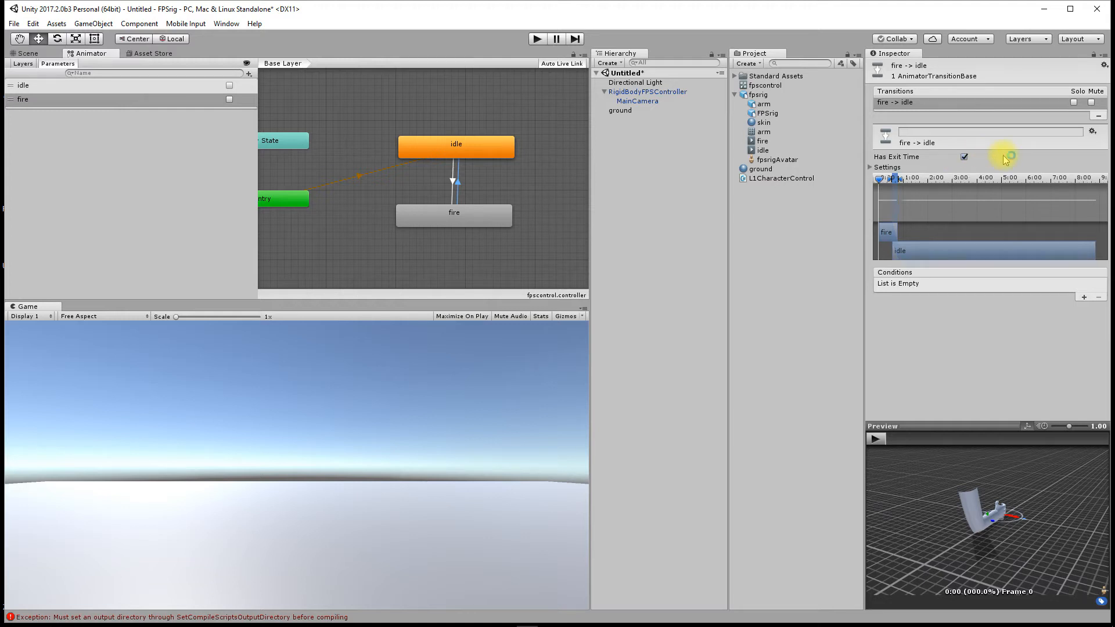
{"action": "left_click", "coordinate": [1084, 298]}
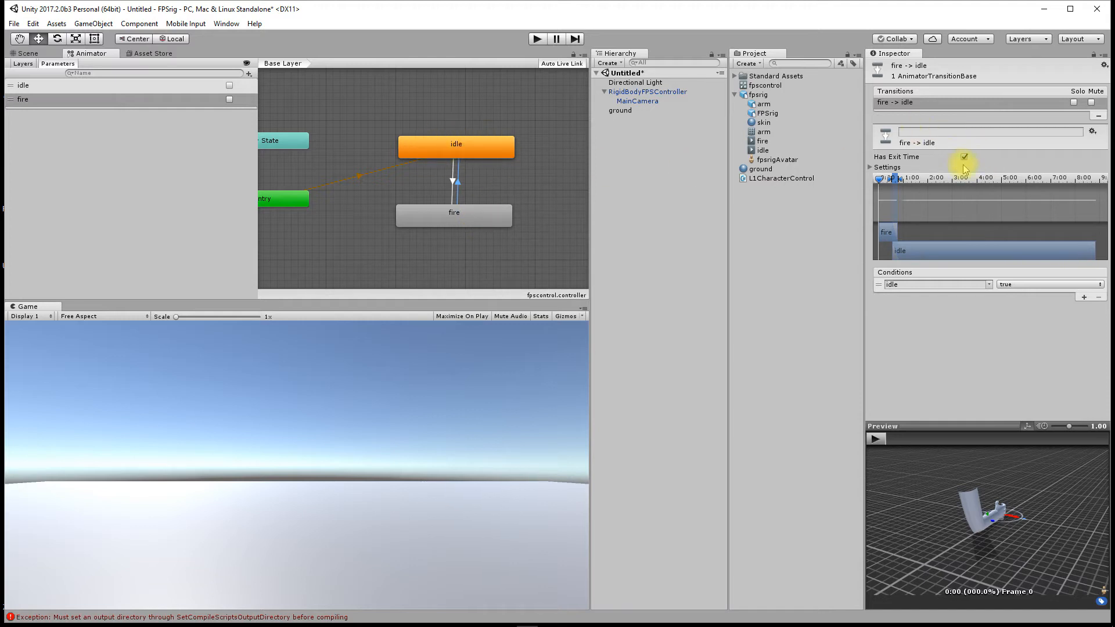
{"action": "left_click", "coordinate": [454, 187]}
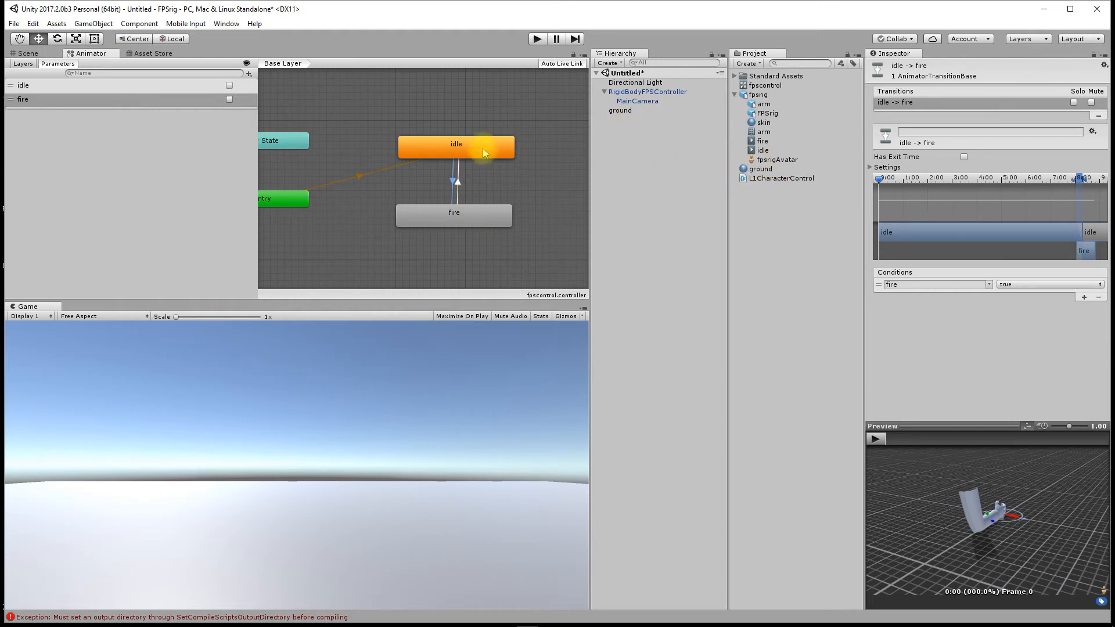
Step: Add the fpsrig model to the scene hierarchy and view it from the top in the Scene view
{"action": "left_click", "coordinate": [28, 53]}
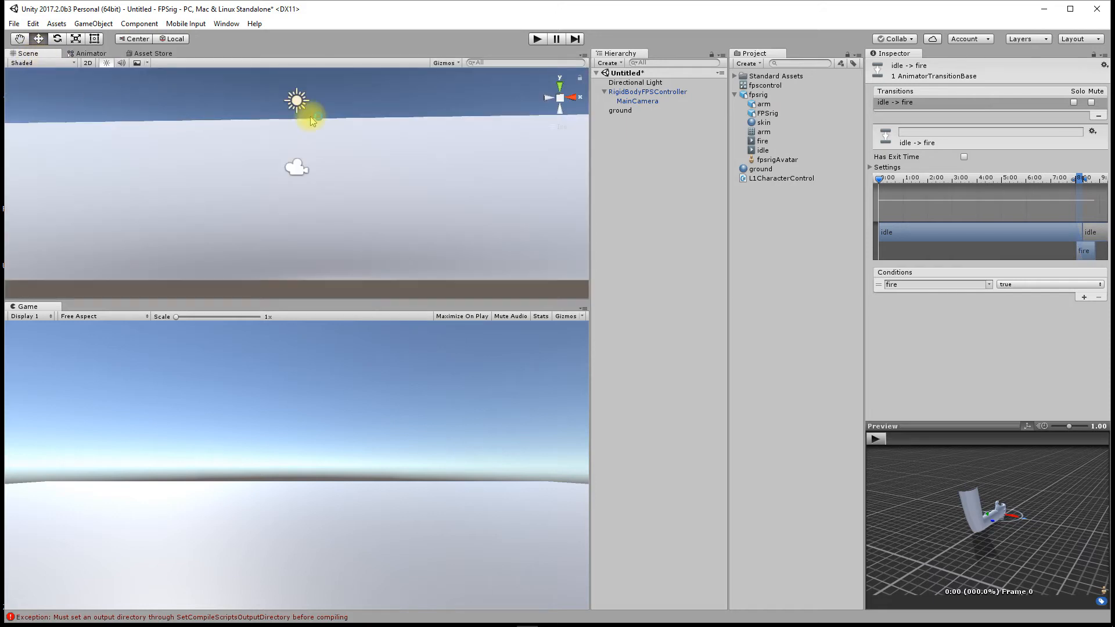
{"action": "left_click_drag", "start_coordinate": [350, 178], "coordinate": [410, 104], "text": "alt"}
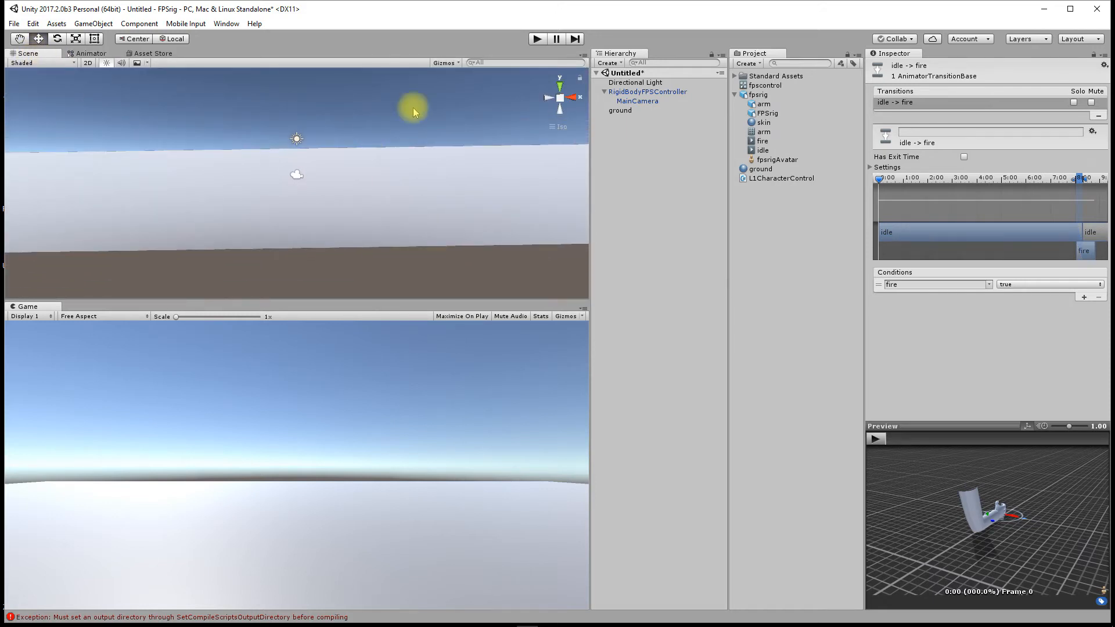
{"action": "left_click", "coordinate": [558, 88]}
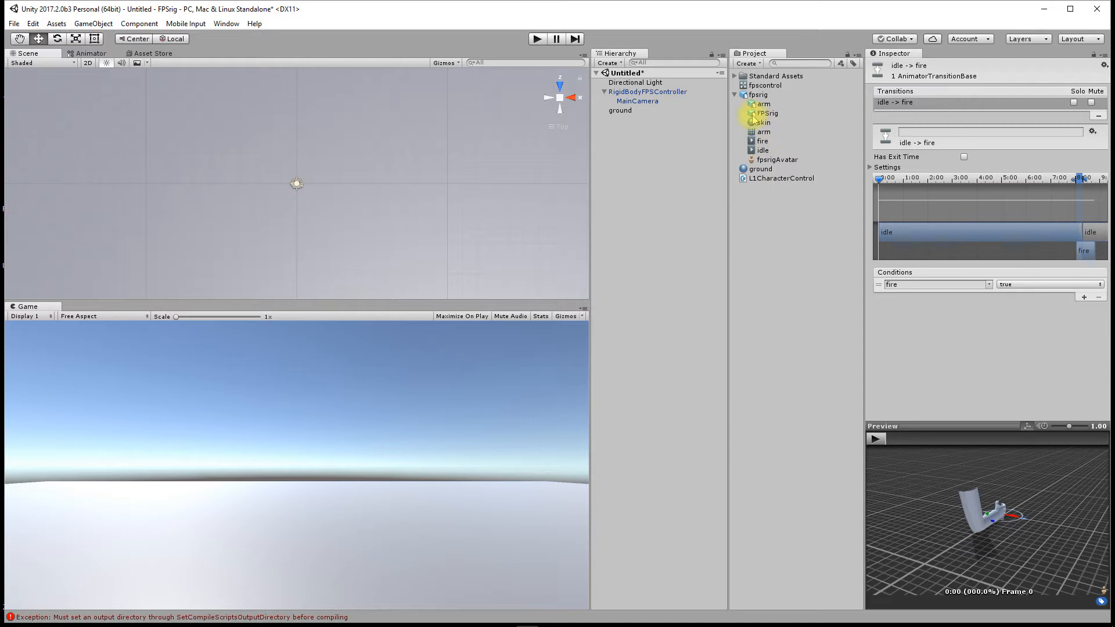
{"action": "left_click", "coordinate": [735, 95]}
{"action": "left_click_drag", "start_coordinate": [755, 95], "coordinate": [611, 133]}
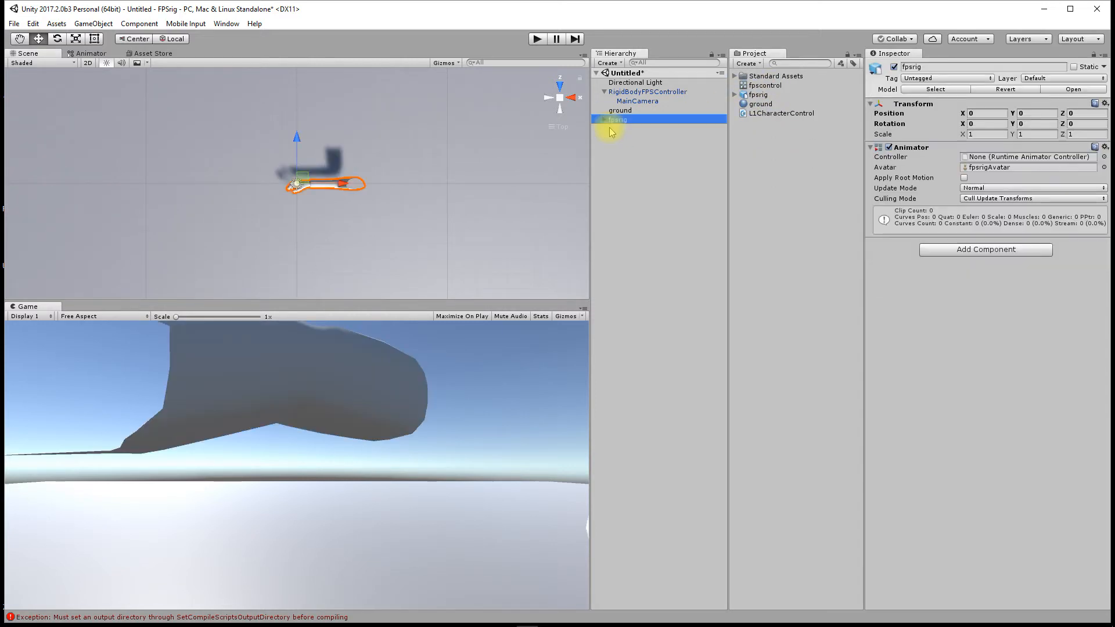
{"action": "scroll", "coordinate": [329, 191], "scroll_direction": "up", "scroll_amount": 4}
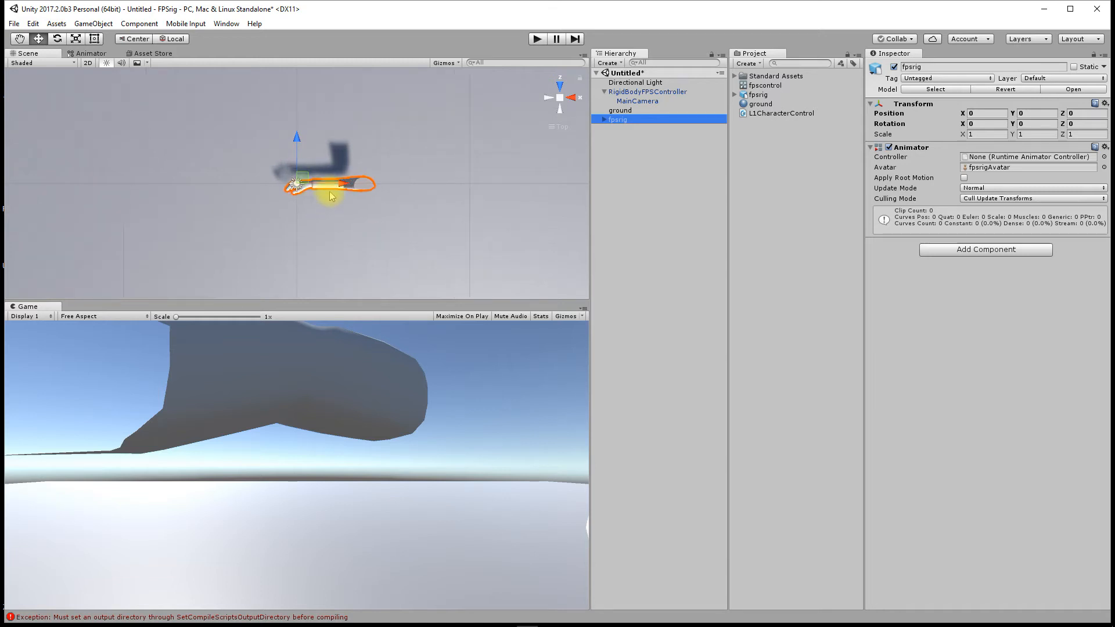
{"action": "scroll", "coordinate": [333, 192], "scroll_direction": "up", "scroll_amount": 4}
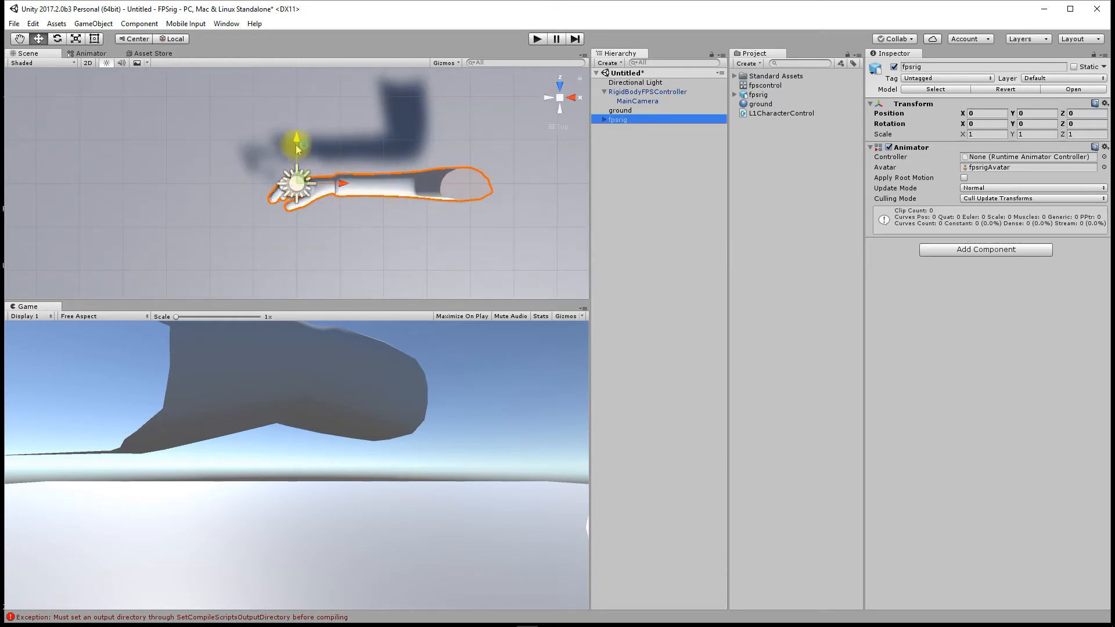
Step: Rotate the fpsrig arm about its vertical axis and set its Y rotation to exactly -90
{"action": "left_click", "coordinate": [56, 38]}
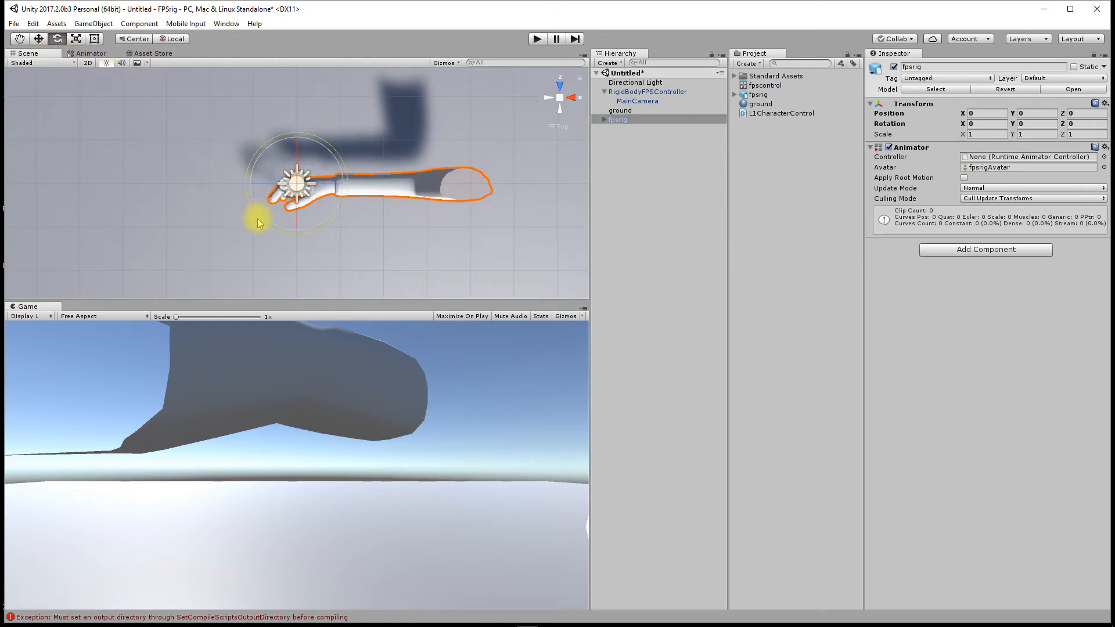
{"action": "left_click_drag", "start_coordinate": [257, 218], "coordinate": [398, 281]}
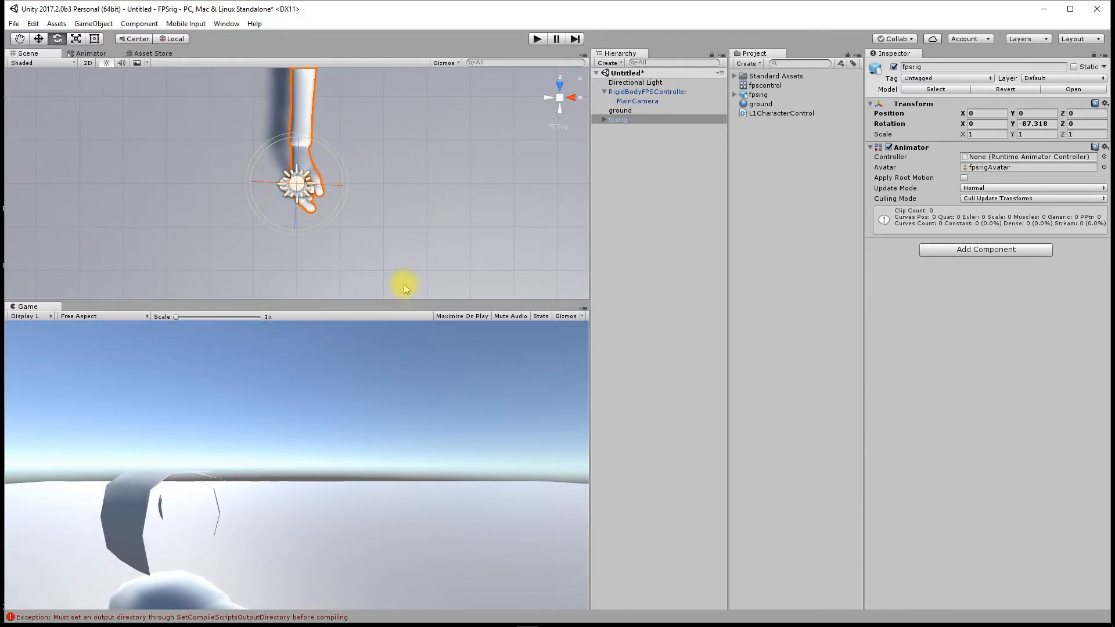
{"action": "left_click", "coordinate": [637, 101]}
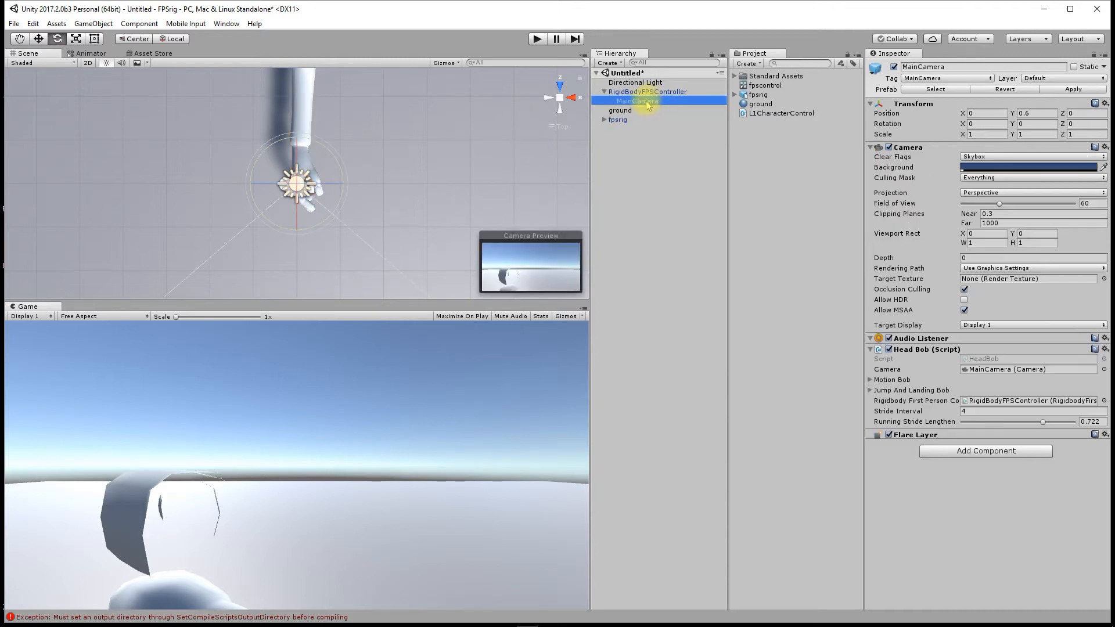
{"action": "left_click", "coordinate": [622, 120]}
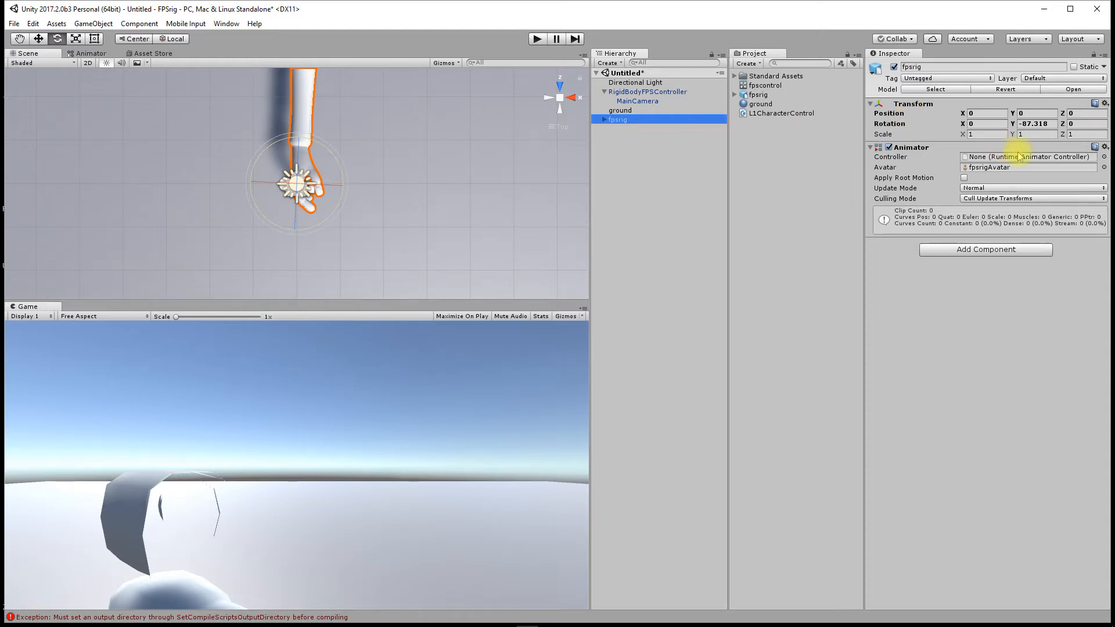
{"action": "left_click", "coordinate": [1039, 124]}
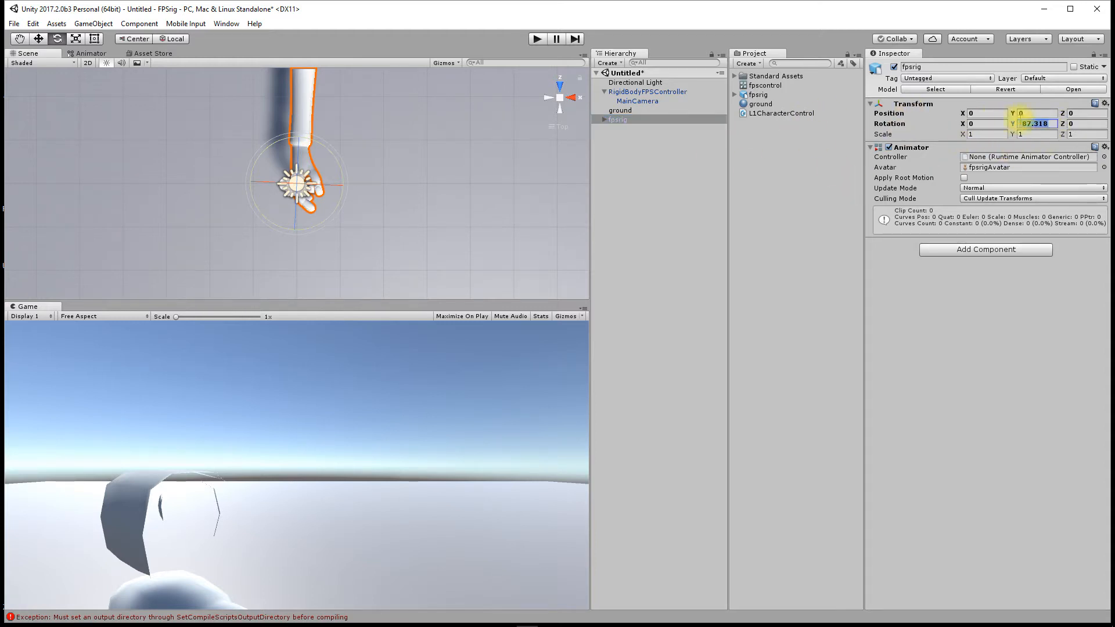
{"action": "type", "text": "-90"}
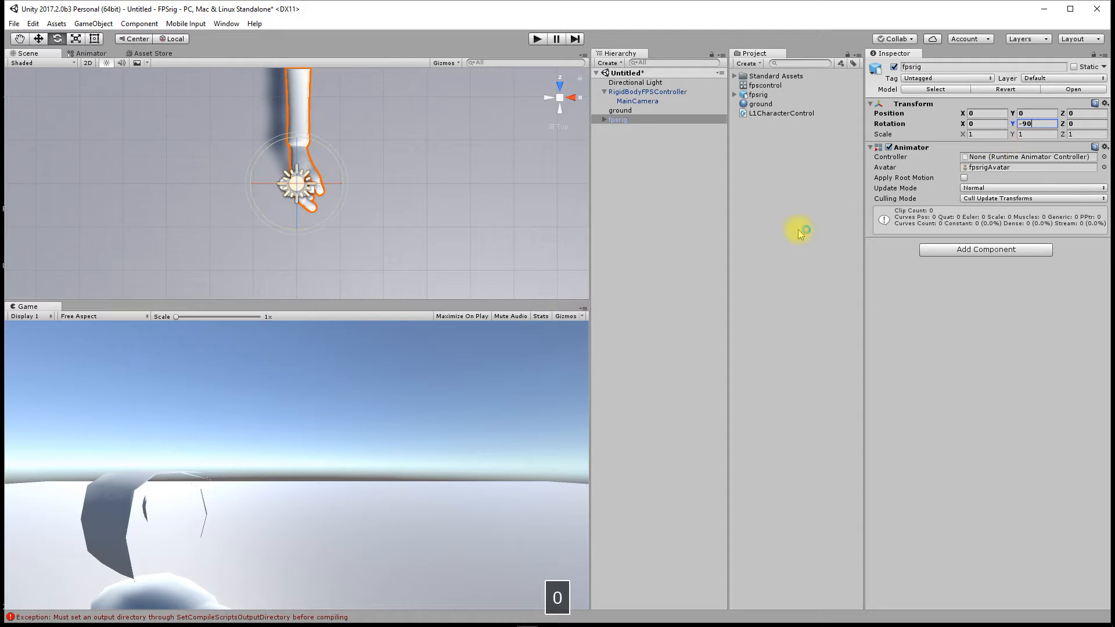
Step: Move the fpsrig arm in front of the camera and to its side, to about X -0.99 and Z -2.94
{"action": "left_click", "coordinate": [38, 38]}
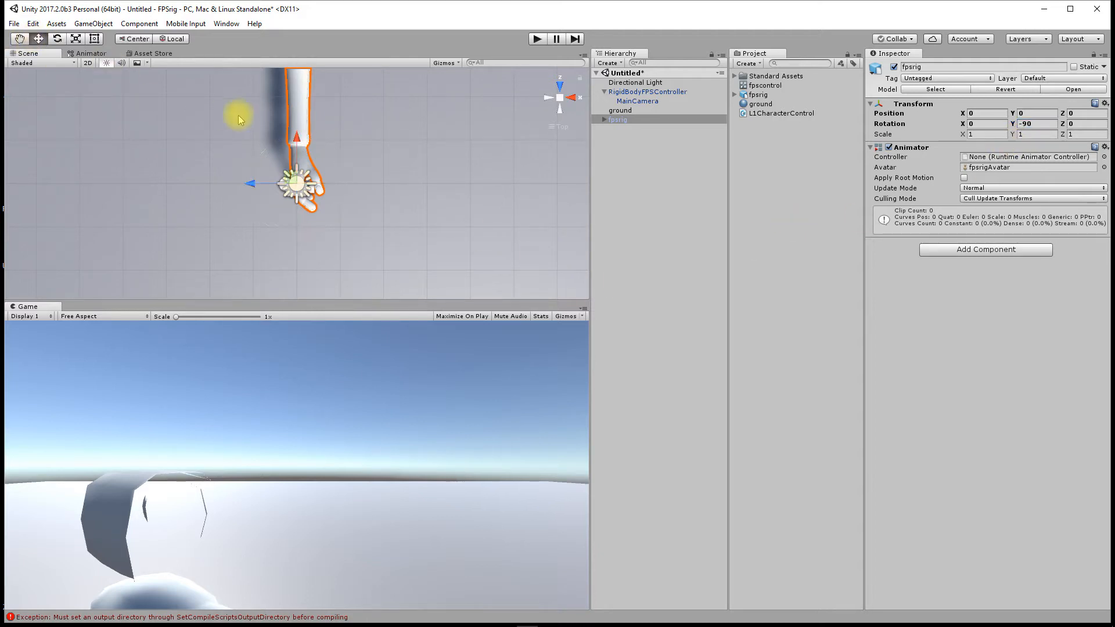
{"action": "left_click_drag", "start_coordinate": [301, 141], "coordinate": [303, 230]}
{"action": "left_click_drag", "start_coordinate": [251, 277], "coordinate": [221, 278]}
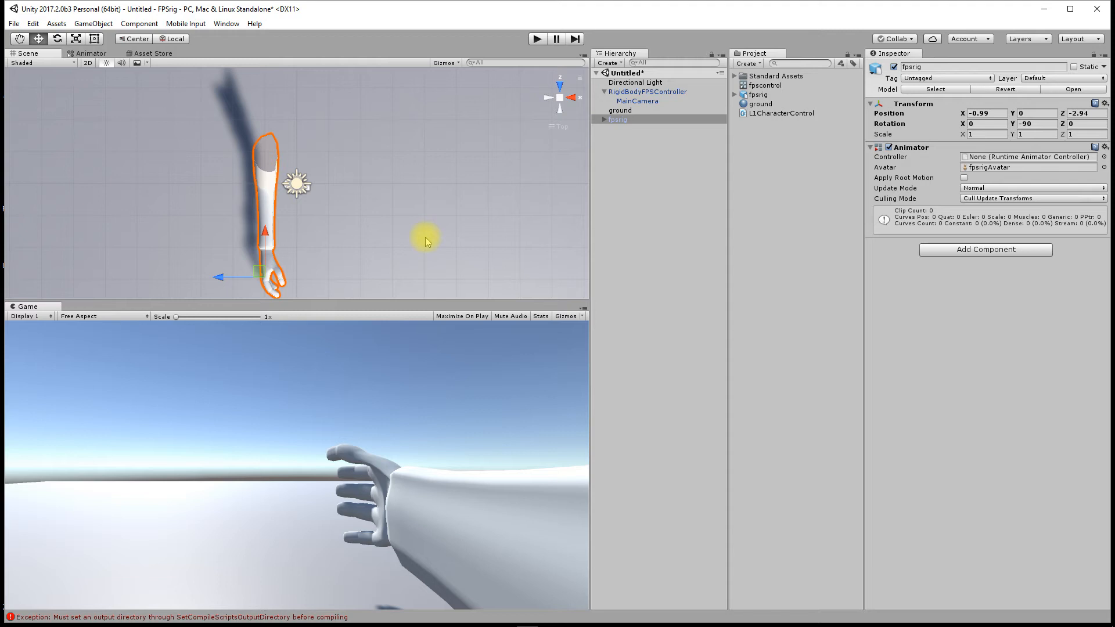
Step: Scale the fpsrig arm to 0.5 on X, Y and Z and shift it to about Z -2.48
{"action": "left_click", "coordinate": [962, 134]}
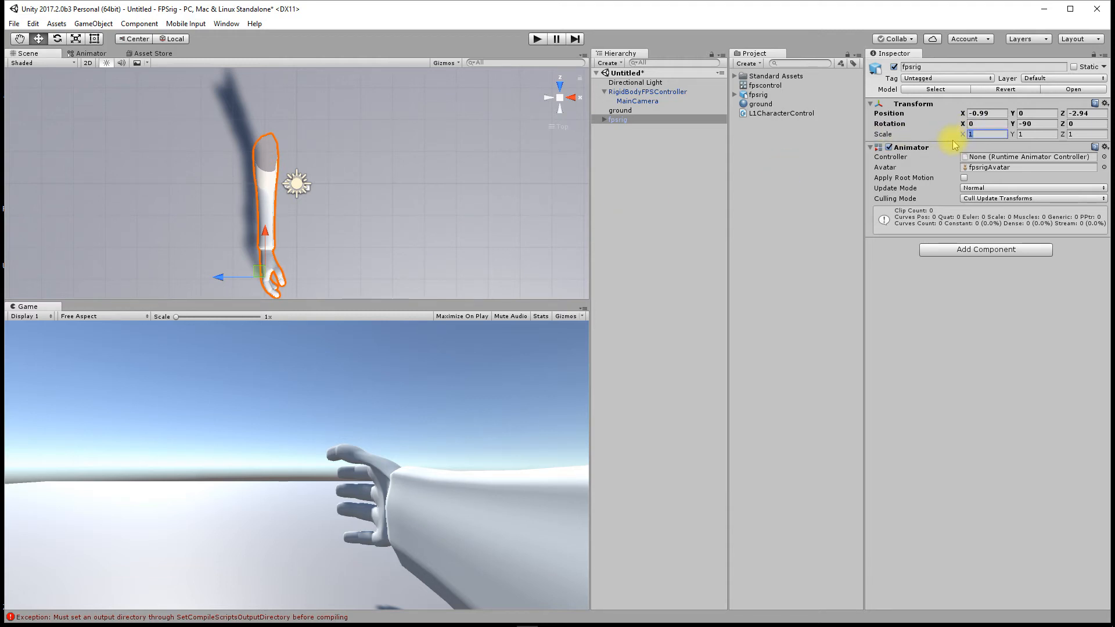
{"action": "type", "text": ".5"}
{"action": "key", "text": "Tab"}
{"action": "type", "text": ".5"}
{"action": "key", "text": "Tab"}
{"action": "type", "text": ".5"}
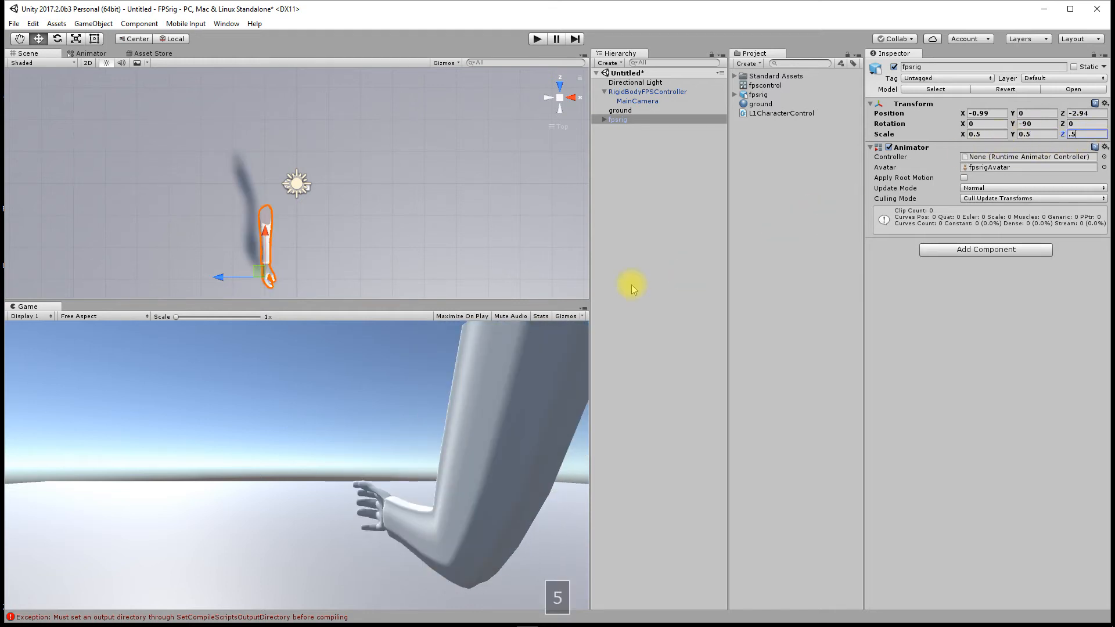
{"action": "mouse_move", "coordinate": [265, 236]}
{"action": "left_mouse_down"}
{"action": "mouse_move", "coordinate": [263, 220]}
{"action": "mouse_move", "coordinate": [271, 224]}
{"action": "left_mouse_up"}
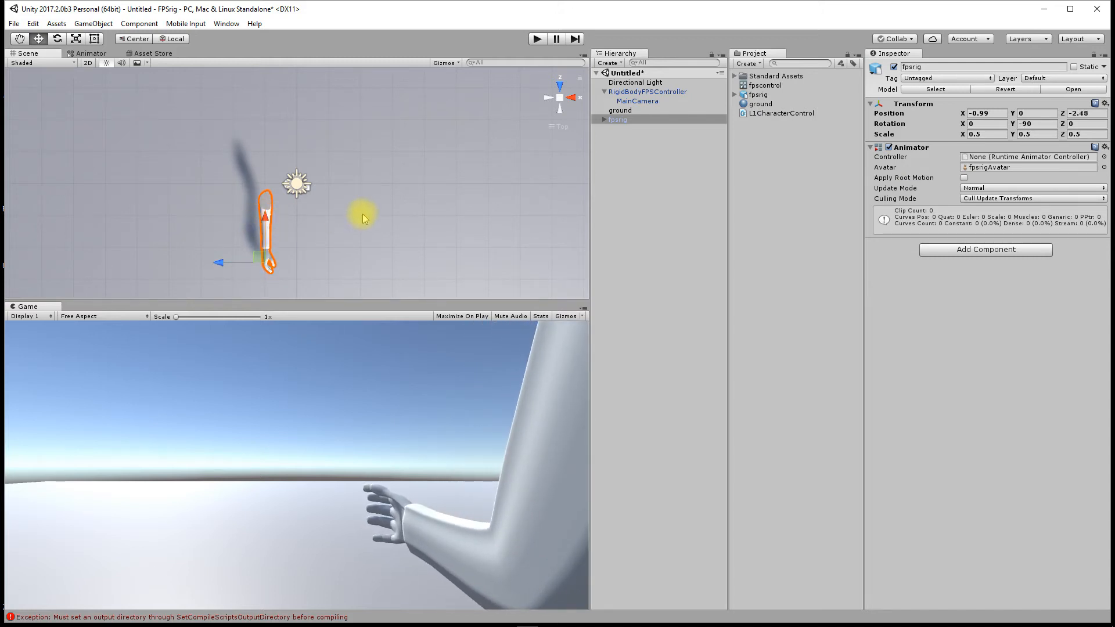
Step: Set the MainCamera's near clipping plane to 0.01 and reselect fpsrig in the hierarchy
{"action": "left_click", "coordinate": [647, 100]}
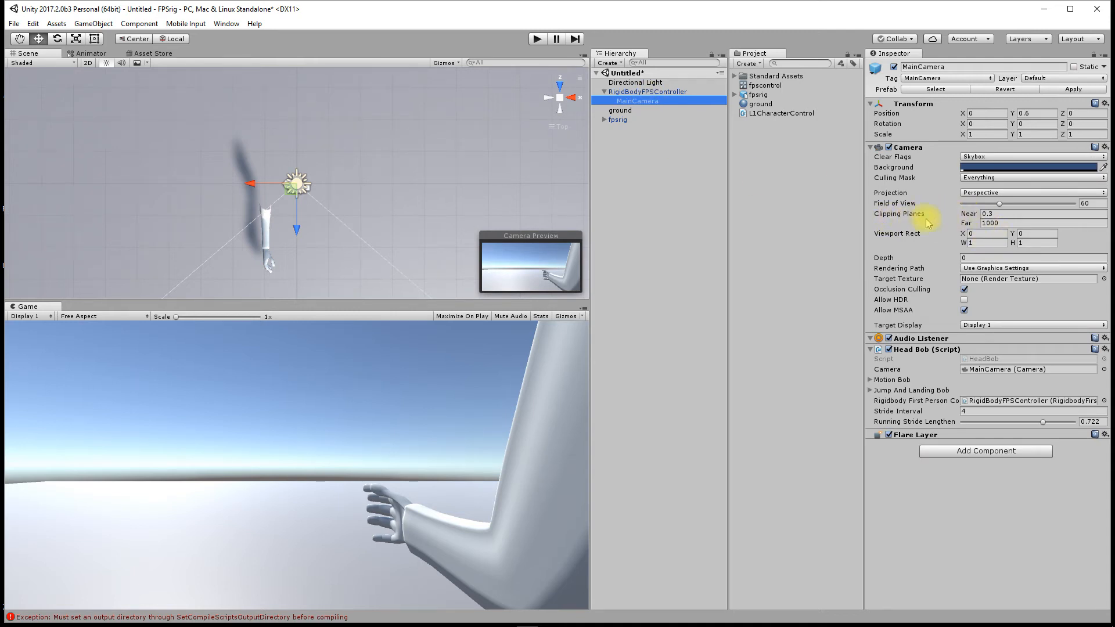
{"action": "left_click_drag", "start_coordinate": [978, 216], "coordinate": [962, 215]}
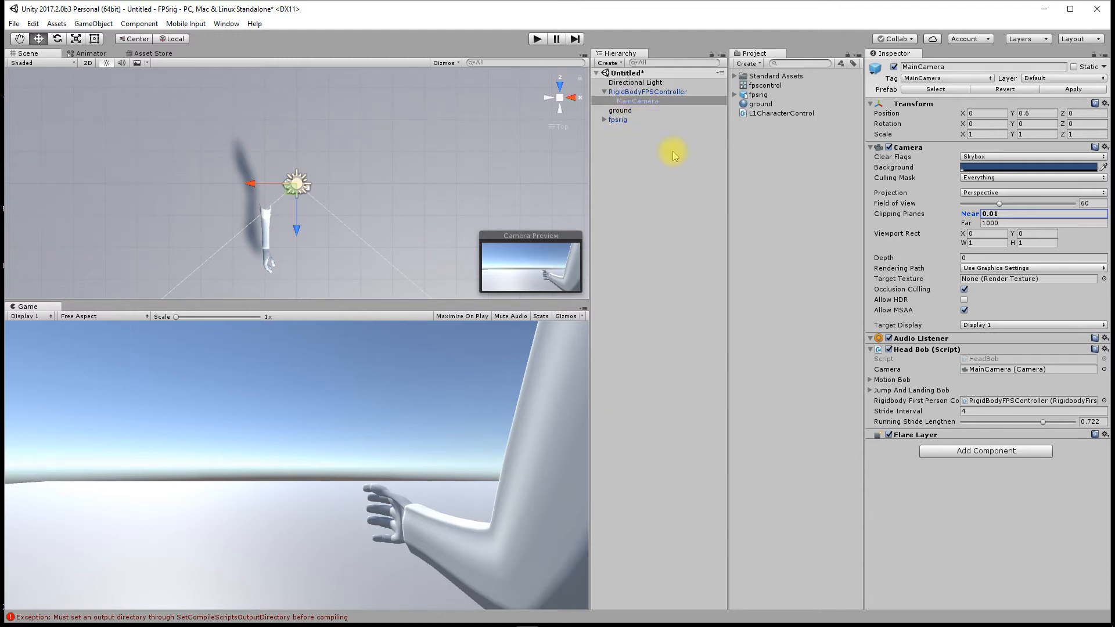
{"action": "left_click", "coordinate": [615, 122]}
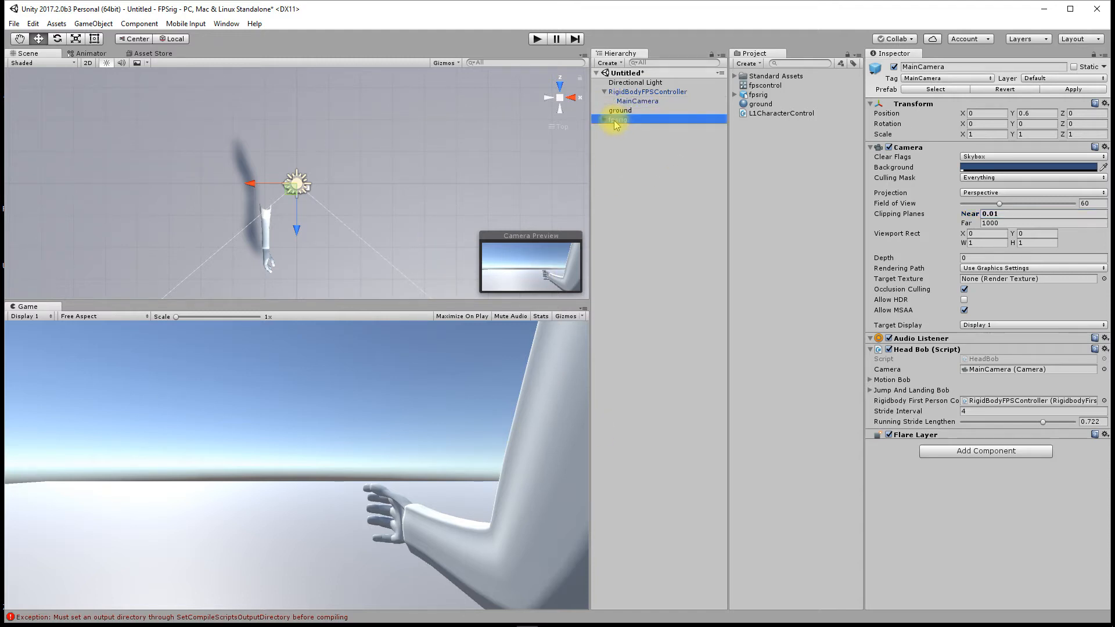
Step: Make fpsrig a child of MainCamera and play-test the scene to check how the arm follows the camera
{"action": "left_click_drag", "start_coordinate": [620, 124], "coordinate": [645, 102]}
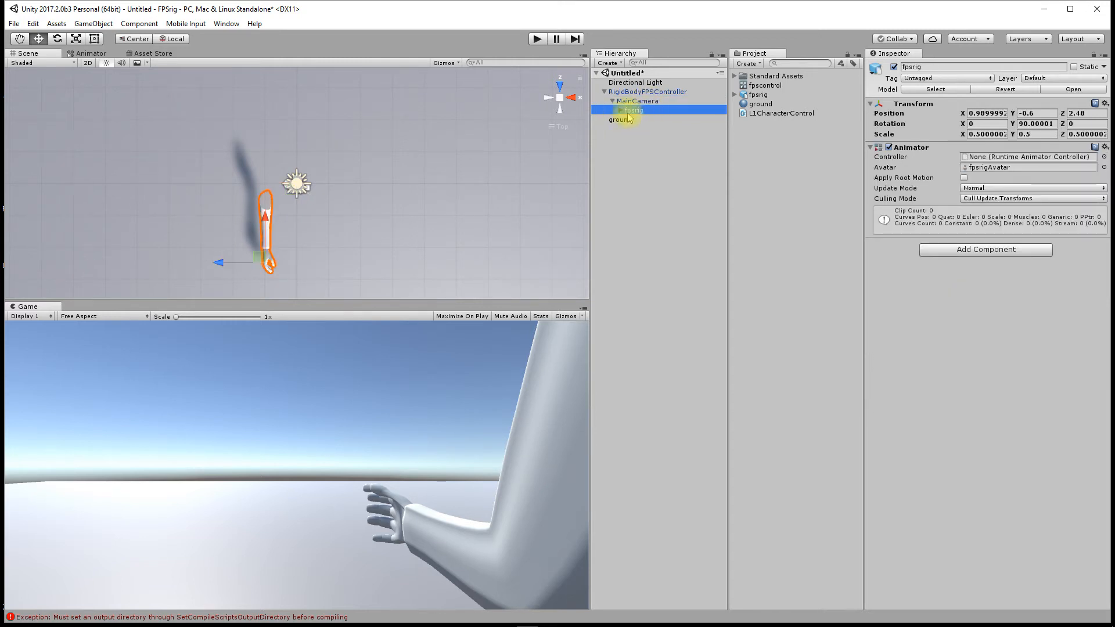
{"action": "left_click", "coordinate": [635, 101]}
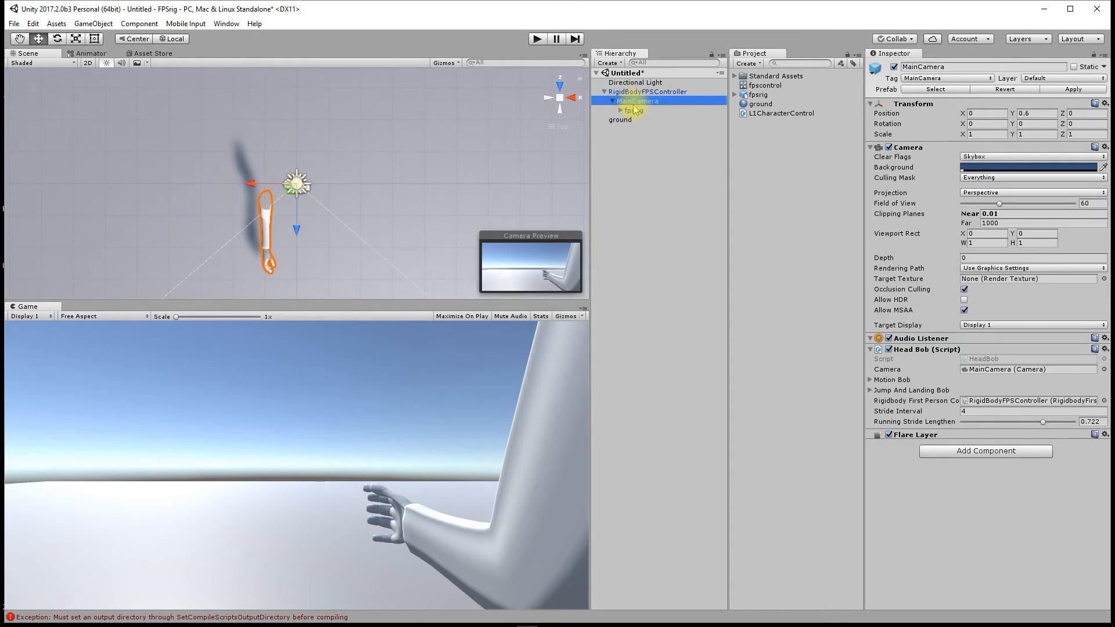
{"action": "left_click", "coordinate": [536, 39]}
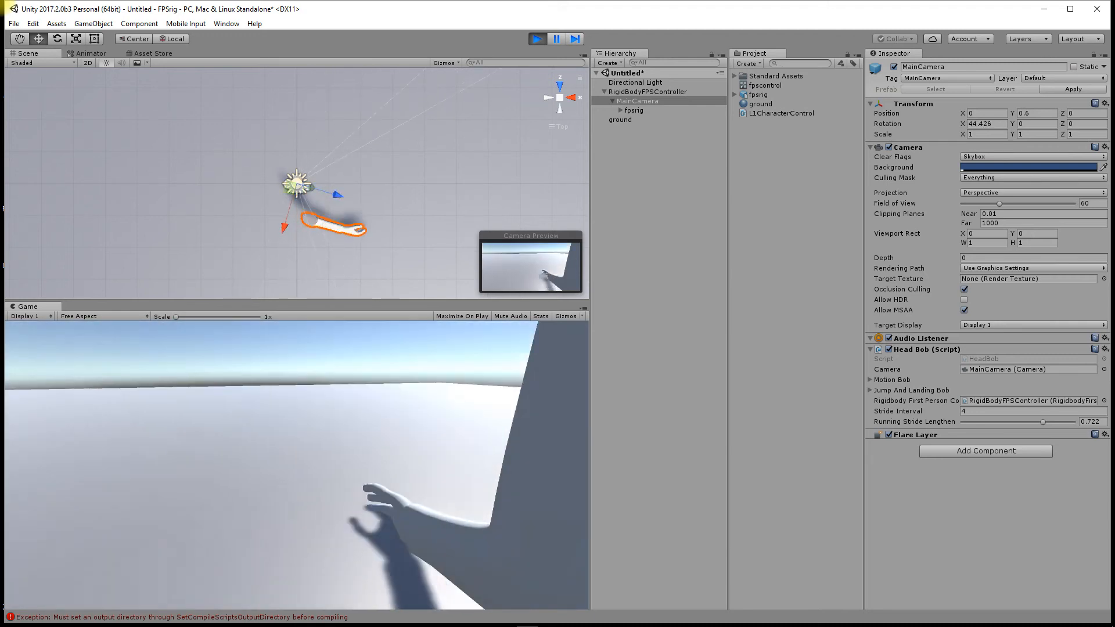
{"action": "key", "text": "Escape"}
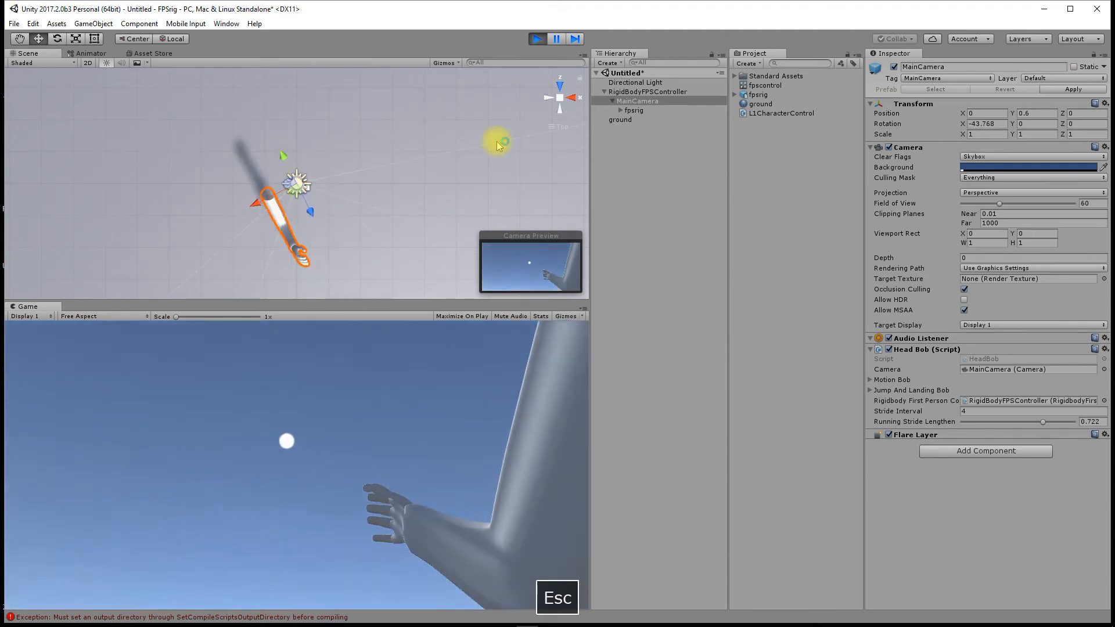
{"action": "left_click", "coordinate": [538, 38]}
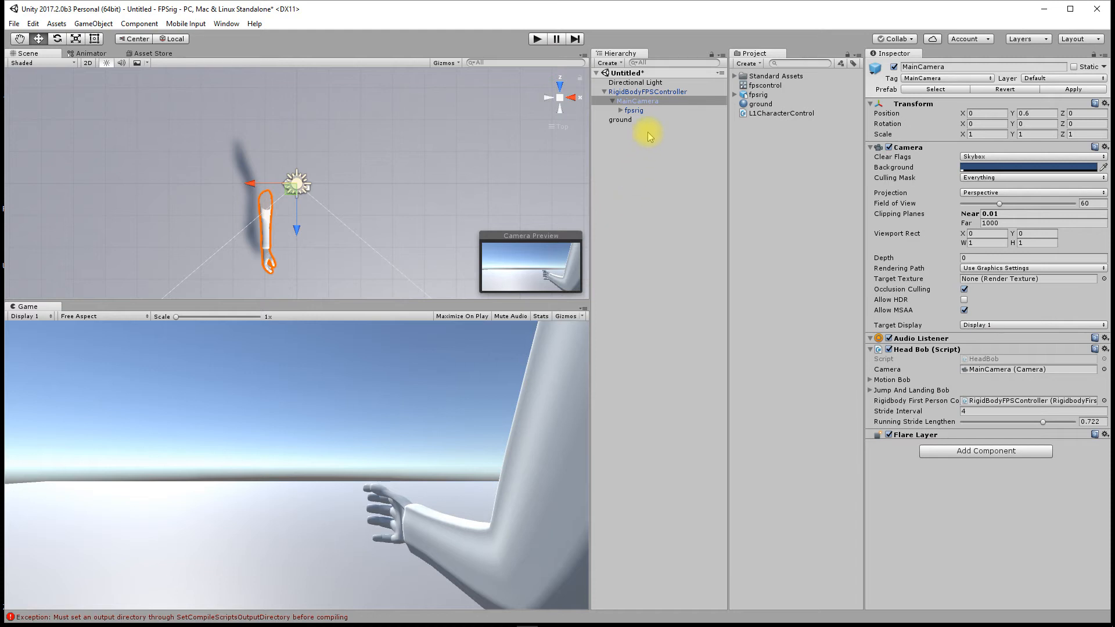
Step: Attach the L1CharacterControl script to fpsrig and assign the fpsrig Animator to the script's Animator reference
{"action": "left_click", "coordinate": [636, 112]}
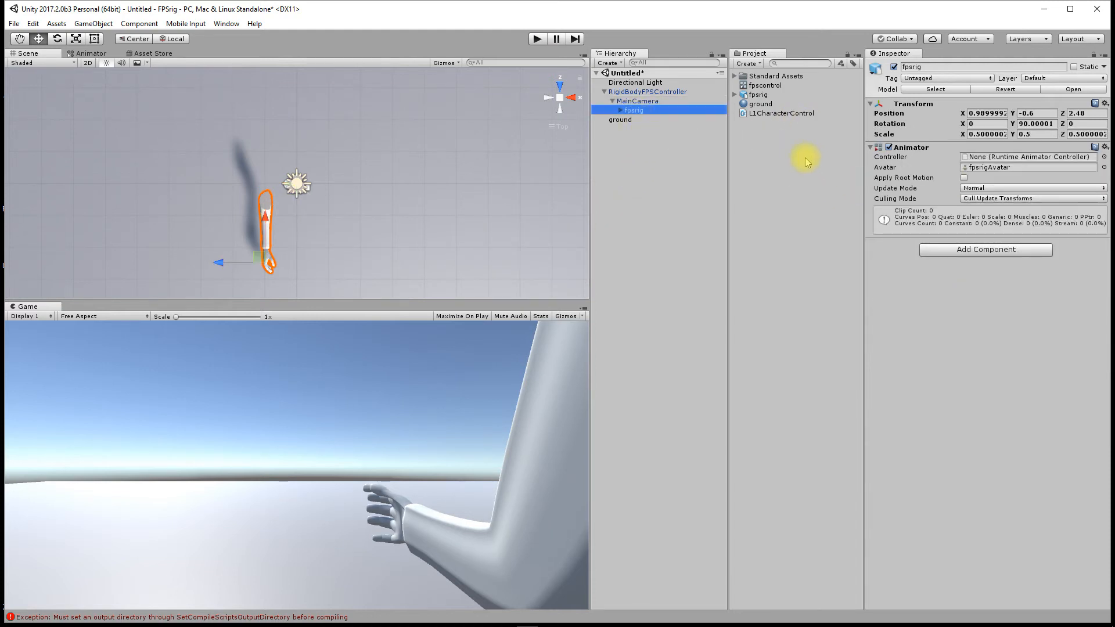
{"action": "left_click_drag", "start_coordinate": [776, 114], "coordinate": [981, 340]}
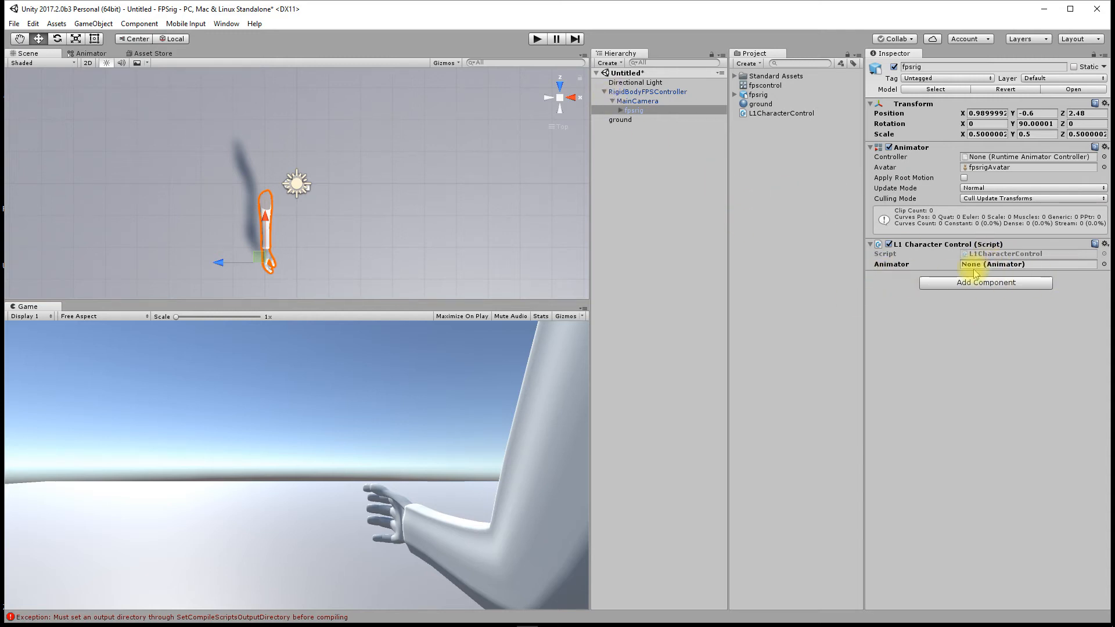
{"action": "left_click", "coordinate": [1104, 264]}
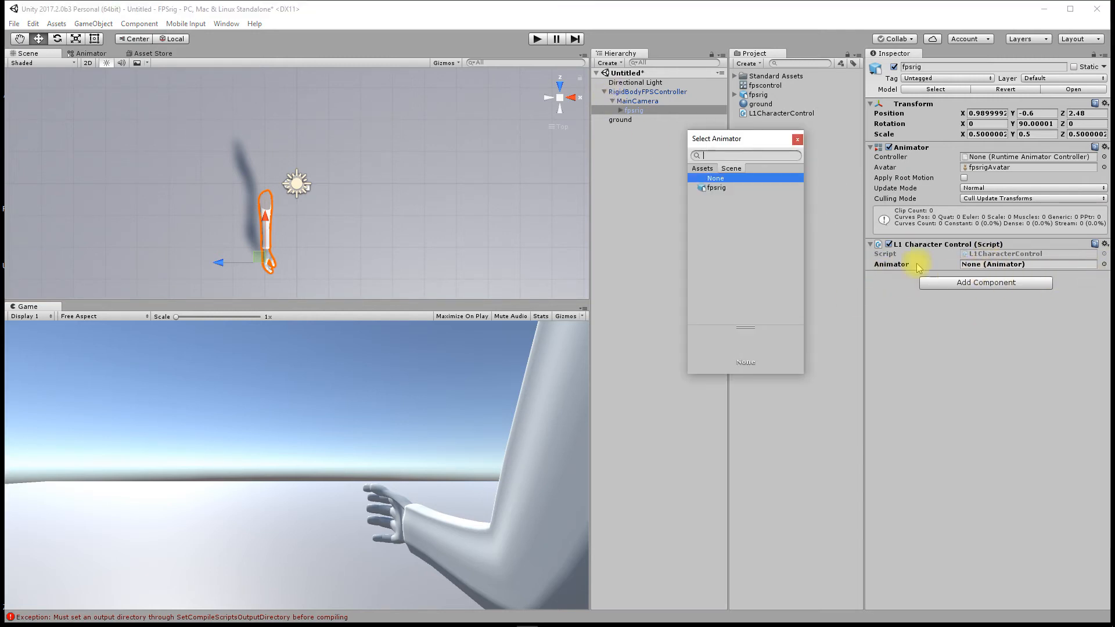
{"action": "double_click", "coordinate": [714, 190]}
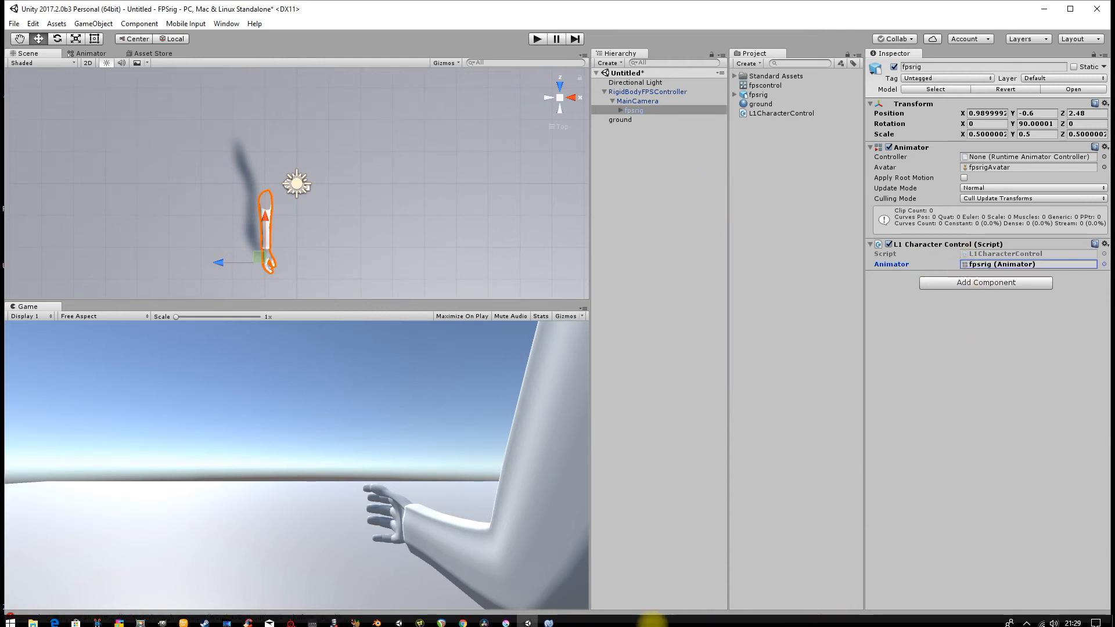
Step: Switch to MonoDevelop, review the public Animator variable and its SetBool calls in L1CharacterControl, and return to Unity
{"action": "mouse_move", "coordinate": [610, 618]}
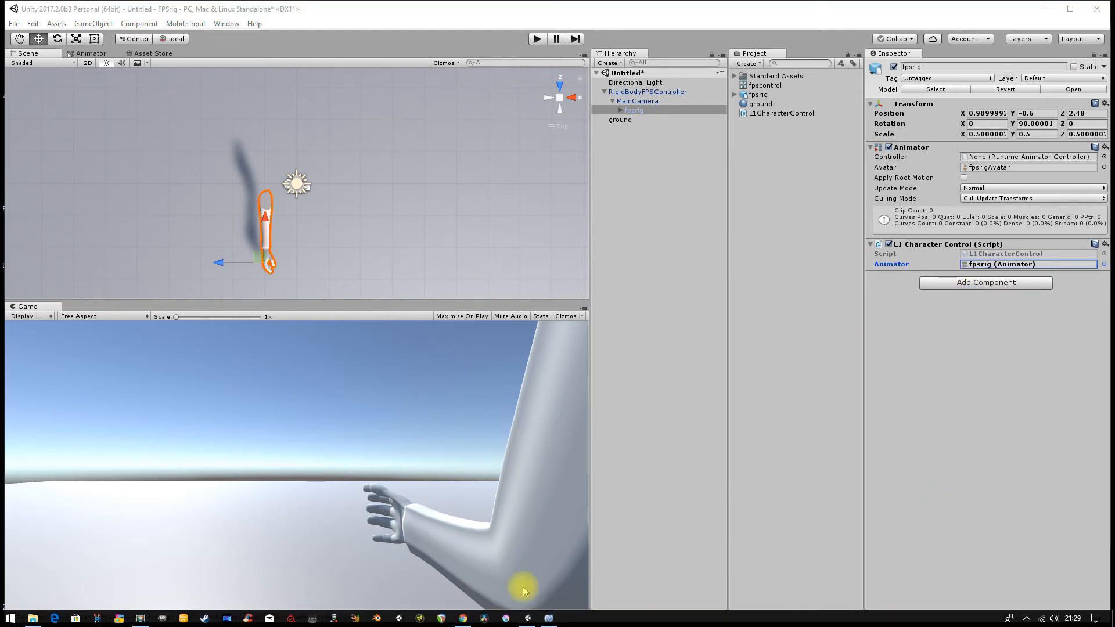
{"action": "left_click", "coordinate": [549, 618]}
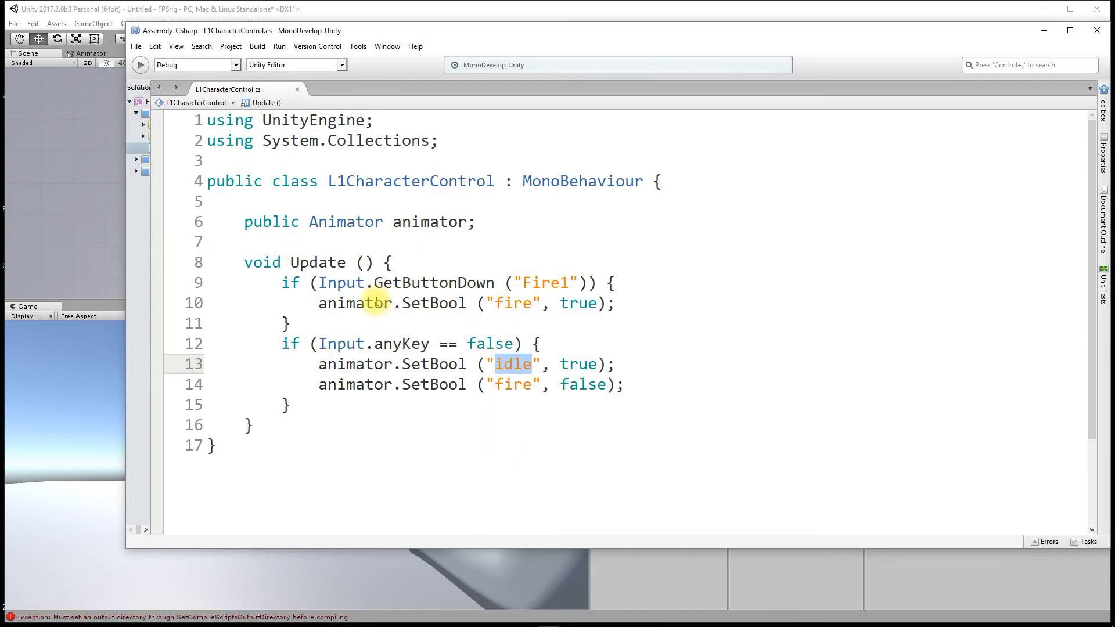
{"action": "left_click_drag", "start_coordinate": [319, 305], "coordinate": [476, 306]}
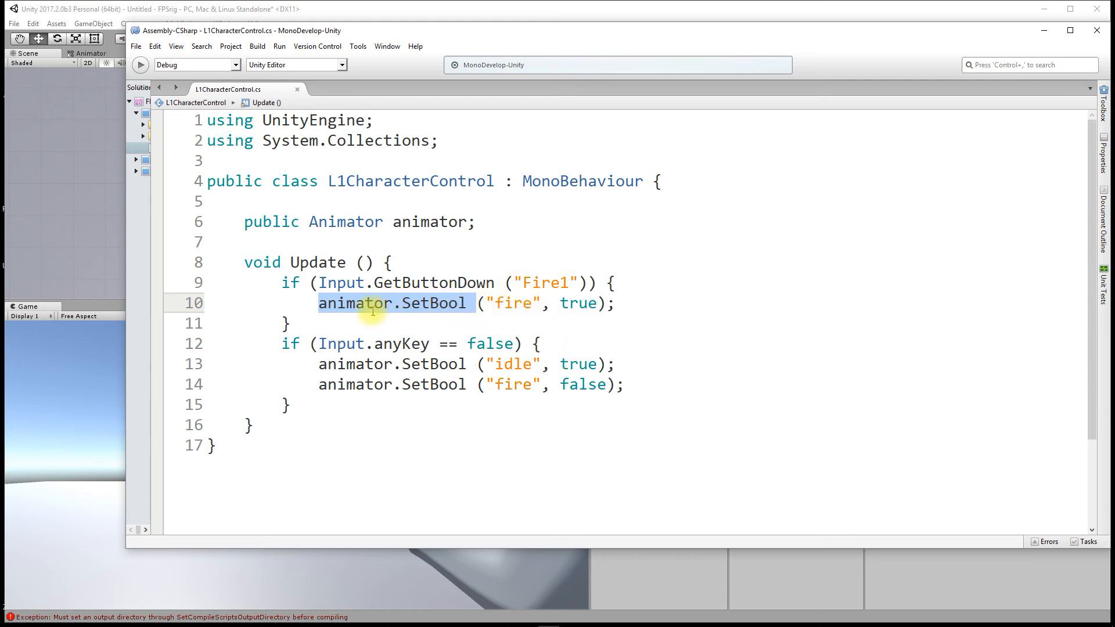
{"action": "left_click_drag", "start_coordinate": [245, 222], "coordinate": [476, 224]}
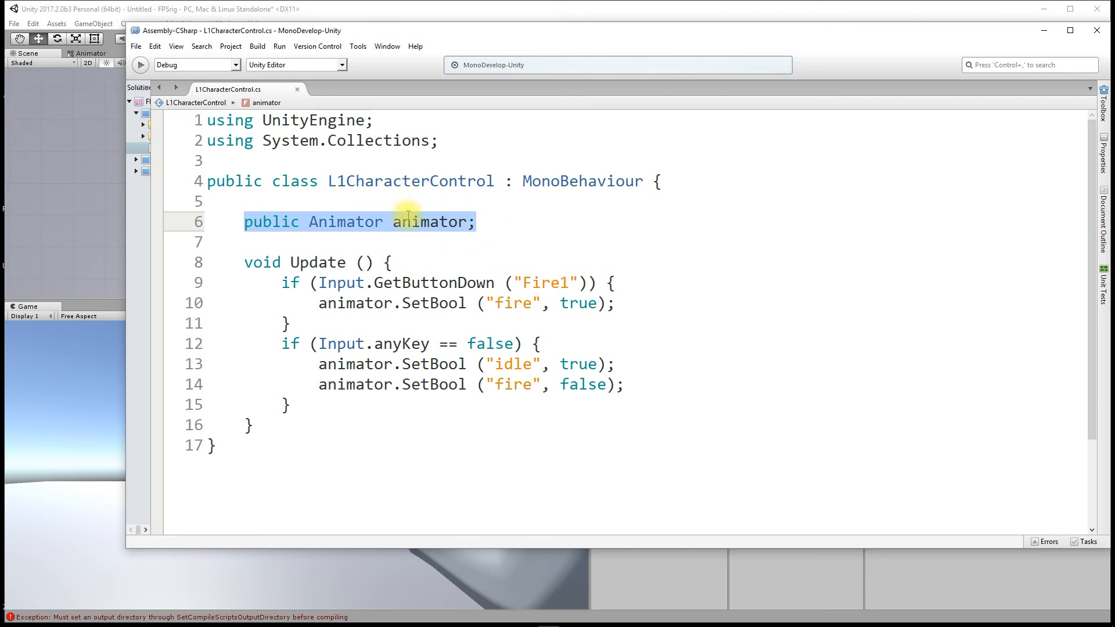
{"action": "left_click", "coordinate": [259, 226]}
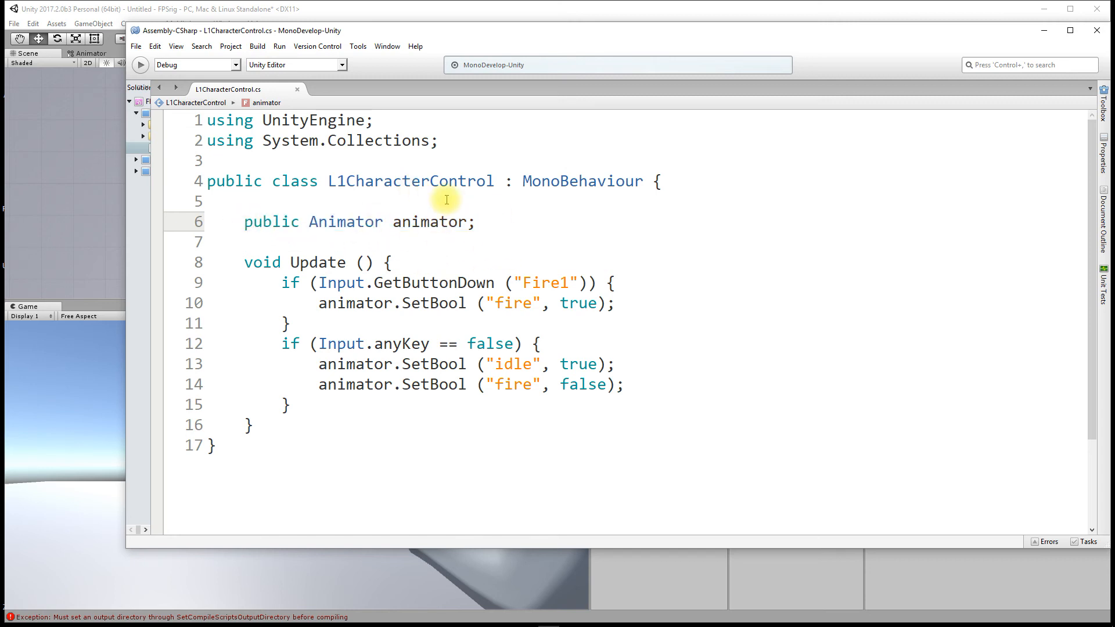
{"action": "left_click", "coordinate": [445, 5]}
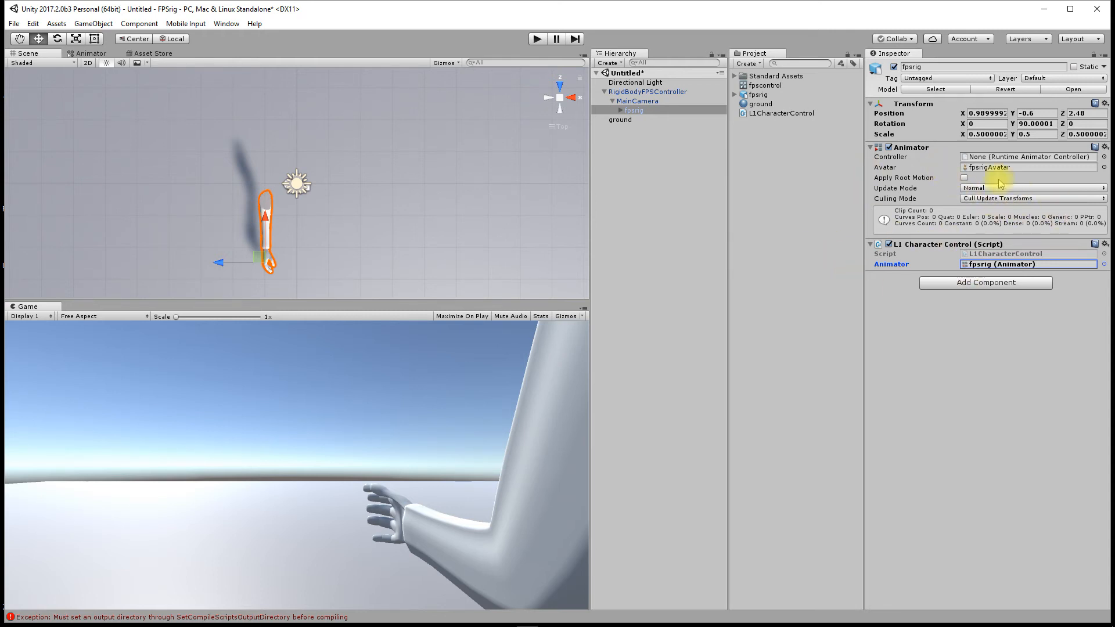
Step: Assign fpscontrol as the controller of fpsrig's Animator component and play-test the arm animation
{"action": "left_click", "coordinate": [1103, 158]}
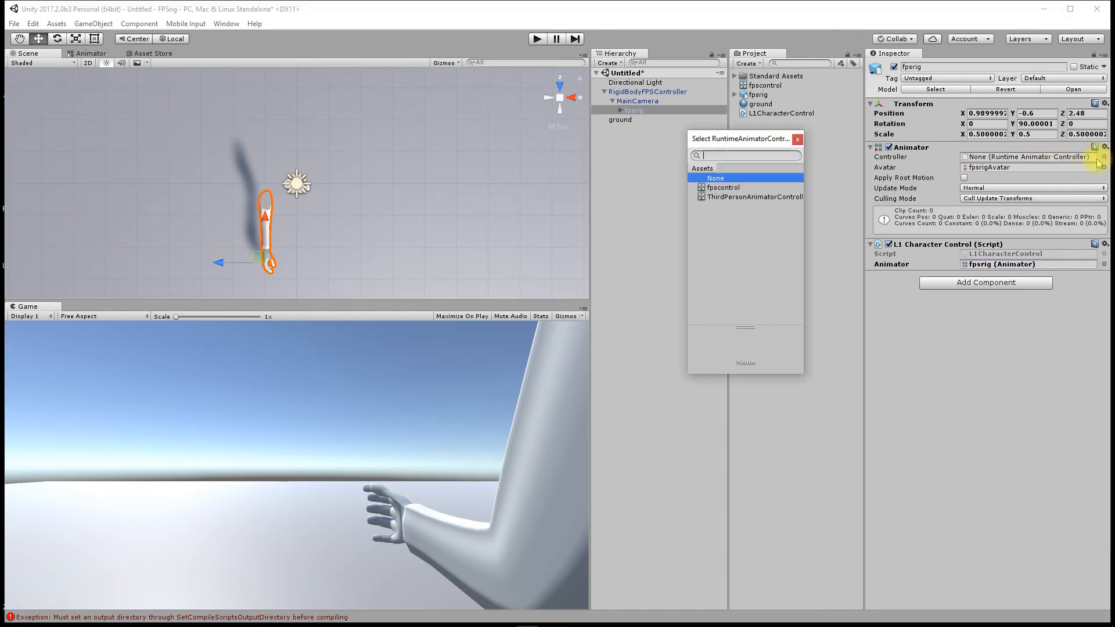
{"action": "double_click", "coordinate": [723, 188]}
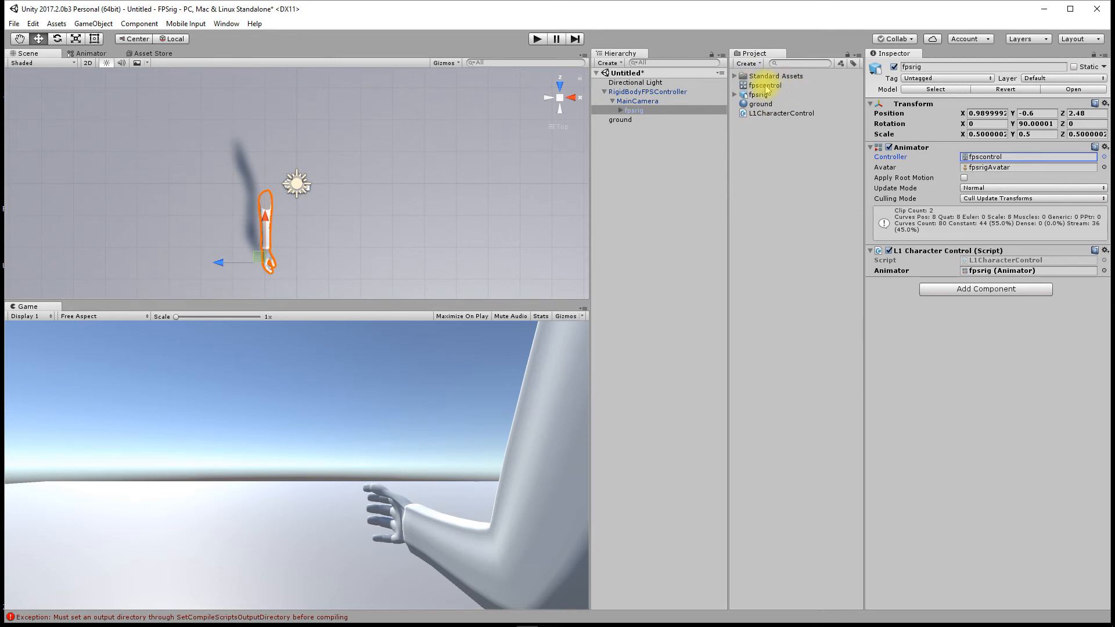
{"action": "left_click", "coordinate": [537, 39]}
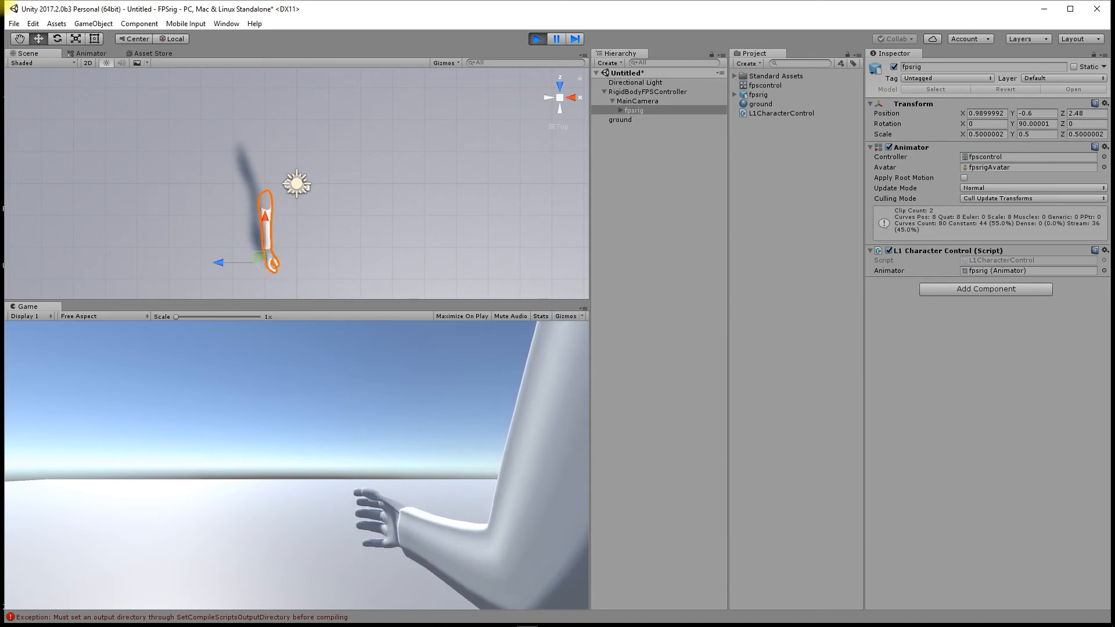
{"action": "key", "text": "Escape"}
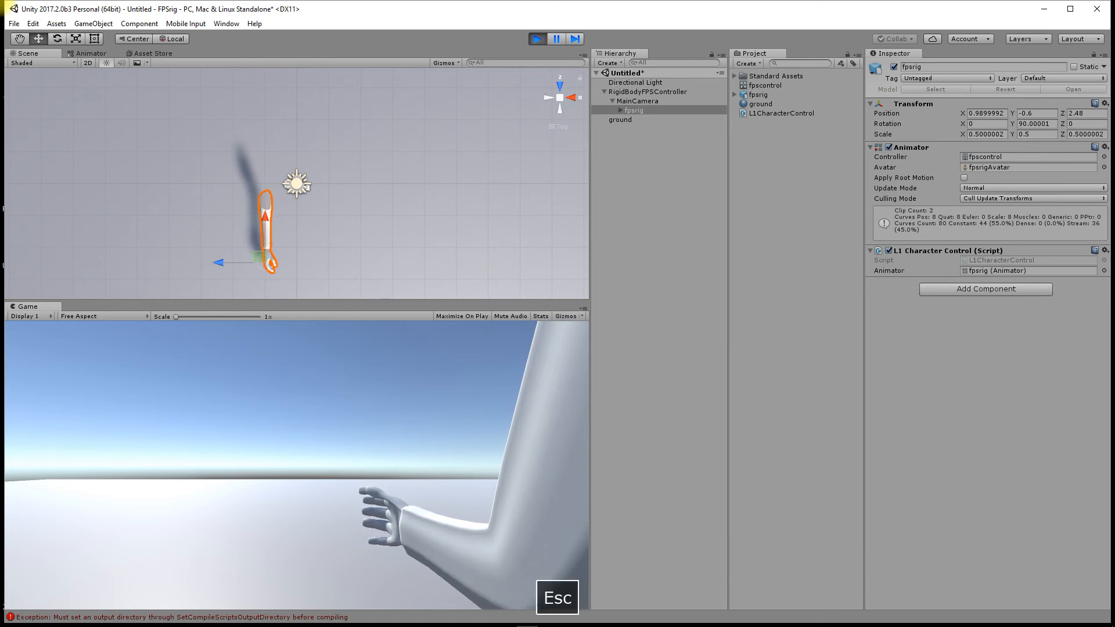
{"action": "left_click", "coordinate": [540, 39]}
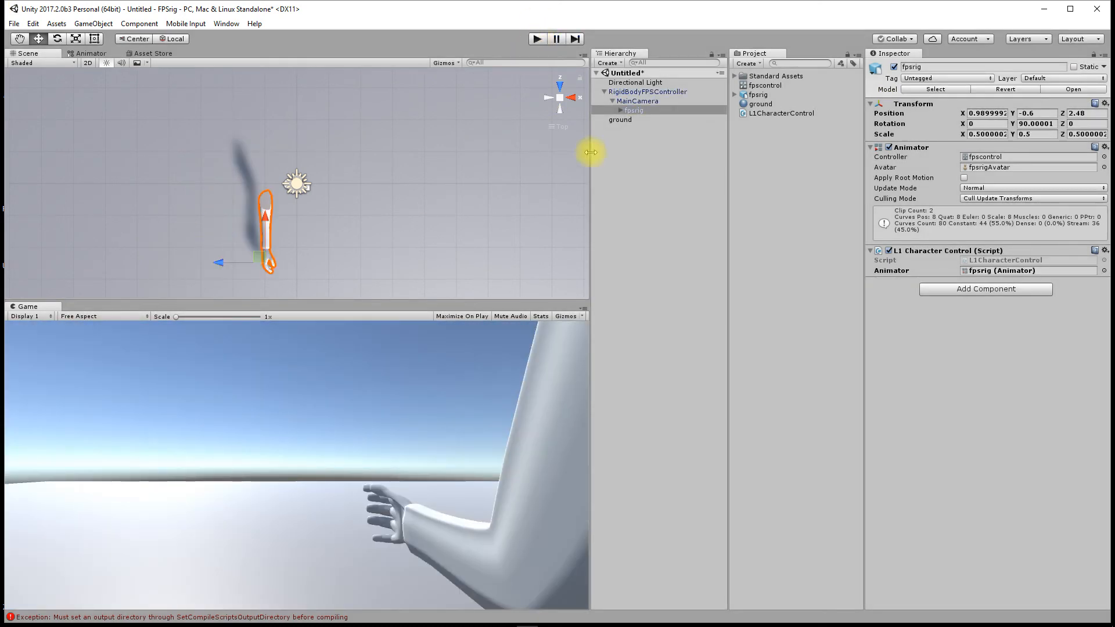
Step: Open the fpsrig asset in Blender and show the FPSrig armature's keyframes in the Action Editor
{"action": "left_click", "coordinate": [758, 95]}
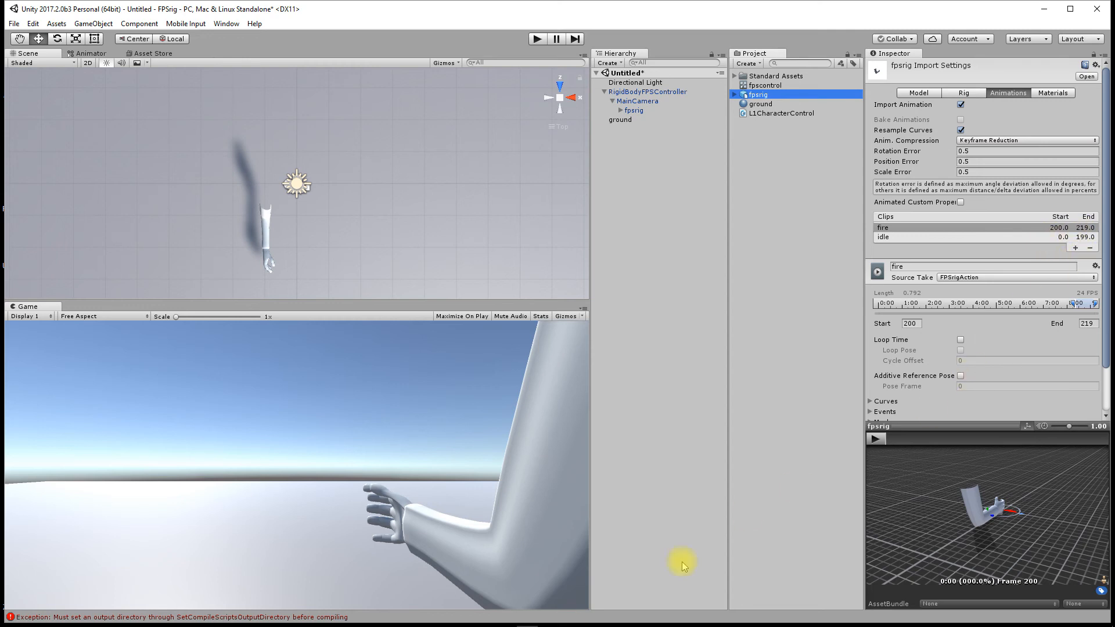
{"action": "double_click", "coordinate": [756, 96]}
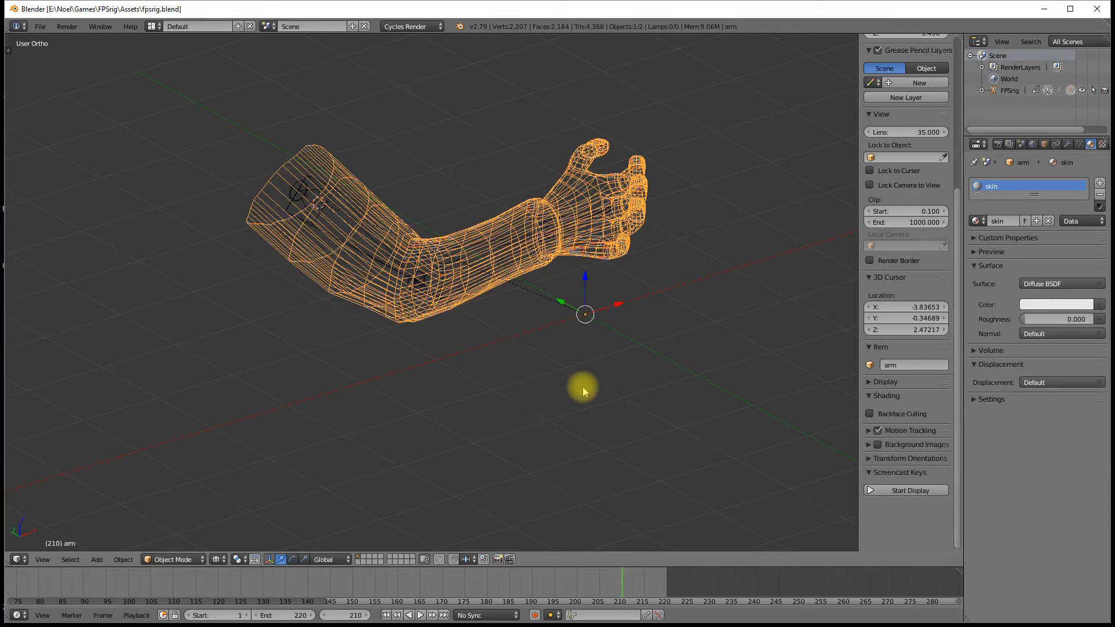
{"action": "right_click", "coordinate": [297, 195]}
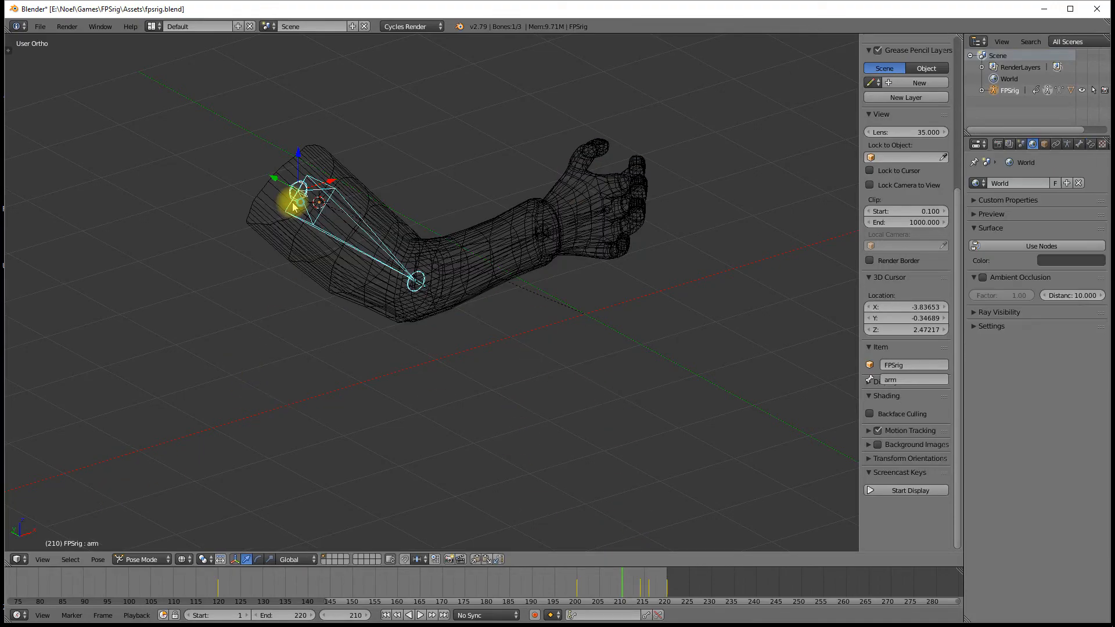
{"action": "key", "text": "ctrl+Tab"}
{"action": "left_click", "coordinate": [18, 559]}
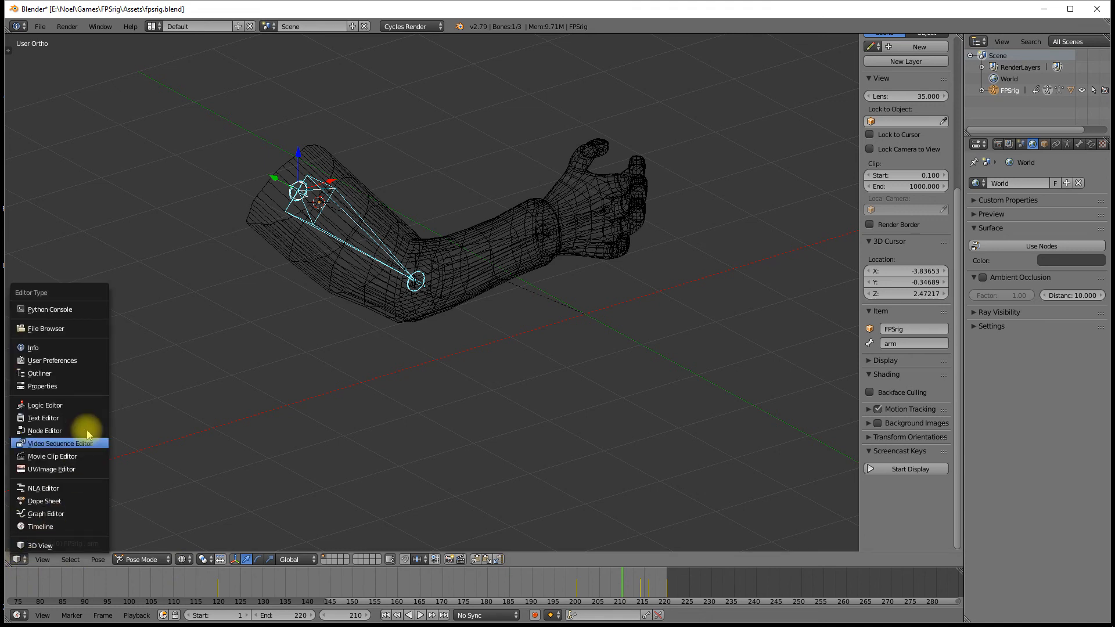
{"action": "left_click", "coordinate": [63, 500]}
{"action": "left_click", "coordinate": [214, 560]}
{"action": "left_click", "coordinate": [210, 534]}
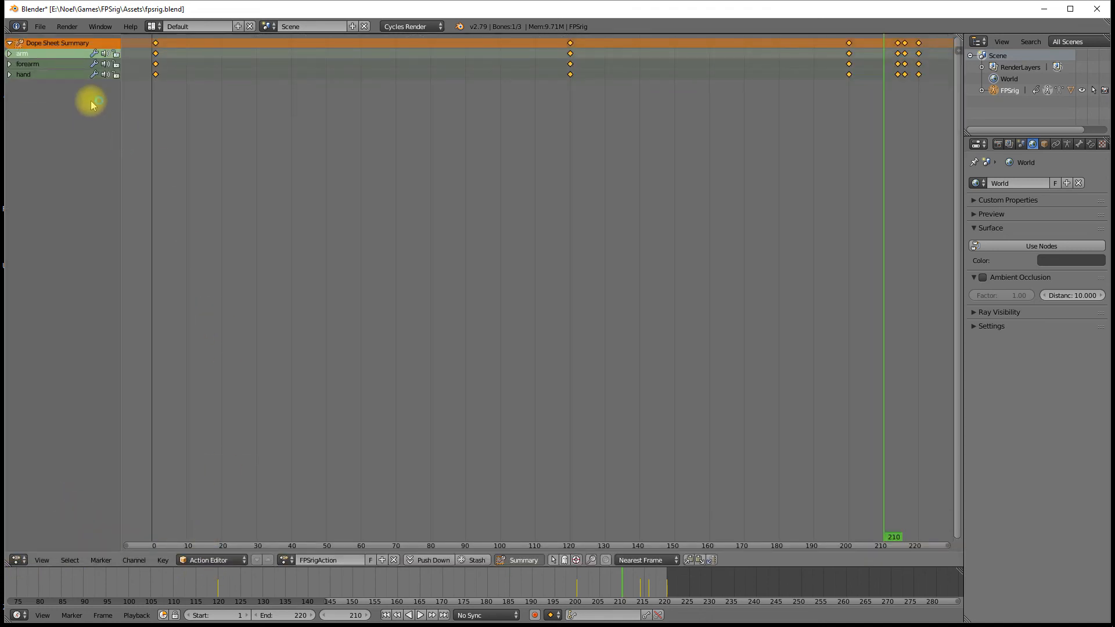
Step: Check the rig's keyframes and action list, close Blender, and check the fire clip's Source Take options in Unity
{"action": "scroll", "coordinate": [424, 117], "scroll_direction": "down", "scroll_amount": 3}
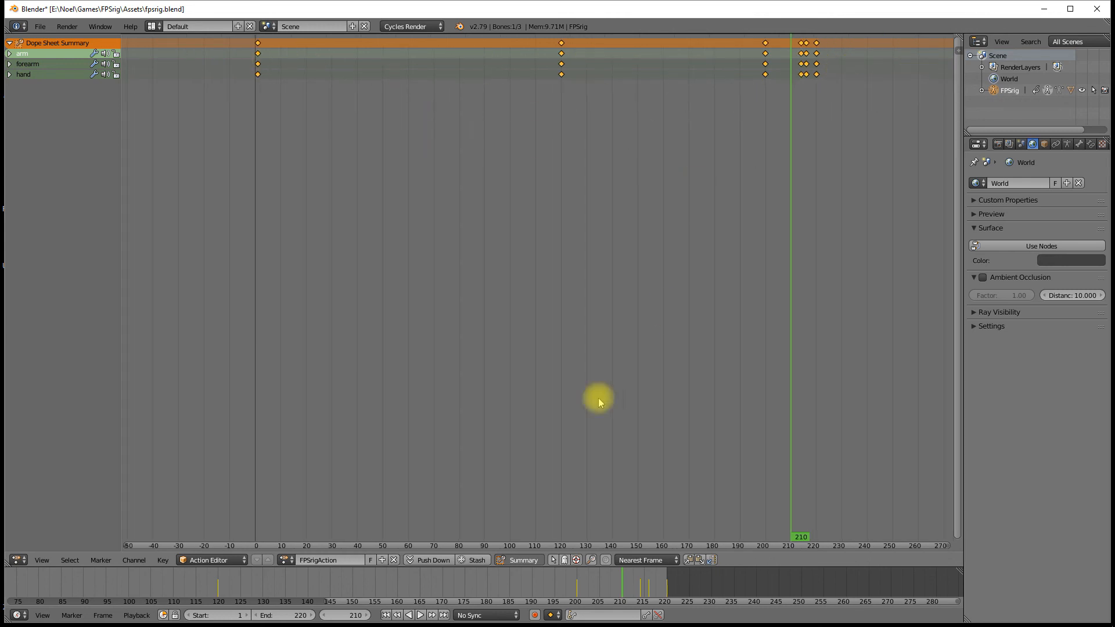
{"action": "left_click", "coordinate": [286, 560]}
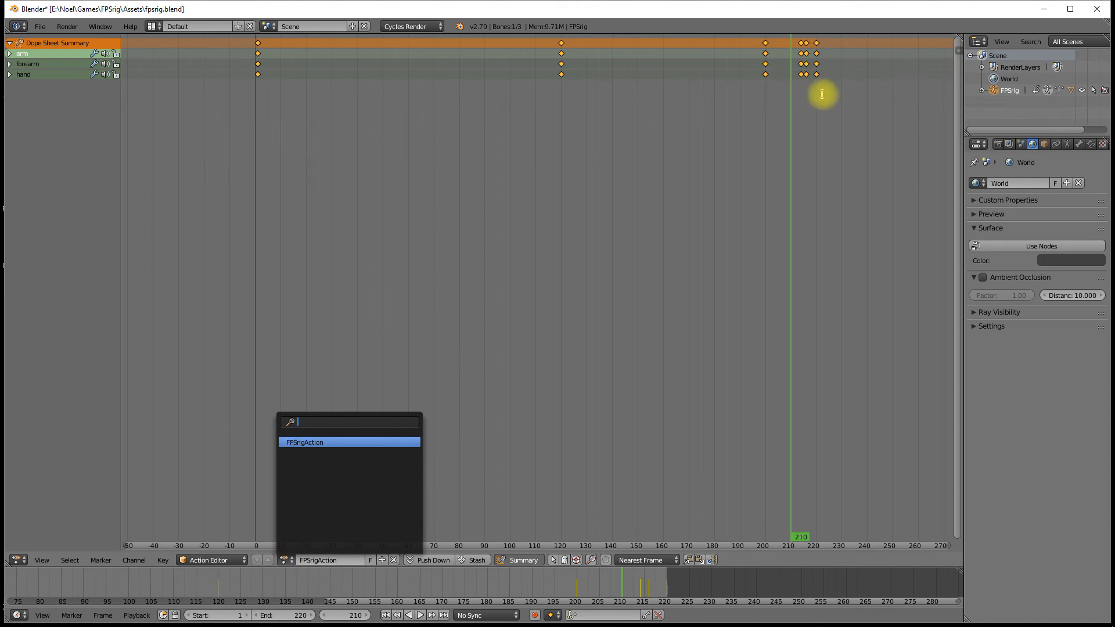
{"action": "left_click", "coordinate": [849, 104]}
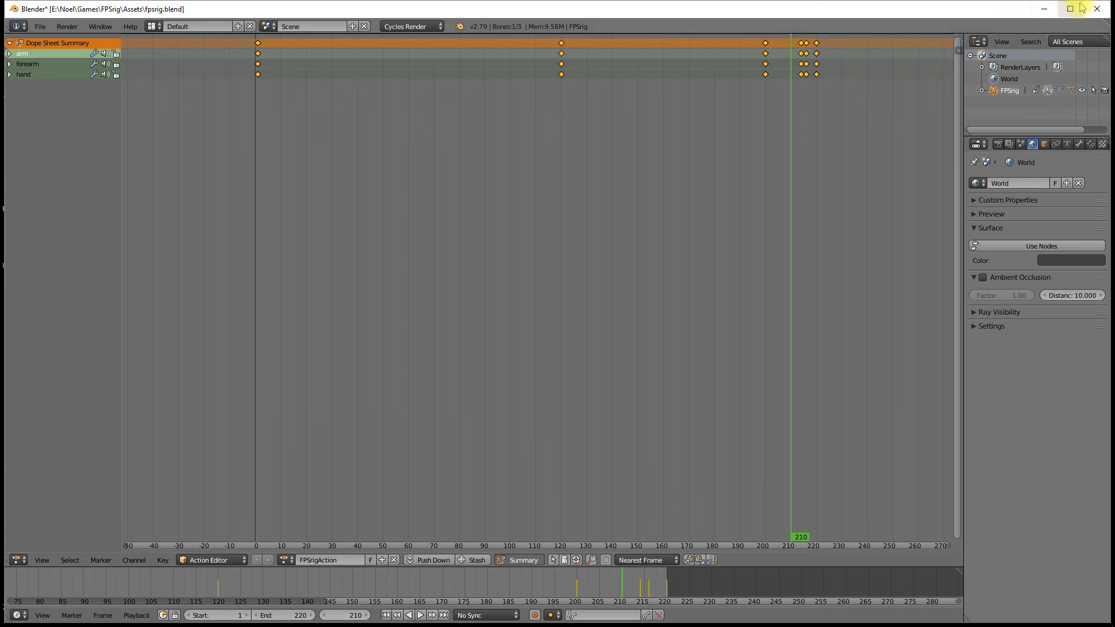
{"action": "left_click", "coordinate": [1097, 9]}
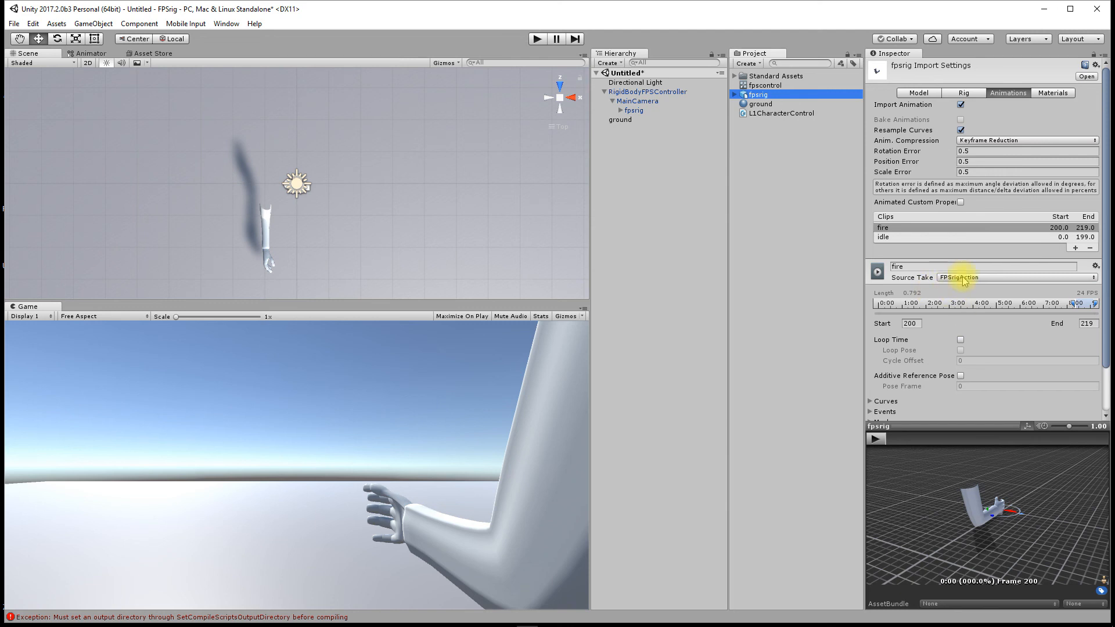
{"action": "left_click", "coordinate": [959, 277]}
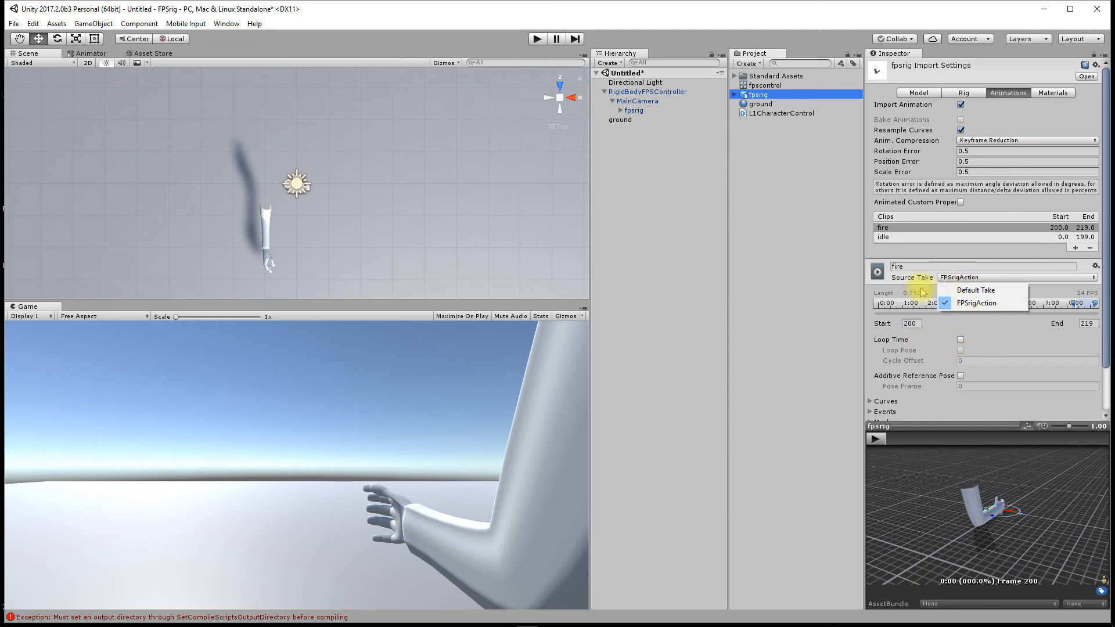
{"action": "left_click", "coordinate": [908, 259]}
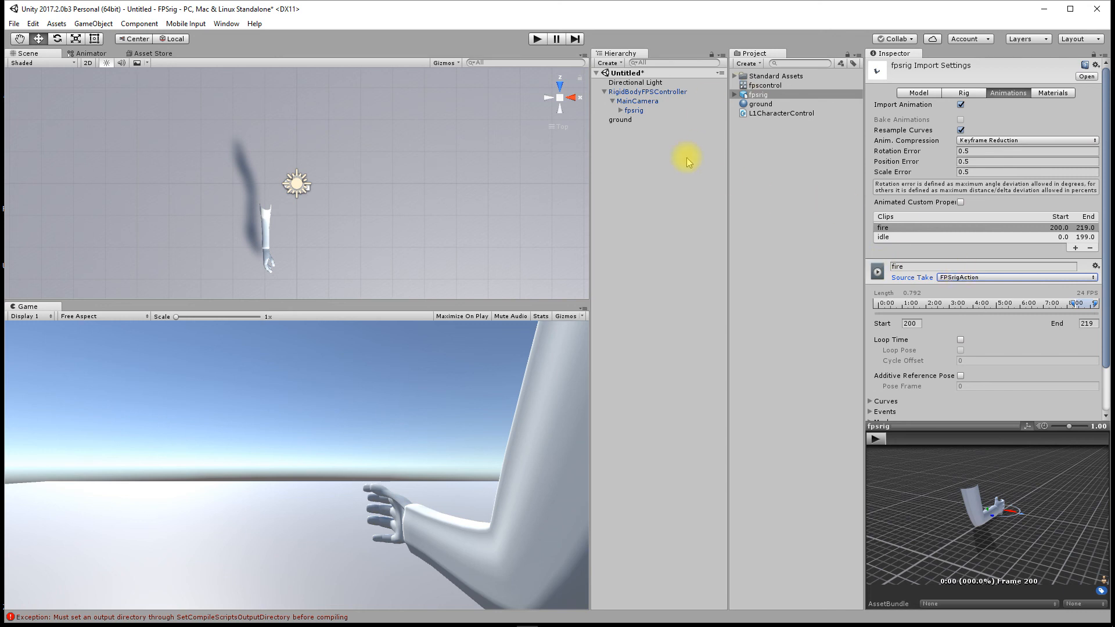